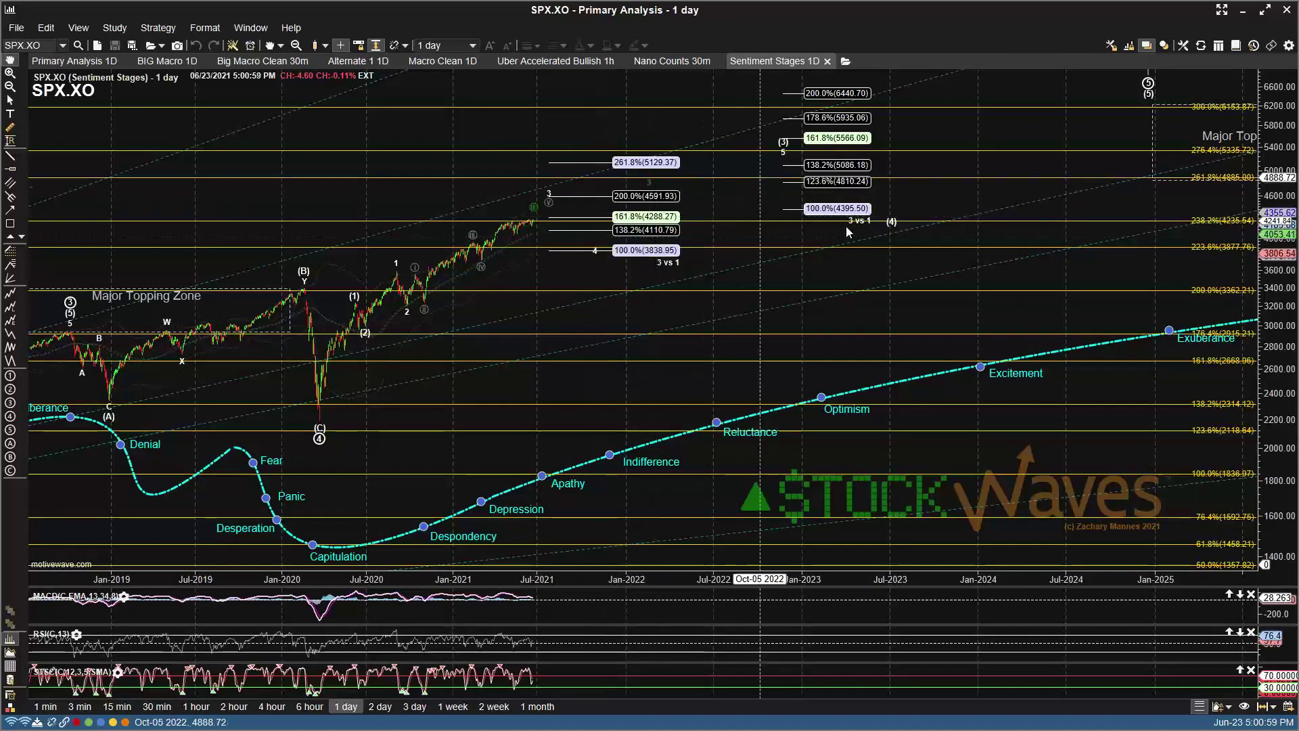
Step: Inspect the Fibonacci projection levels and wave 3, 4 and (3) labels on the SPX.XO Sentiment Stages chart
{"action": "mouse_move", "coordinate": [590, 236]}
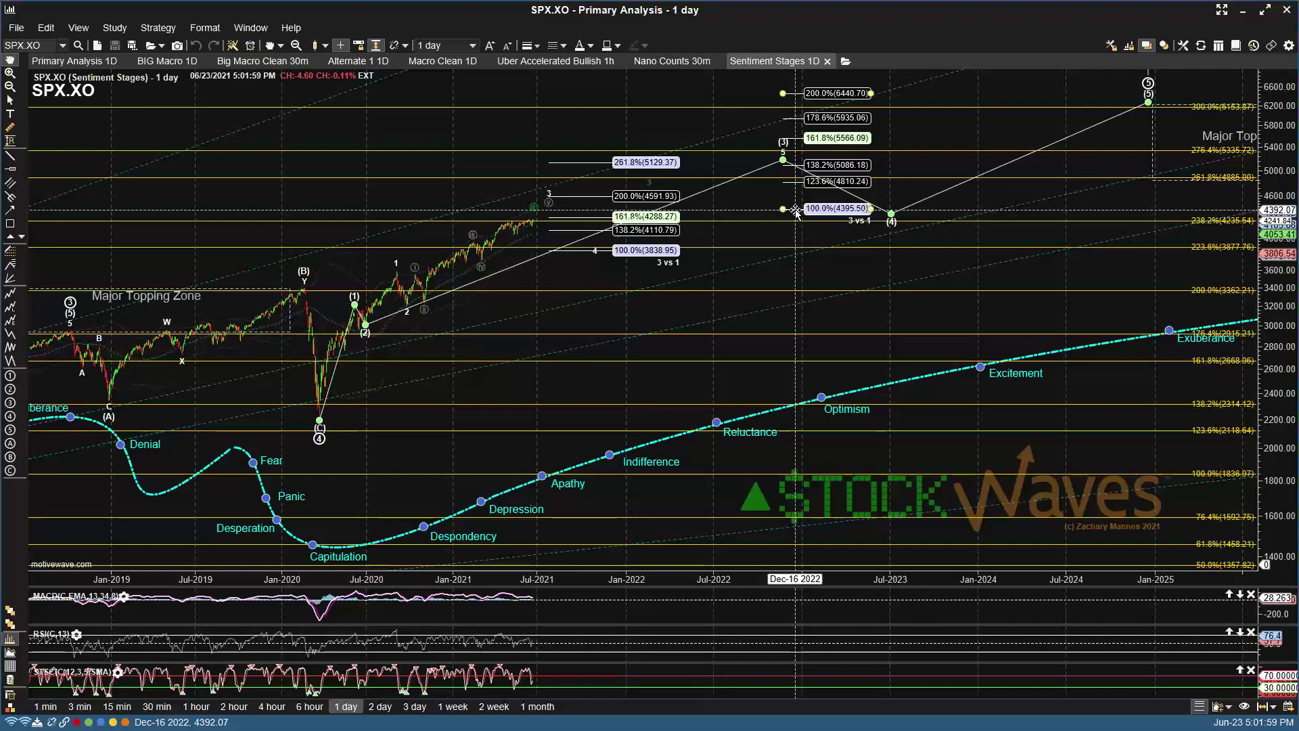
{"action": "left_click", "coordinate": [552, 217]}
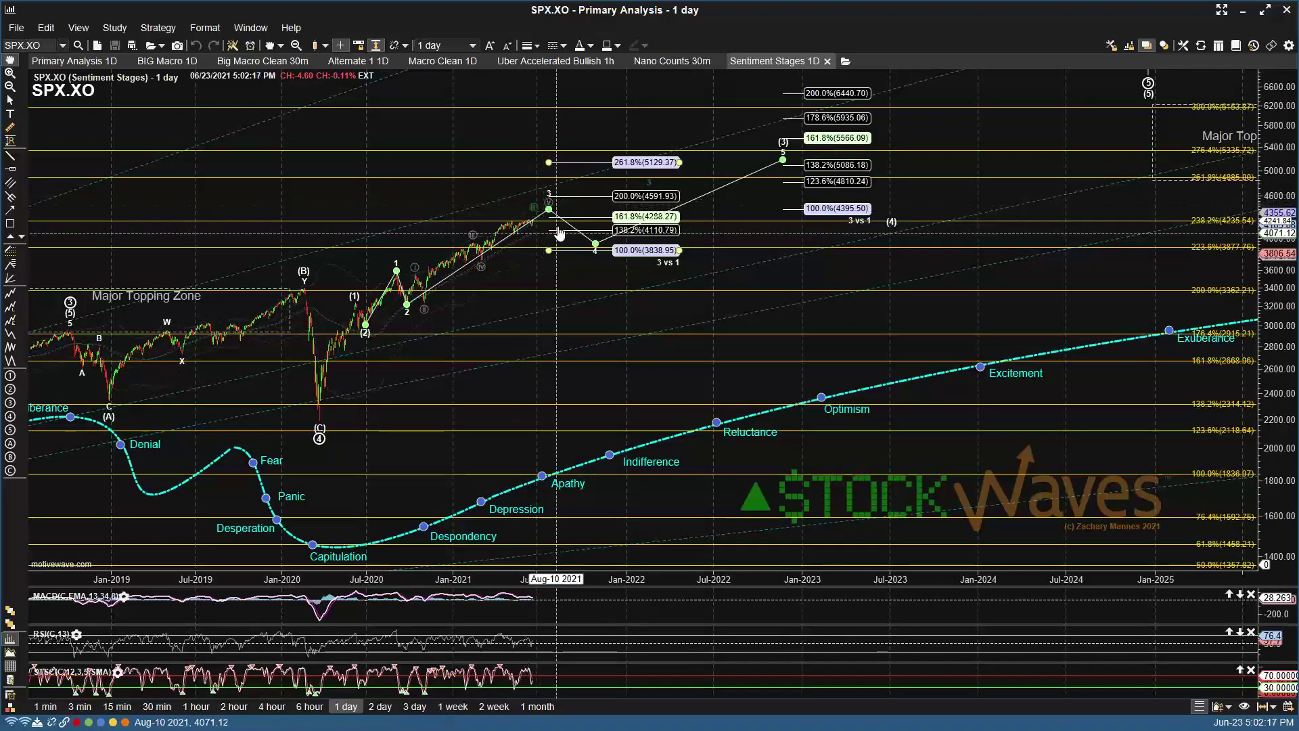
{"action": "mouse_move", "coordinate": [547, 195]}
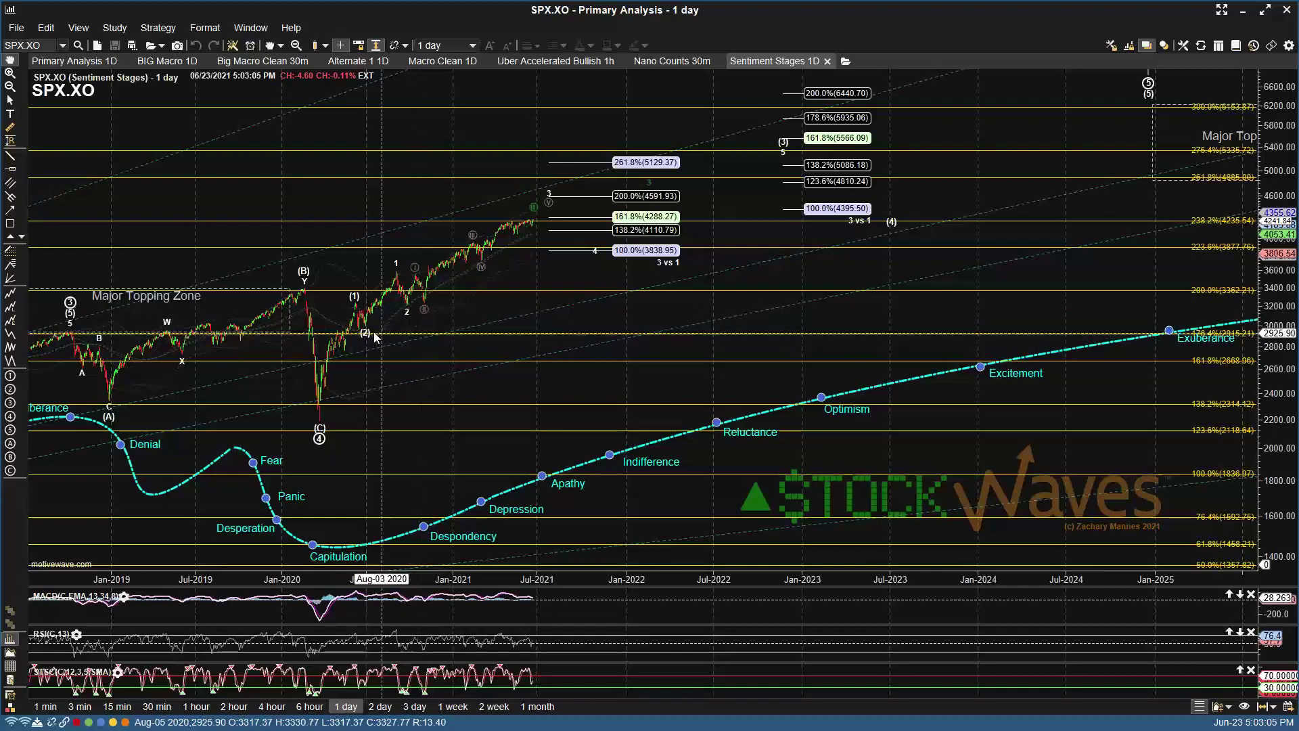
{"action": "mouse_move", "coordinate": [427, 257]}
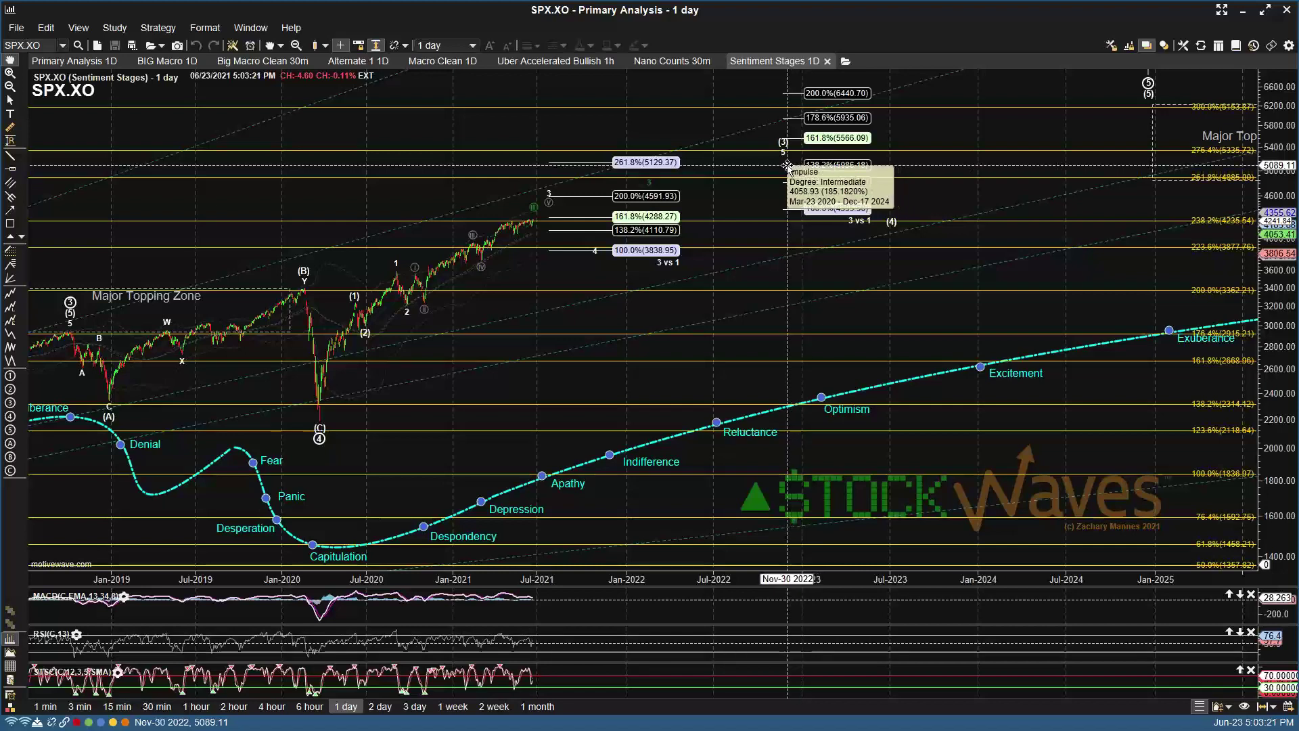
{"action": "left_click", "coordinate": [785, 165]}
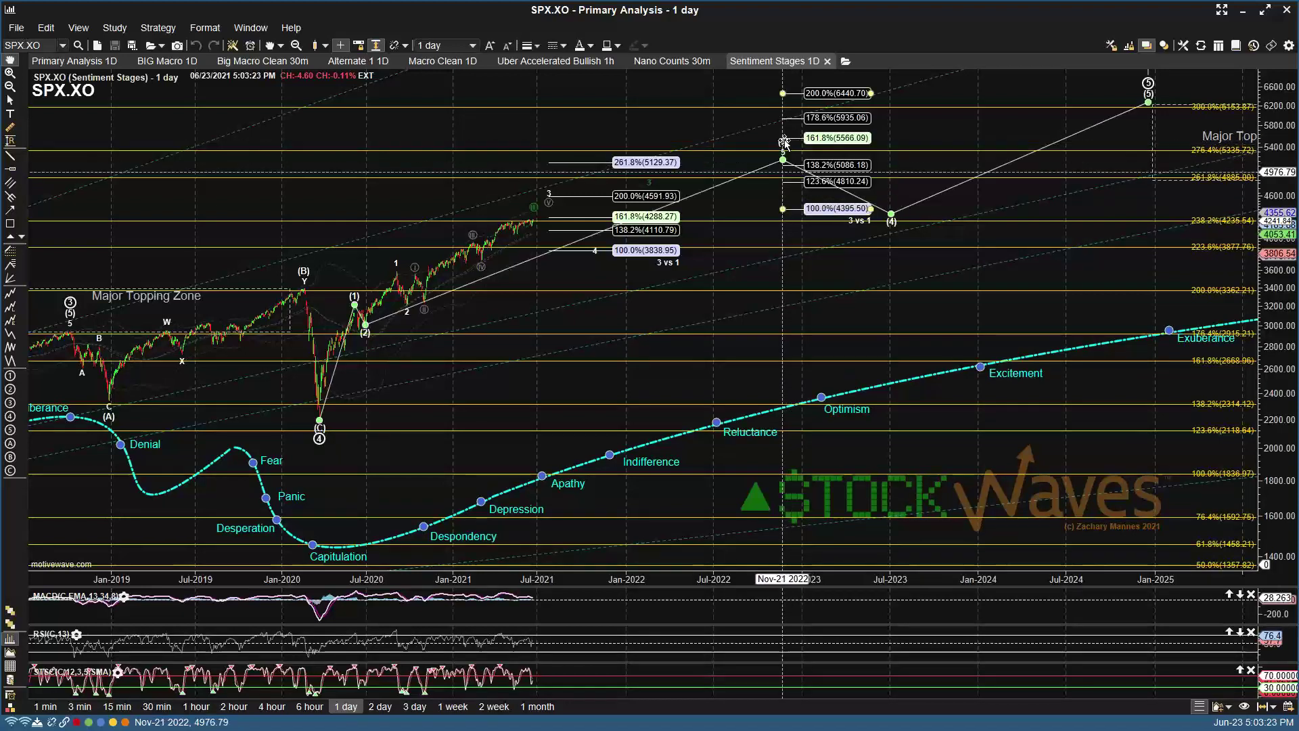
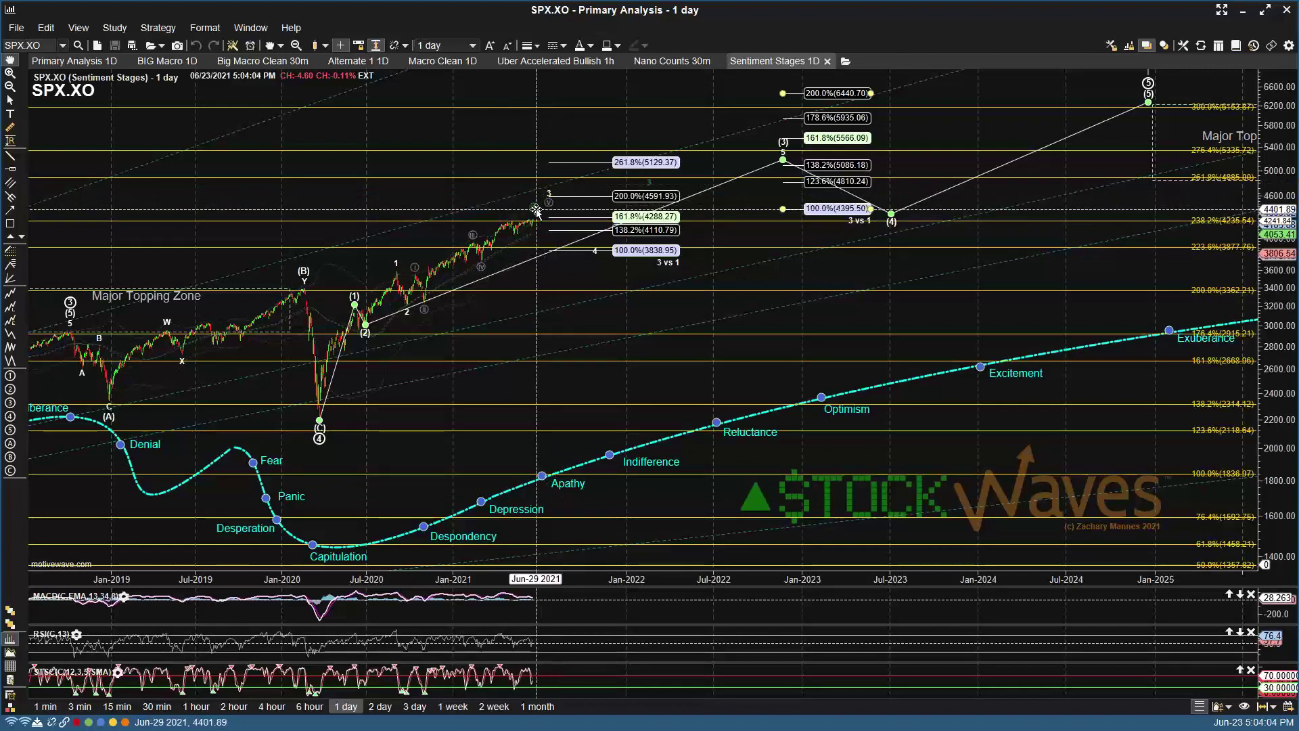
Step: Recolor the dim 3 label above the 200.0% (4591.93) level and the circled wave label above the latest price bright green
{"action": "left_click", "coordinate": [648, 188]}
{"action": "left_click", "coordinate": [579, 46]}
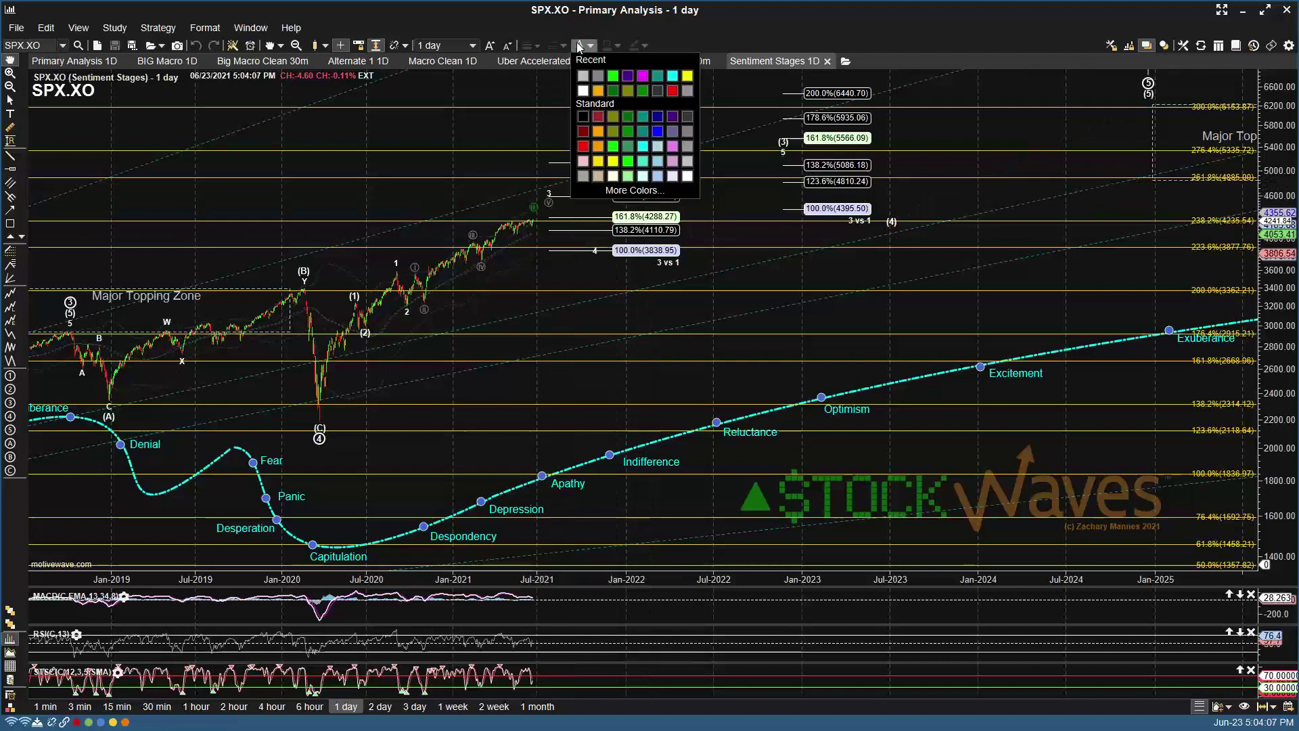
{"action": "left_click", "coordinate": [613, 76]}
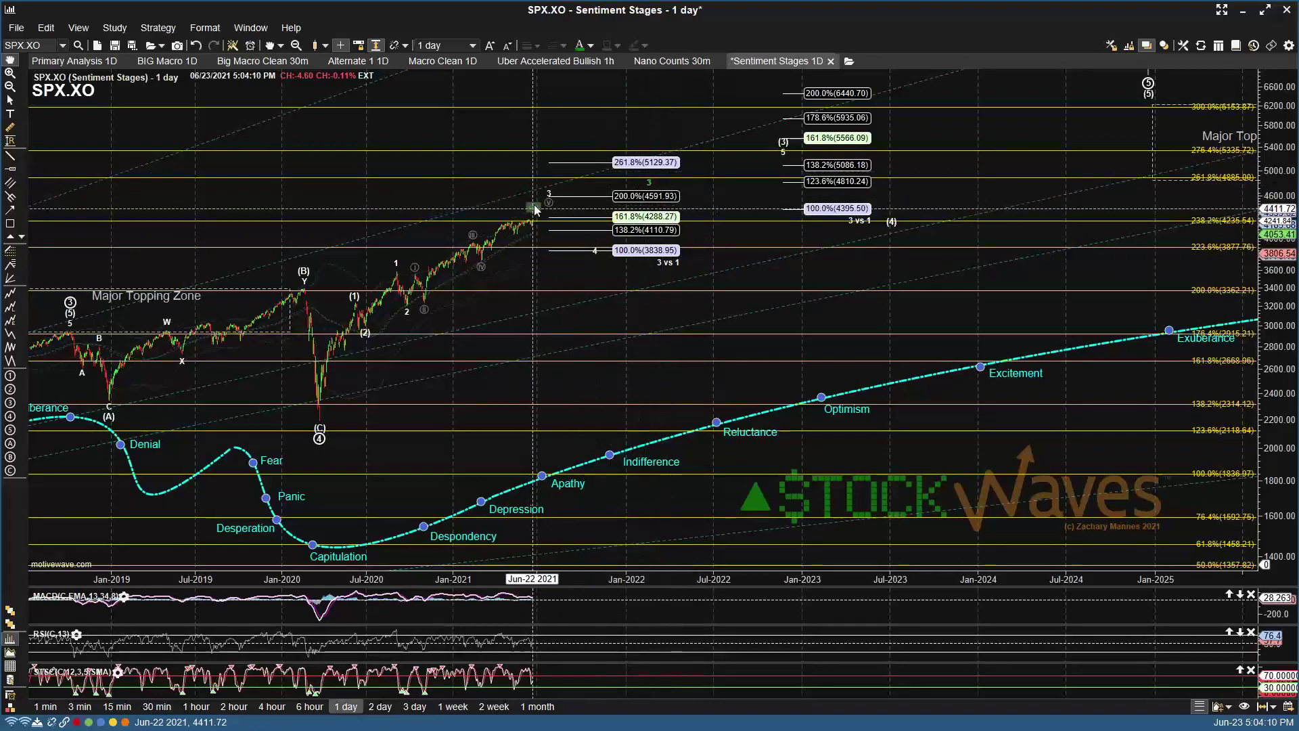
{"action": "left_click", "coordinate": [579, 46]}
{"action": "left_click", "coordinate": [583, 75]}
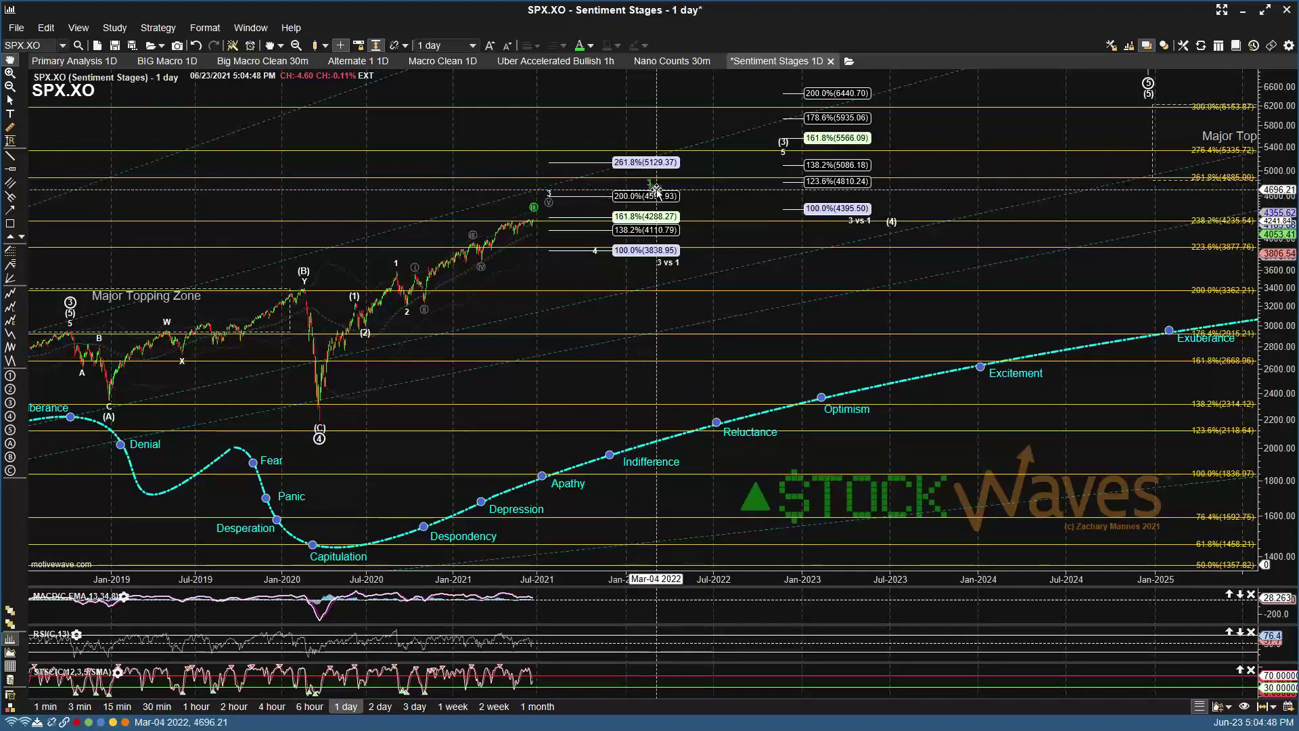
Step: Copy the green 3 label beside the 161.8% (5566.09) level as an Intermediate-degree (3) and save the analysis
{"action": "left_click_drag", "start_coordinate": [656, 192], "coordinate": [876, 135]}
{"action": "double_click", "coordinate": [877, 134]}
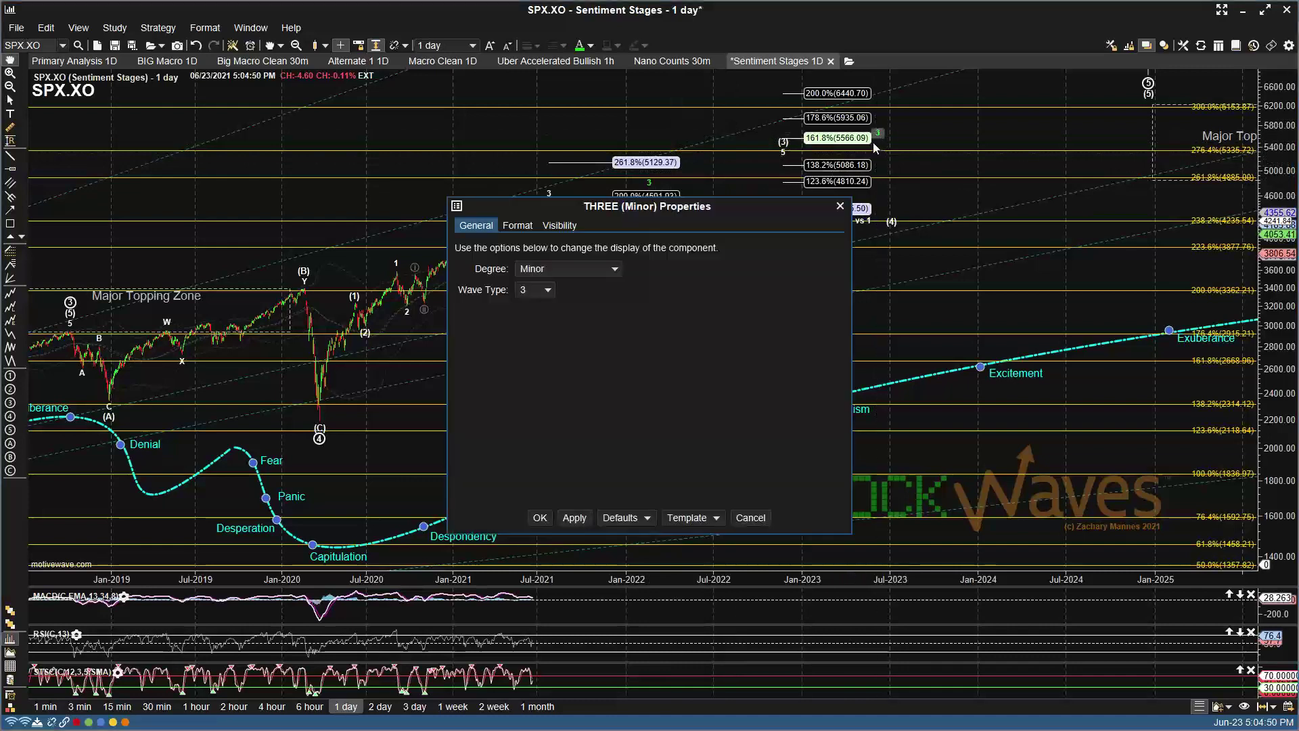
{"action": "left_click", "coordinate": [841, 206]}
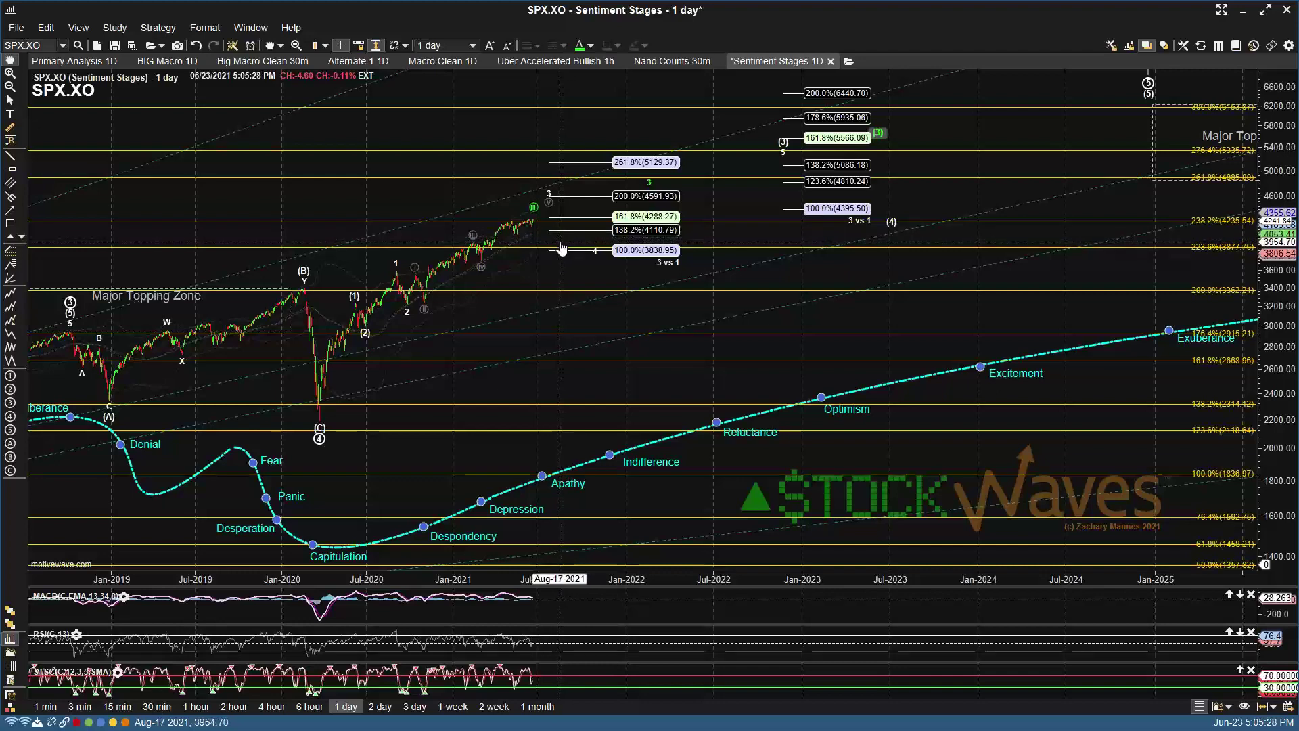
{"action": "key", "text": "ctrl+s"}
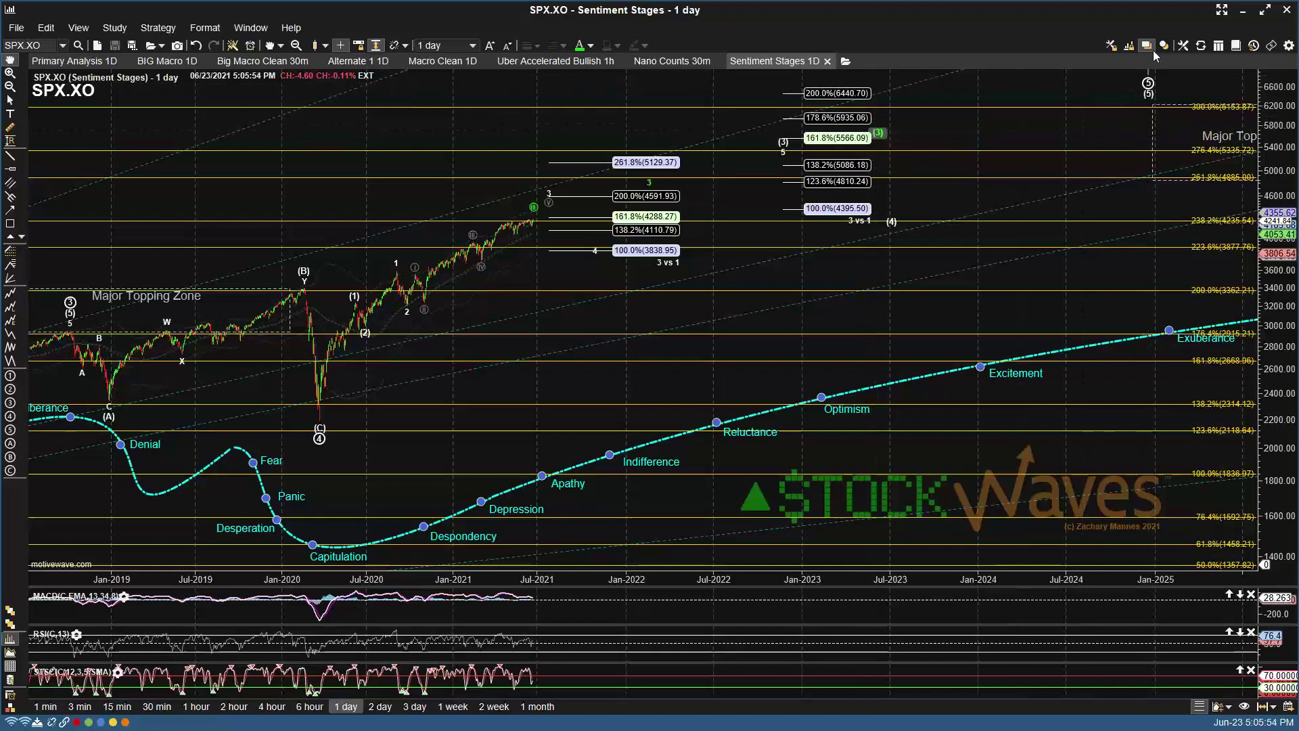
Step: Open the Uber Accelerated Bullish analysis and examine the projected wave labels near the 100.0% (4423.97) and 223.6% (3883.61) levels
{"action": "left_click_drag", "start_coordinate": [1255, 76], "coordinate": [1255, 84]}
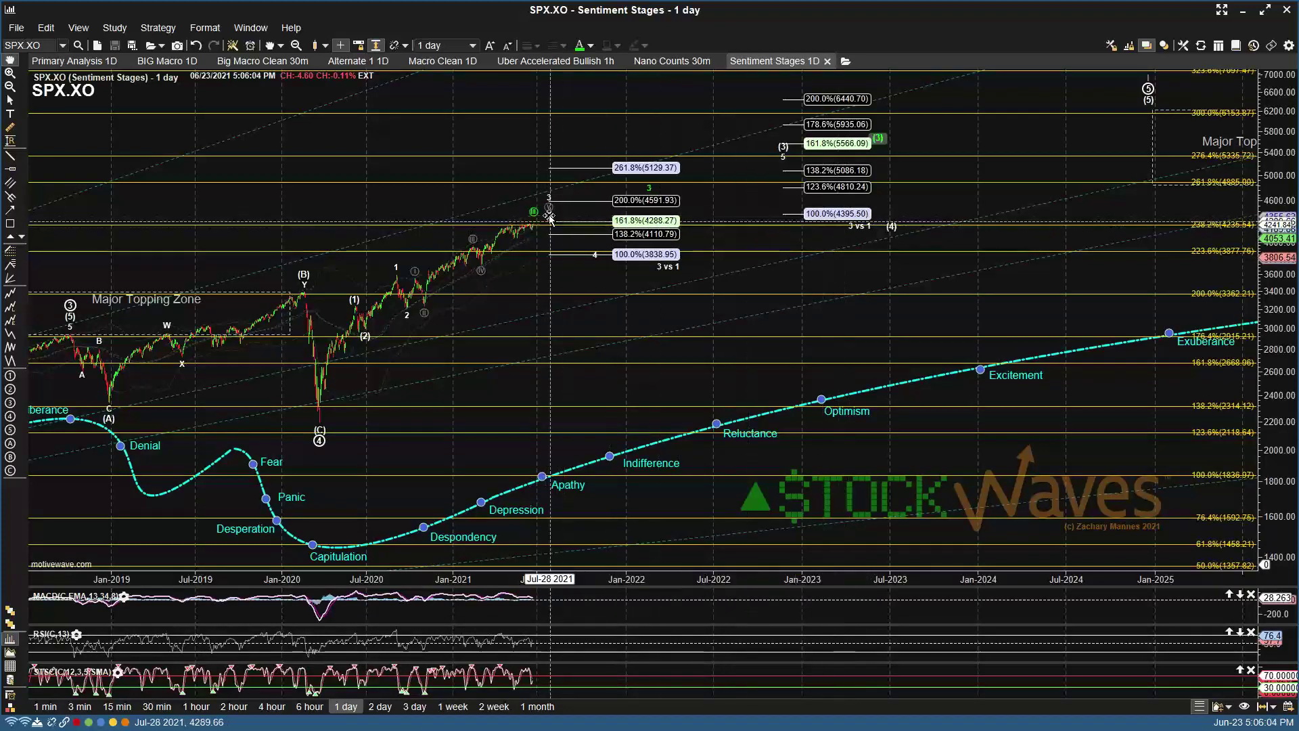
{"action": "mouse_move", "coordinate": [549, 218]}
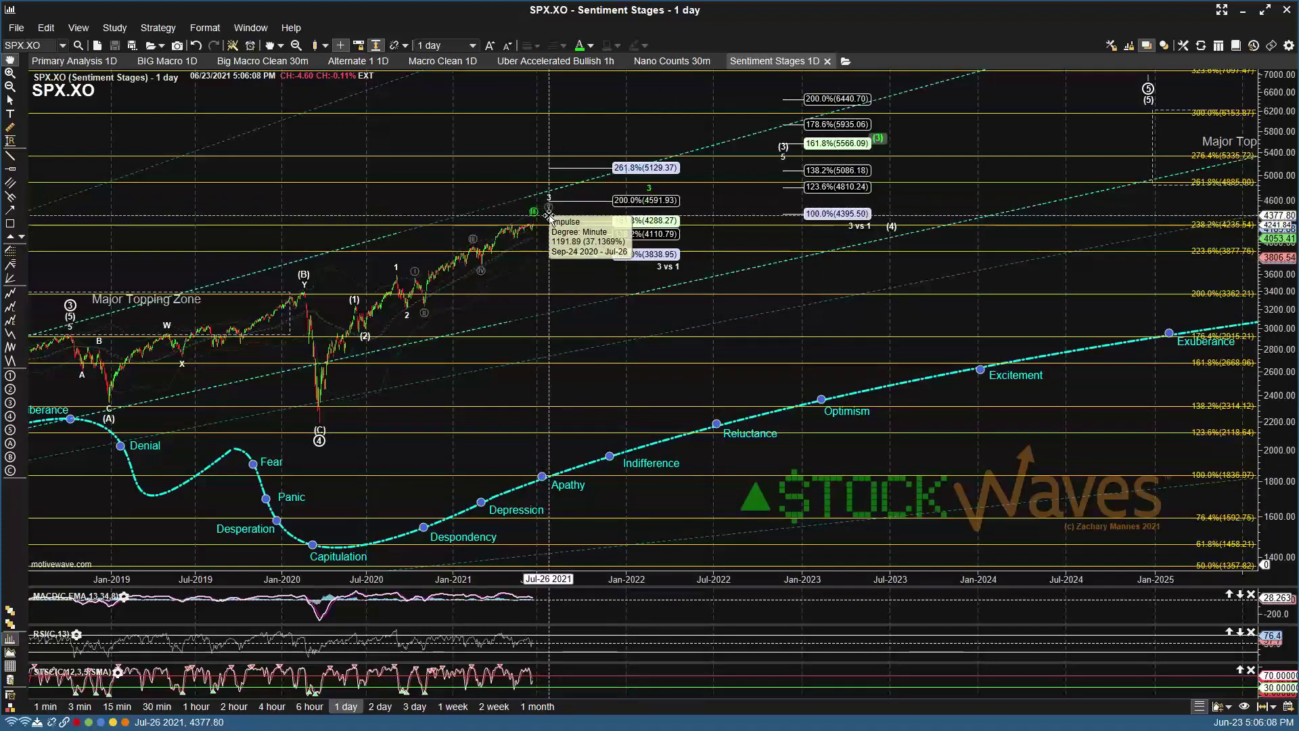
{"action": "left_click", "coordinate": [522, 62]}
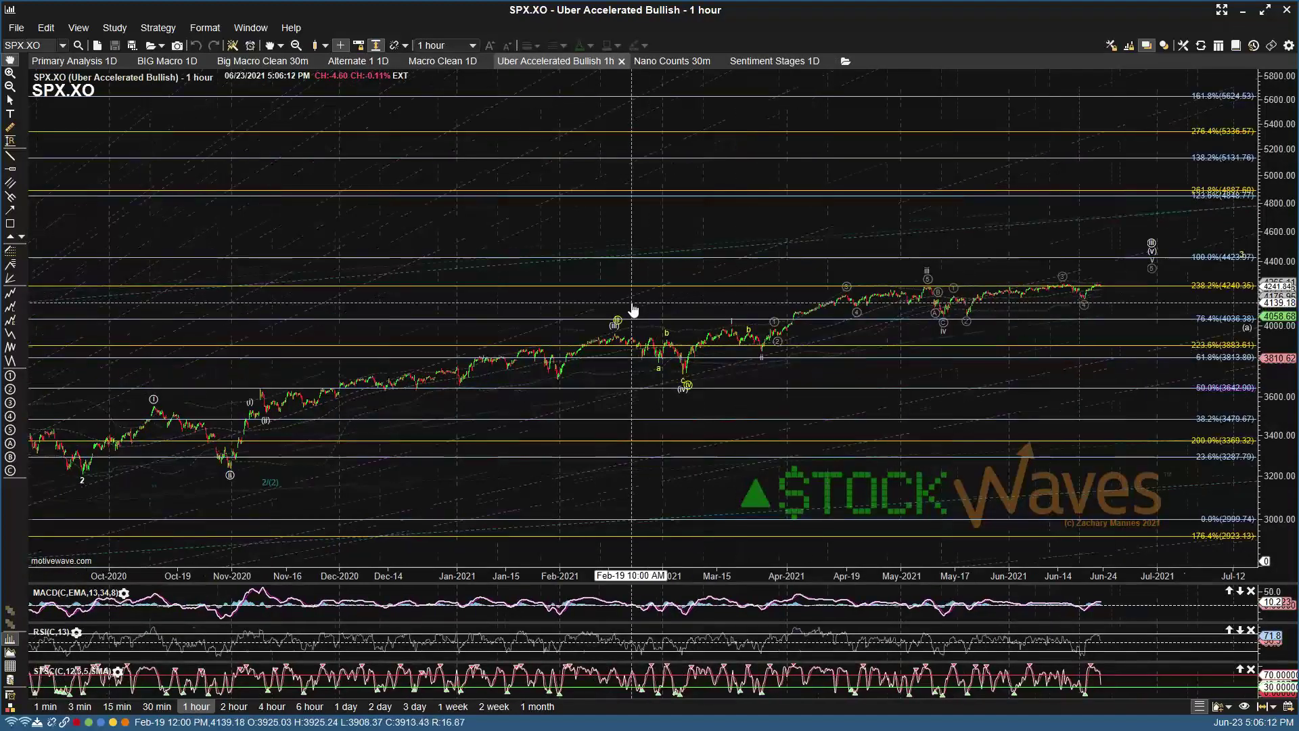
{"action": "left_click_drag", "start_coordinate": [633, 307], "coordinate": [471, 367]}
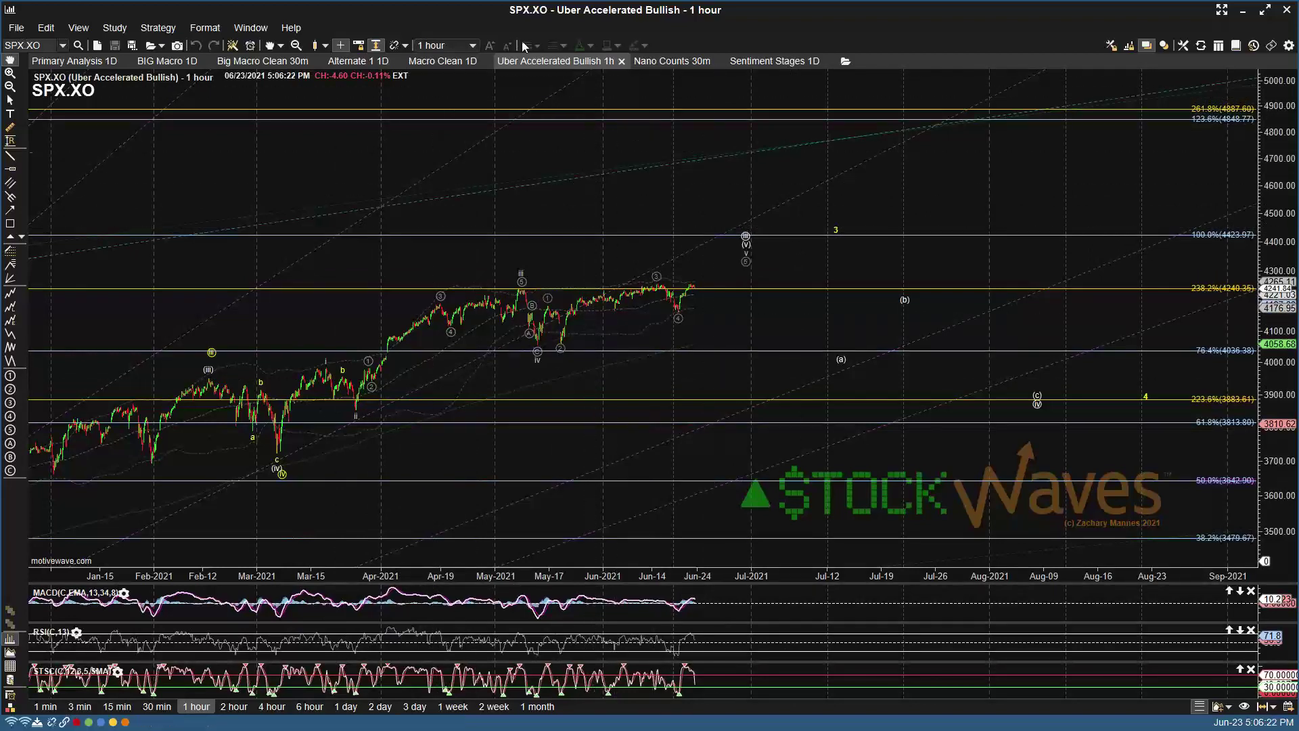
{"action": "left_click", "coordinate": [747, 237]}
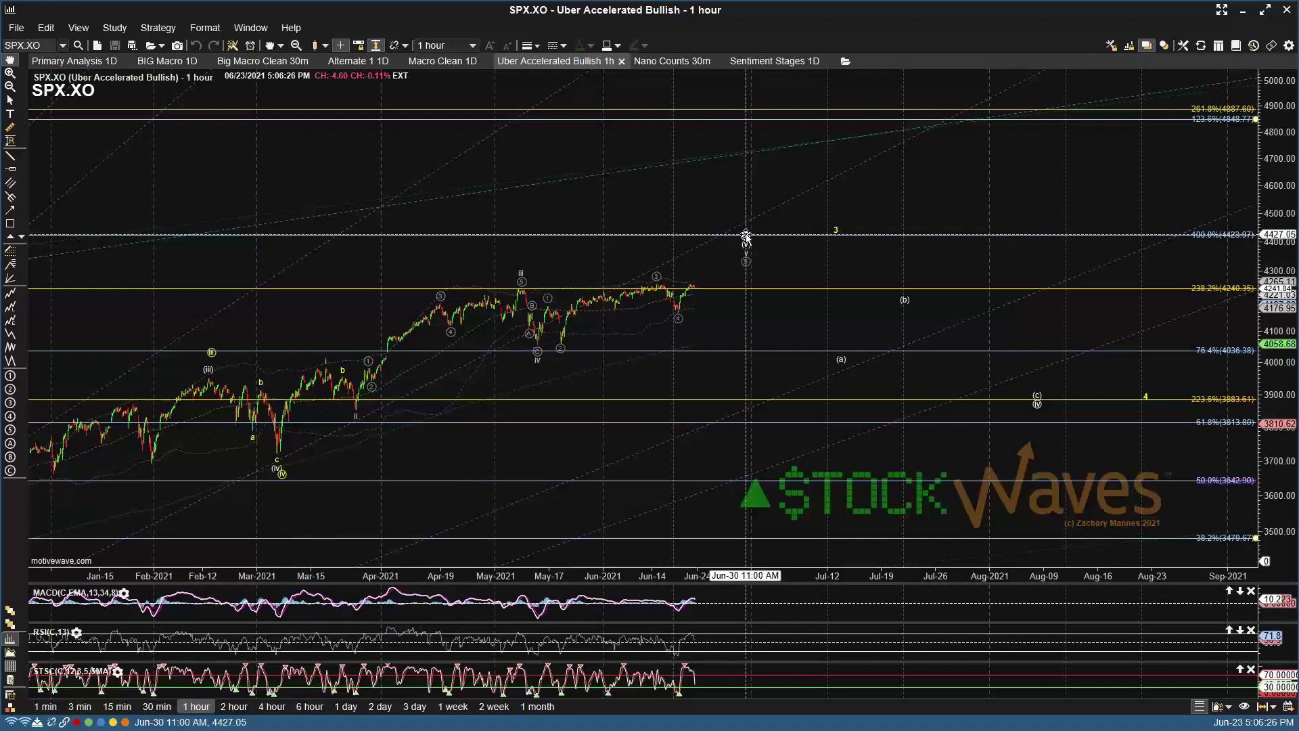
{"action": "left_click", "coordinate": [1036, 397]}
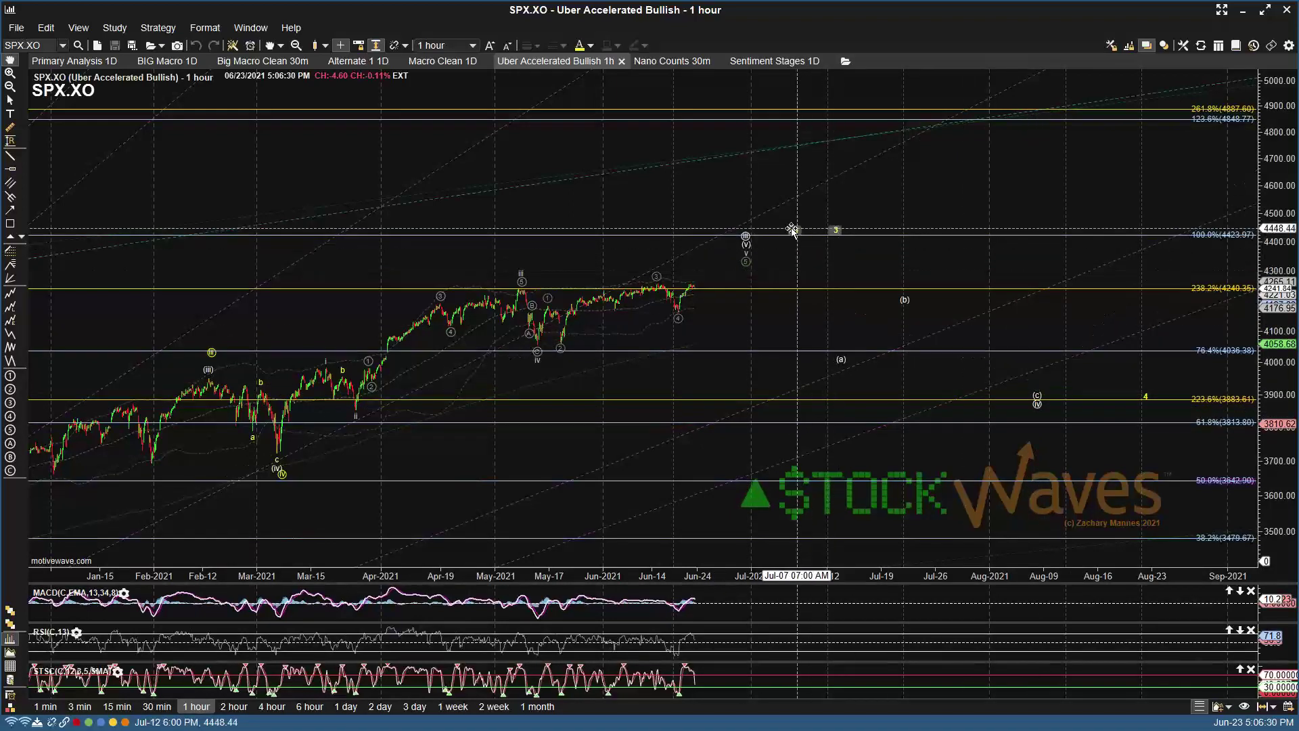
{"action": "left_click", "coordinate": [836, 229]}
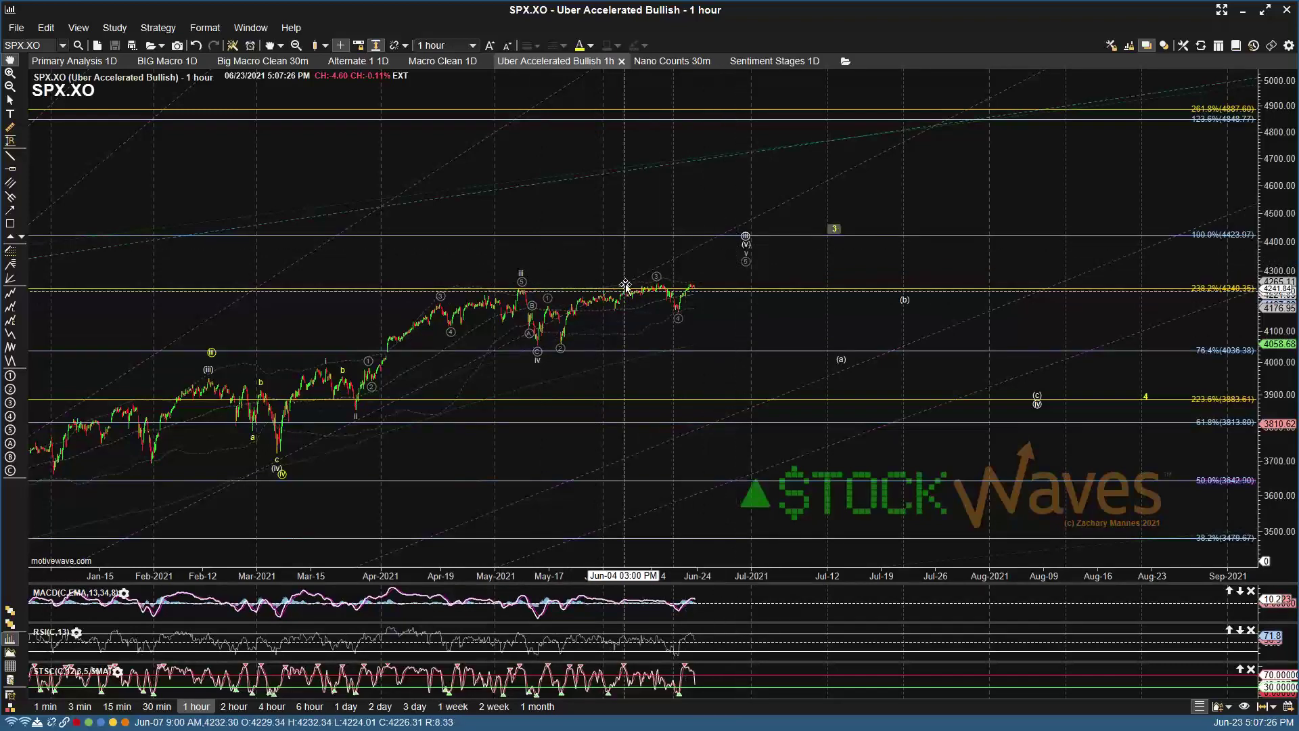
Step: Return to the Sentiment Stages analysis and examine the 2020 wave (1), 1 and 2 labels
{"action": "left_click", "coordinate": [774, 62]}
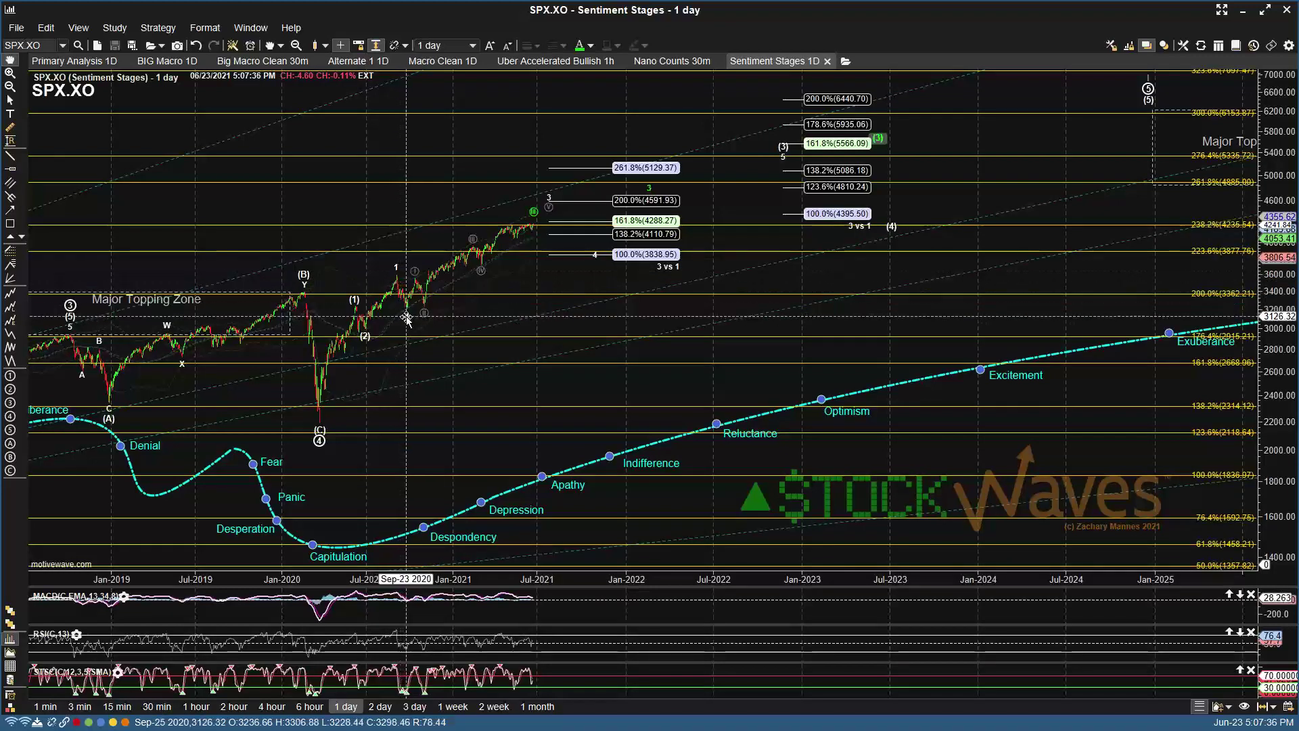
{"action": "mouse_move", "coordinate": [406, 320]}
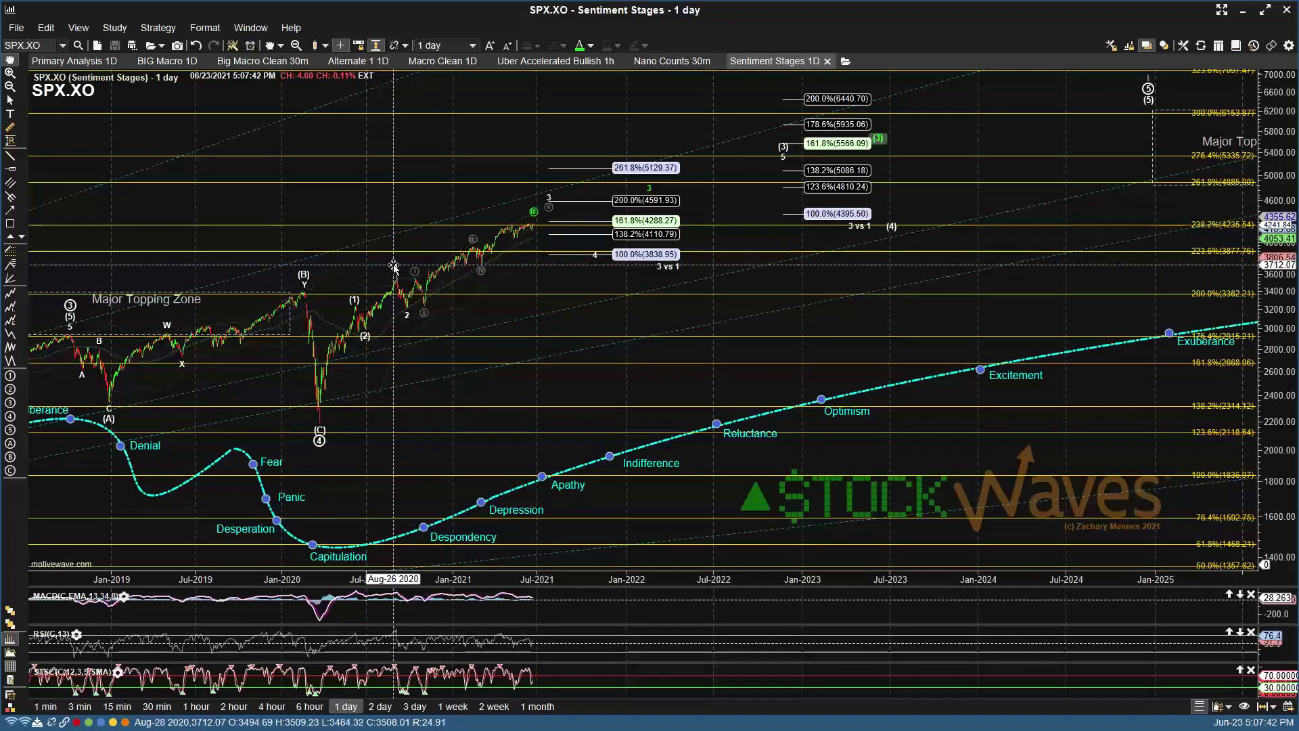
{"action": "mouse_move", "coordinate": [395, 268]}
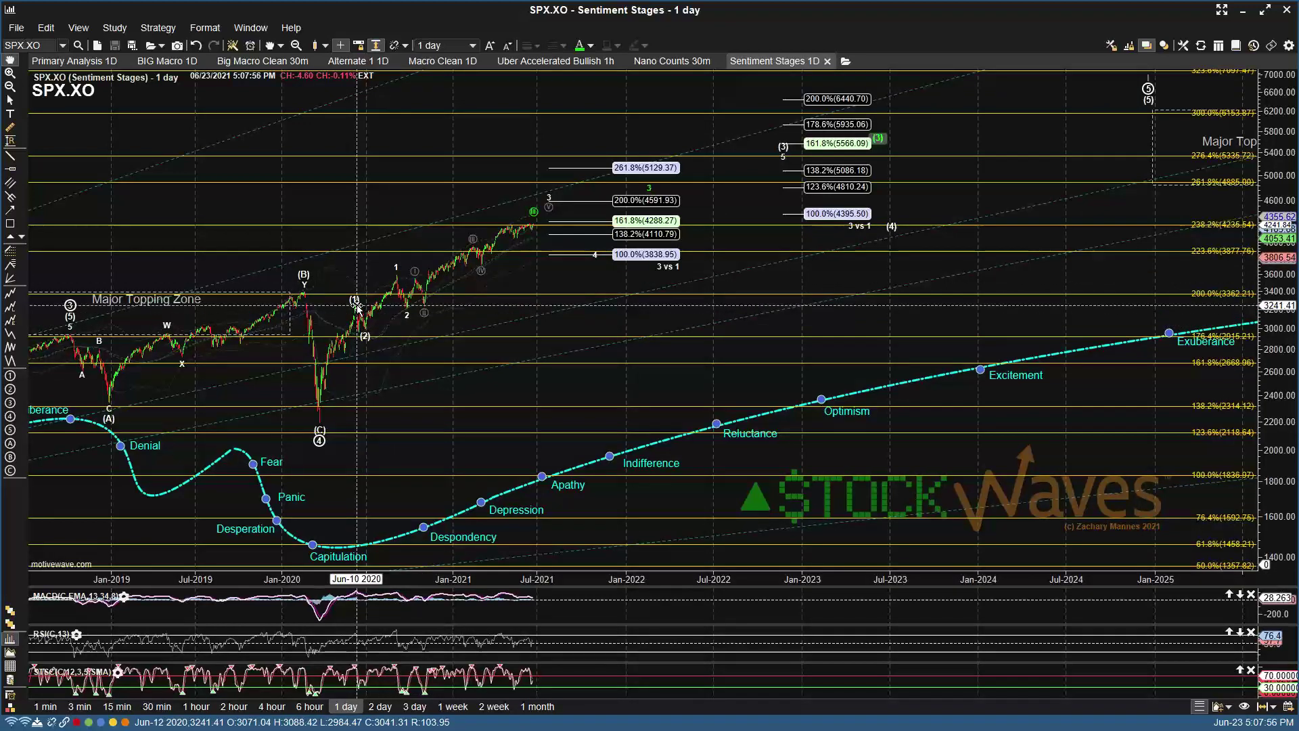
{"action": "mouse_move", "coordinate": [357, 306]}
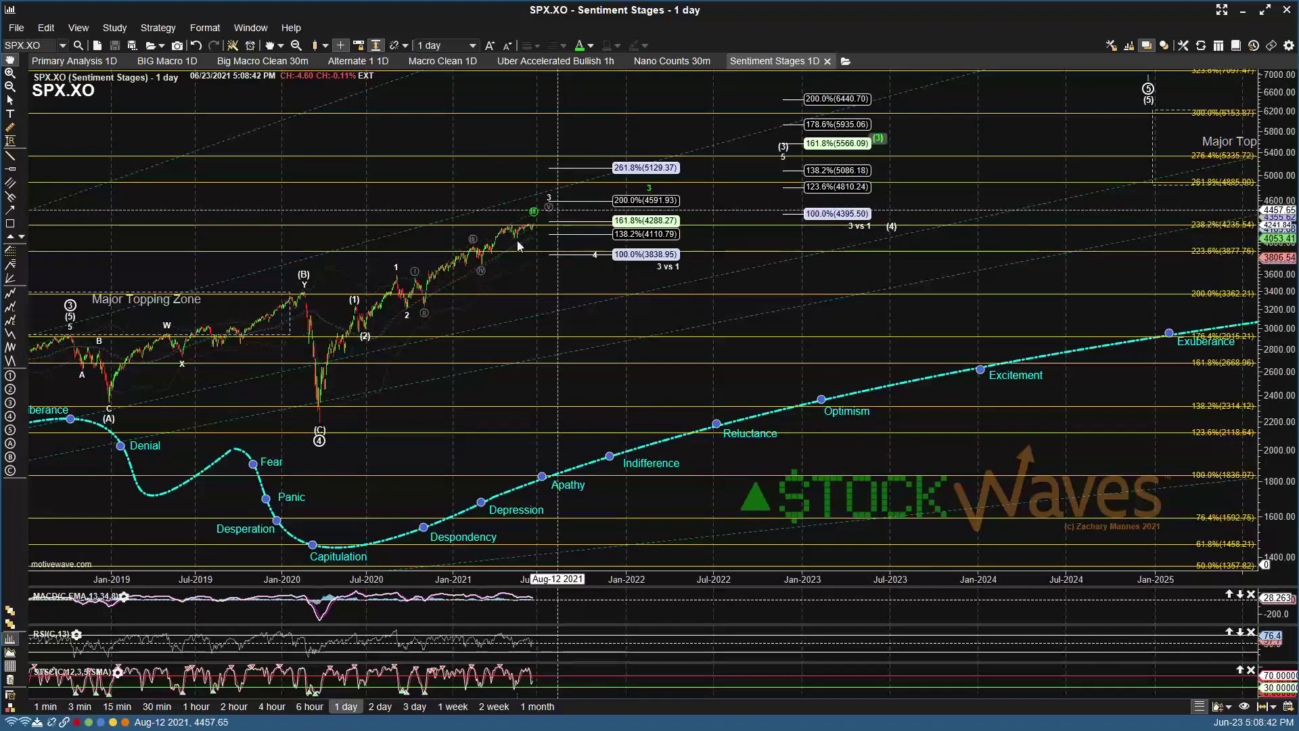
Step: Review the Uber Accelerated Bullish count at 15 min and 1 hour, checking the May swings and the projected wave 4 area
{"action": "left_click", "coordinate": [539, 62]}
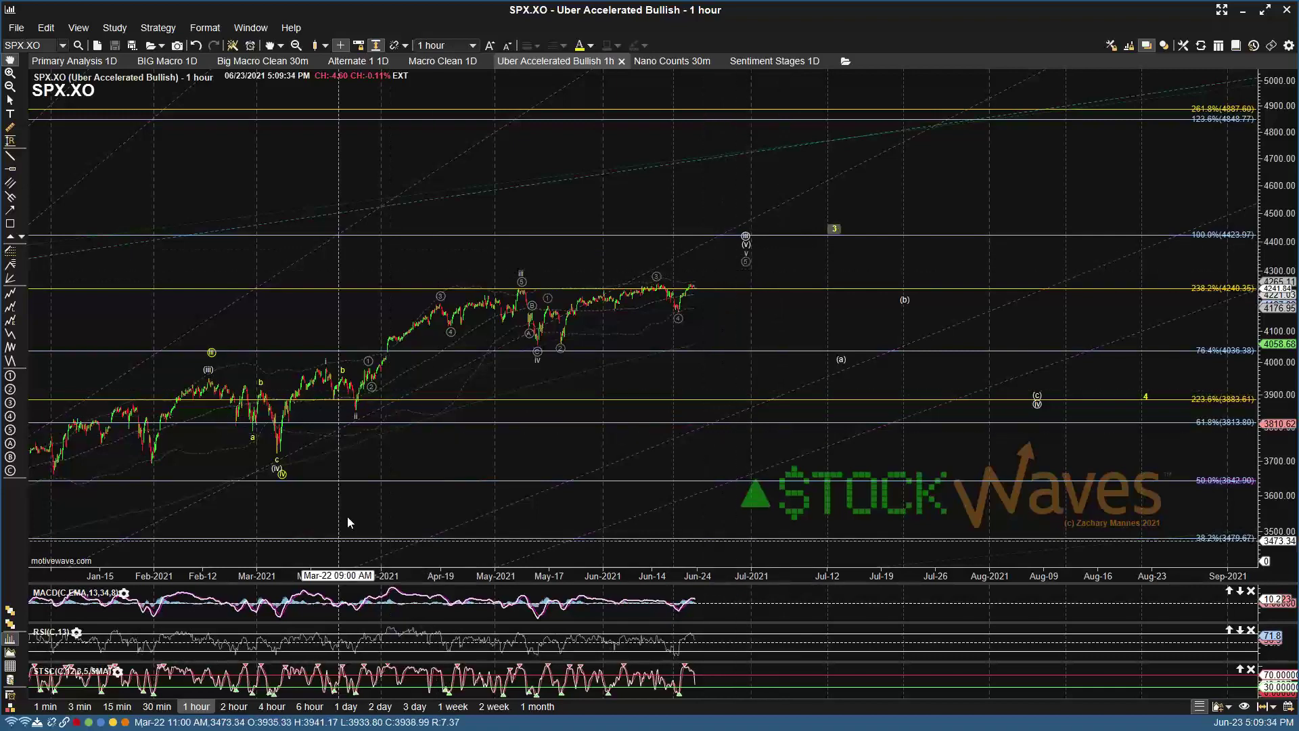
{"action": "left_click", "coordinate": [117, 707]}
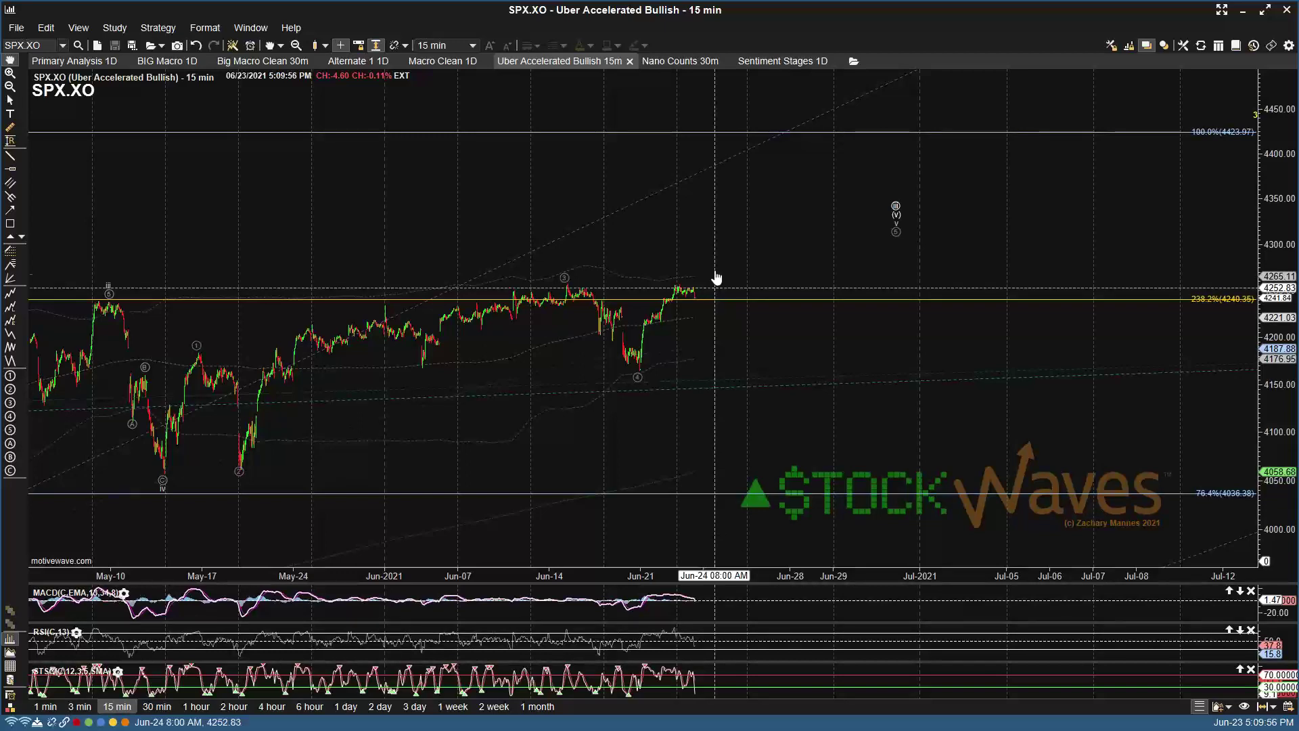
{"action": "left_click", "coordinate": [197, 708]}
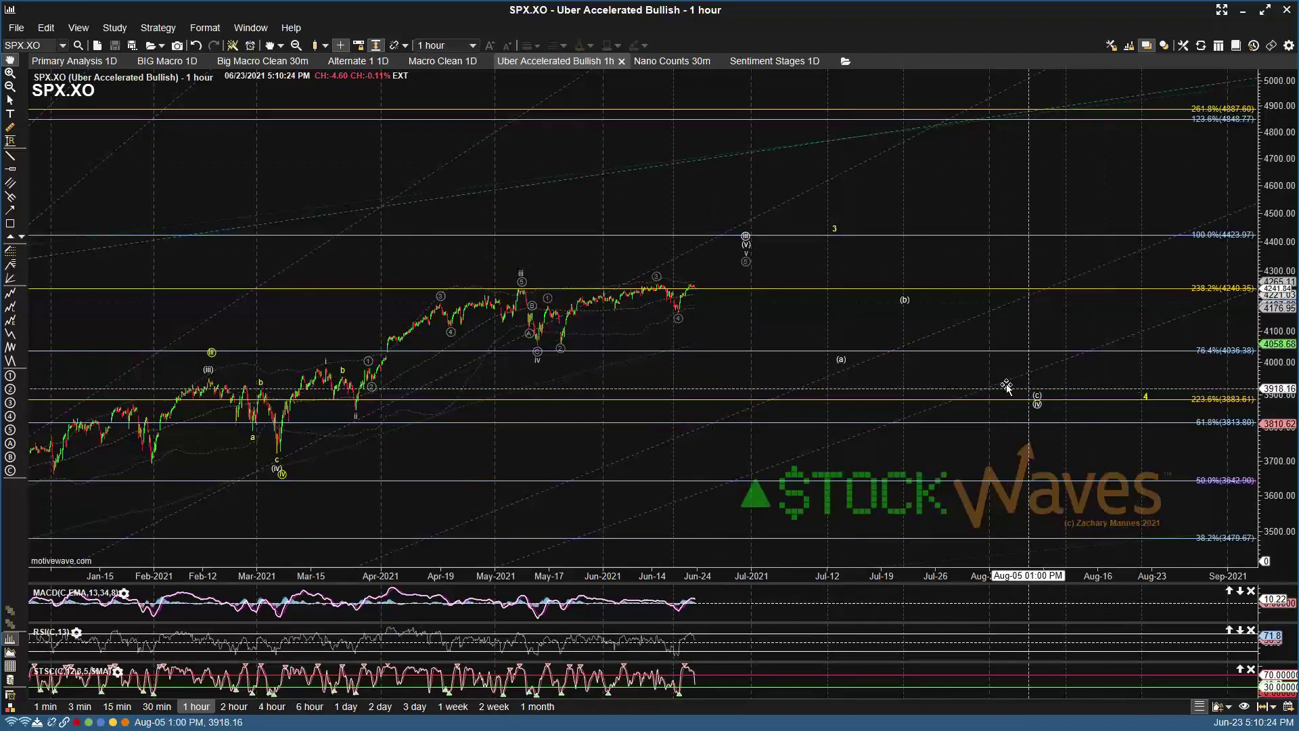
{"action": "mouse_move", "coordinate": [1034, 390]}
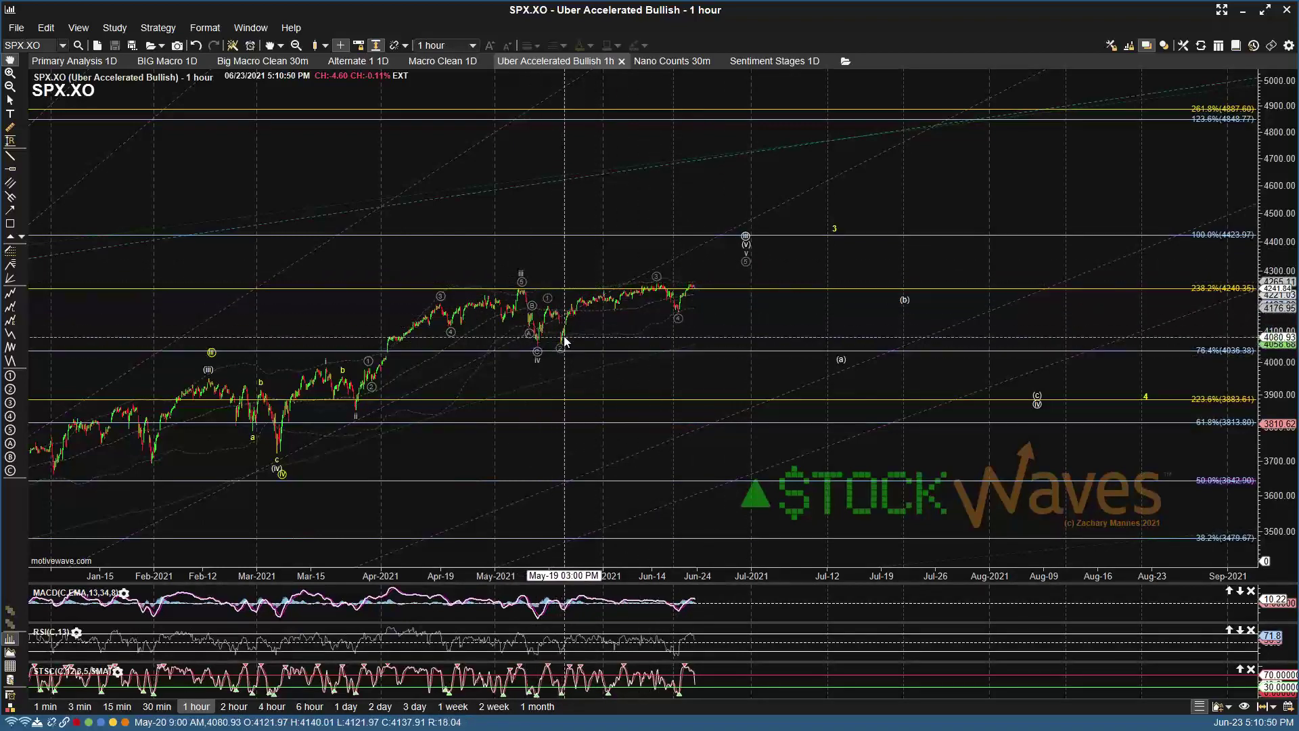
{"action": "mouse_move", "coordinate": [563, 342]}
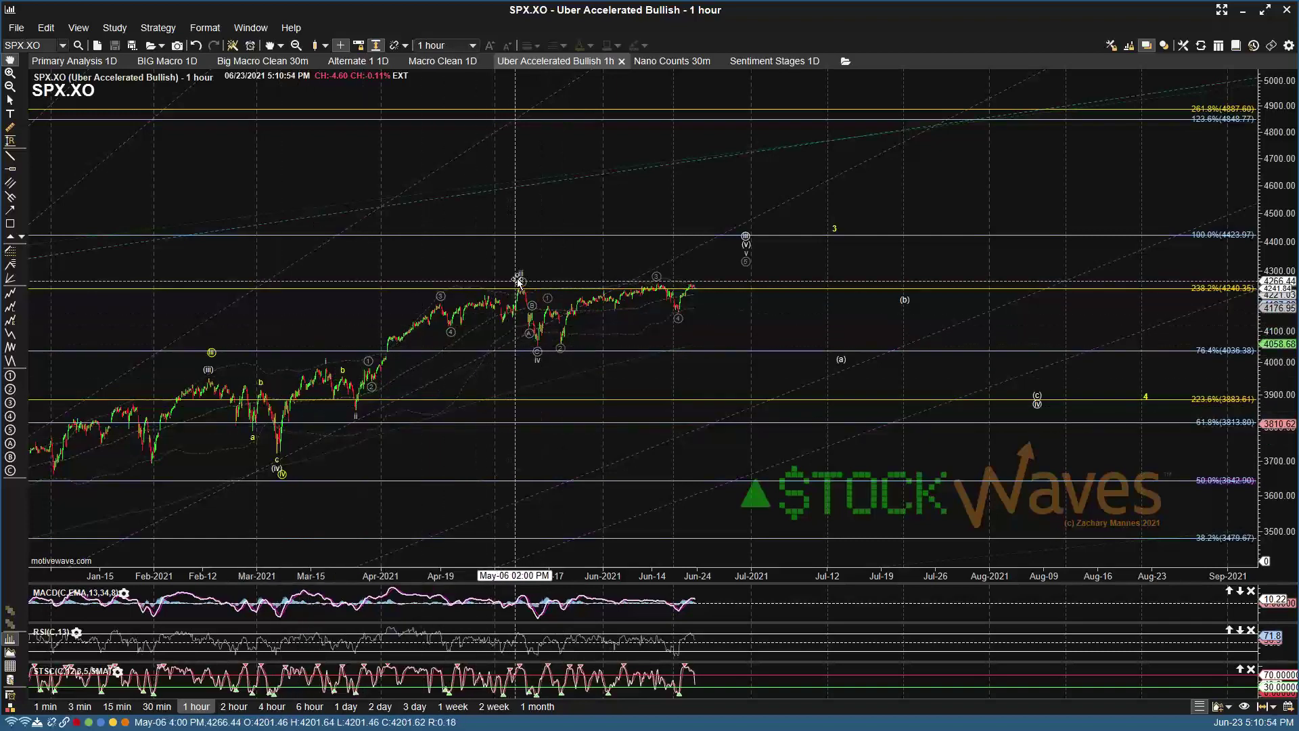
{"action": "mouse_move", "coordinate": [518, 276]}
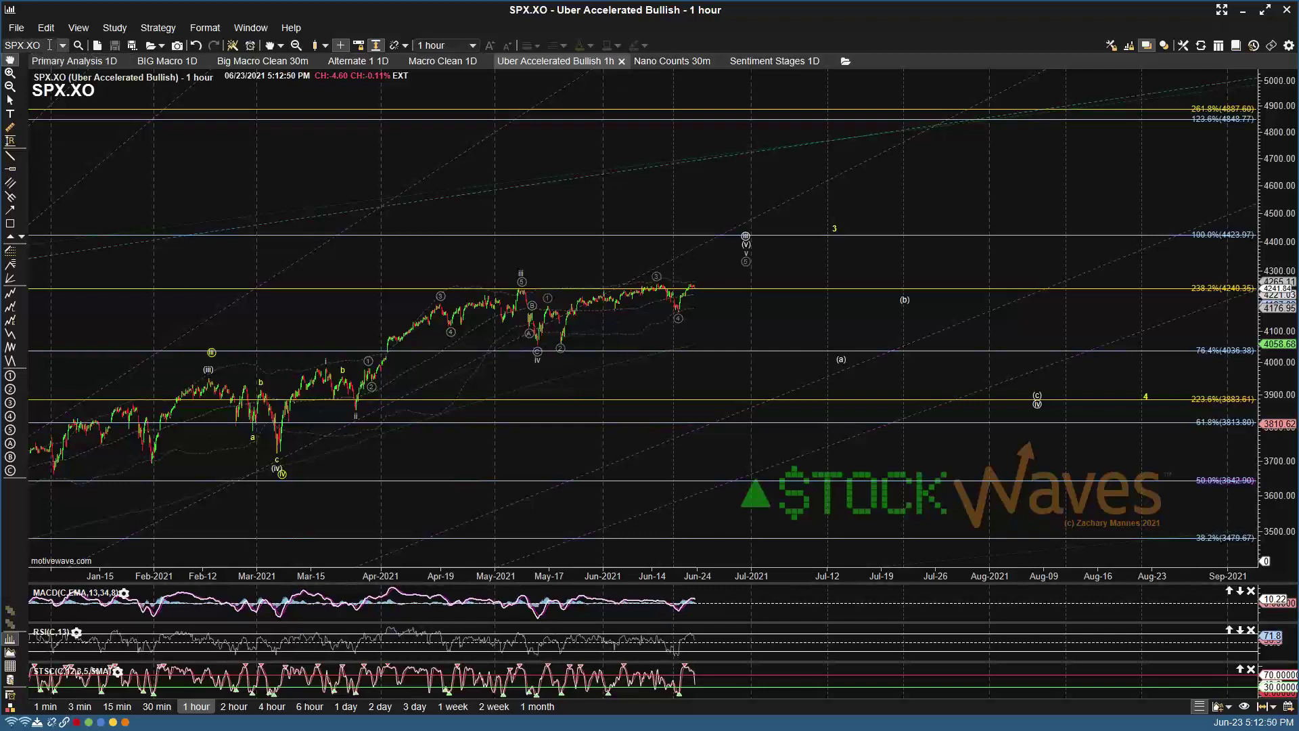
{"action": "left_click", "coordinate": [669, 64]}
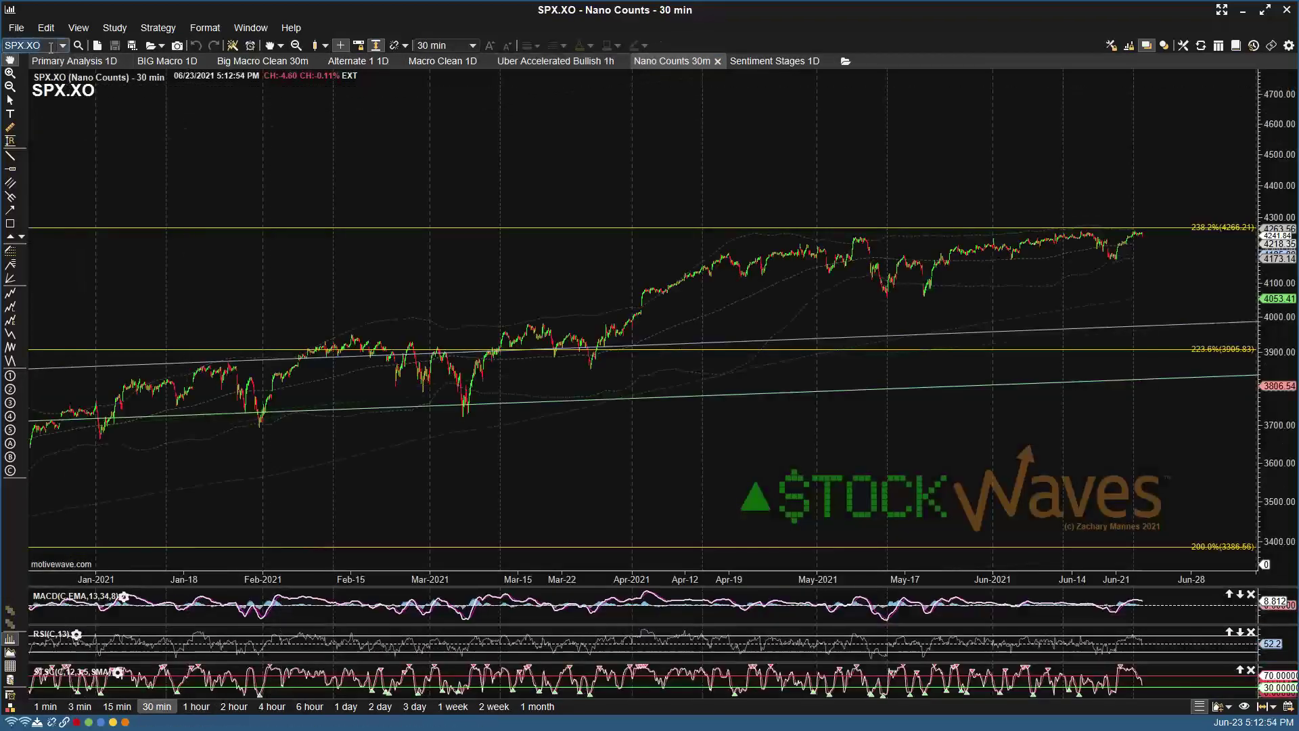
{"action": "key", "text": "Return"}
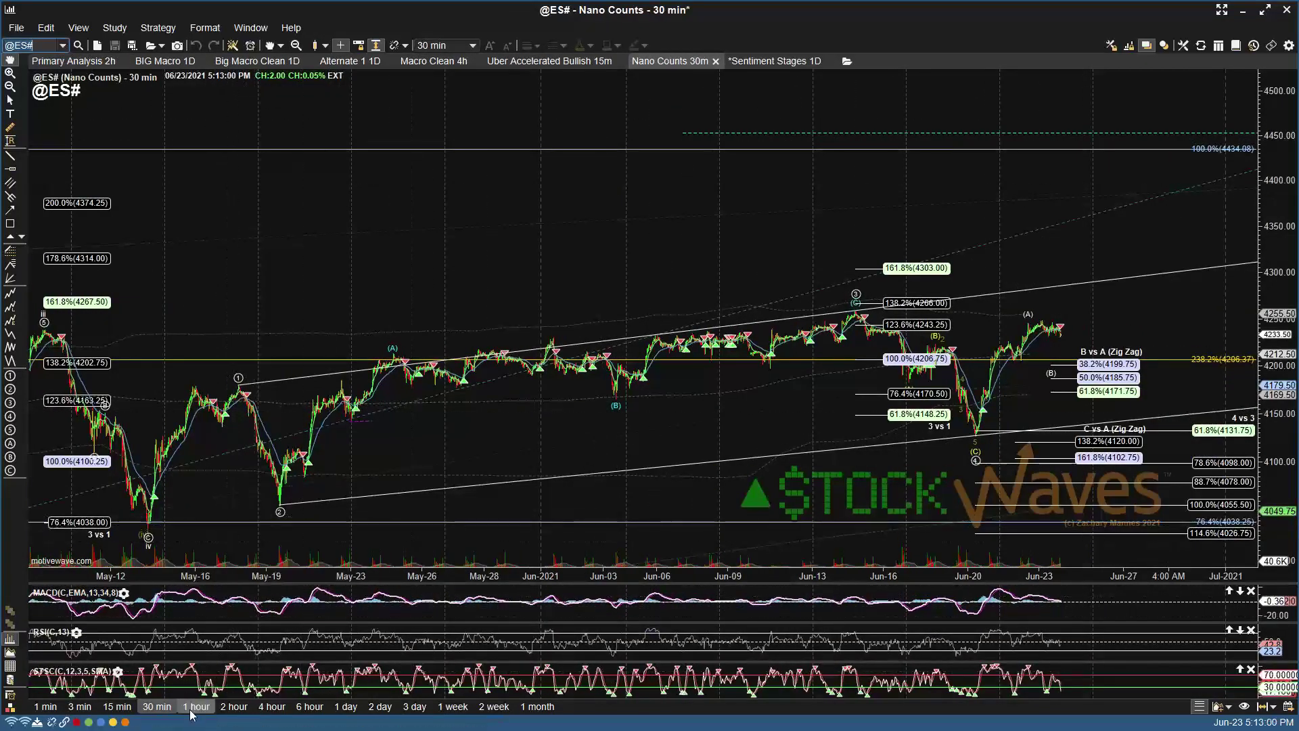
{"action": "scroll", "coordinate": [552, 321], "scroll_direction": "down", "scroll_amount": 3}
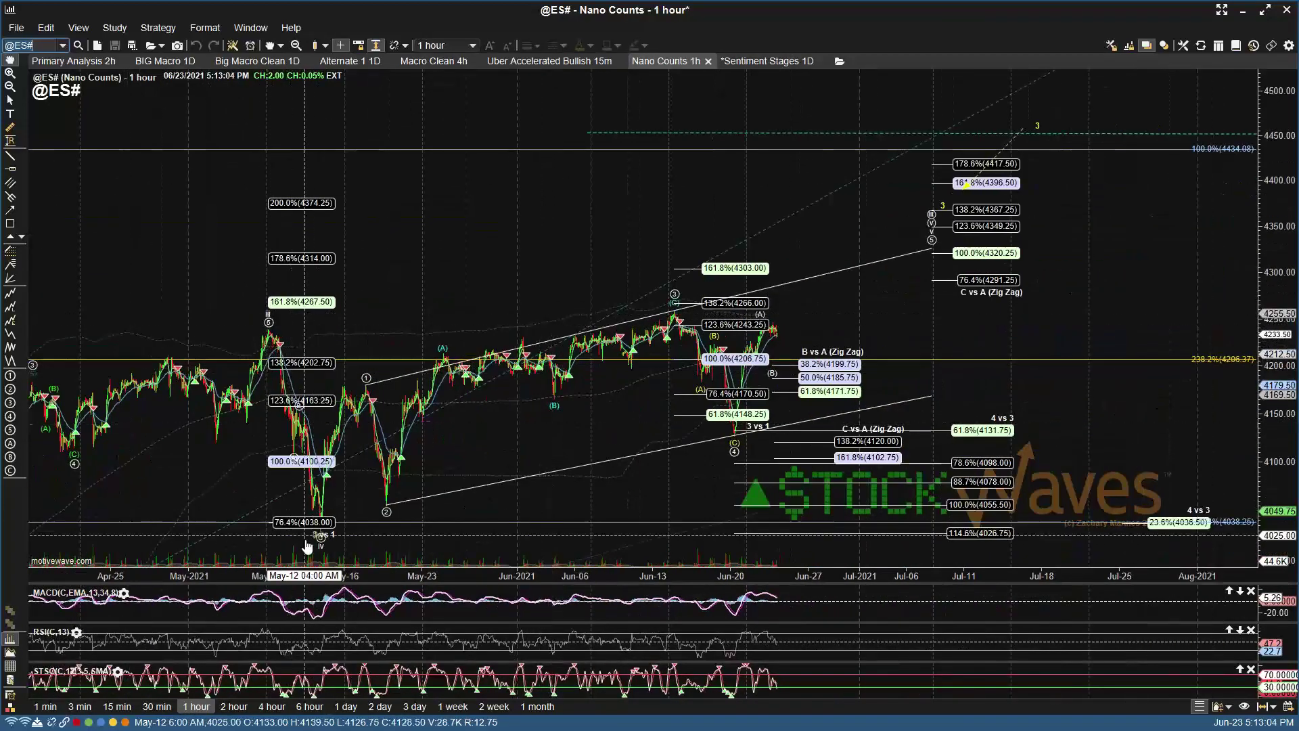
Step: Extend the upper C vs A (Zig Zag) projection levels past the yellow arrow to about late July
{"action": "mouse_move", "coordinate": [335, 203]}
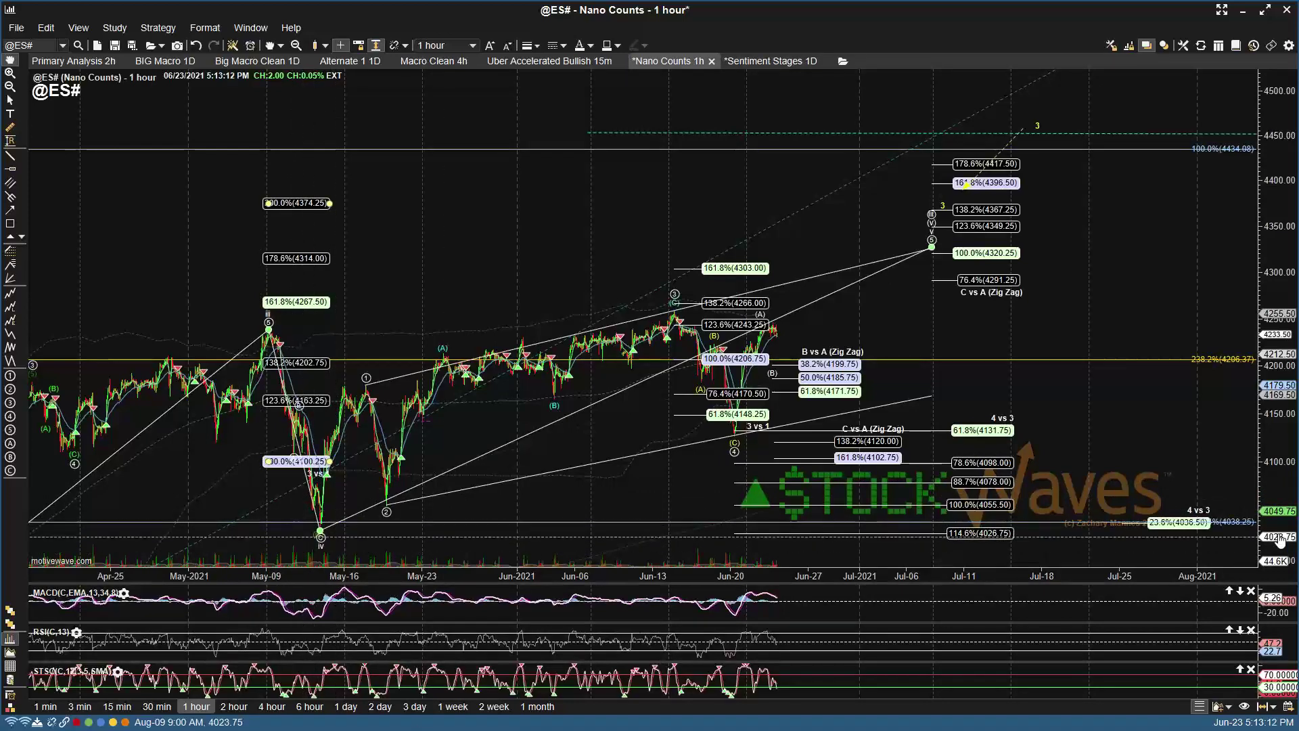
{"action": "left_click_drag", "start_coordinate": [1263, 513], "coordinate": [1263, 541]}
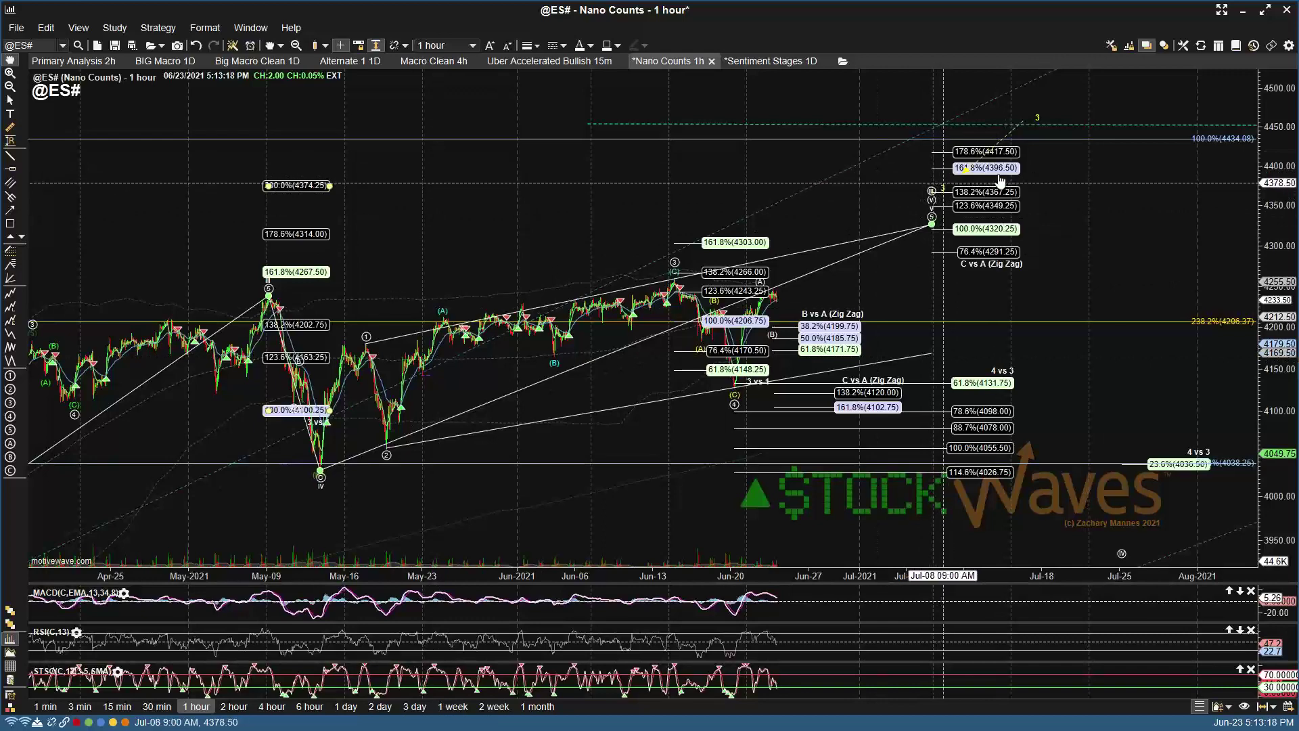
{"action": "left_click", "coordinate": [1020, 152]}
{"action": "left_click_drag", "start_coordinate": [1034, 153], "coordinate": [1144, 148]}
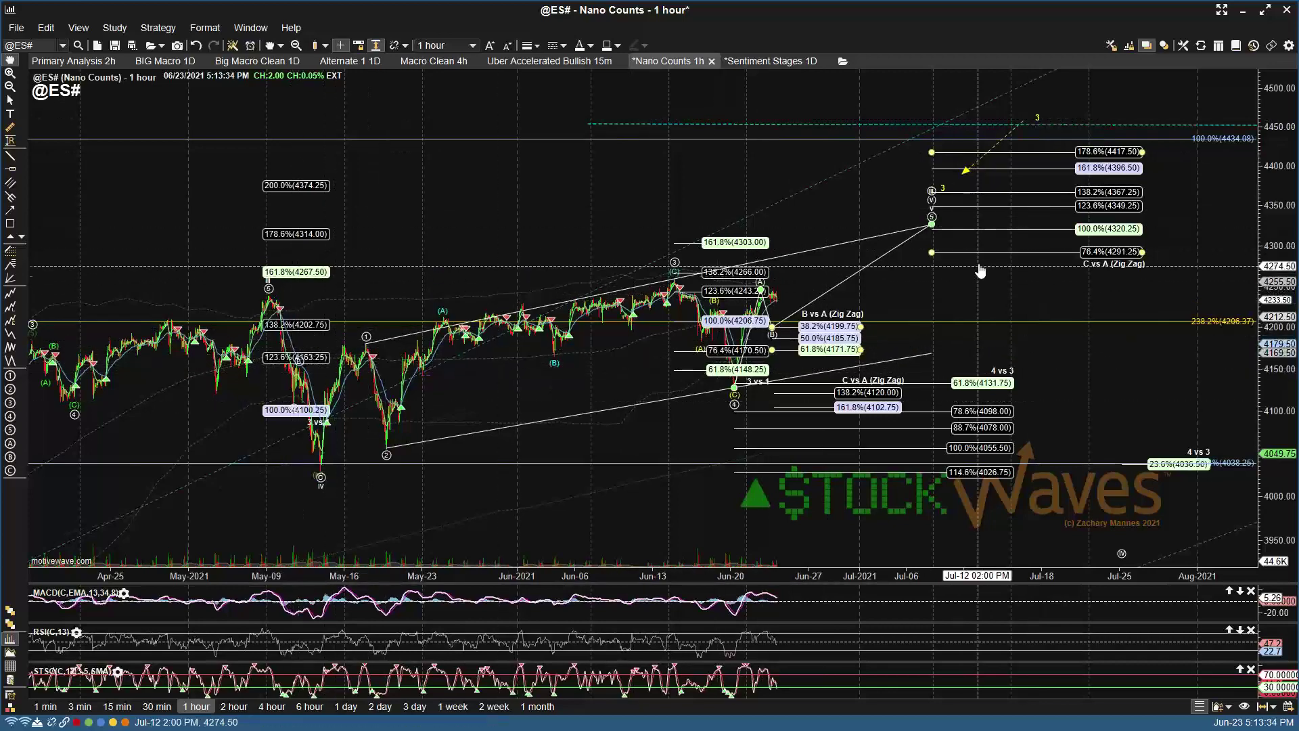
Step: Save the analysis, hide the 3 vs 1 ratio at the June high, and move the ABC correction's (B) point to about June 24 near 4200
{"action": "key", "text": "ctrl+s"}
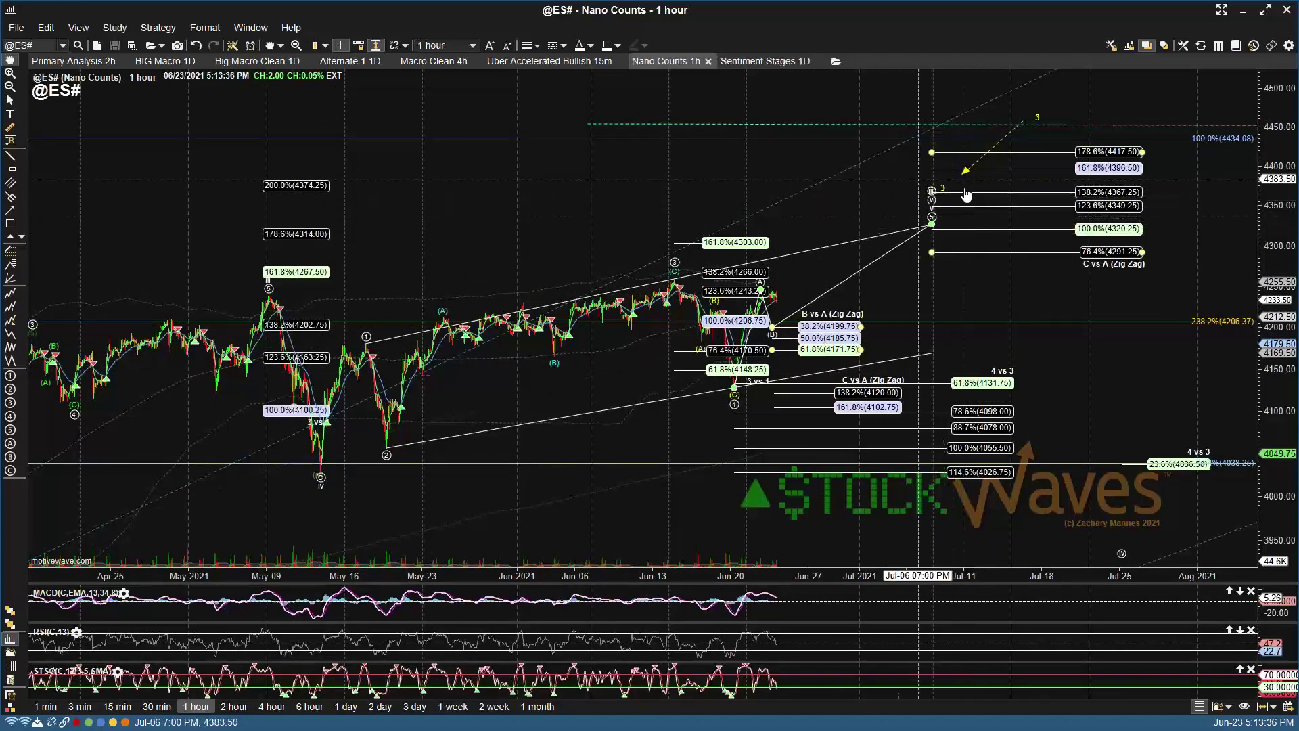
{"action": "right_click", "coordinate": [721, 244]}
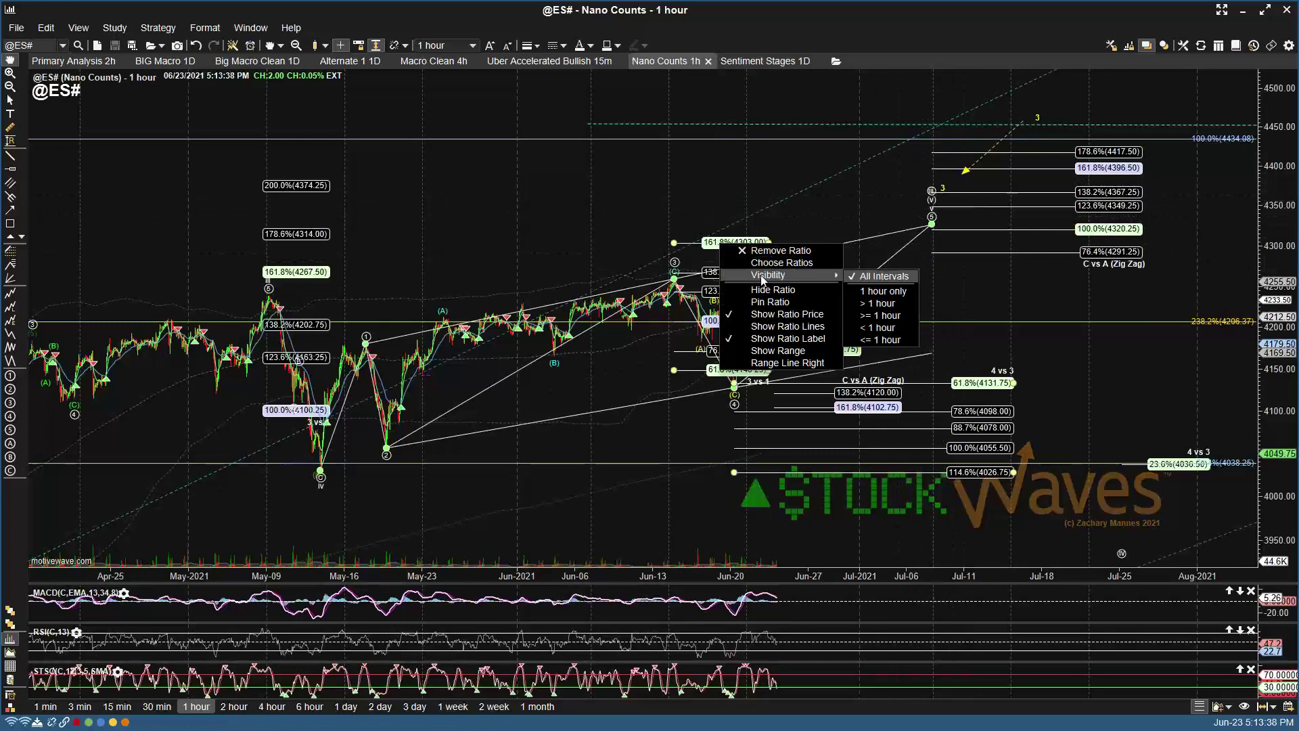
{"action": "left_click", "coordinate": [768, 290]}
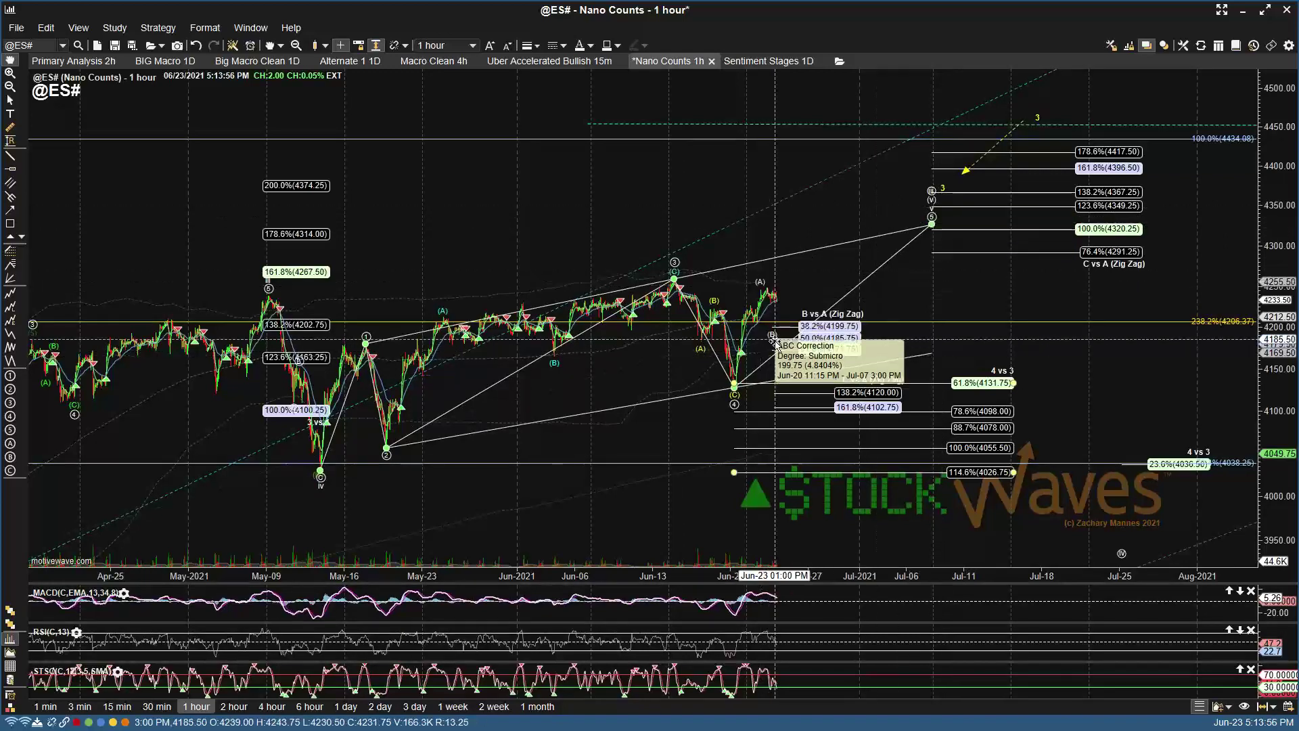
{"action": "mouse_move", "coordinate": [772, 328]}
{"action": "left_mouse_down"}
{"action": "mouse_move", "coordinate": [794, 328]}
{"action": "mouse_move", "coordinate": [765, 287]}
{"action": "mouse_move", "coordinate": [793, 327]}
{"action": "left_mouse_up"}
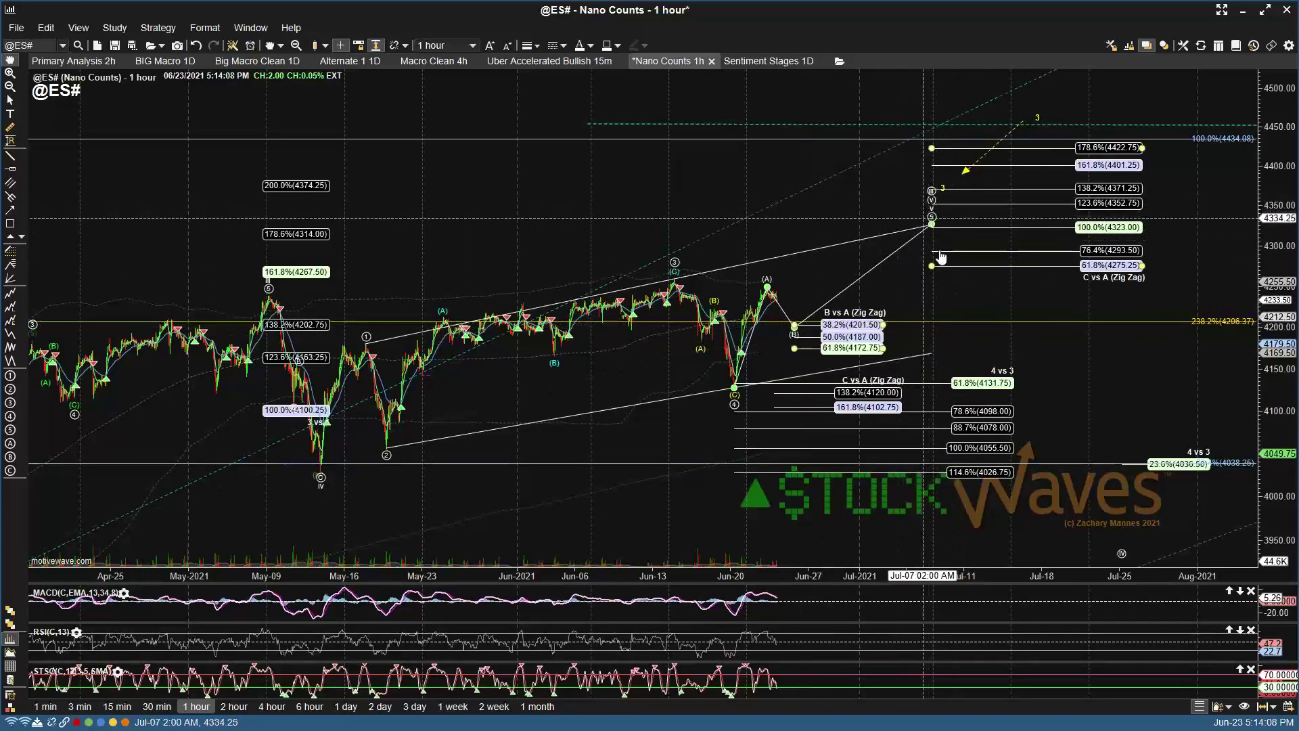
Step: Move the impulse's projected circled iv low to about August 2 near 3965 and extend the May 3 vs 1 ratio levels slightly later
{"action": "left_click_drag", "start_coordinate": [941, 256], "coordinate": [1206, 528]}
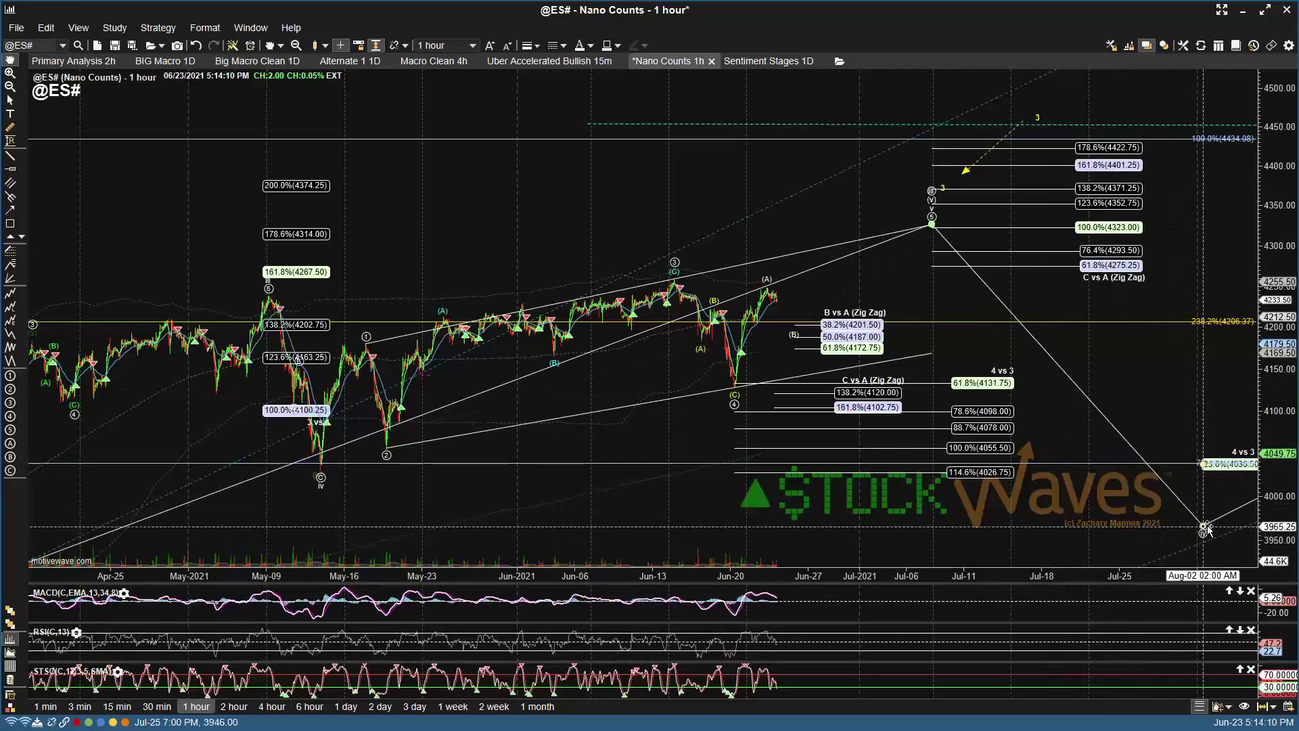
{"action": "double_click", "coordinate": [1206, 527]}
{"action": "left_click", "coordinate": [839, 205]}
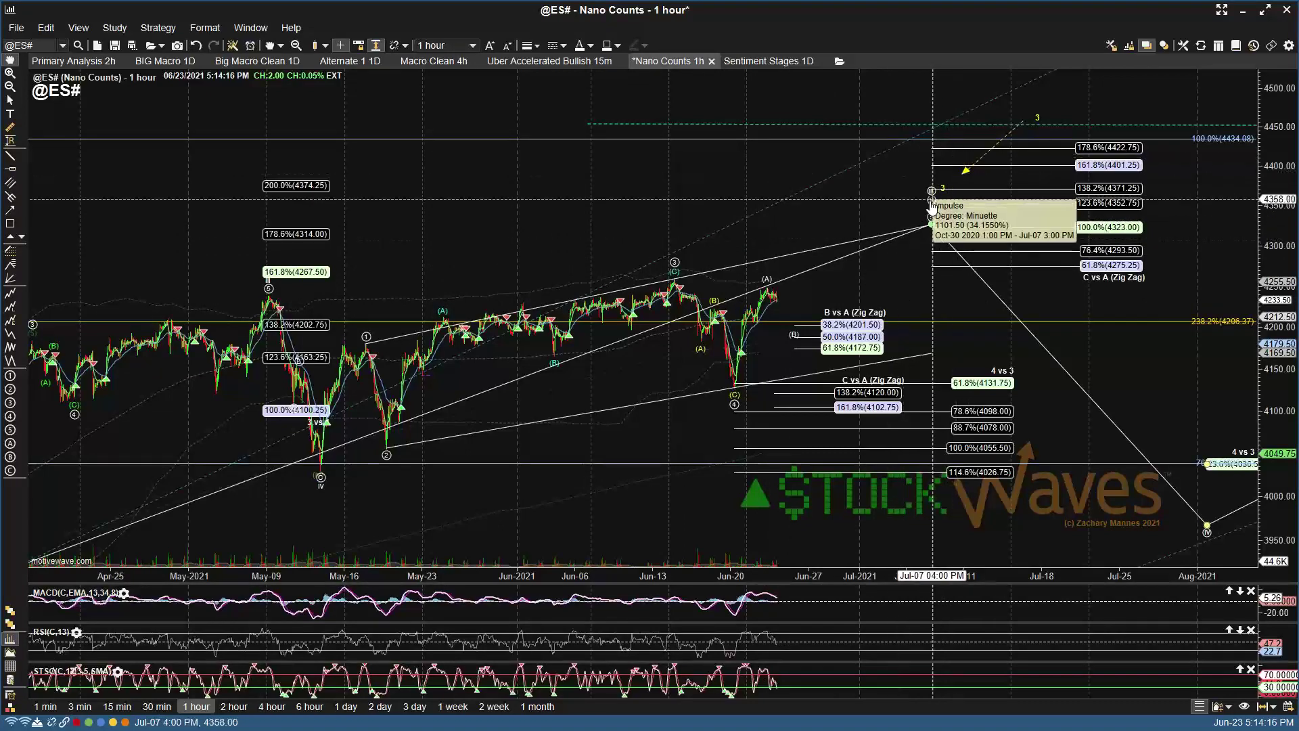
{"action": "scroll", "coordinate": [687, 194], "scroll_direction": "down", "scroll_amount": 2}
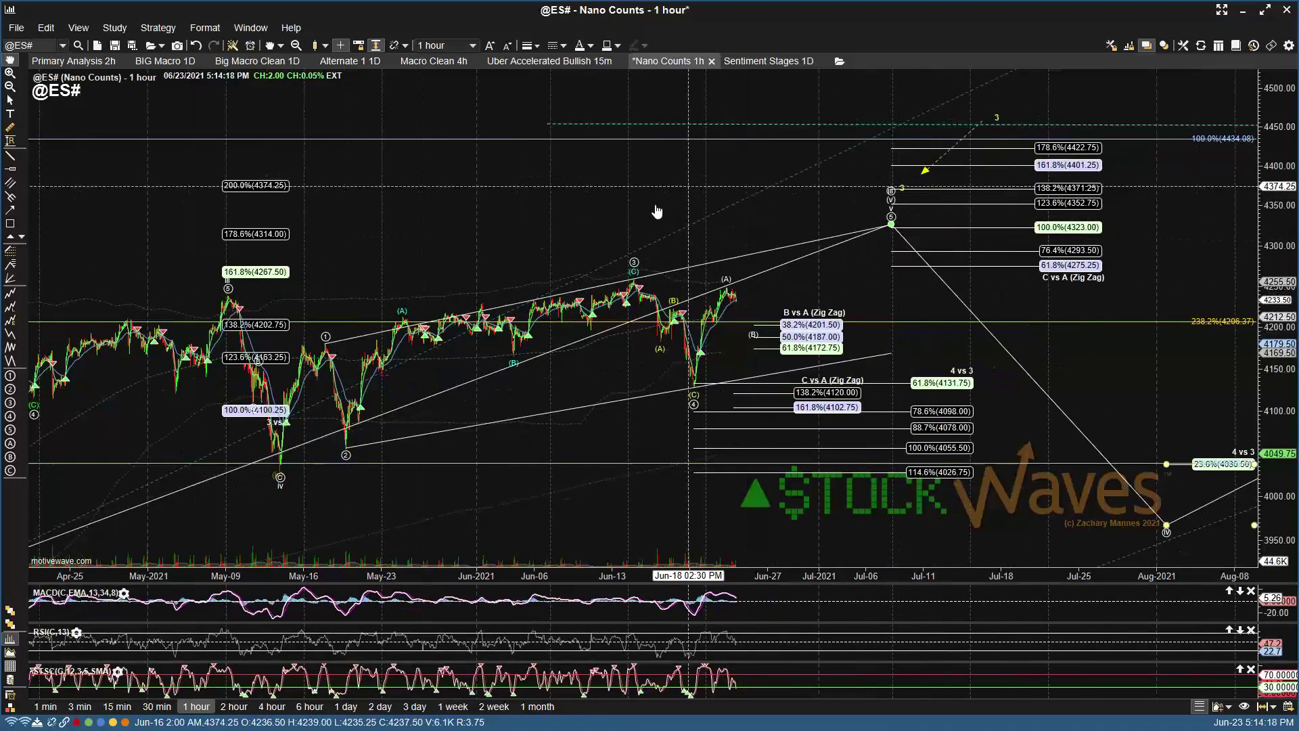
{"action": "left_click_drag", "start_coordinate": [281, 190], "coordinate": [310, 187]}
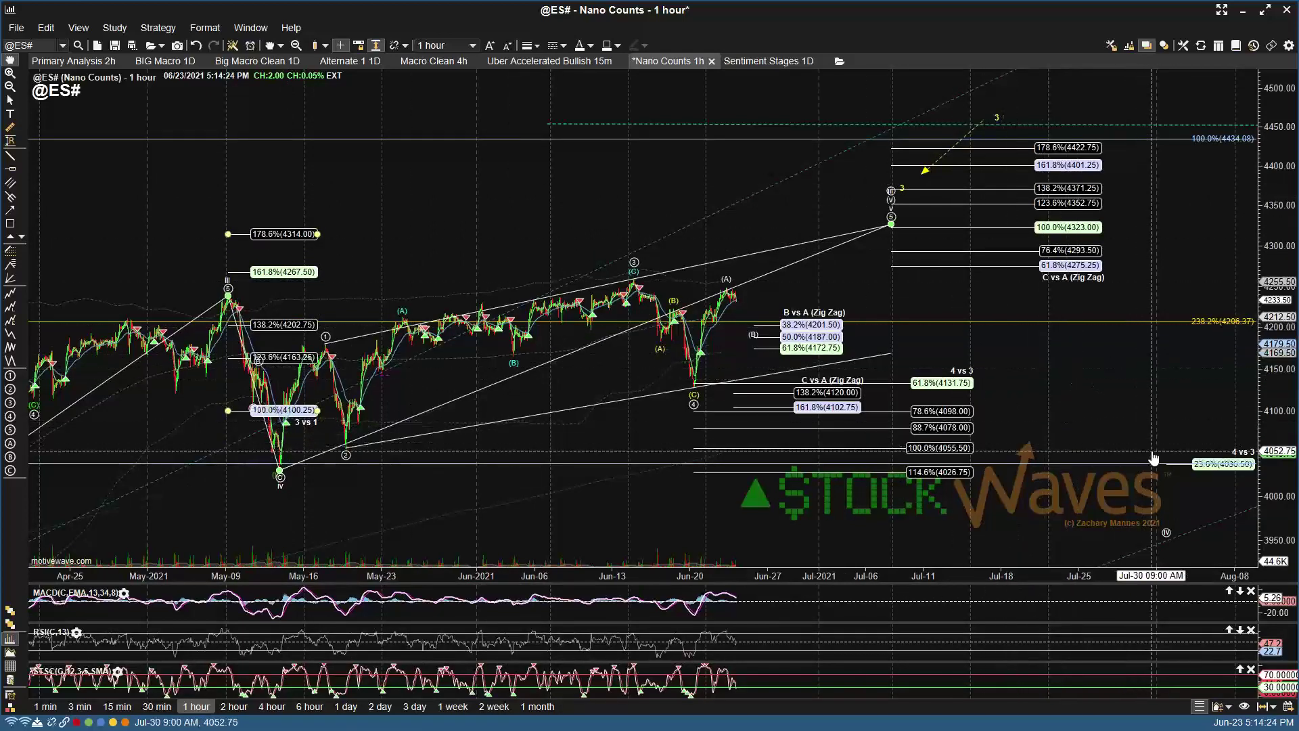
Step: Adjust the projected circled iv low to about August 3 near 3975 and save the Nano Counts analysis
{"action": "left_click", "coordinate": [1167, 528]}
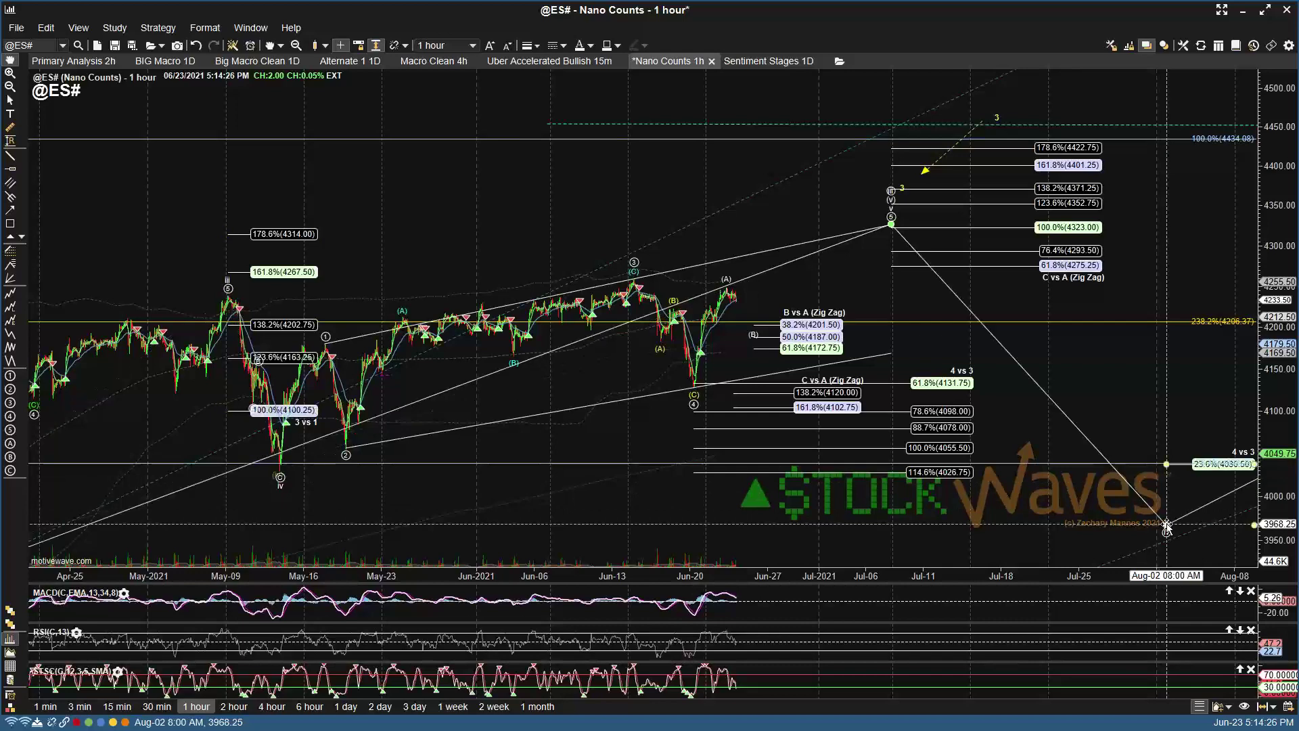
{"action": "left_click_drag", "start_coordinate": [1185, 521], "coordinate": [1209, 518]}
{"action": "double_click", "coordinate": [1209, 517]}
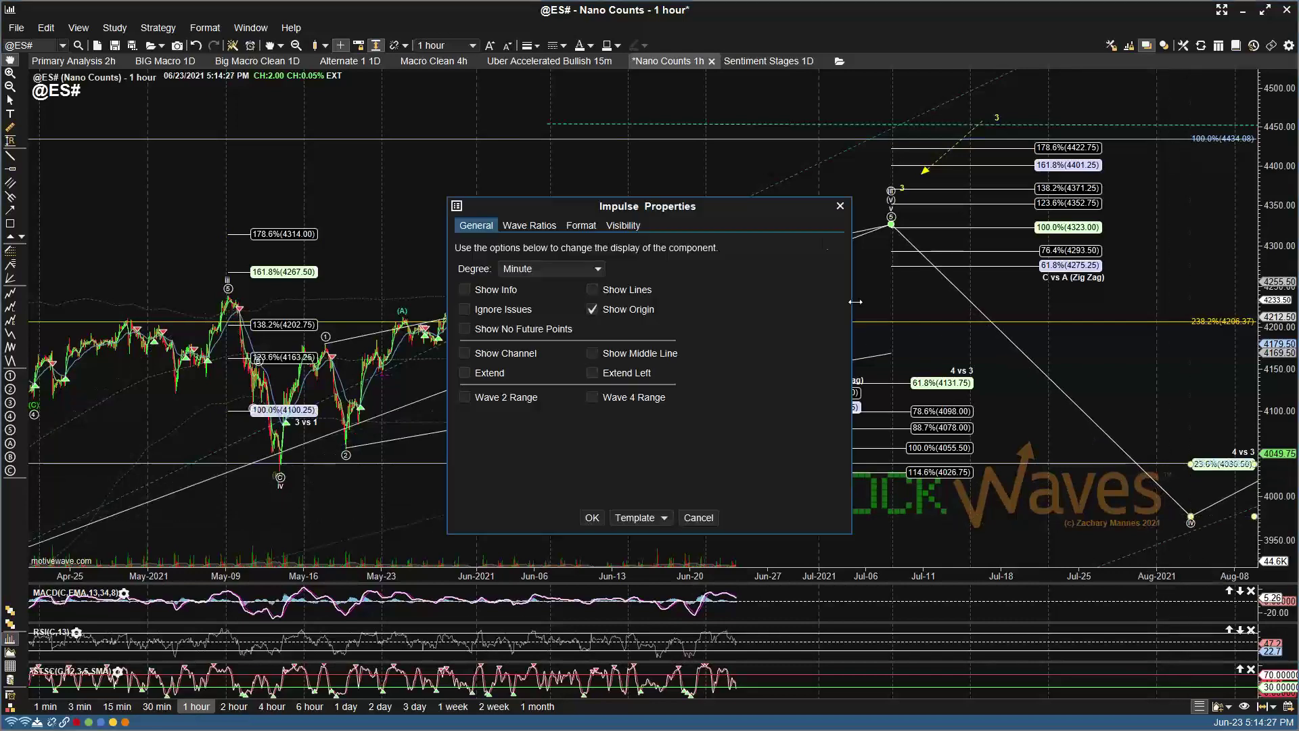
{"action": "left_click", "coordinate": [831, 210]}
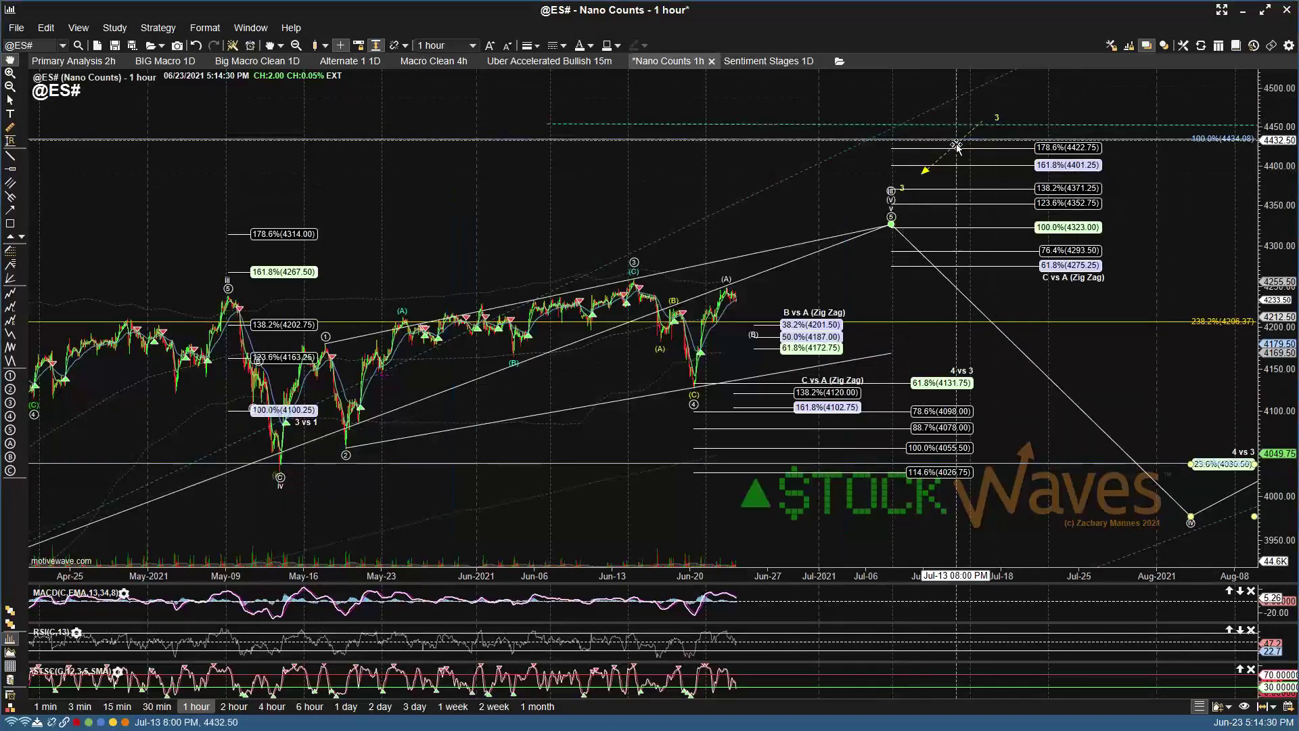
{"action": "left_click", "coordinate": [903, 187]}
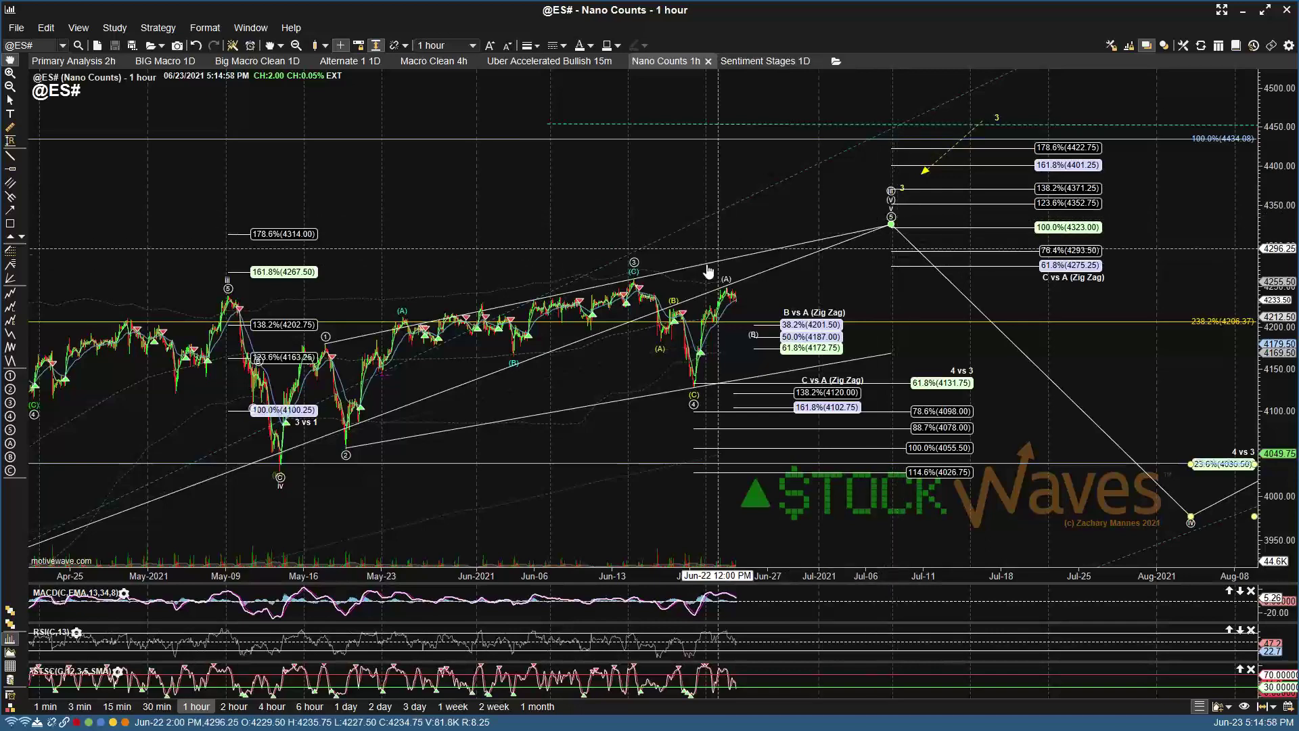
Step: Examine the ABC correction's (A) and (B) points and hide the lower C vs A (Zig Zag) ratio levels beneath them
{"action": "mouse_move", "coordinate": [751, 336]}
{"action": "left_mouse_down"}
{"action": "mouse_move", "coordinate": [716, 308]}
{"action": "mouse_move", "coordinate": [726, 289]}
{"action": "left_mouse_up"}
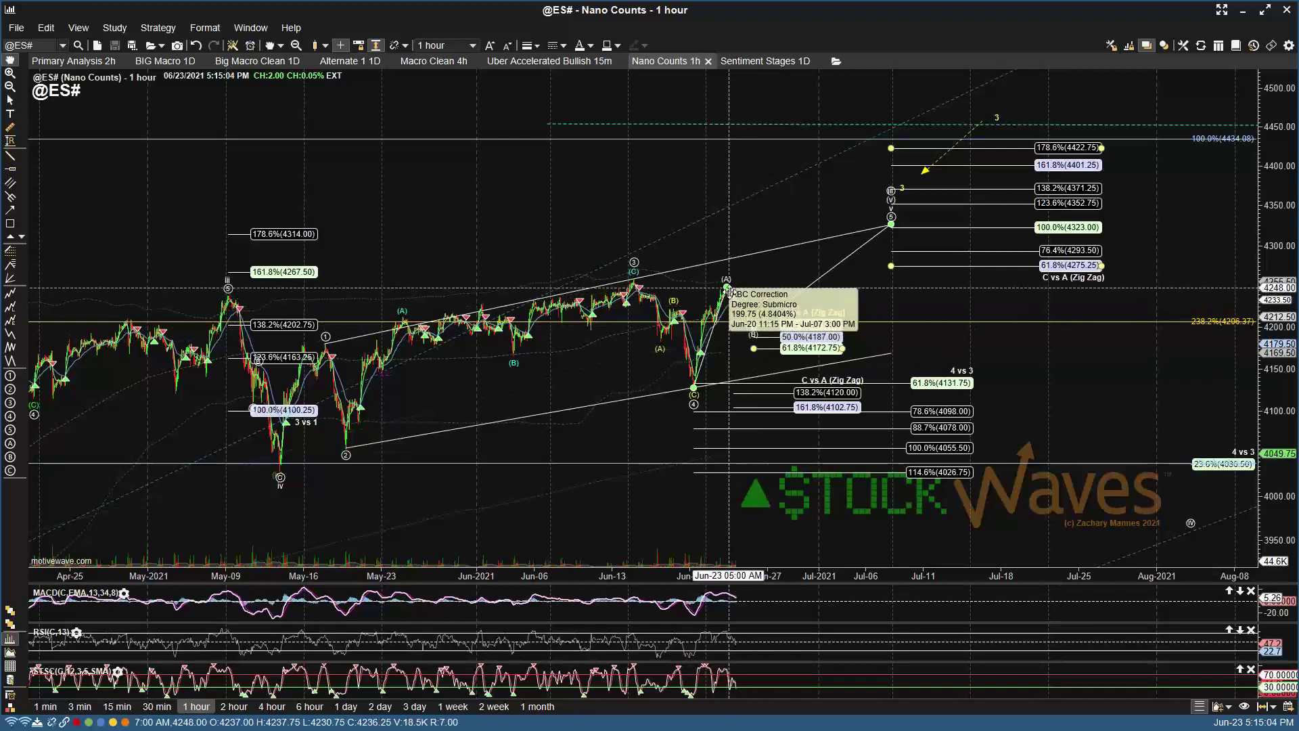
{"action": "left_click", "coordinate": [754, 326]}
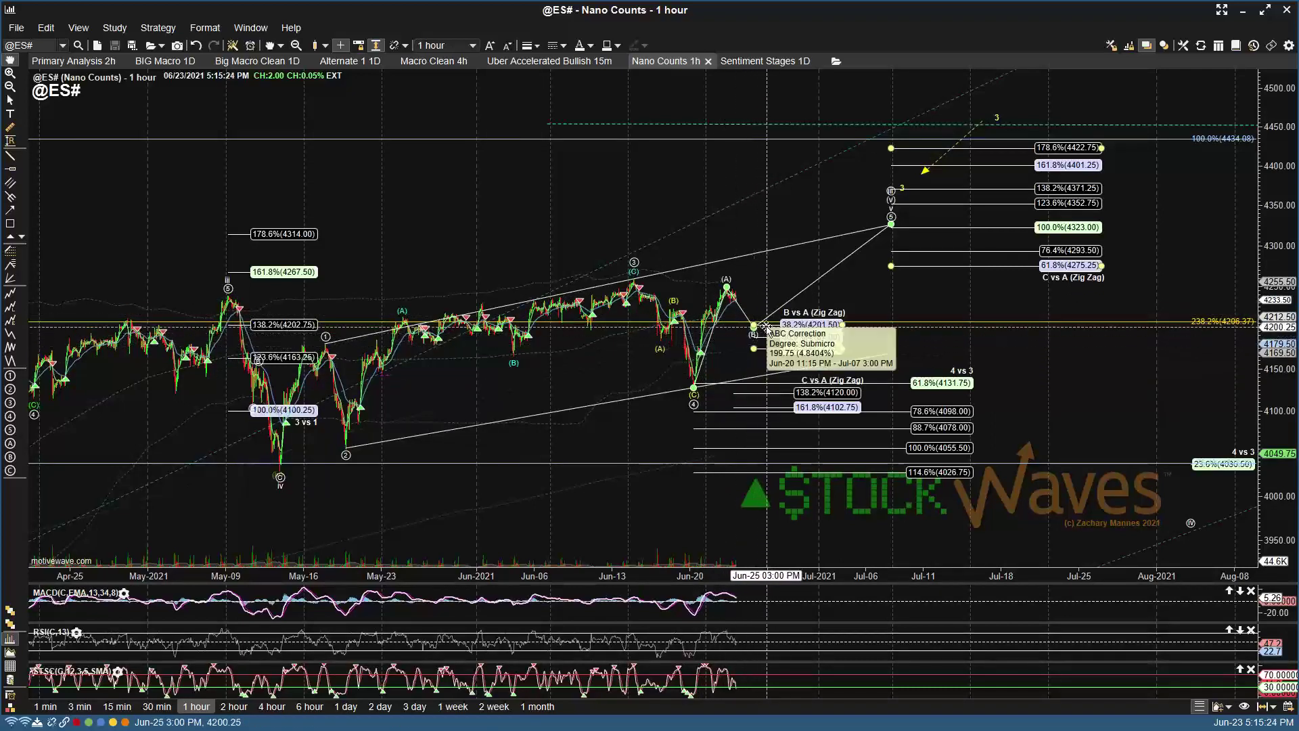
{"action": "right_click", "coordinate": [803, 395]}
{"action": "left_click", "coordinate": [863, 441]}
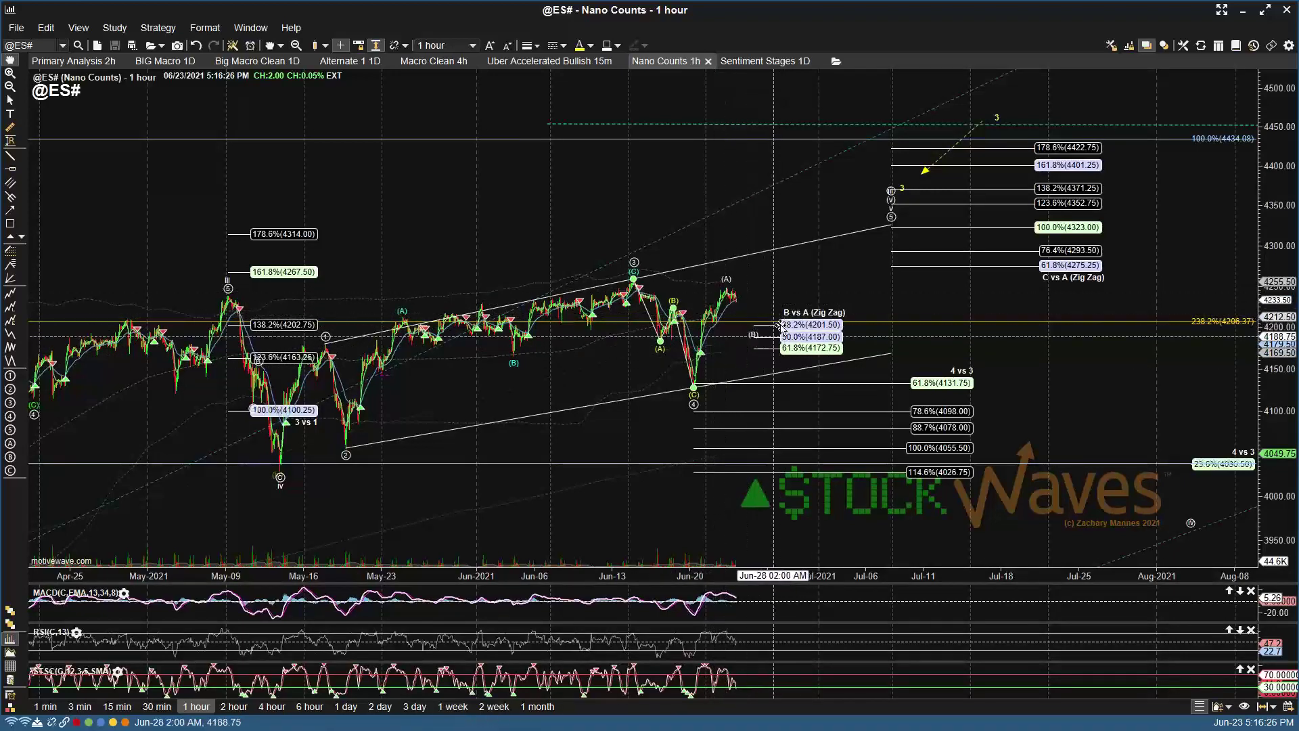
{"action": "mouse_move", "coordinate": [752, 337]}
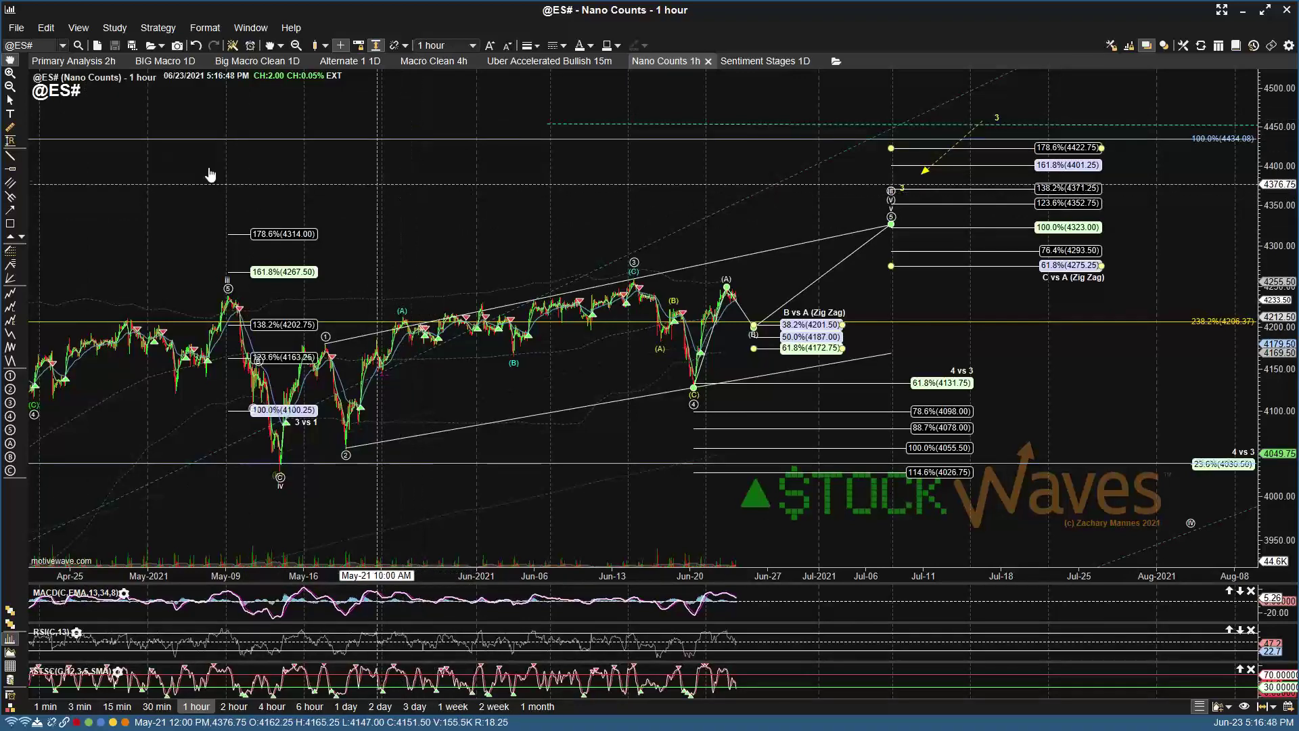
Step: Load RSP in the Primary Analysis and examine the June wave (iv) low and the projected wave (v) of 3 target on the 1 hour chart
{"action": "left_click", "coordinate": [50, 61]}
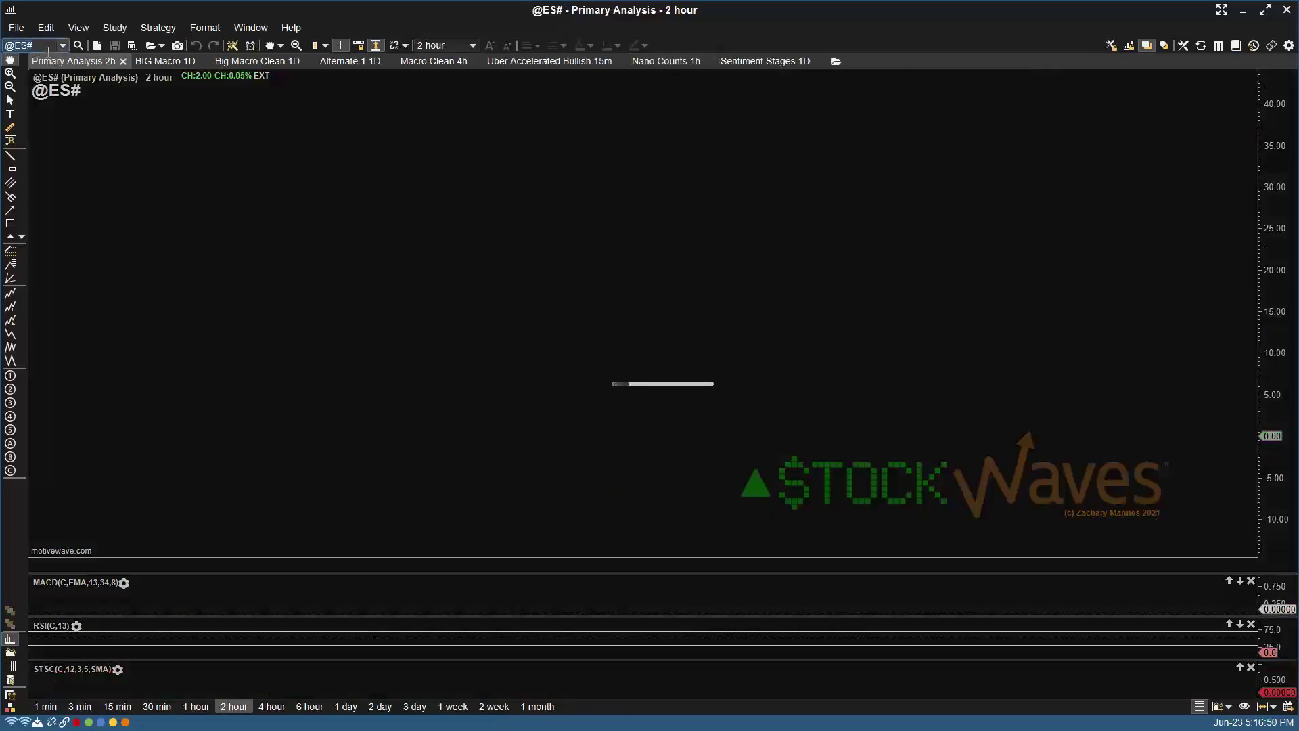
{"action": "key", "text": "Return"}
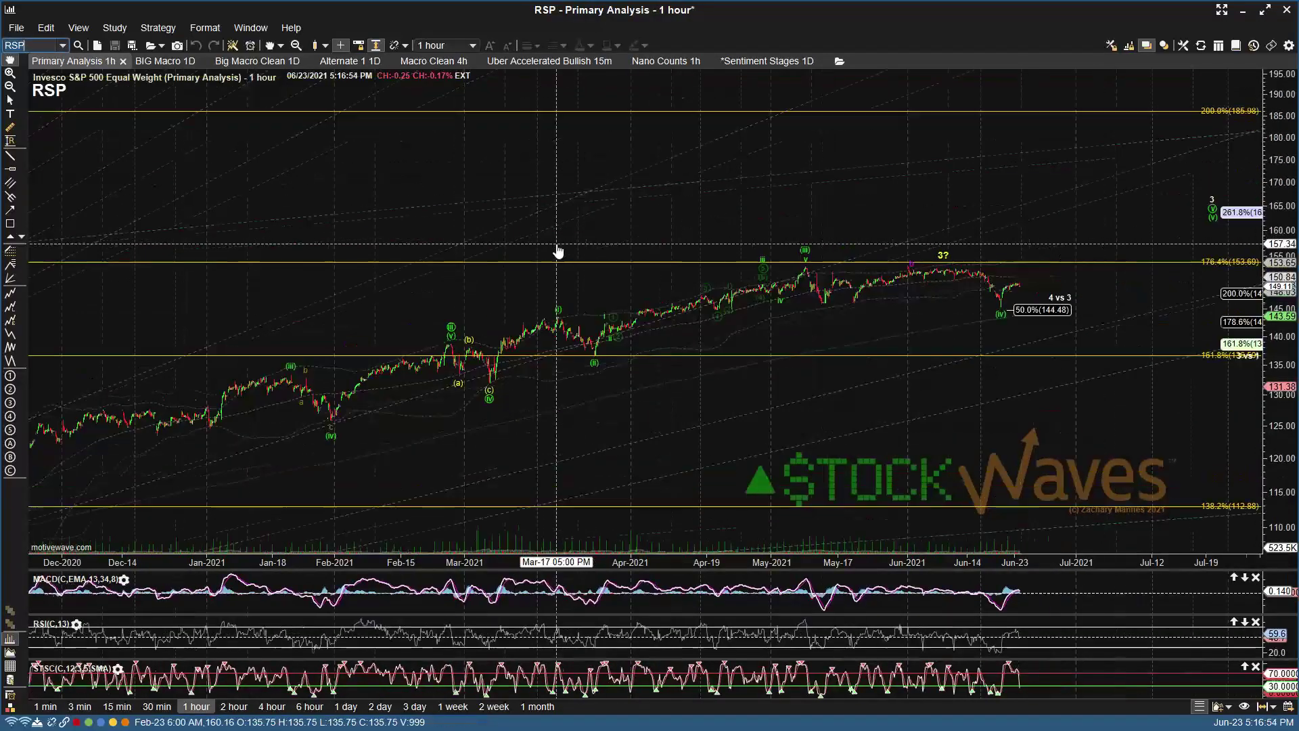
{"action": "scroll", "coordinate": [558, 249], "scroll_direction": "down", "scroll_amount": 3}
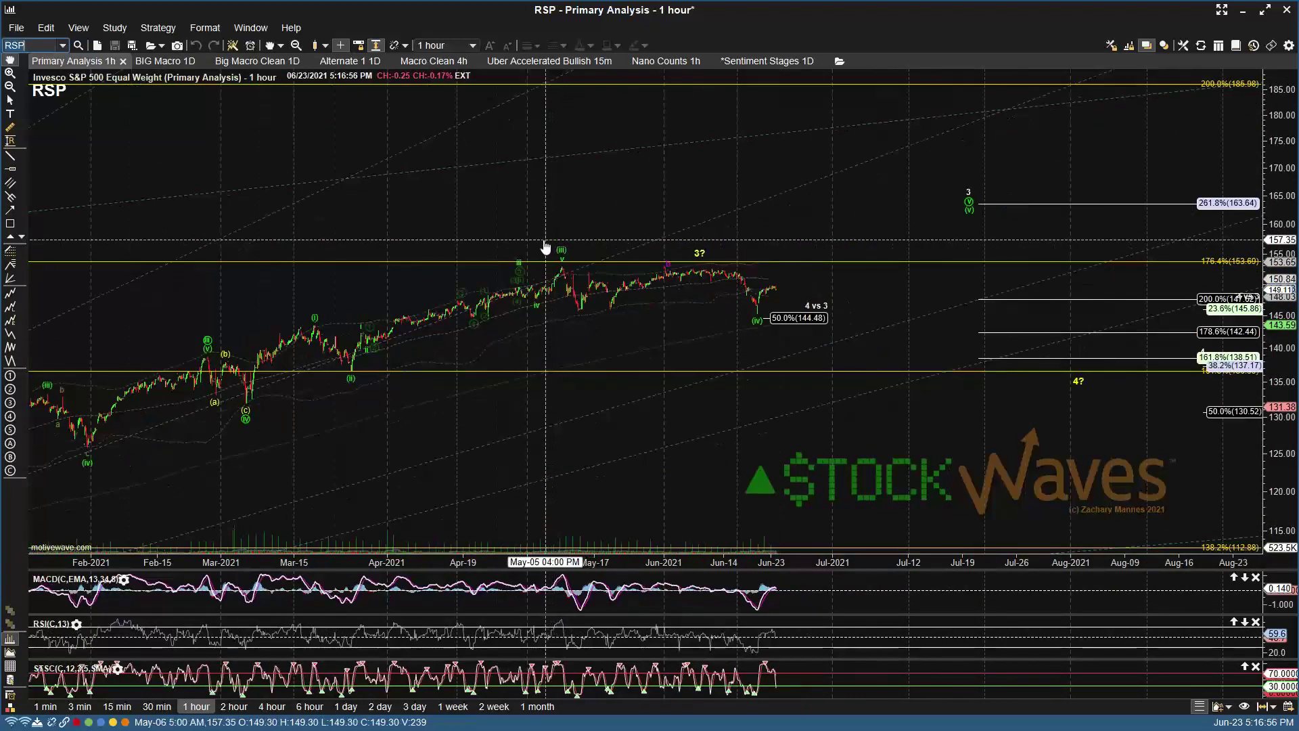
{"action": "scroll", "coordinate": [541, 249], "scroll_direction": "down", "scroll_amount": 1}
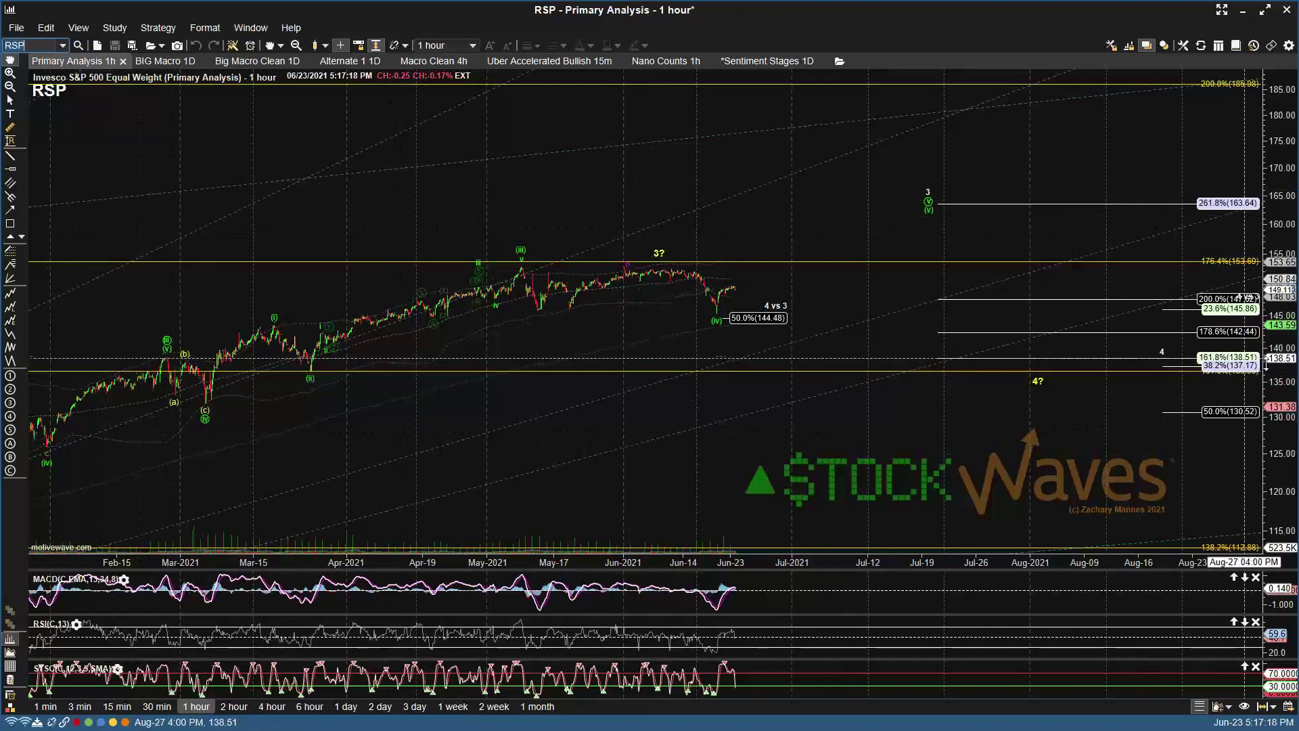
{"action": "left_click_drag", "start_coordinate": [1266, 363], "coordinate": [1265, 410]}
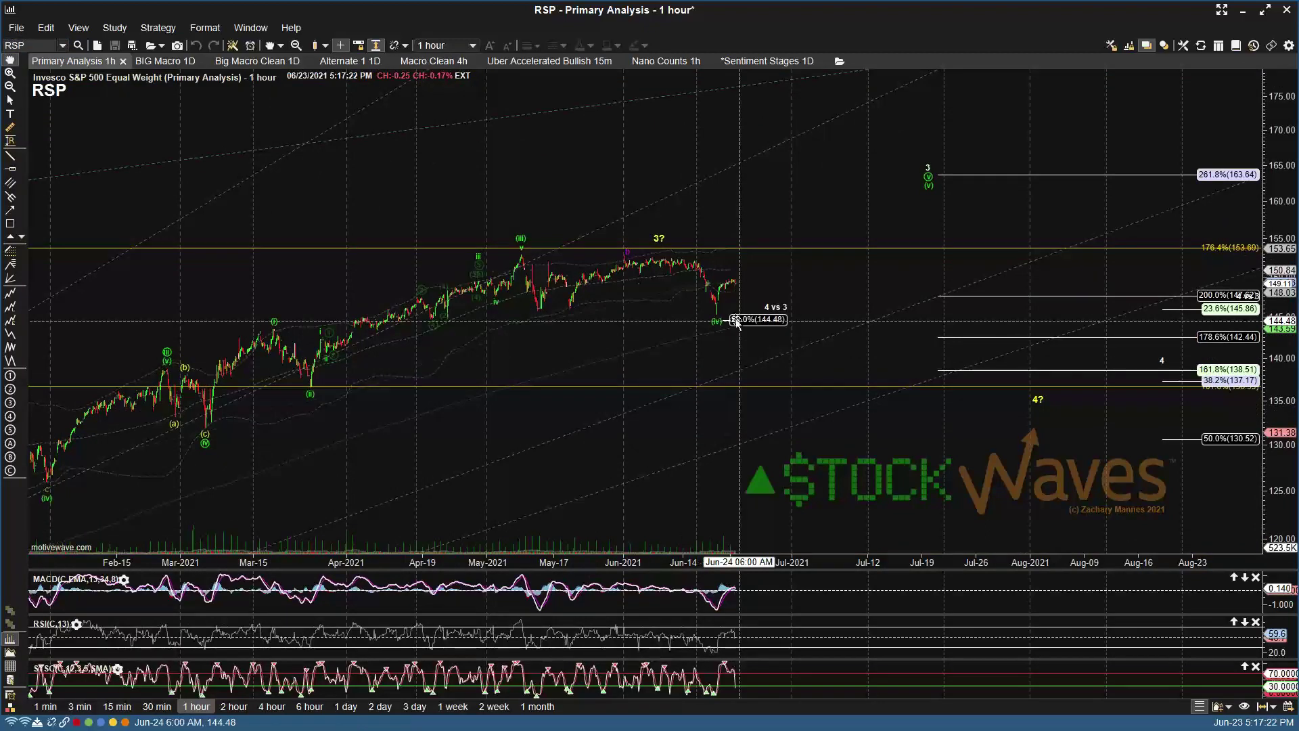
{"action": "mouse_move", "coordinate": [716, 315]}
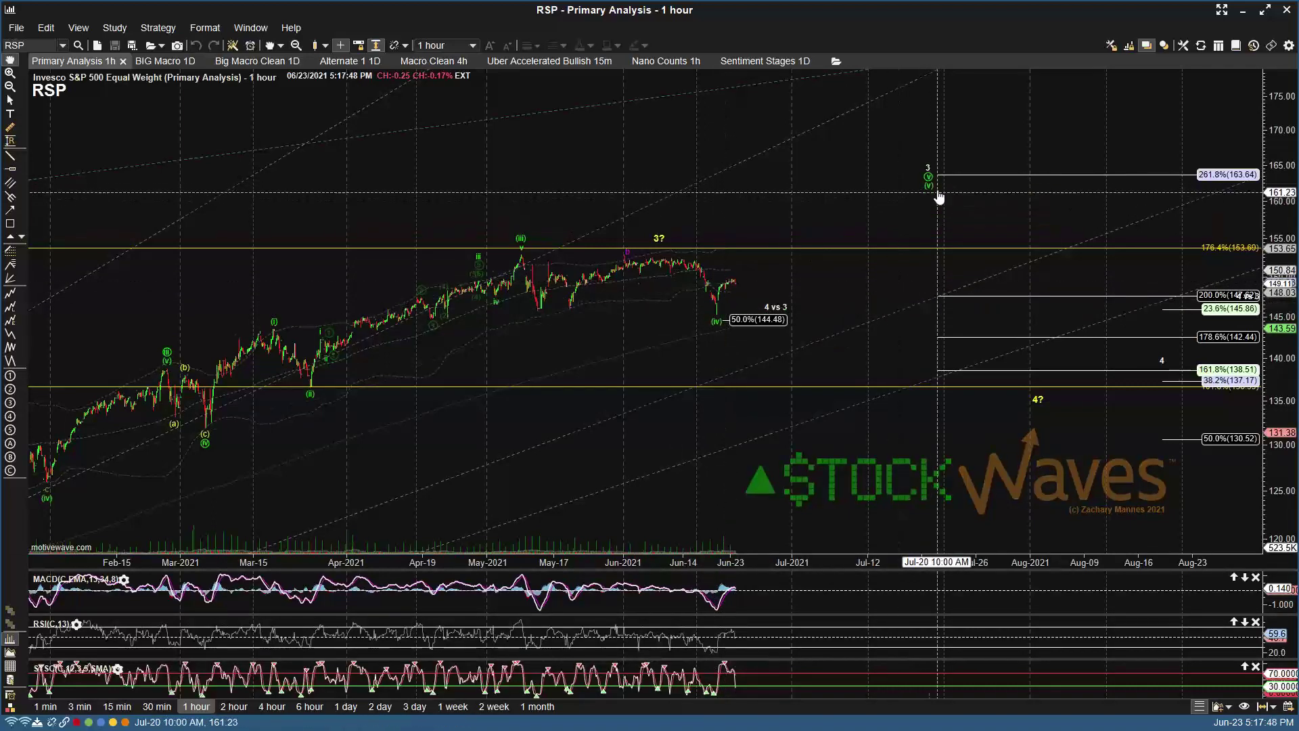
{"action": "mouse_move", "coordinate": [931, 188]}
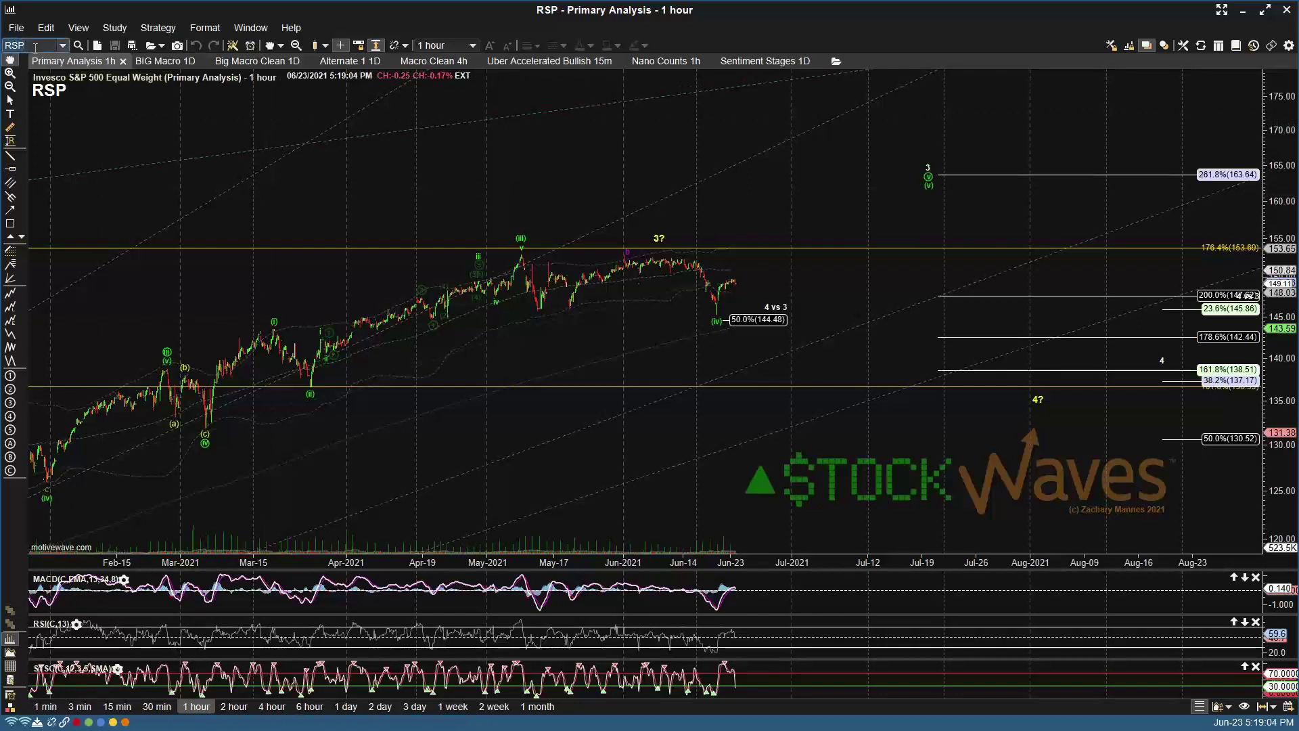
{"action": "key", "text": "Return"}
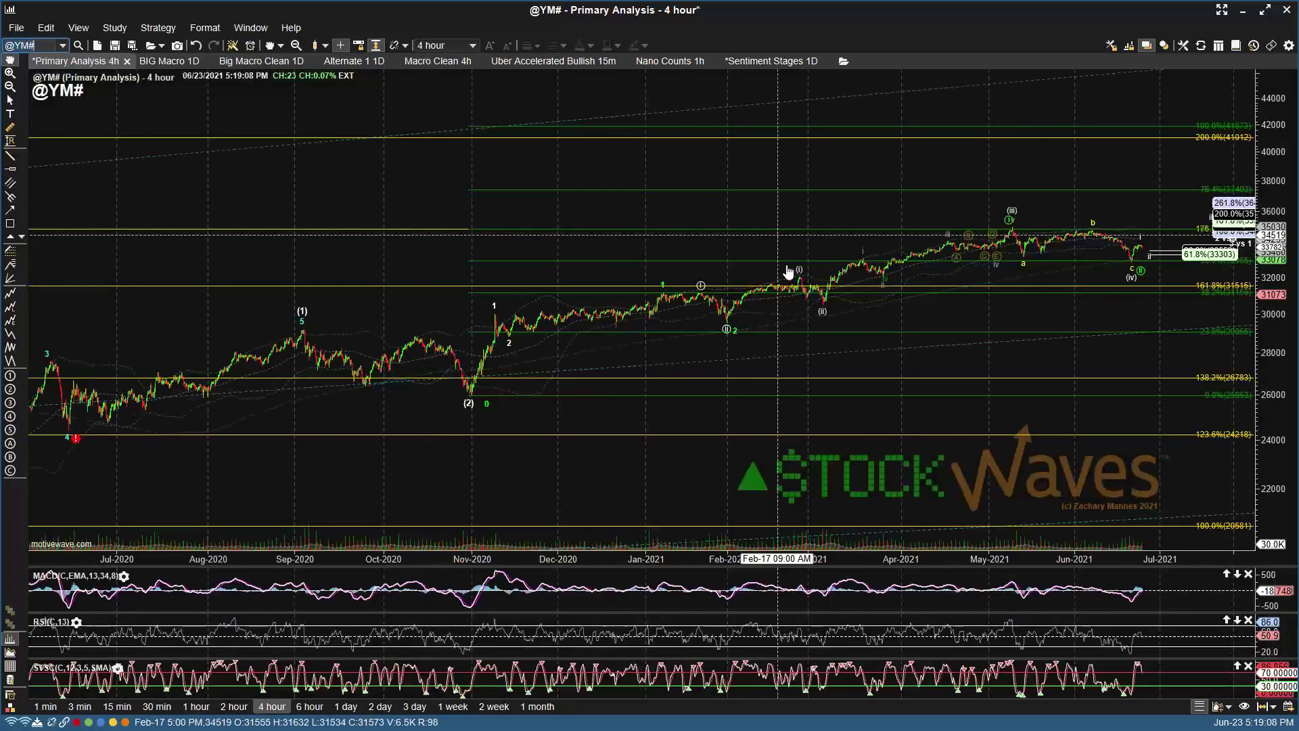
{"action": "left_click", "coordinate": [313, 708]}
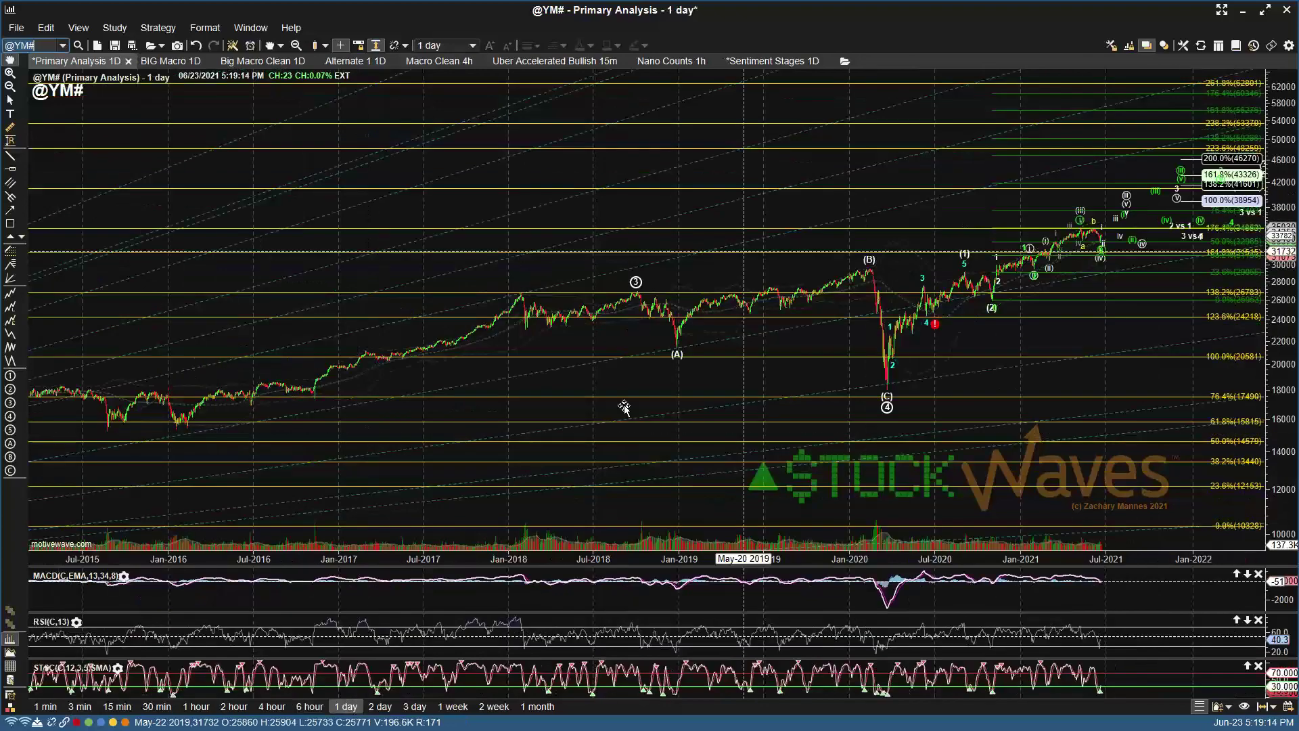
{"action": "scroll", "coordinate": [693, 284], "scroll_direction": "down", "scroll_amount": 5}
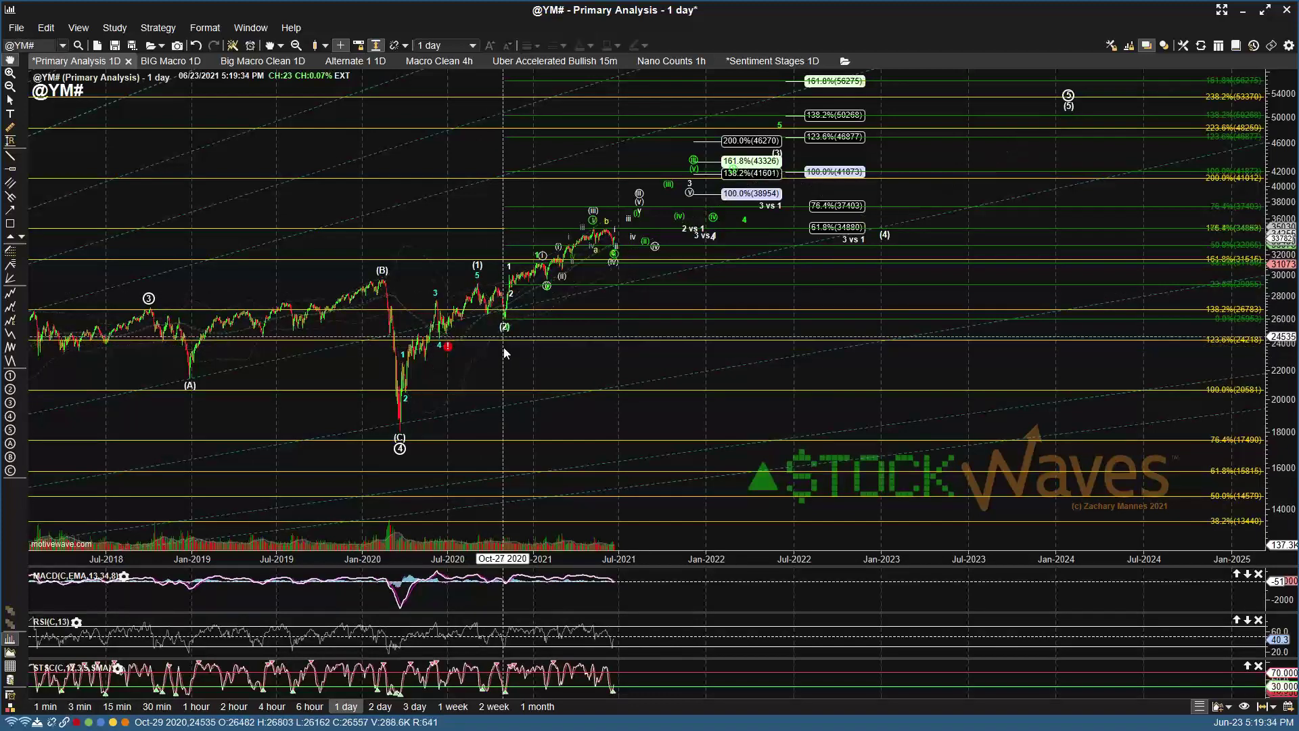
{"action": "left_click", "coordinate": [264, 705]}
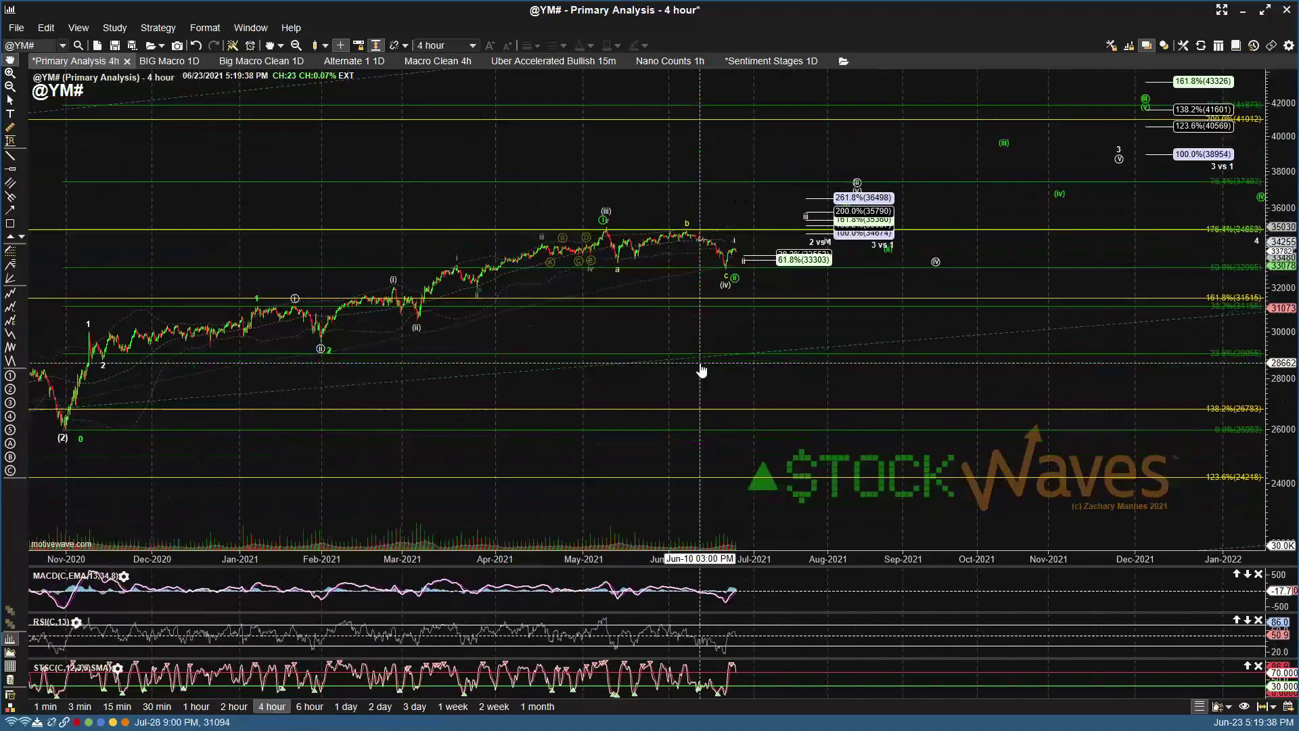
{"action": "left_click_drag", "start_coordinate": [701, 371], "coordinate": [742, 372]}
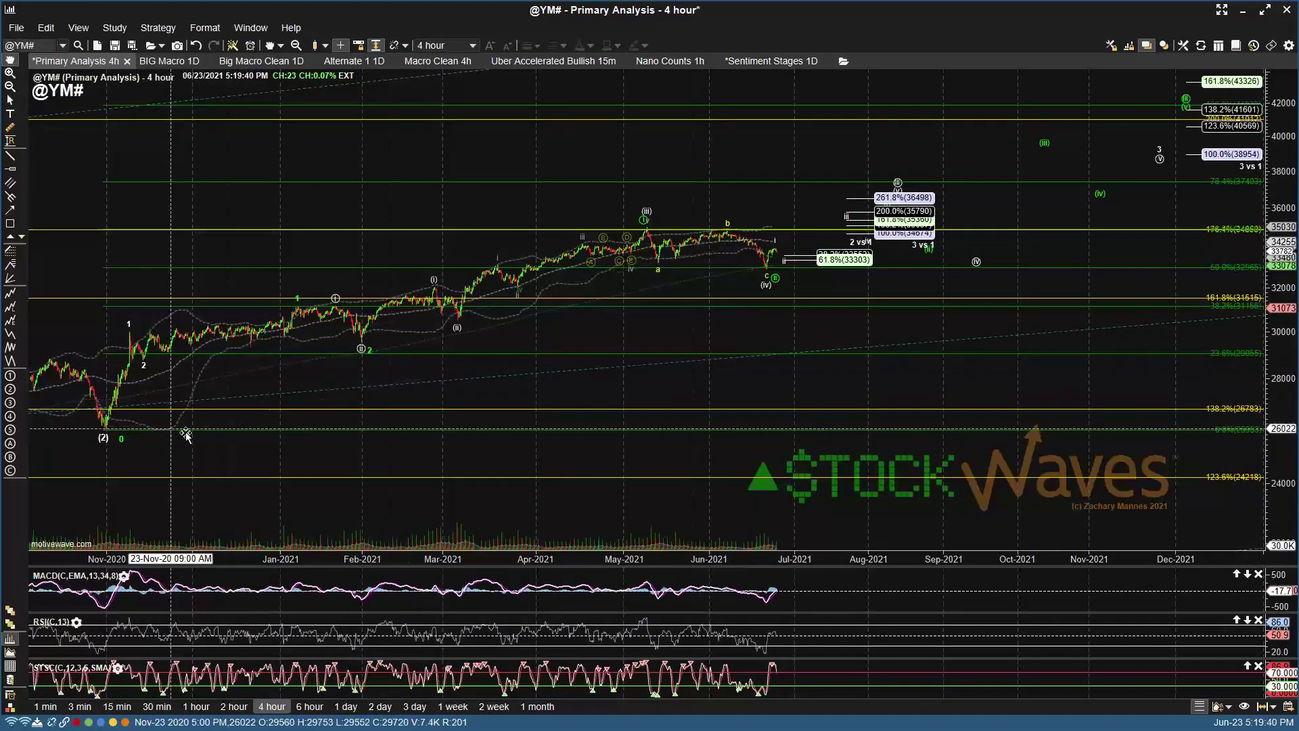
{"action": "left_click", "coordinate": [185, 431]}
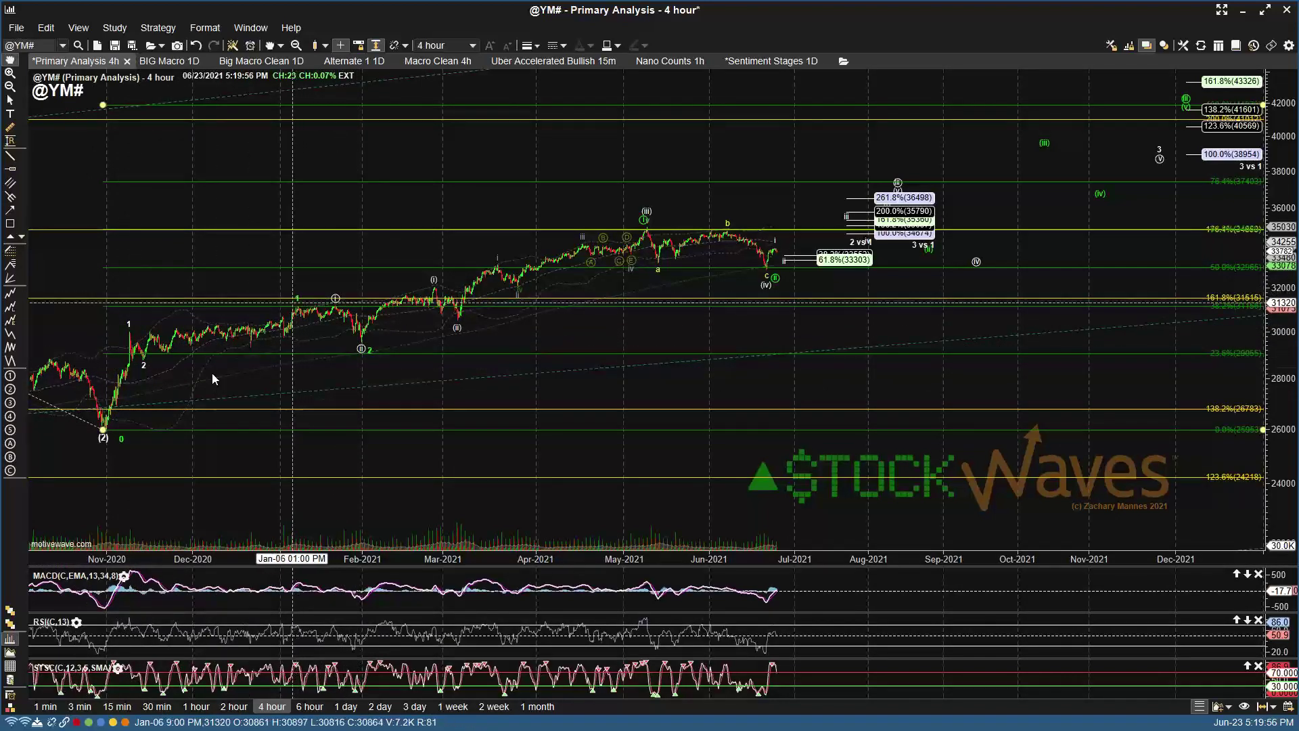
{"action": "mouse_move", "coordinate": [297, 310]}
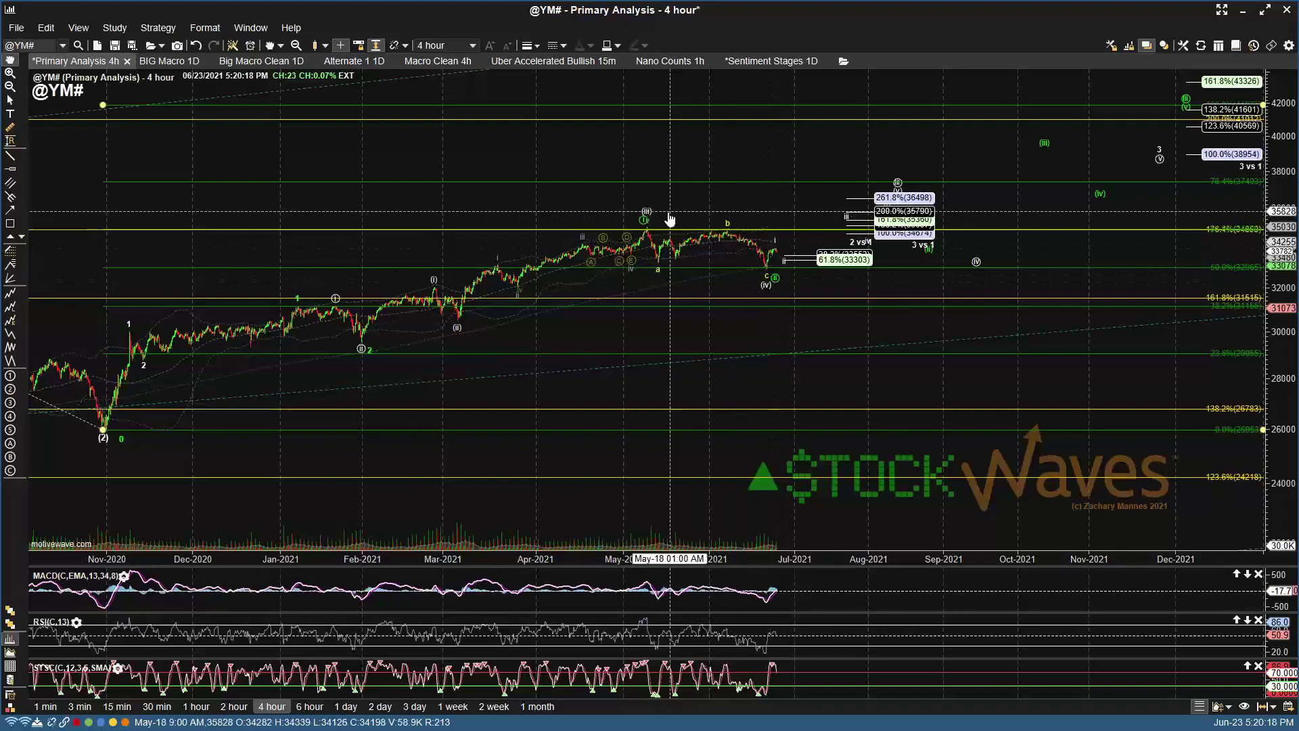
{"action": "key", "text": "ctrl+s"}
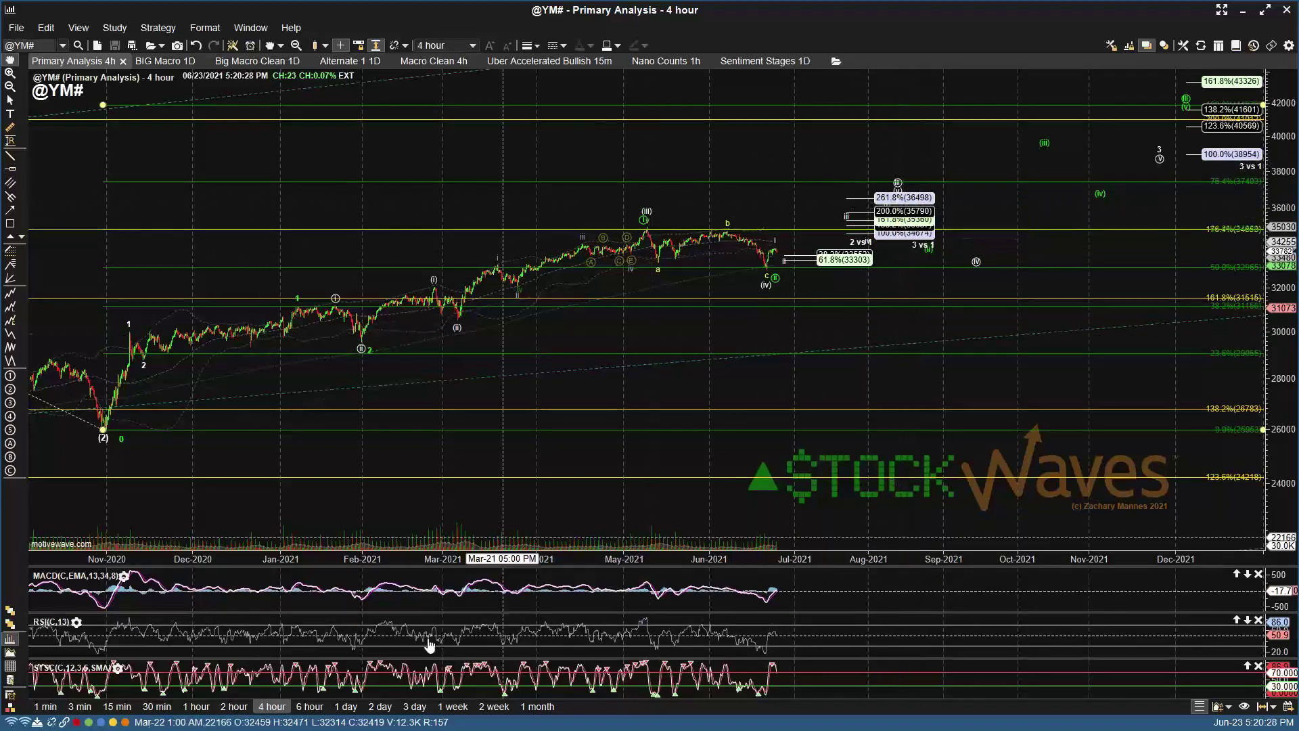
{"action": "left_click", "coordinate": [201, 706]}
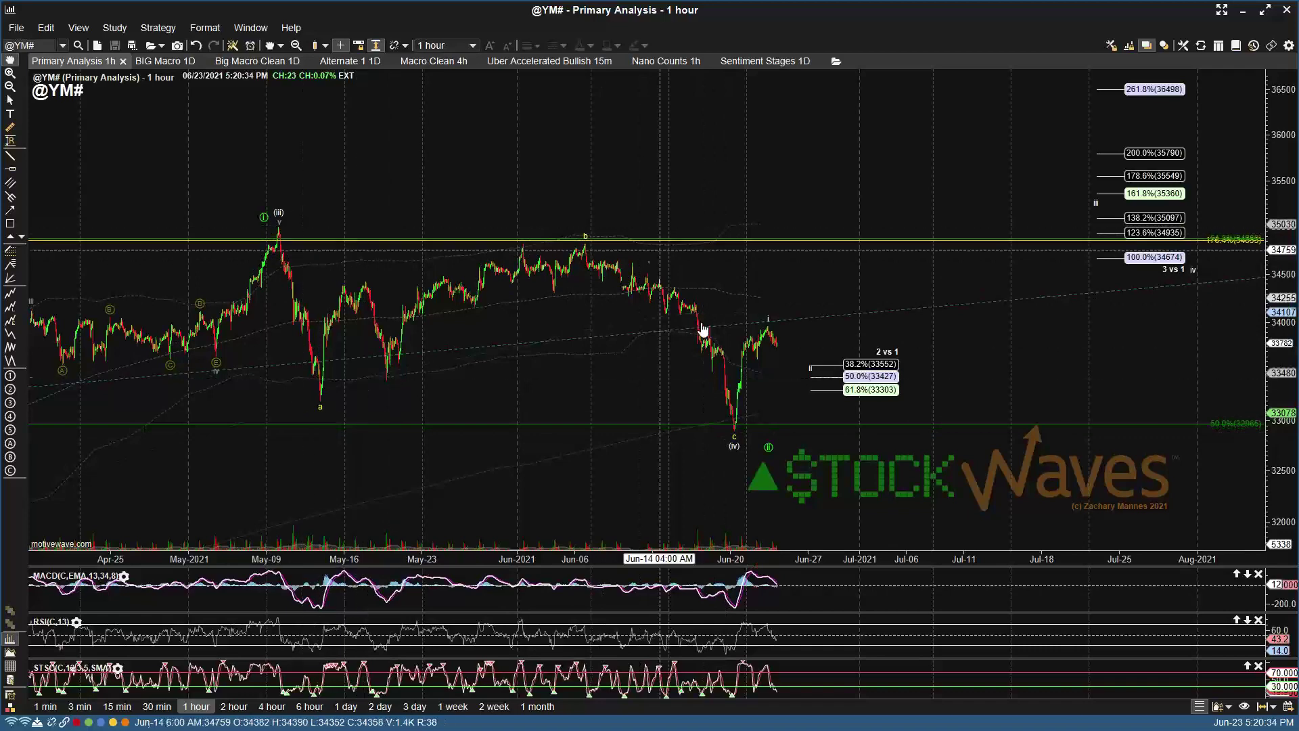
{"action": "left_click", "coordinate": [767, 441]}
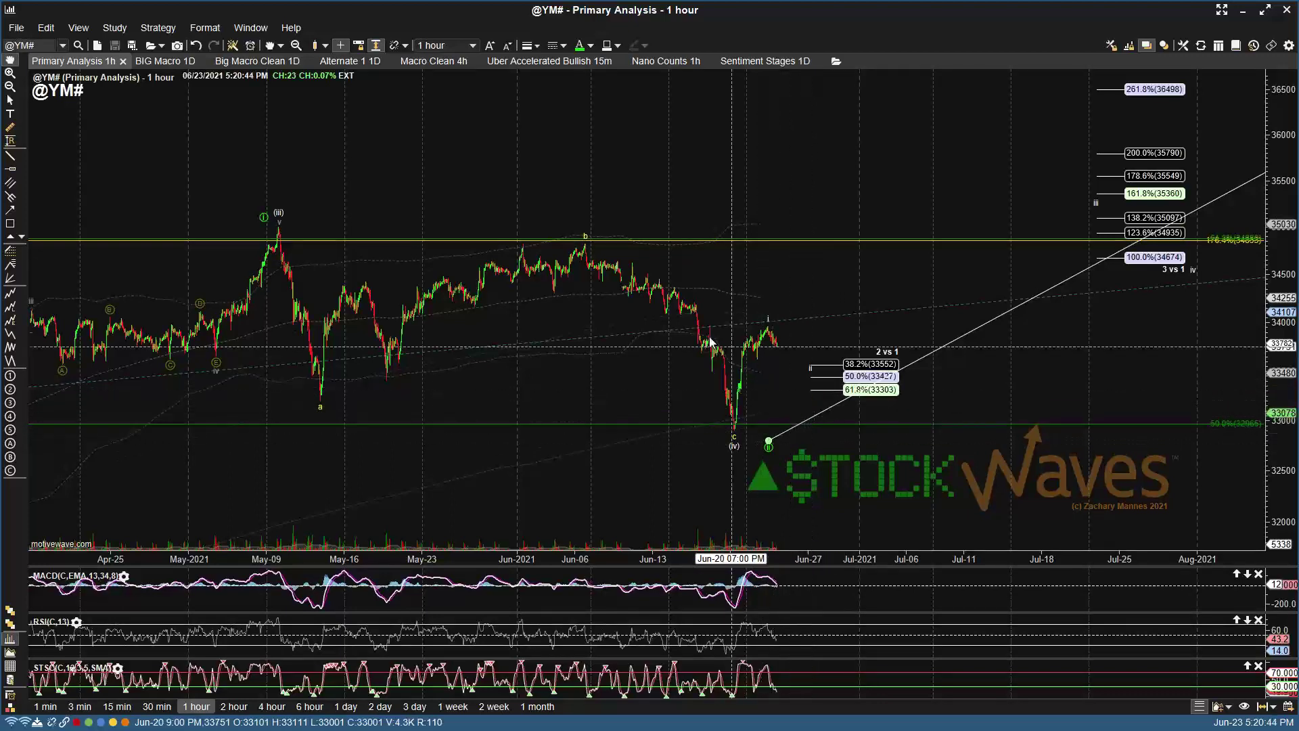
{"action": "scroll", "coordinate": [700, 338], "scroll_direction": "down", "scroll_amount": 4}
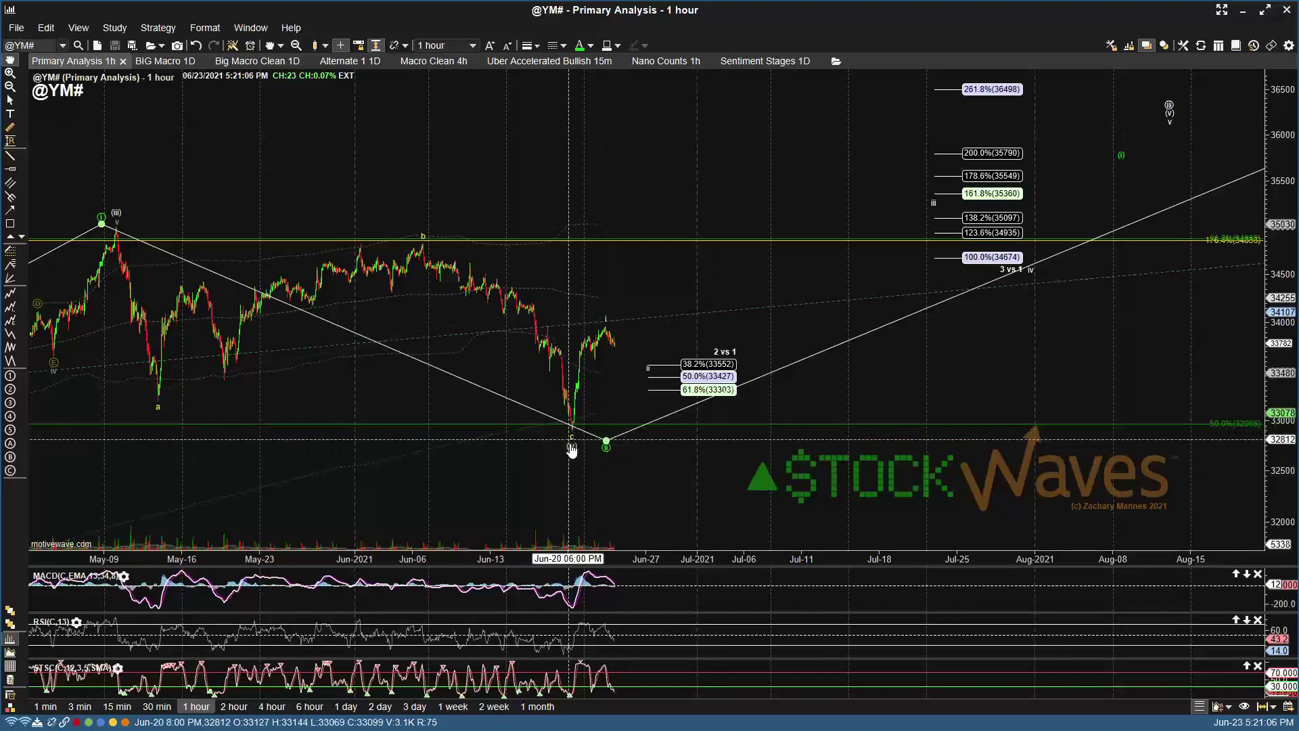
{"action": "mouse_move", "coordinate": [570, 445]}
{"action": "left_mouse_down"}
{"action": "mouse_move", "coordinate": [1224, 135]}
{"action": "mouse_move", "coordinate": [1126, 138]}
{"action": "mouse_move", "coordinate": [1174, 116]}
{"action": "mouse_move", "coordinate": [1164, 108]}
{"action": "mouse_move", "coordinate": [1170, 118]}
{"action": "left_mouse_up"}
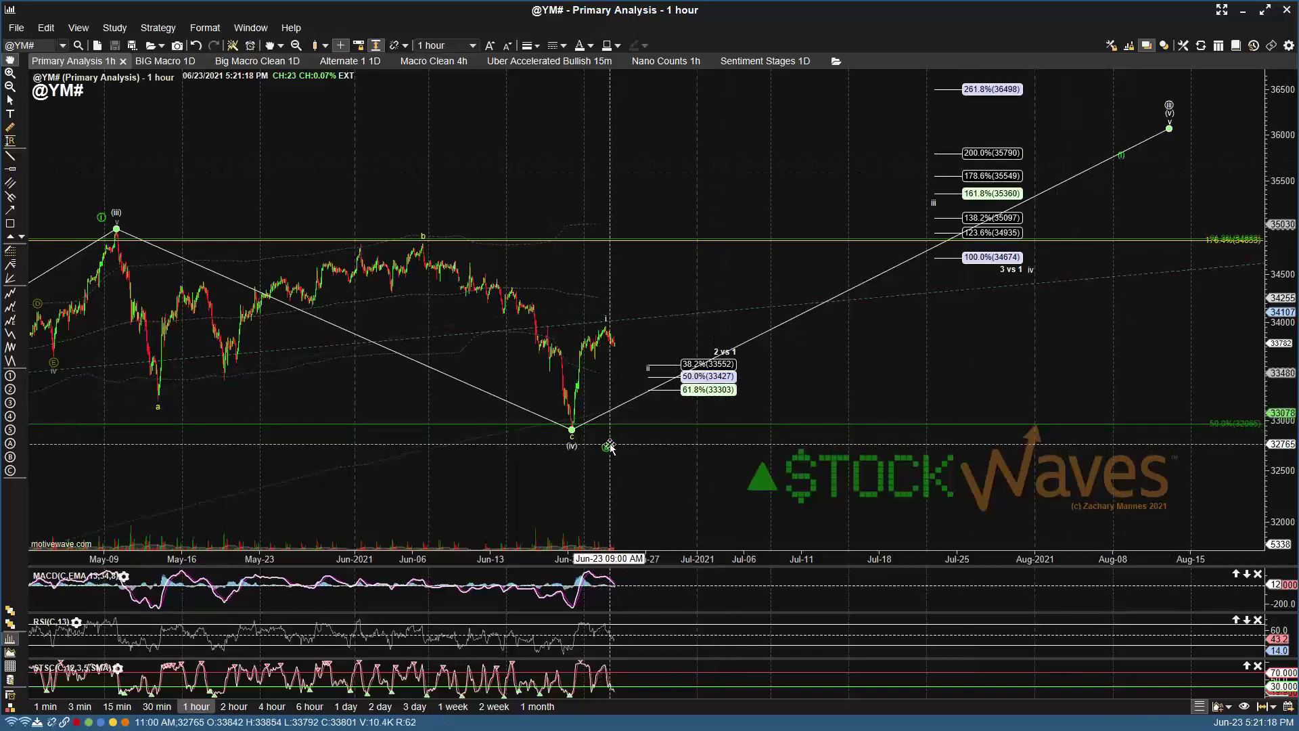
{"action": "mouse_move", "coordinate": [608, 445]}
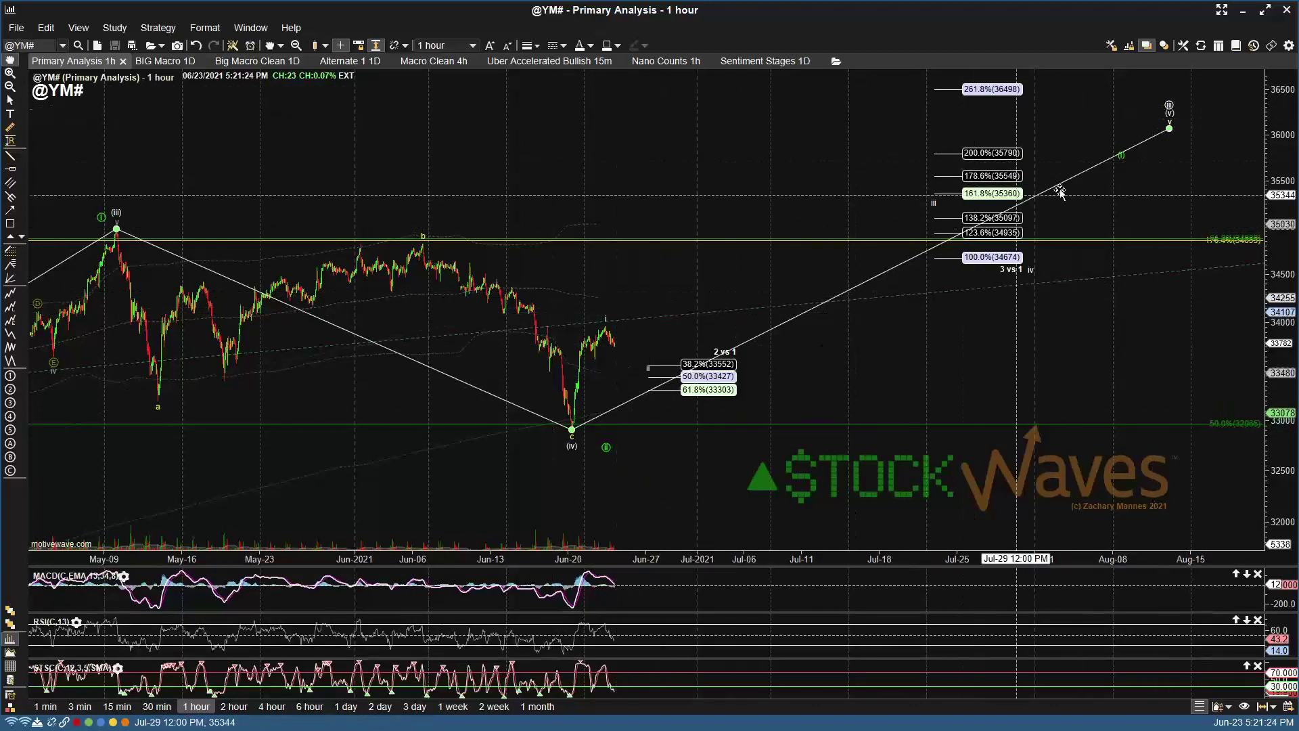
{"action": "left_click", "coordinate": [1125, 163]}
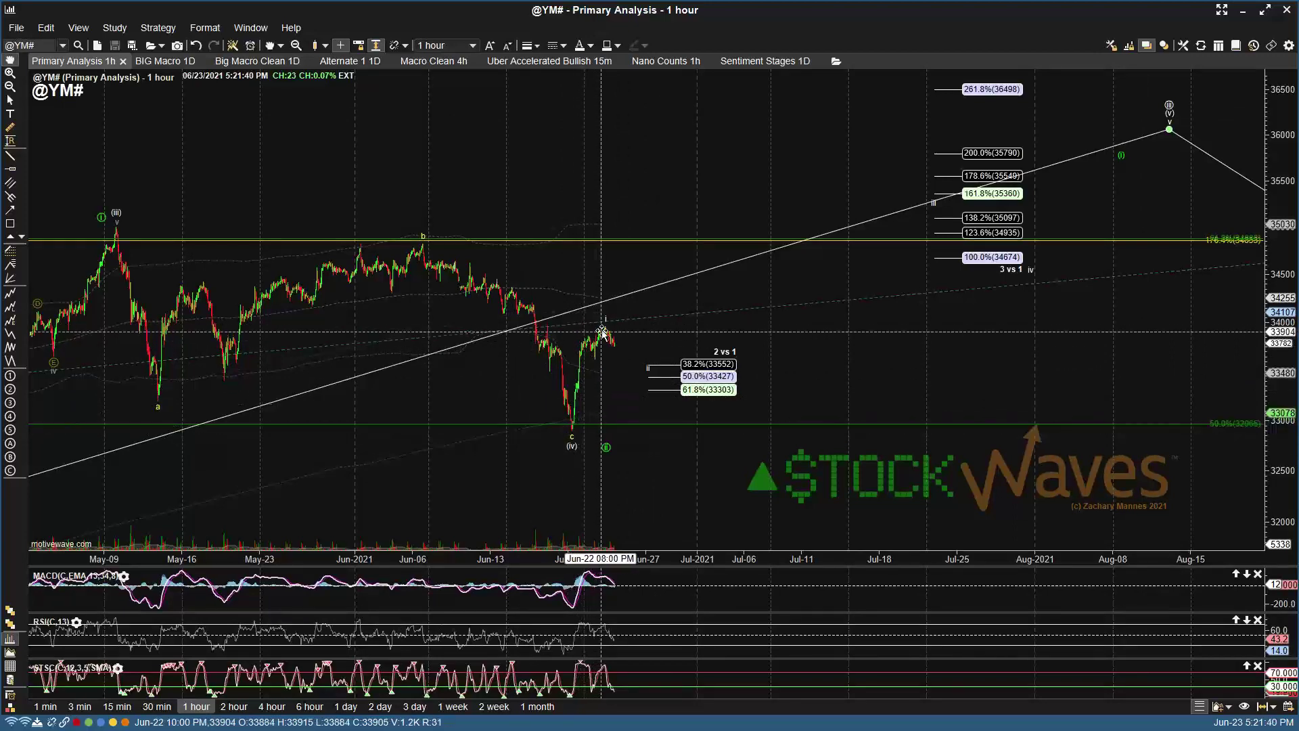
{"action": "mouse_move", "coordinate": [603, 327]}
{"action": "left_click_drag", "start_coordinate": [603, 327], "coordinate": [634, 362]}
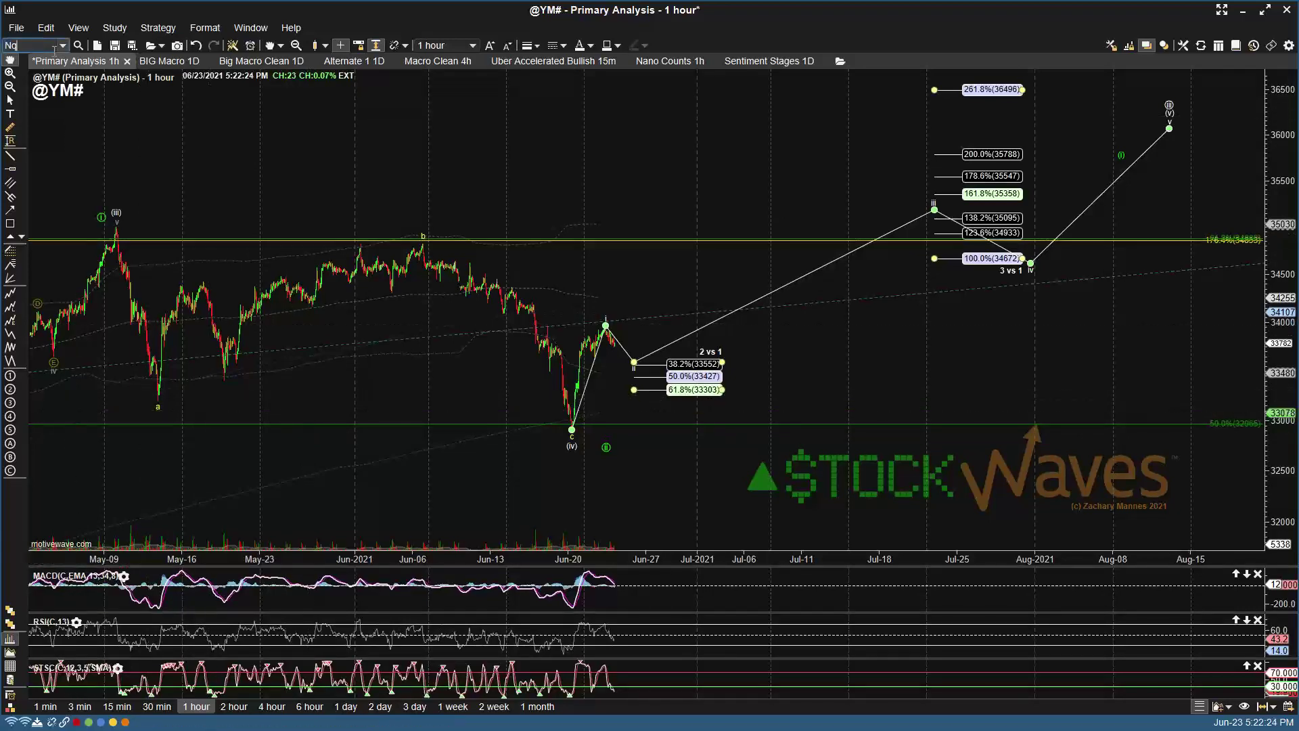
{"action": "key", "text": "Return"}
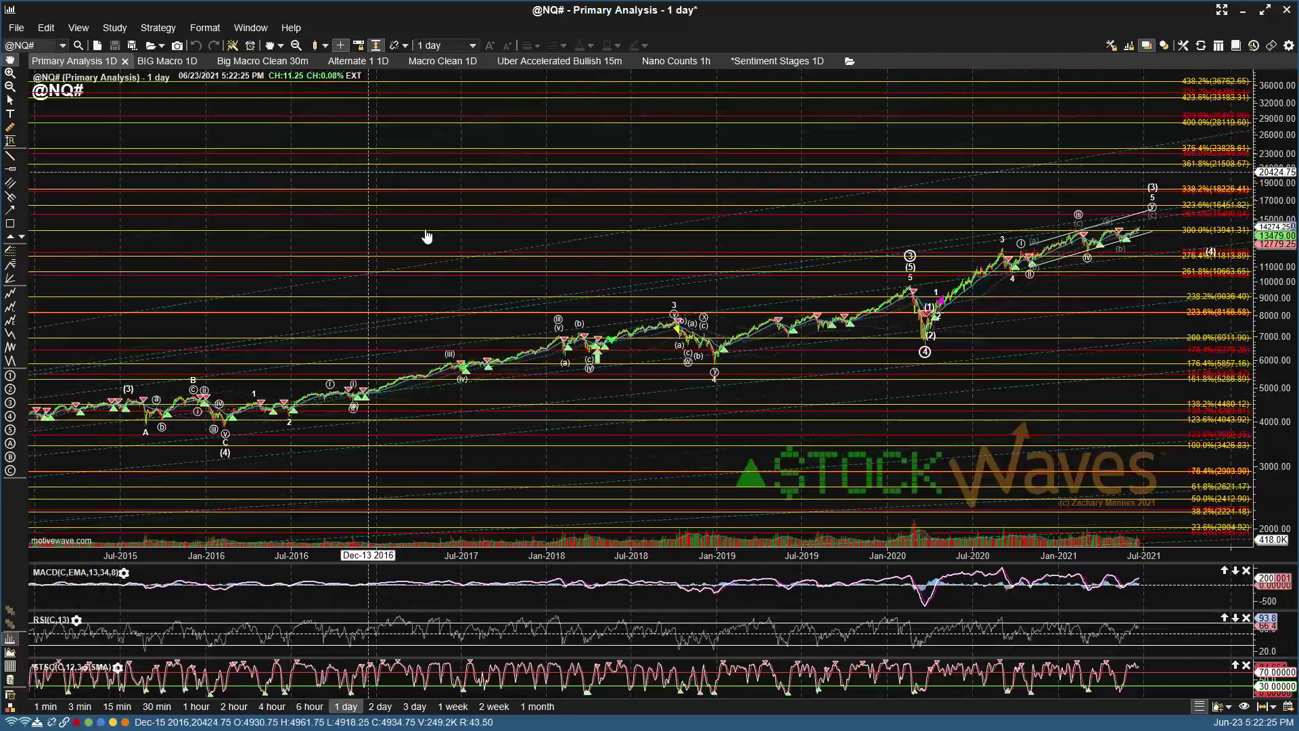
{"action": "scroll", "coordinate": [415, 270], "scroll_direction": "down", "scroll_amount": 10}
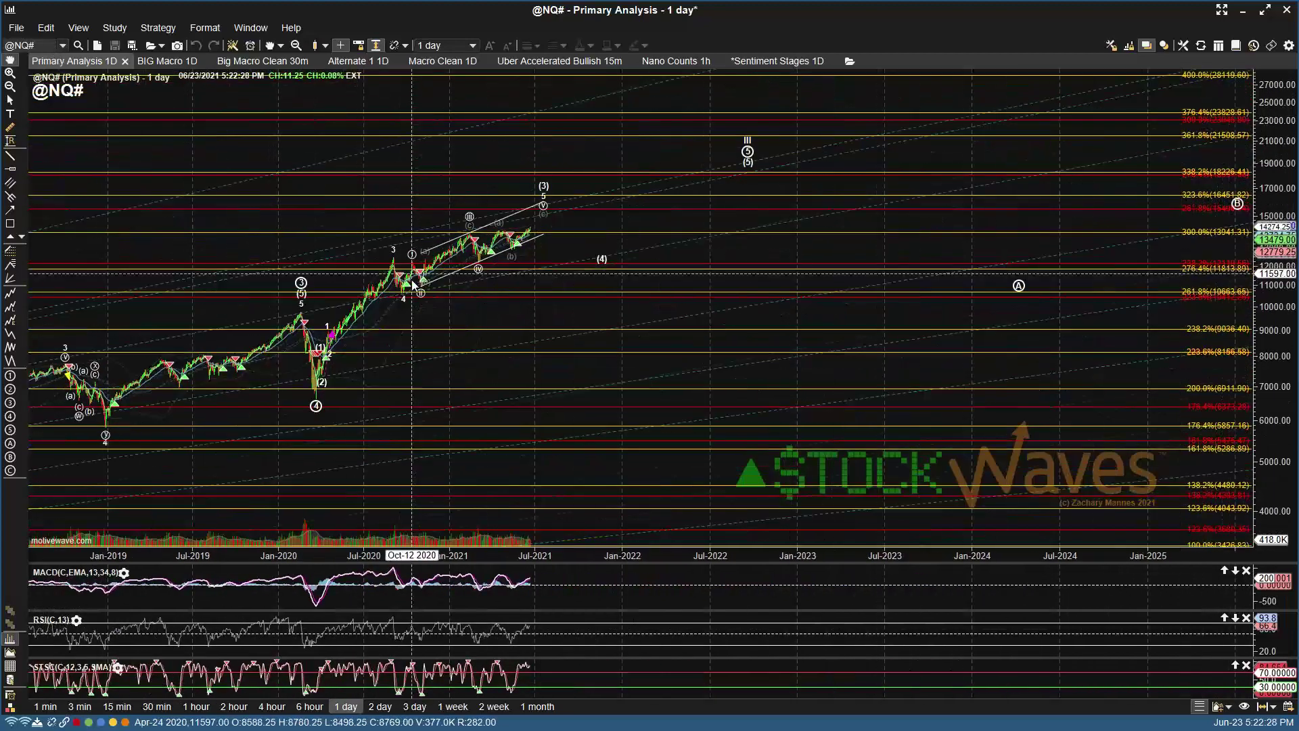
{"action": "scroll", "coordinate": [322, 387], "scroll_direction": "up", "scroll_amount": 2}
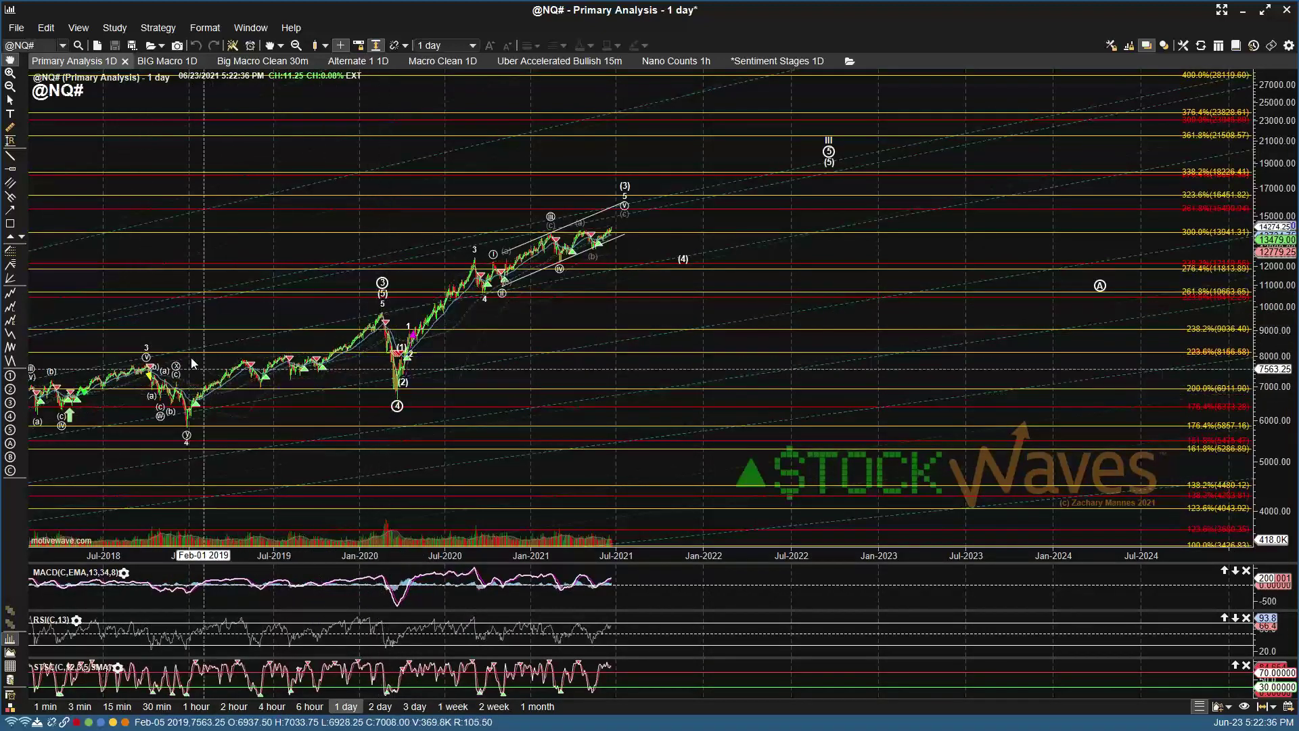
{"action": "left_click", "coordinate": [397, 407]}
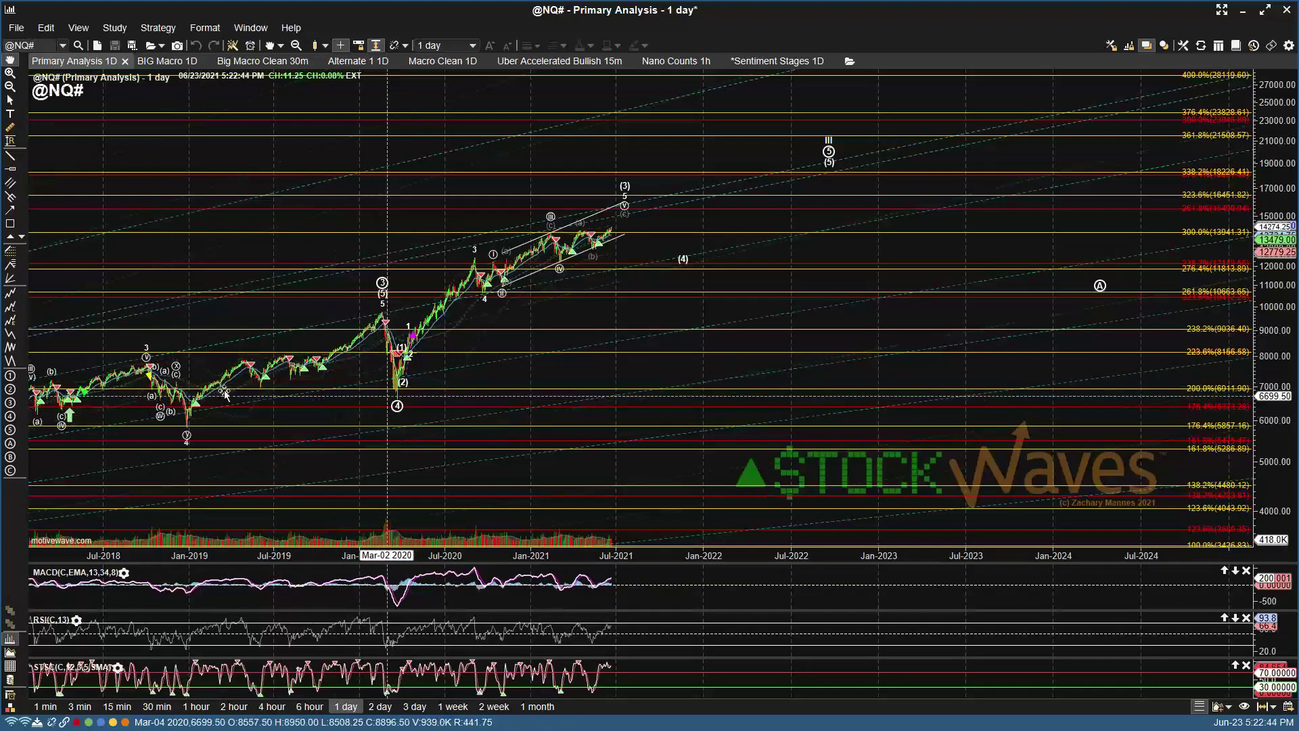
{"action": "left_click", "coordinate": [829, 142]}
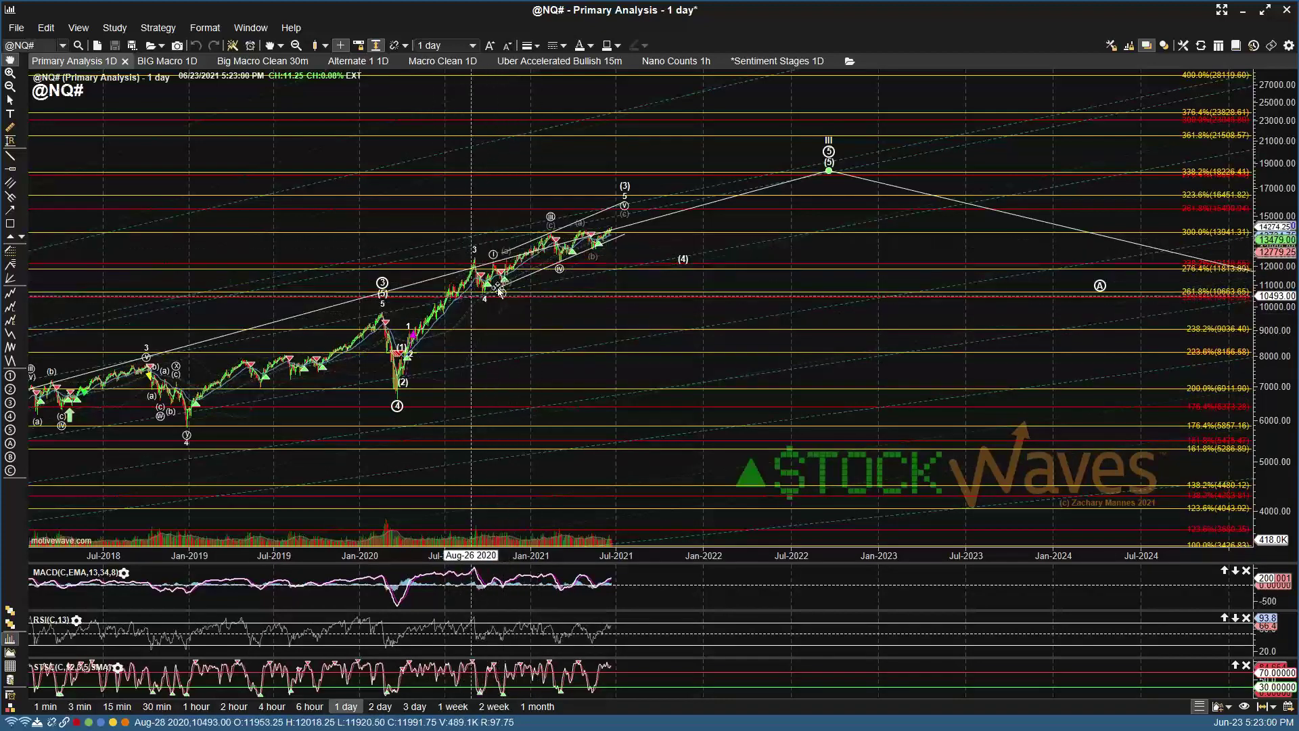
{"action": "mouse_move", "coordinate": [498, 281]}
{"action": "key", "text": "ctrl+s"}
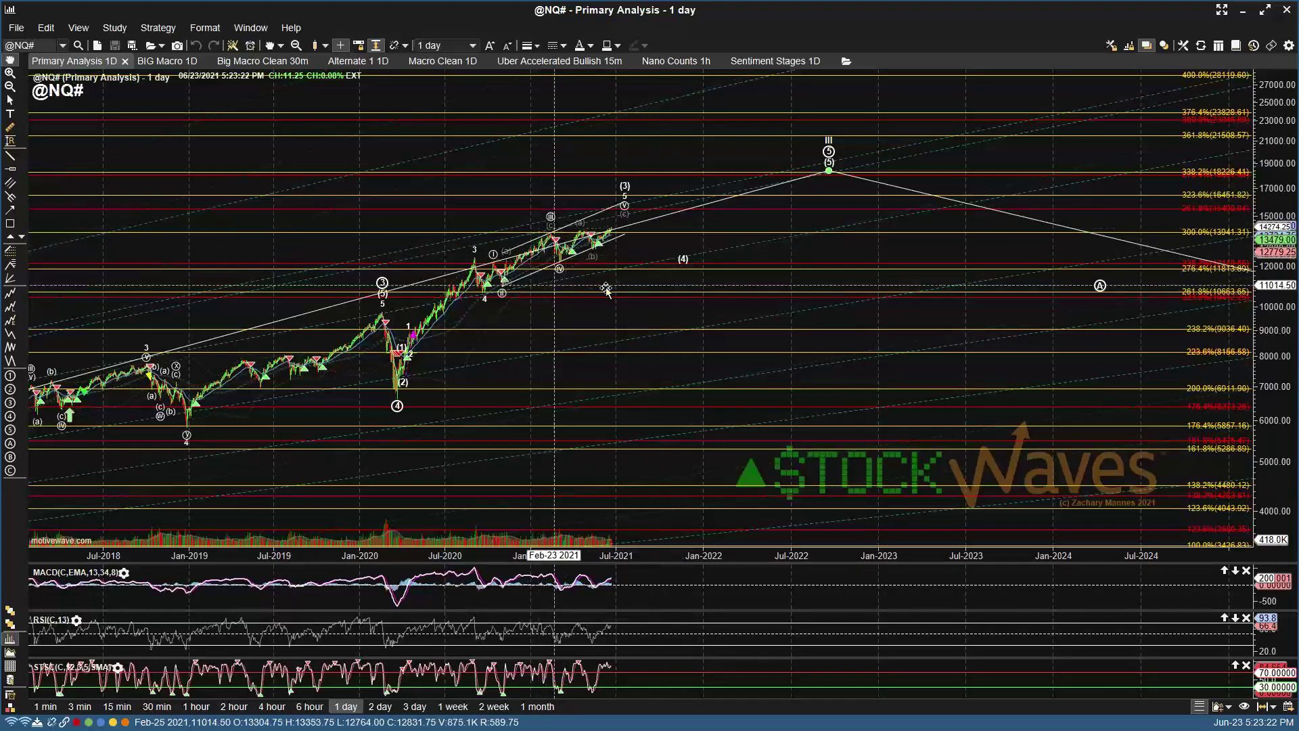
Step: Show the 23.6% and 38.2% retracement range for the projected wave (4) and move the wave (5) of III endpoint to about January 2023
{"action": "left_click", "coordinate": [636, 196]}
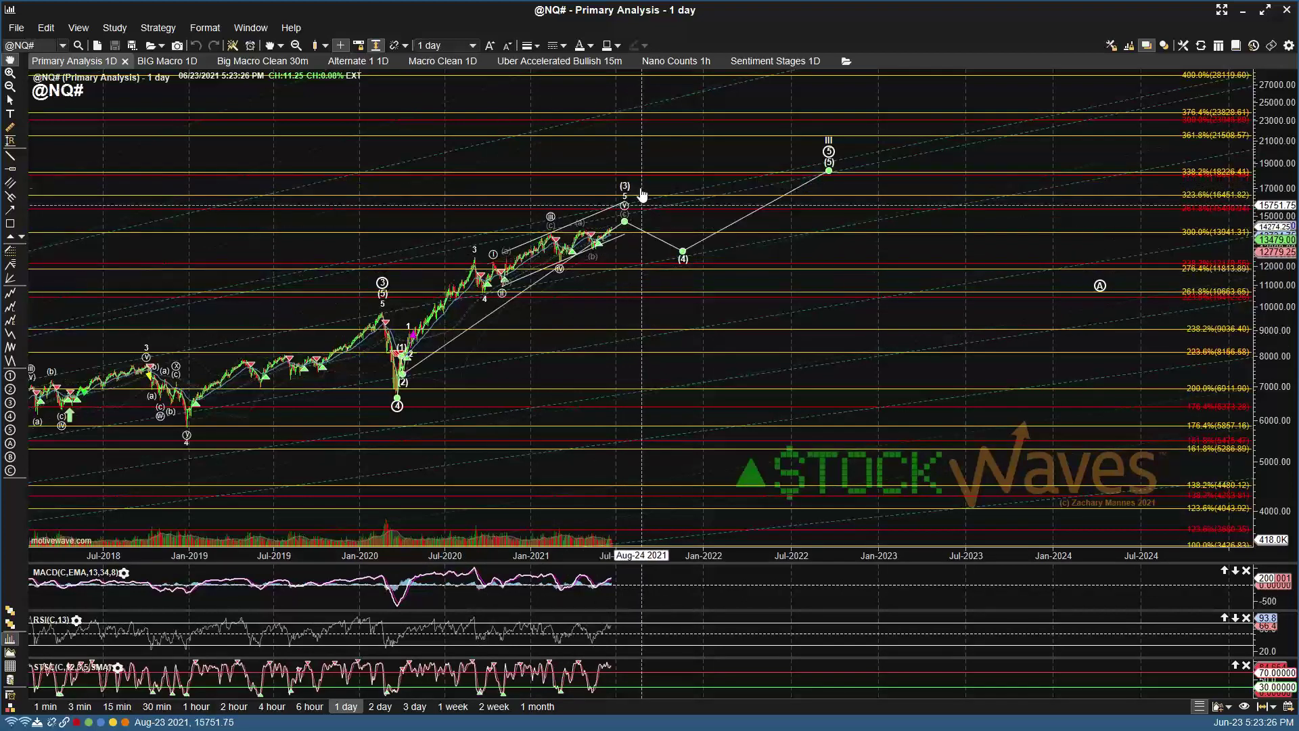
{"action": "left_click", "coordinate": [673, 267]}
{"action": "left_click", "coordinate": [680, 279]}
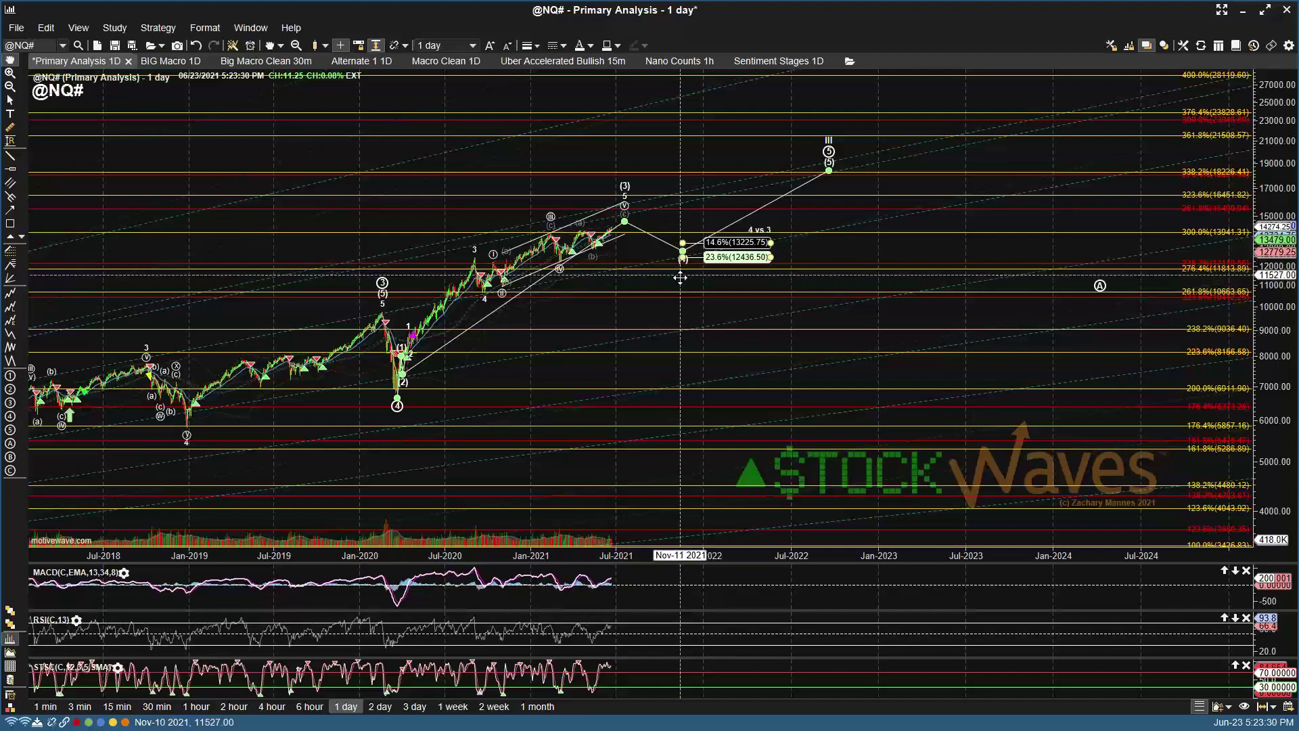
{"action": "left_click_drag", "start_coordinate": [682, 263], "coordinate": [681, 263]}
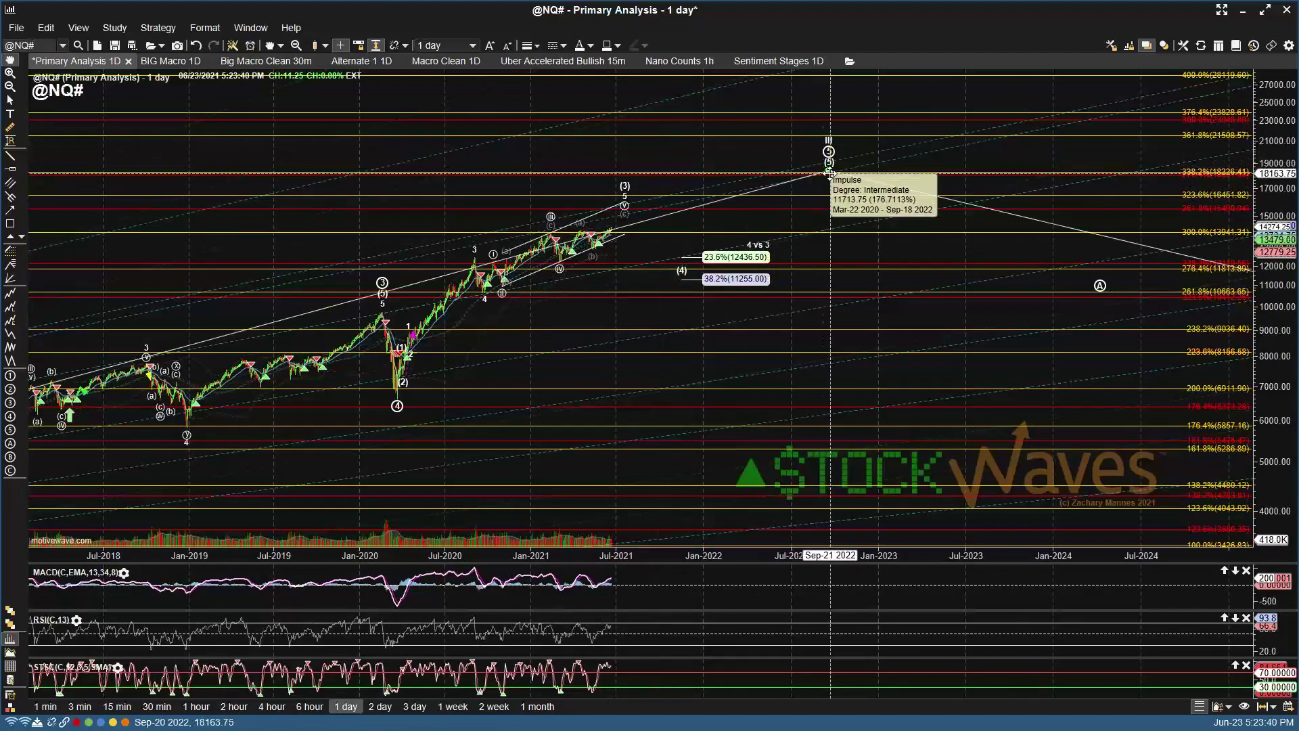
{"action": "left_click_drag", "start_coordinate": [830, 174], "coordinate": [884, 168]}
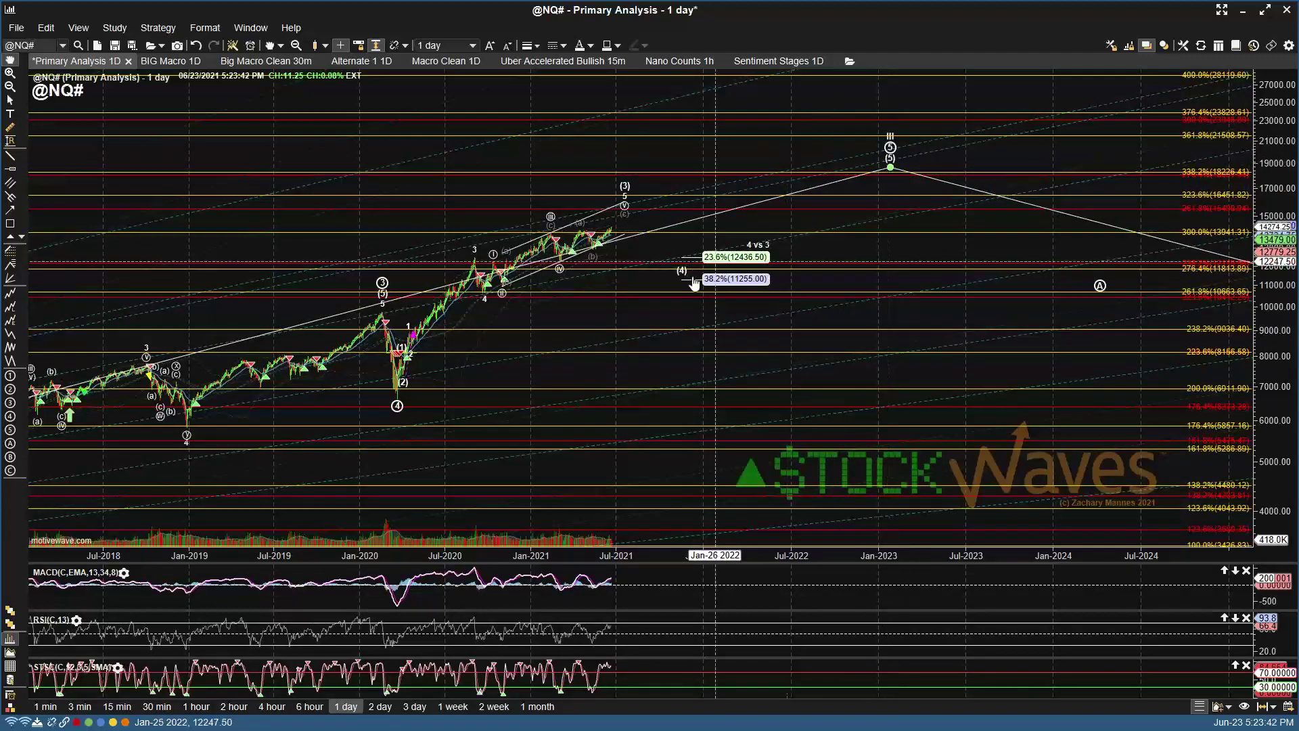
{"action": "right_click", "coordinate": [721, 246]}
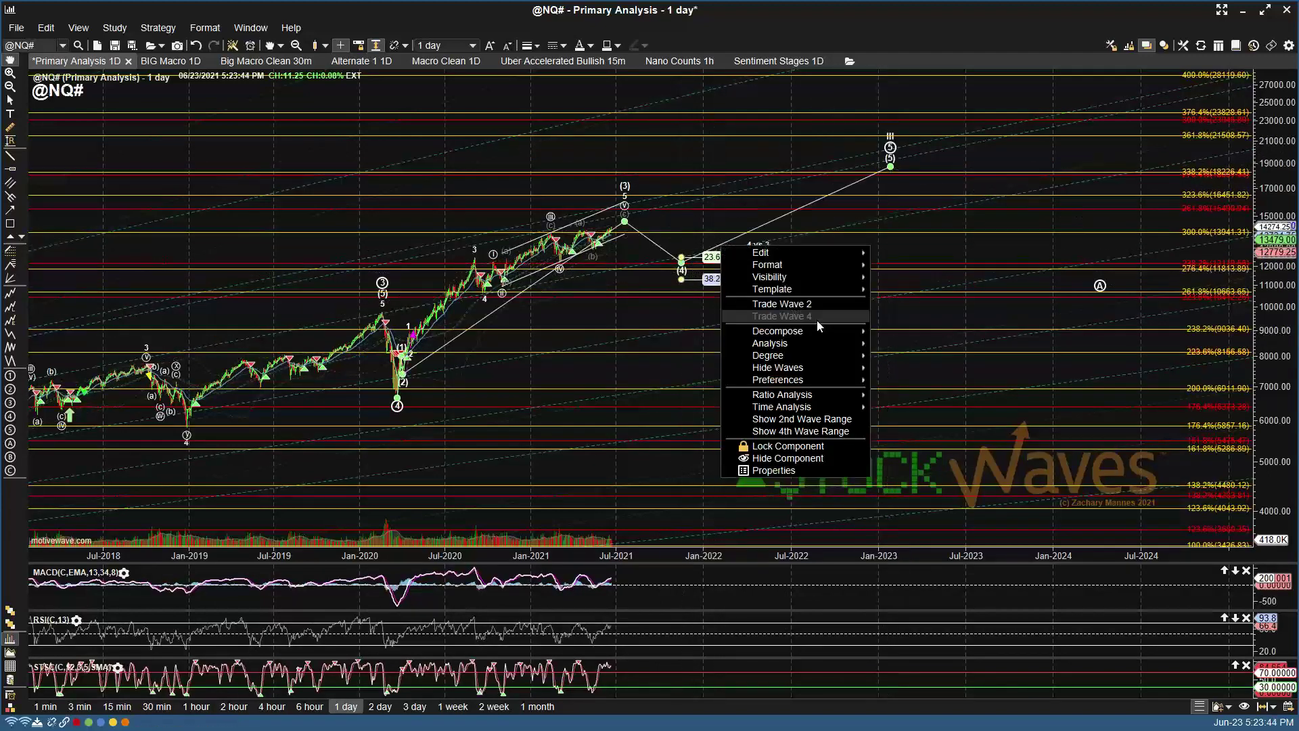
{"action": "mouse_move", "coordinate": [834, 328]}
{"action": "left_click", "coordinate": [753, 228]}
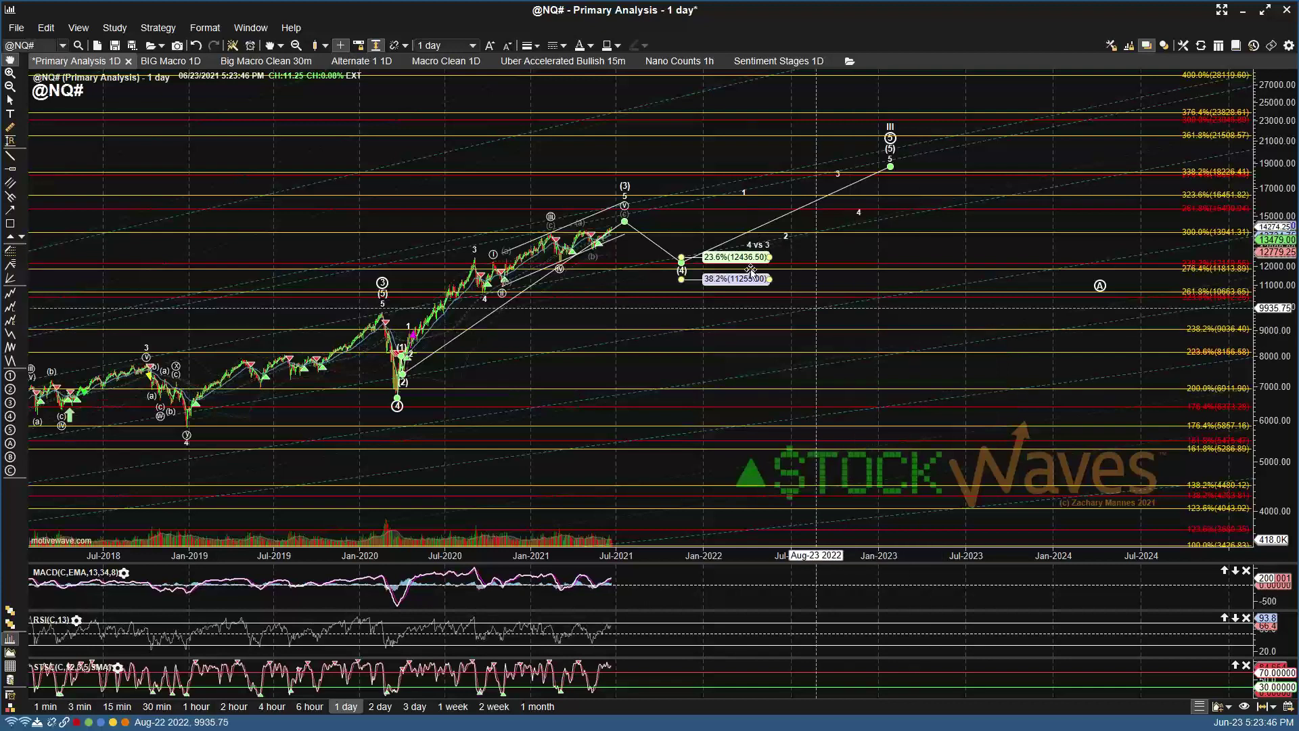
Step: Reposition subwaves 1 to 4 inside the projected wave (5), with a deeper and earlier wave 2 and a higher wave 3, and save
{"action": "left_click", "coordinate": [745, 196]}
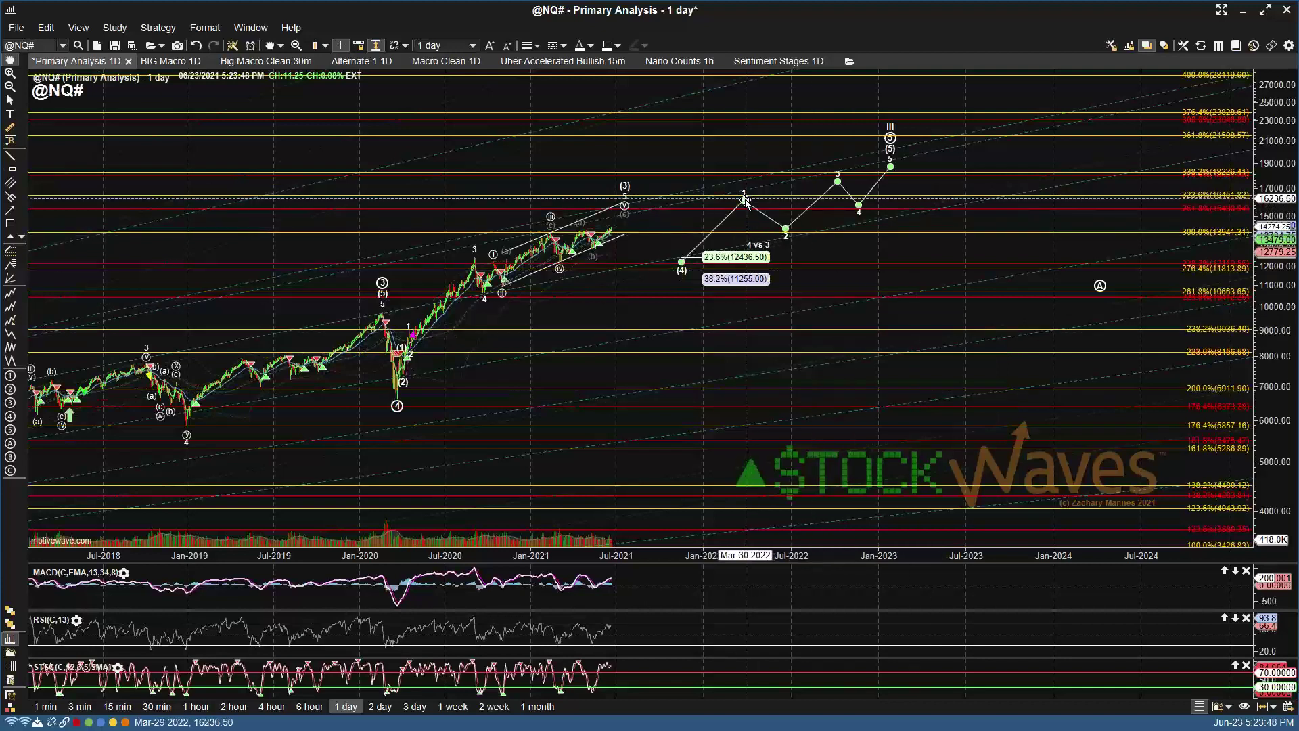
{"action": "left_click_drag", "start_coordinate": [745, 201], "coordinate": [763, 236]}
{"action": "left_click_drag", "start_coordinate": [837, 182], "coordinate": [863, 207]}
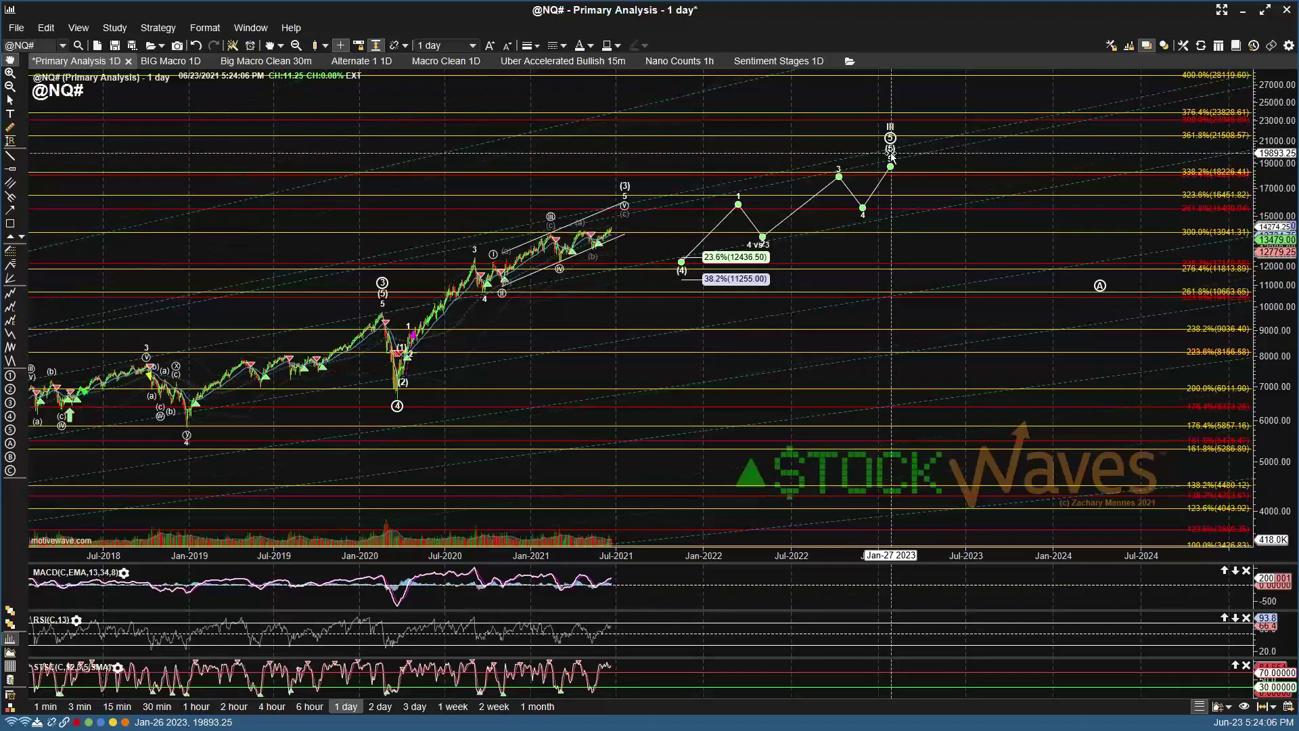
{"action": "mouse_move", "coordinate": [781, 220]}
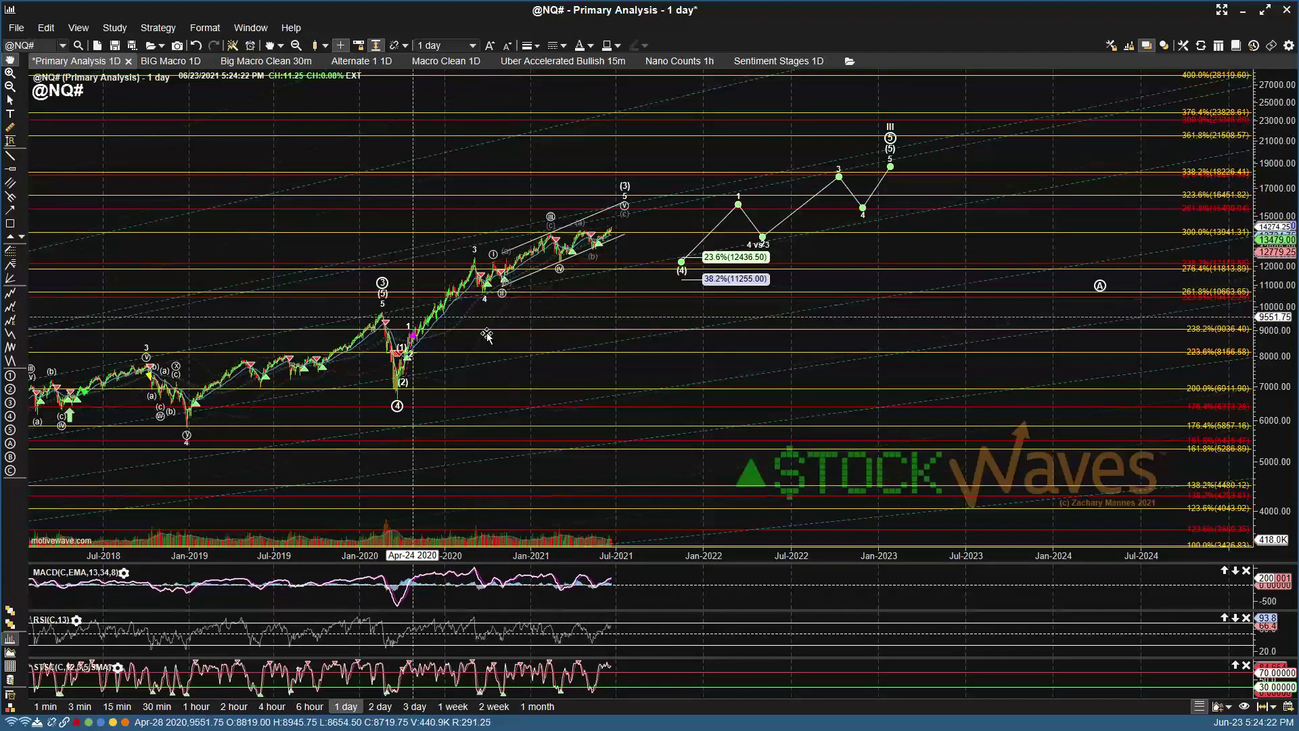
{"action": "key", "text": "ctrl+s"}
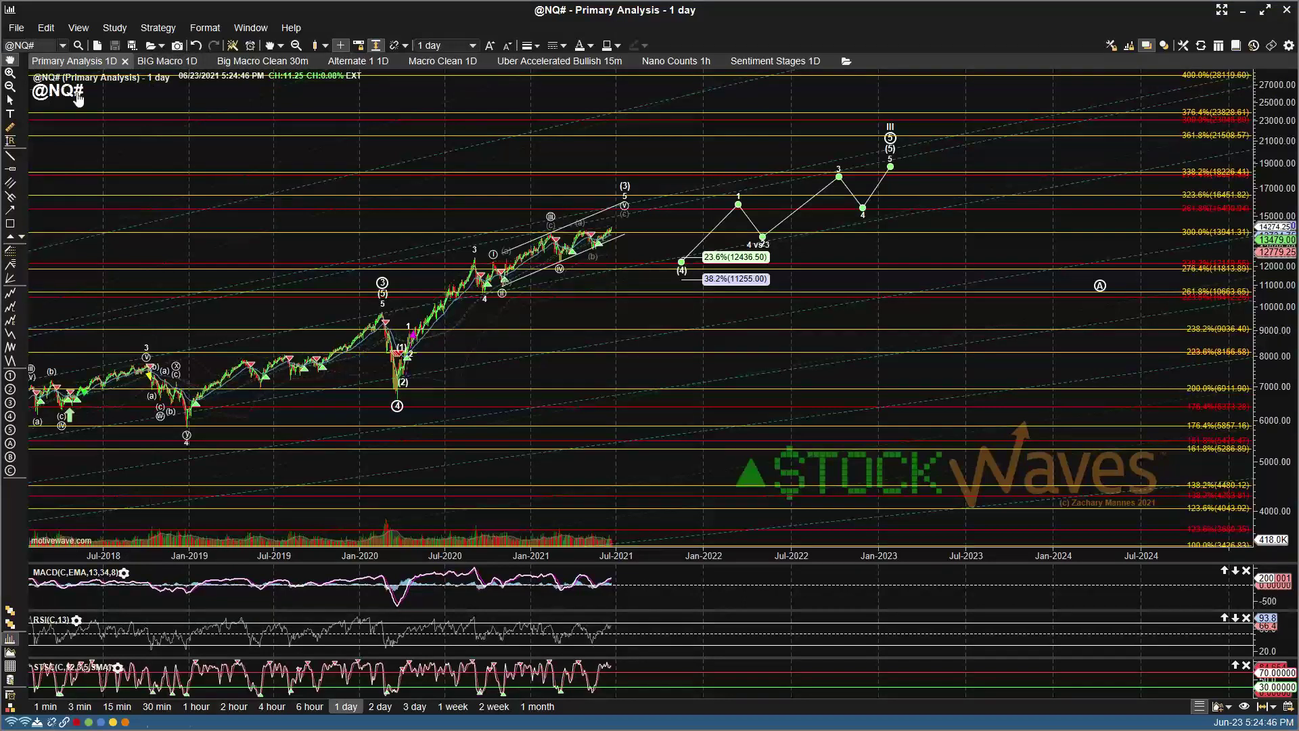
{"action": "left_click", "coordinate": [231, 63]}
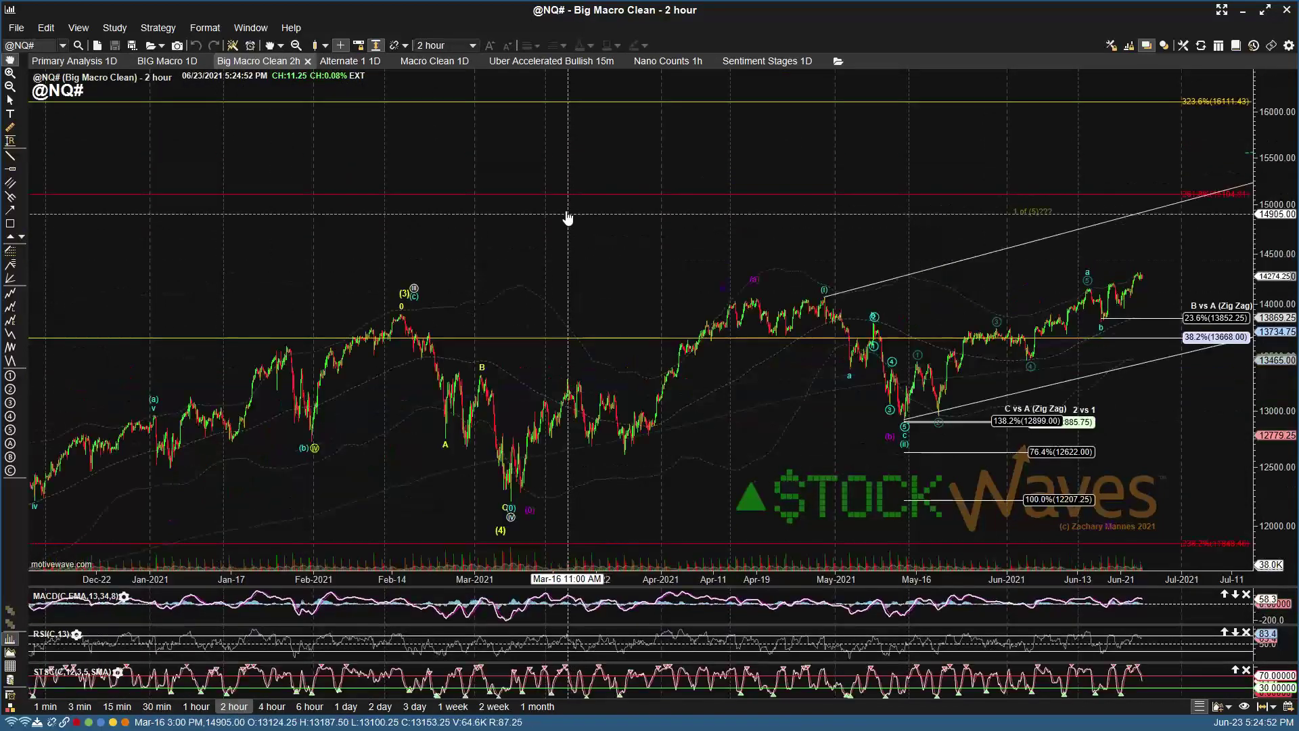
{"action": "left_click", "coordinate": [270, 708]}
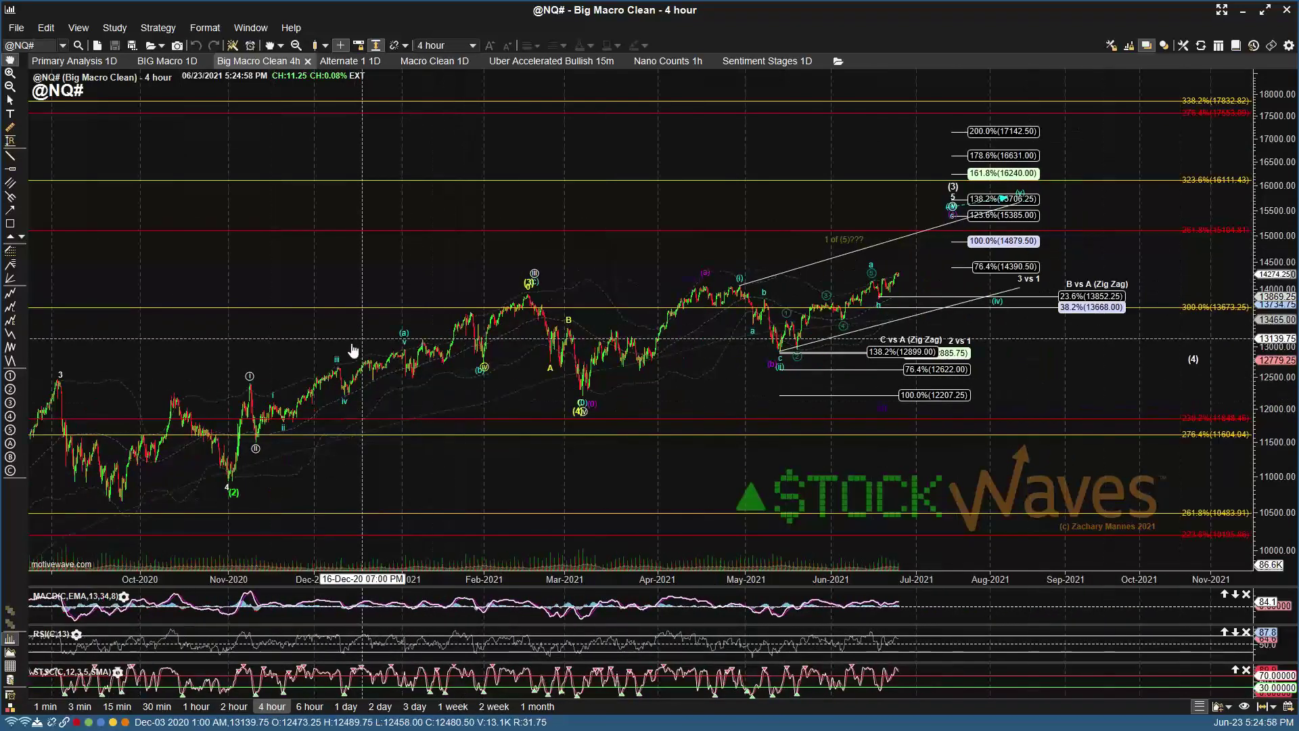
{"action": "scroll", "coordinate": [264, 391], "scroll_direction": "up", "scroll_amount": 3}
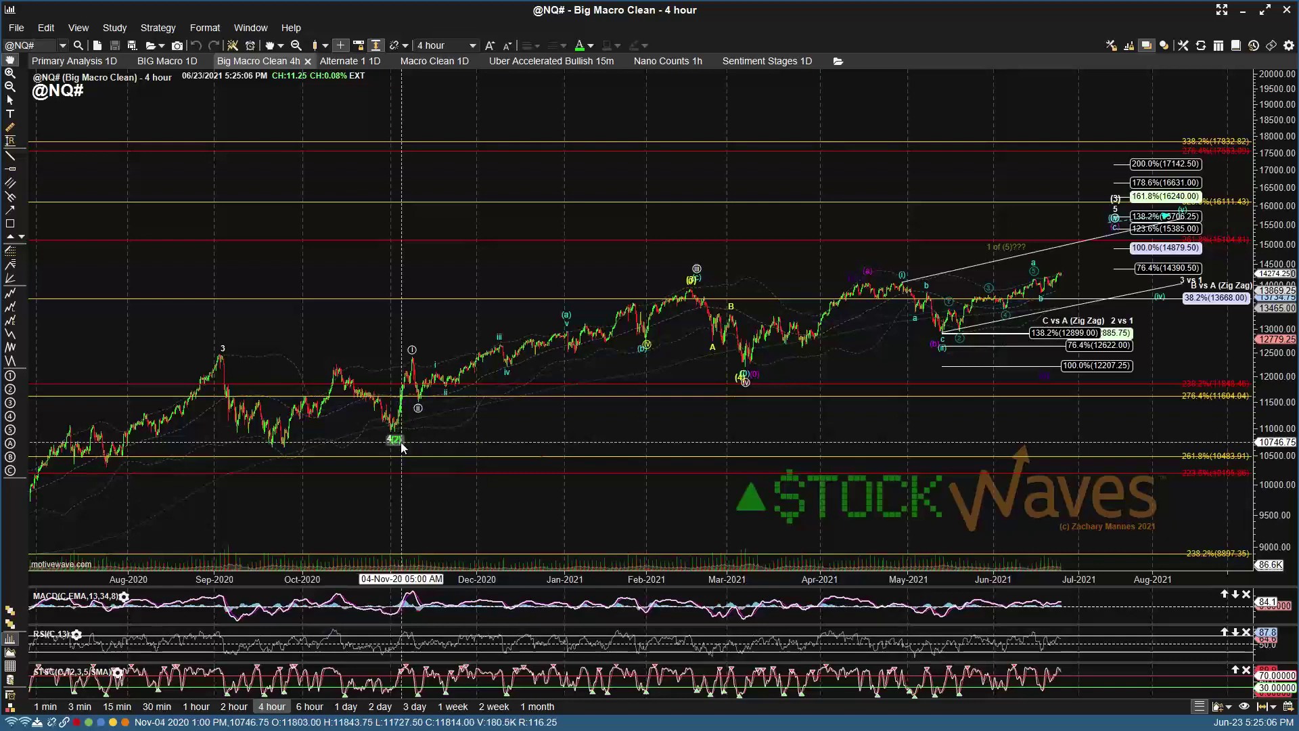
{"action": "left_click", "coordinate": [590, 45]}
{"action": "left_click", "coordinate": [623, 123]}
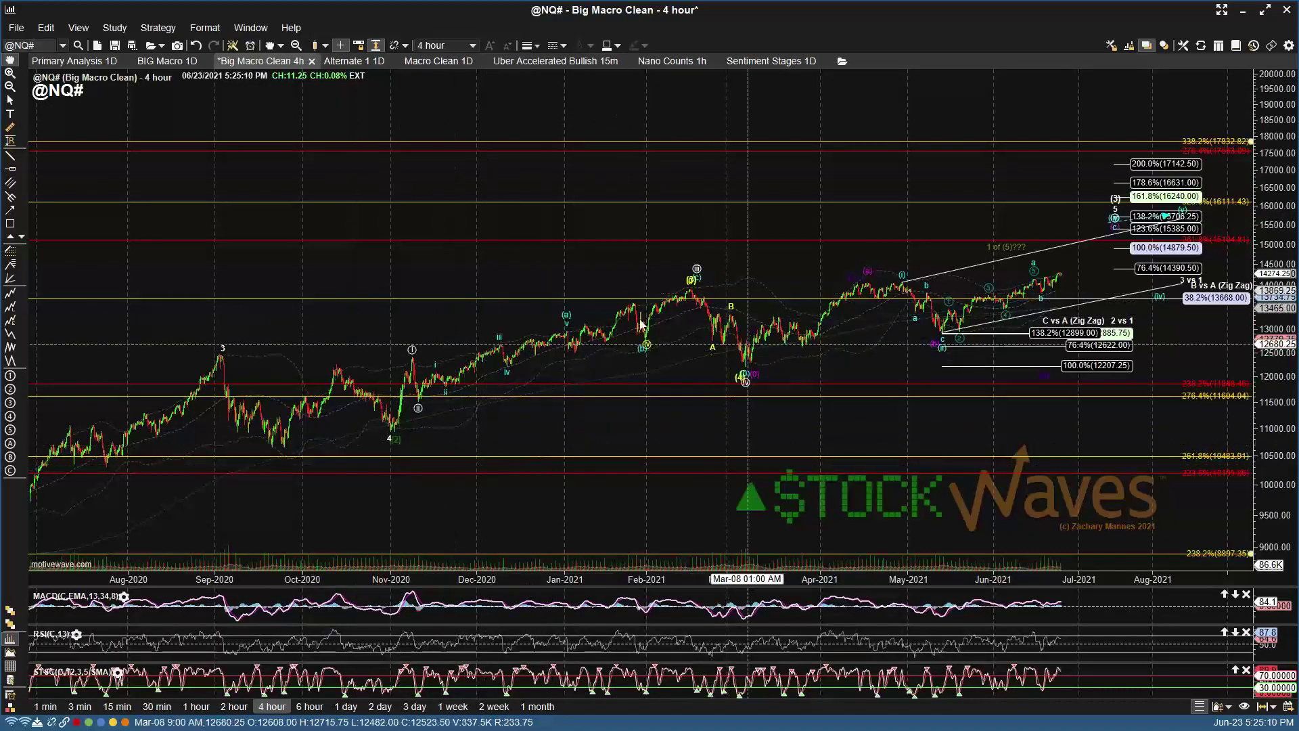
{"action": "scroll", "coordinate": [542, 312], "scroll_direction": "down", "scroll_amount": 3}
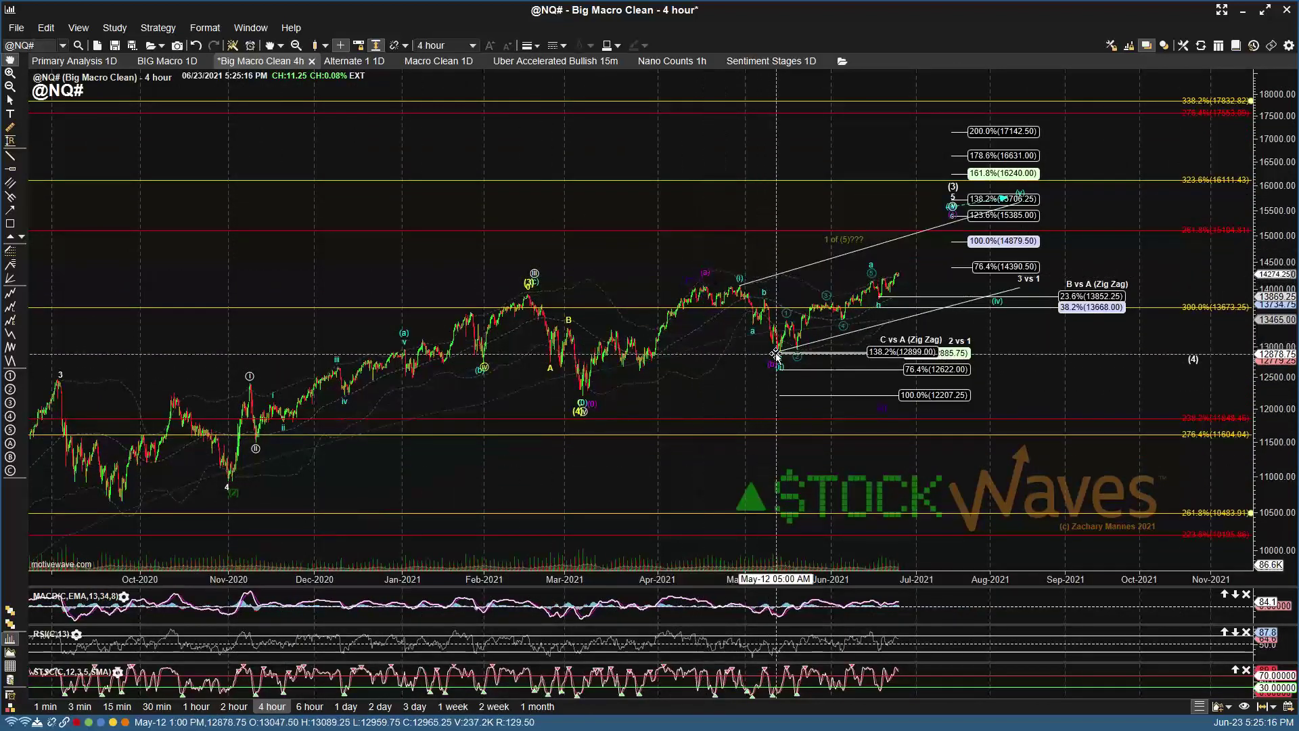
Step: Extend the ending diagonal's 3 vs 1 ratio levels further right so their labels clear the projected waves, and save the analysis
{"action": "left_click", "coordinate": [955, 216]}
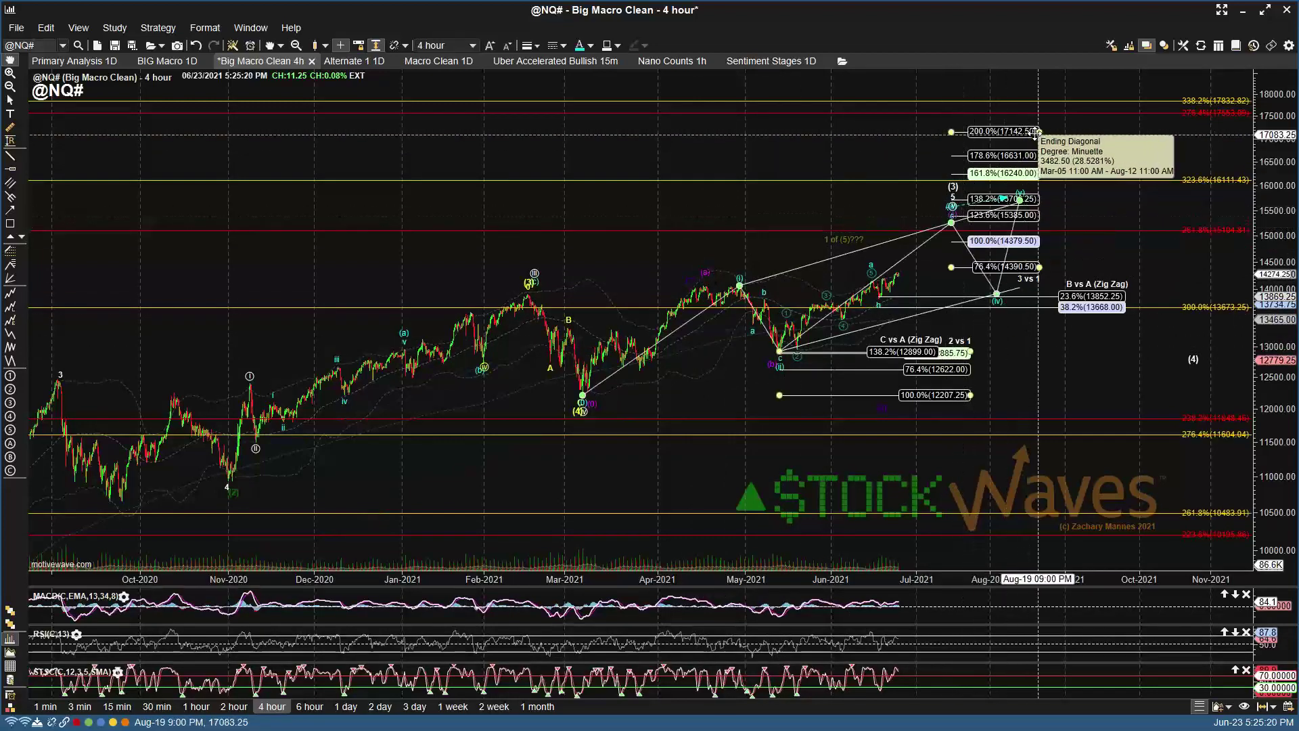
{"action": "left_click_drag", "start_coordinate": [1051, 132], "coordinate": [1102, 132]}
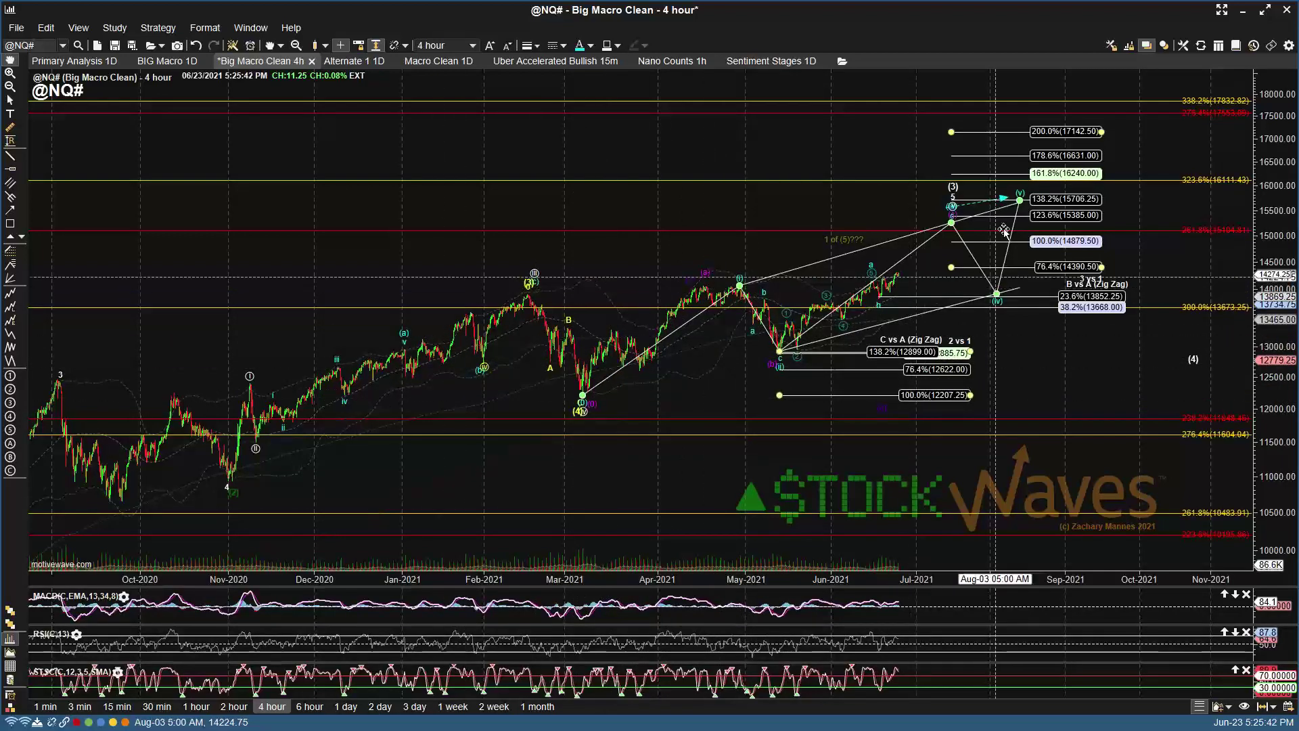
{"action": "key", "text": "ctrl+s"}
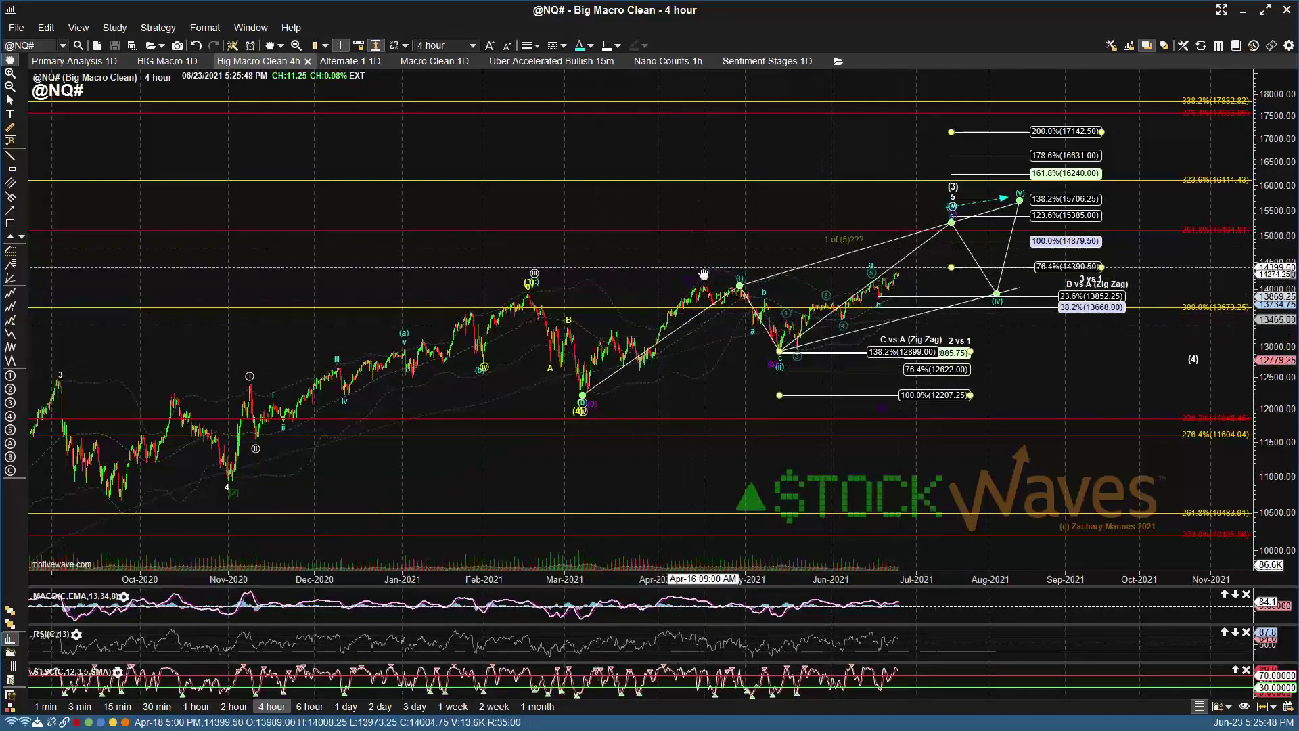
Step: Compare the purple zigzag with the teal ending diagonal and move the diagonal's wave (v) endpoint to about late August 2021
{"action": "key", "text": "Delete"}
{"action": "key", "text": "ctrl+z"}
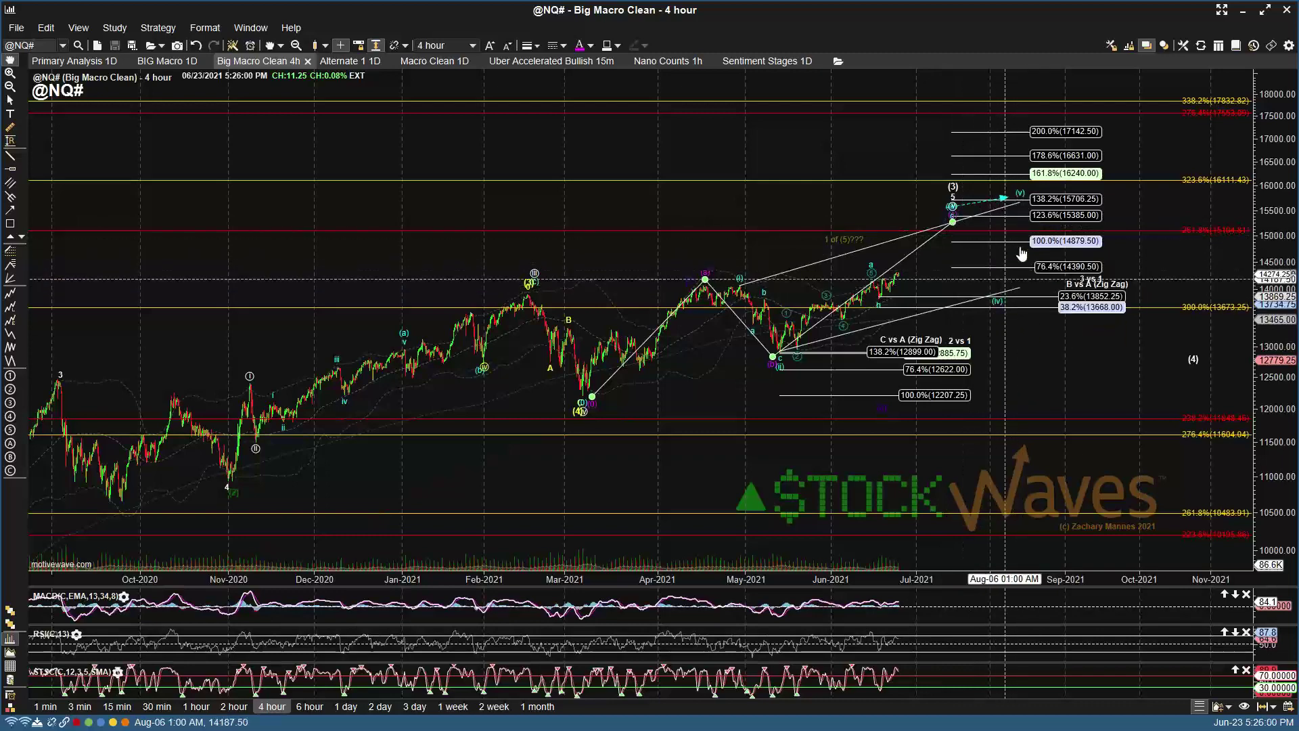
{"action": "mouse_move", "coordinate": [1021, 197]}
{"action": "left_mouse_down"}
{"action": "mouse_move", "coordinate": [1023, 230]}
{"action": "mouse_move", "coordinate": [1043, 198]}
{"action": "left_mouse_up"}
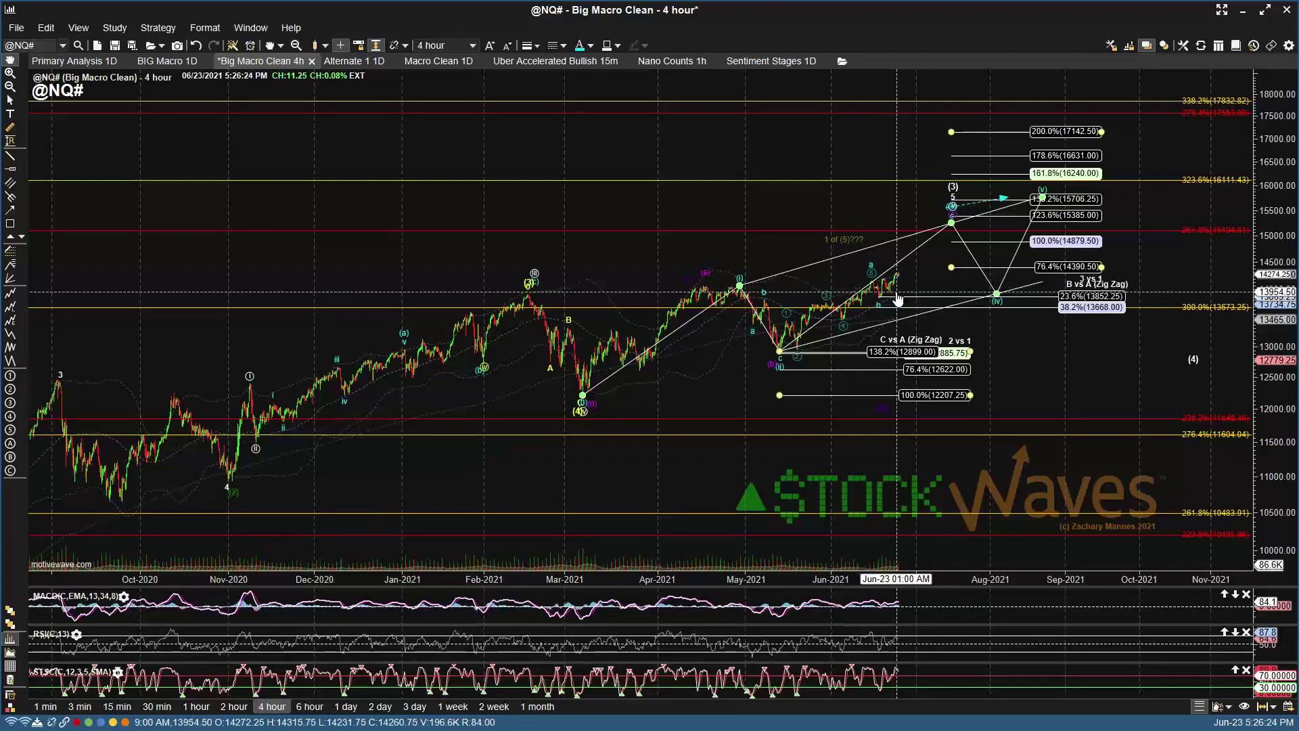
{"action": "left_click", "coordinate": [48, 62]}
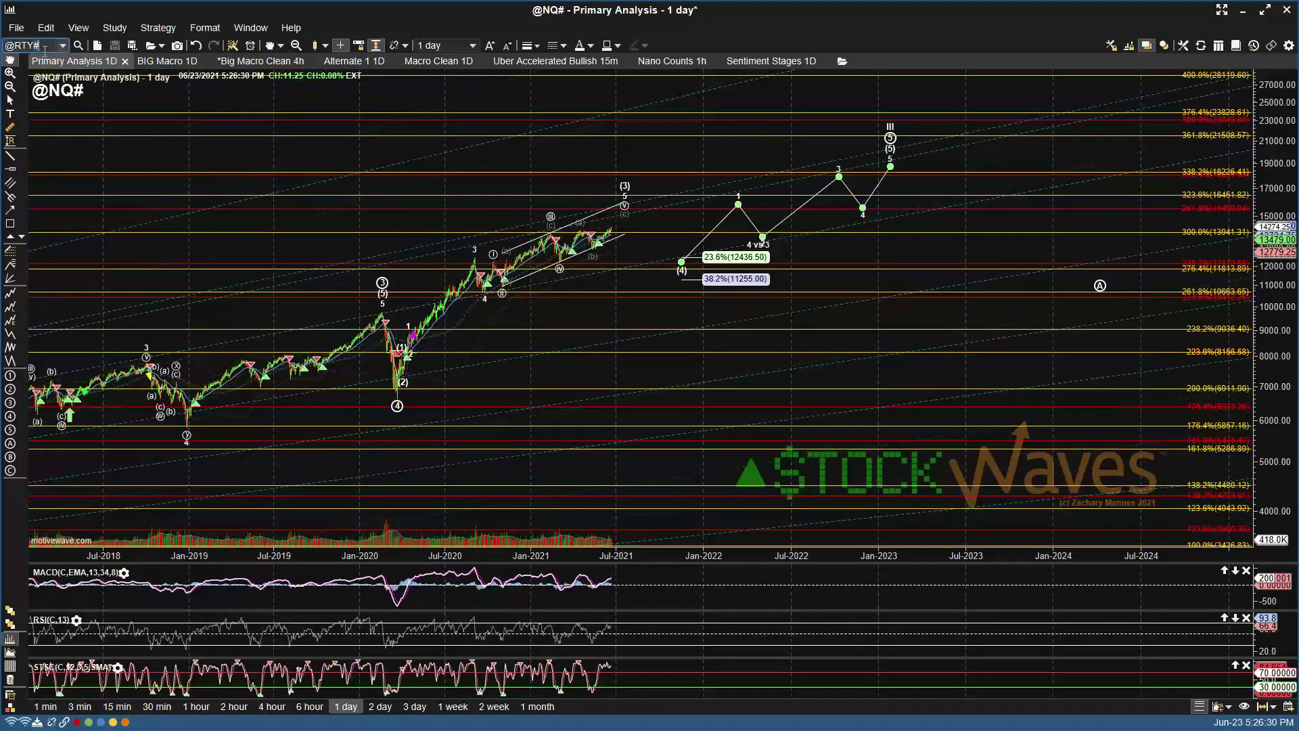
{"action": "key", "text": "Return"}
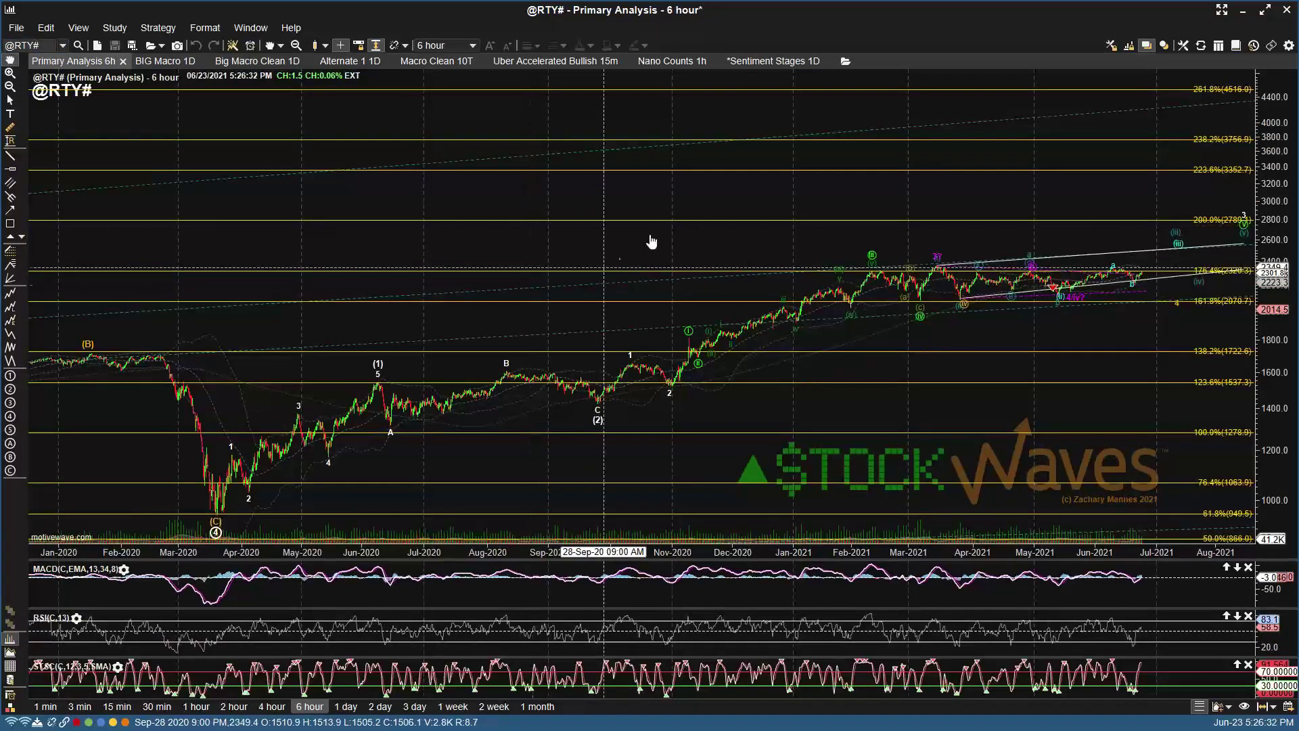
{"action": "scroll", "coordinate": [648, 241], "scroll_direction": "down", "scroll_amount": 3}
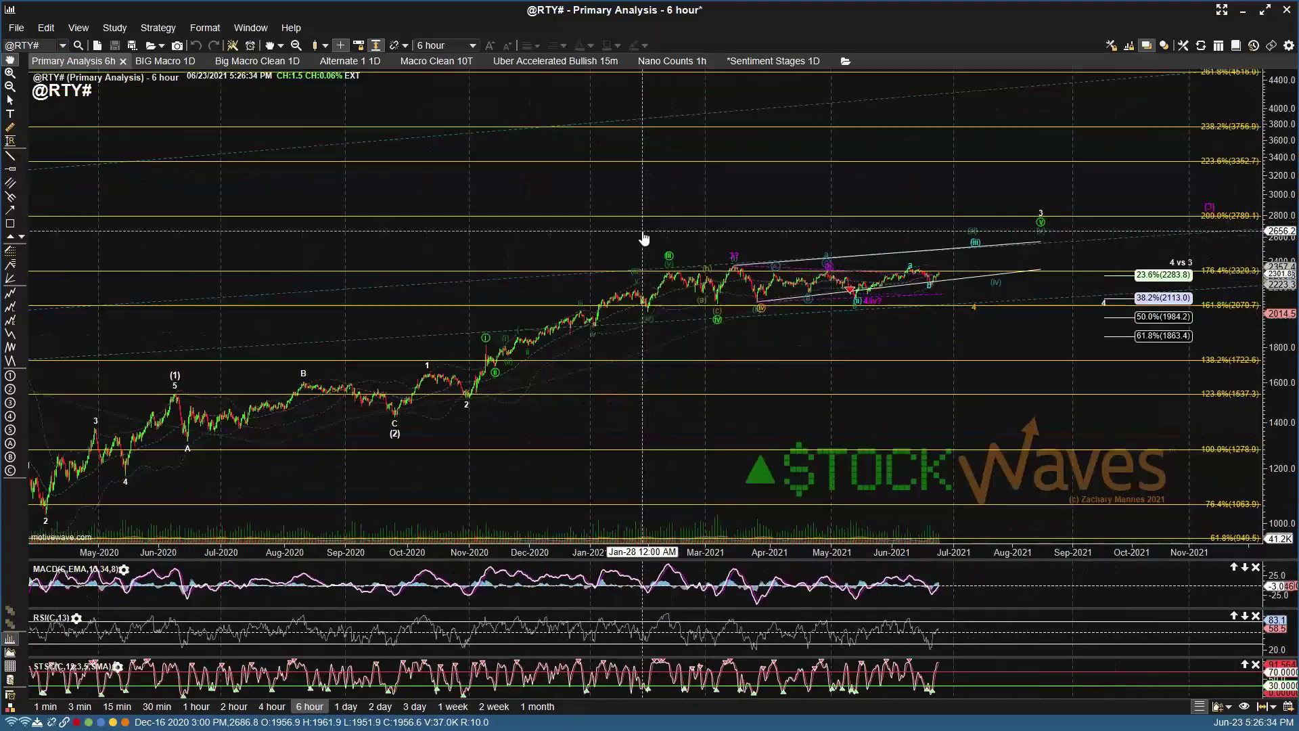
{"action": "left_click", "coordinate": [356, 708]}
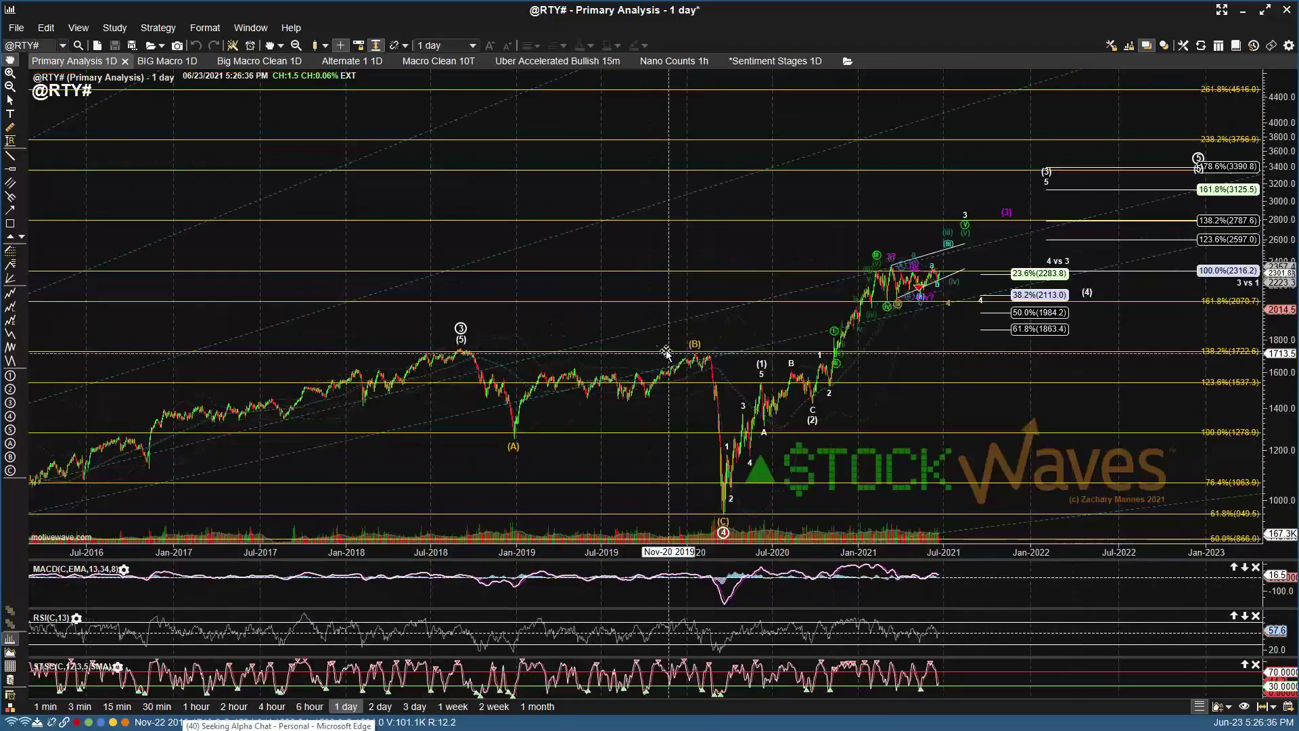
{"action": "scroll", "coordinate": [522, 348], "scroll_direction": "down", "scroll_amount": 2}
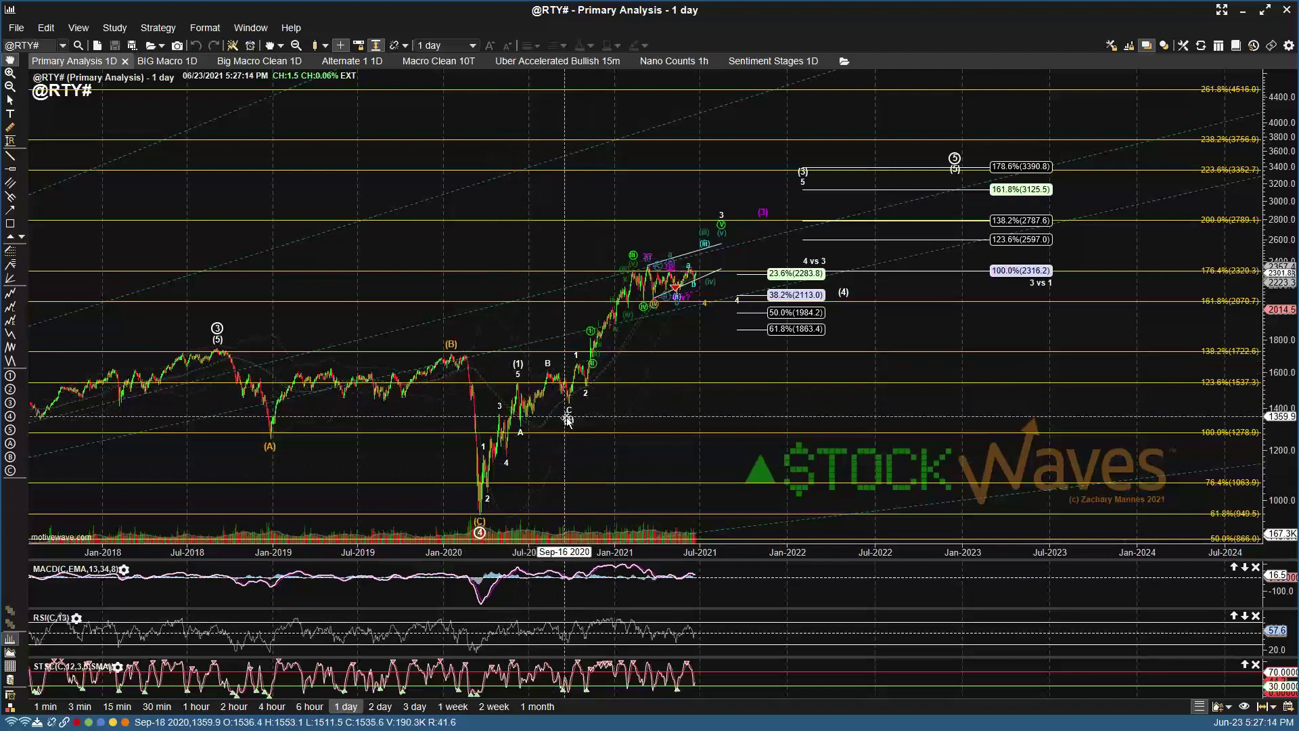
{"action": "mouse_move", "coordinate": [568, 420]}
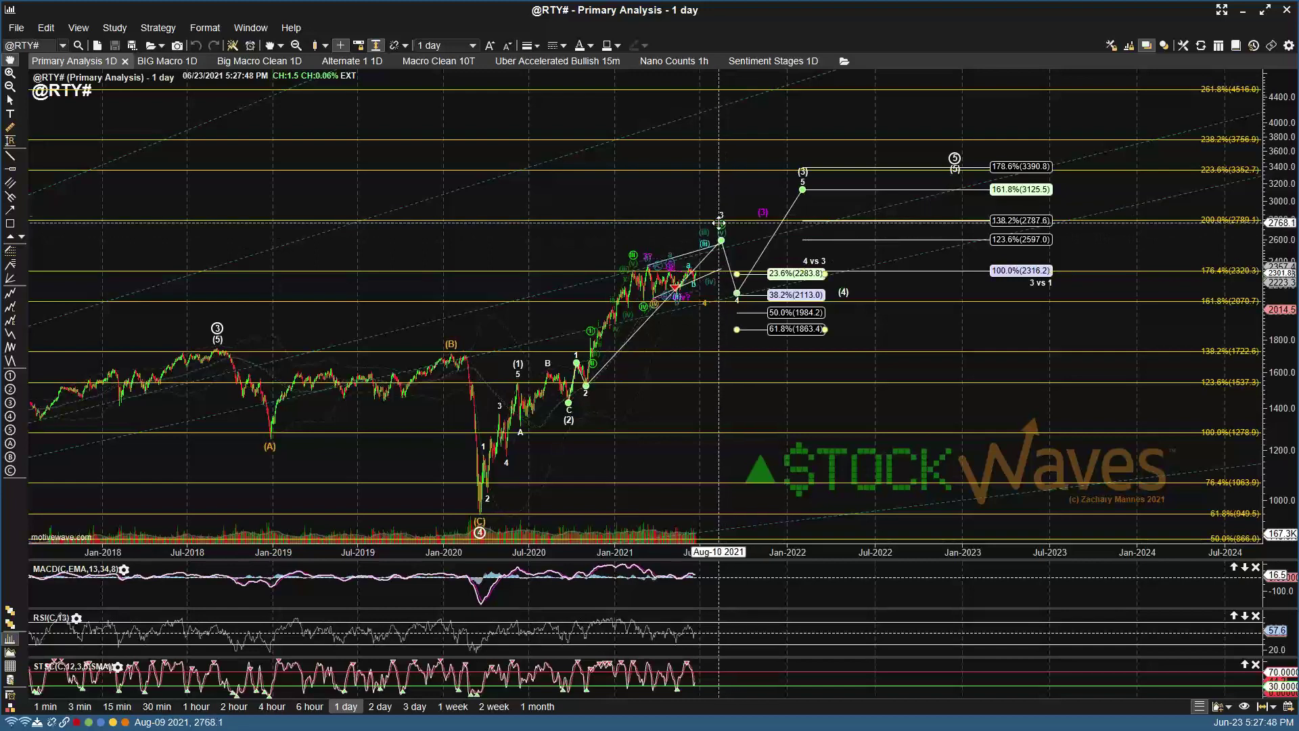
{"action": "left_click_drag", "start_coordinate": [803, 172], "coordinate": [858, 188]}
{"action": "left_click_drag", "start_coordinate": [843, 284], "coordinate": [932, 272]}
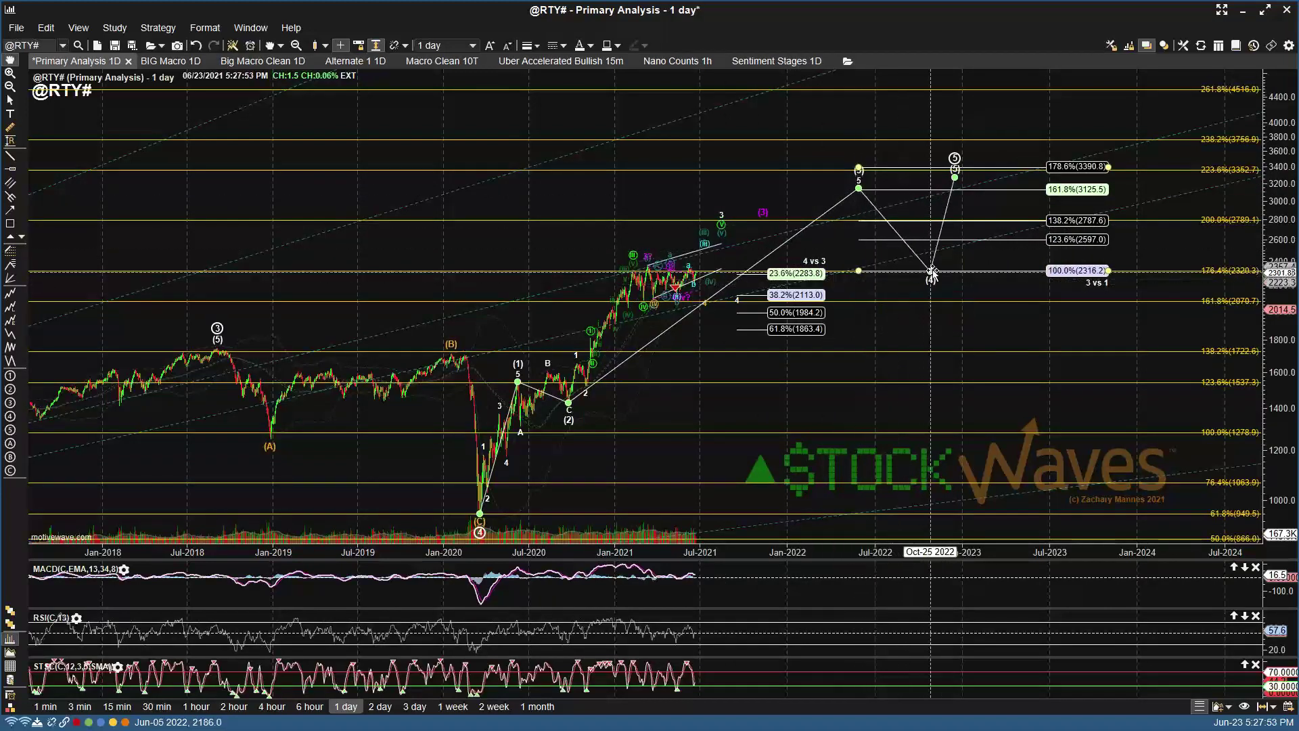
{"action": "left_click", "coordinate": [953, 175]}
{"action": "left_click_drag", "start_coordinate": [953, 175], "coordinate": [1103, 155]}
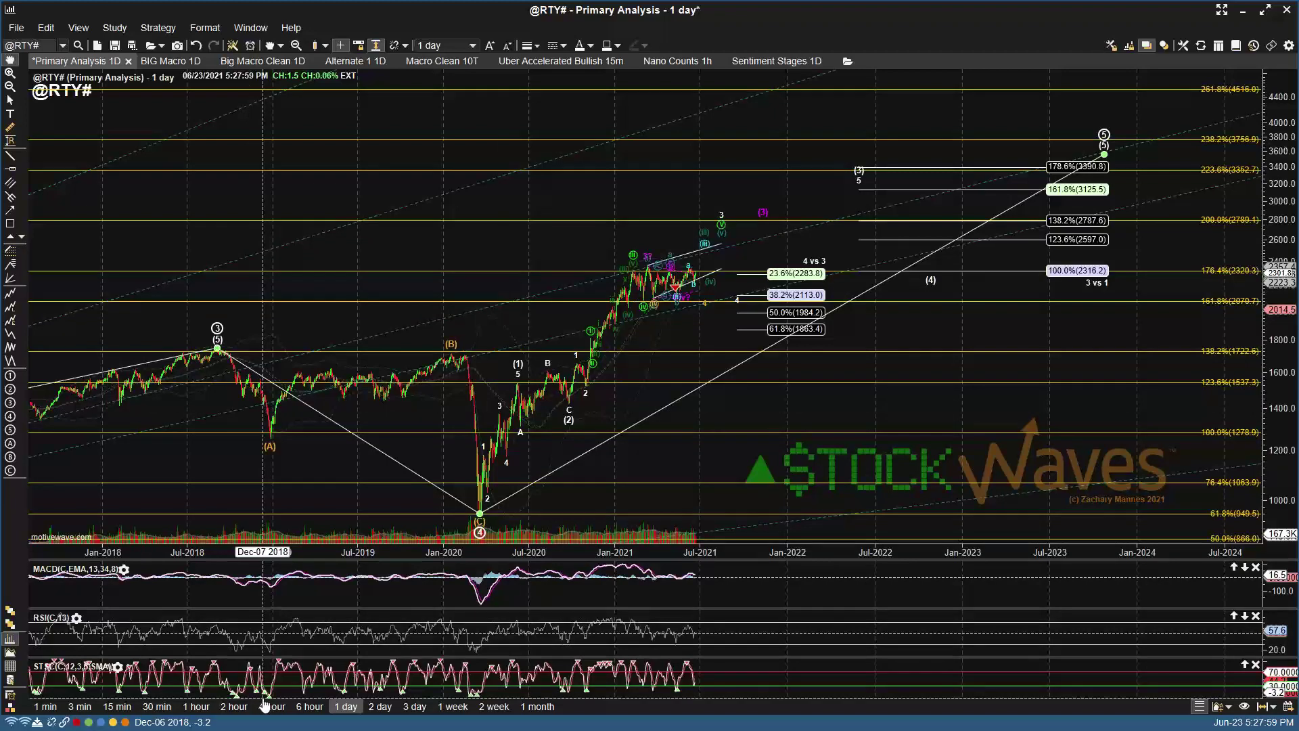
{"action": "key", "text": "Escape"}
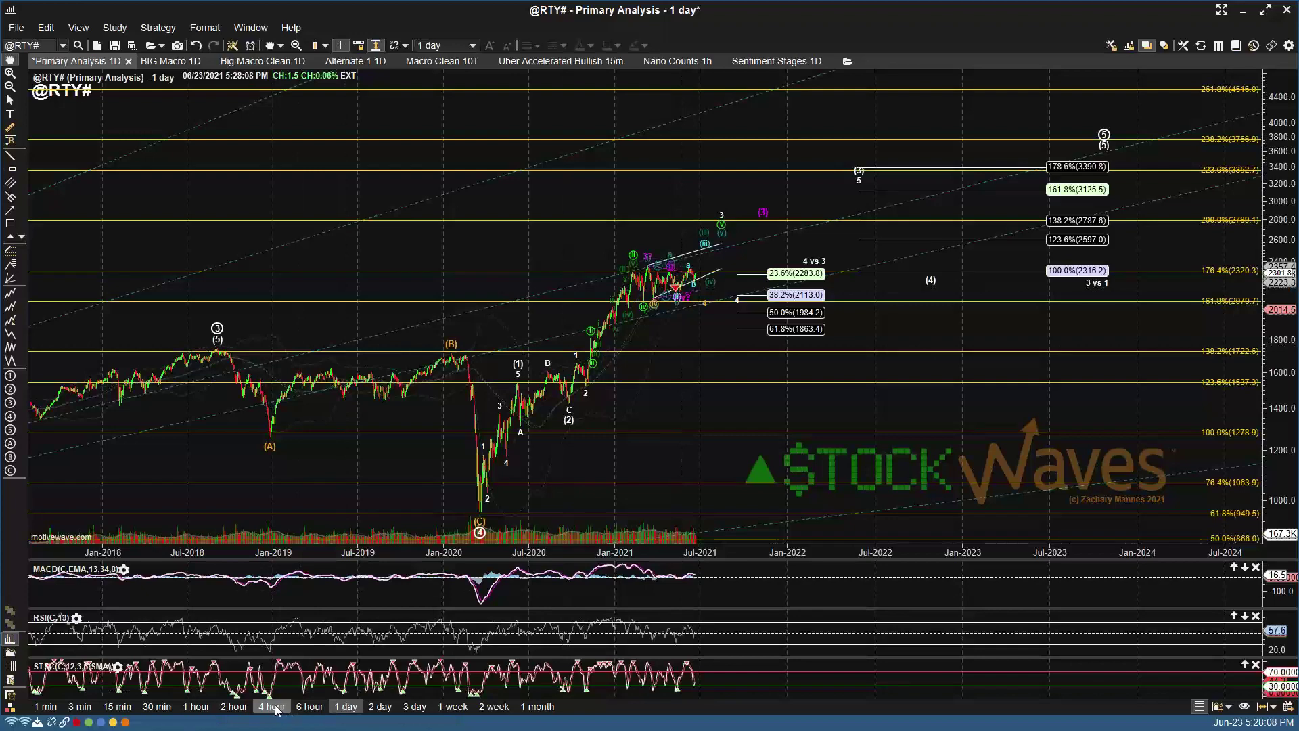
{"action": "left_click", "coordinate": [272, 706]}
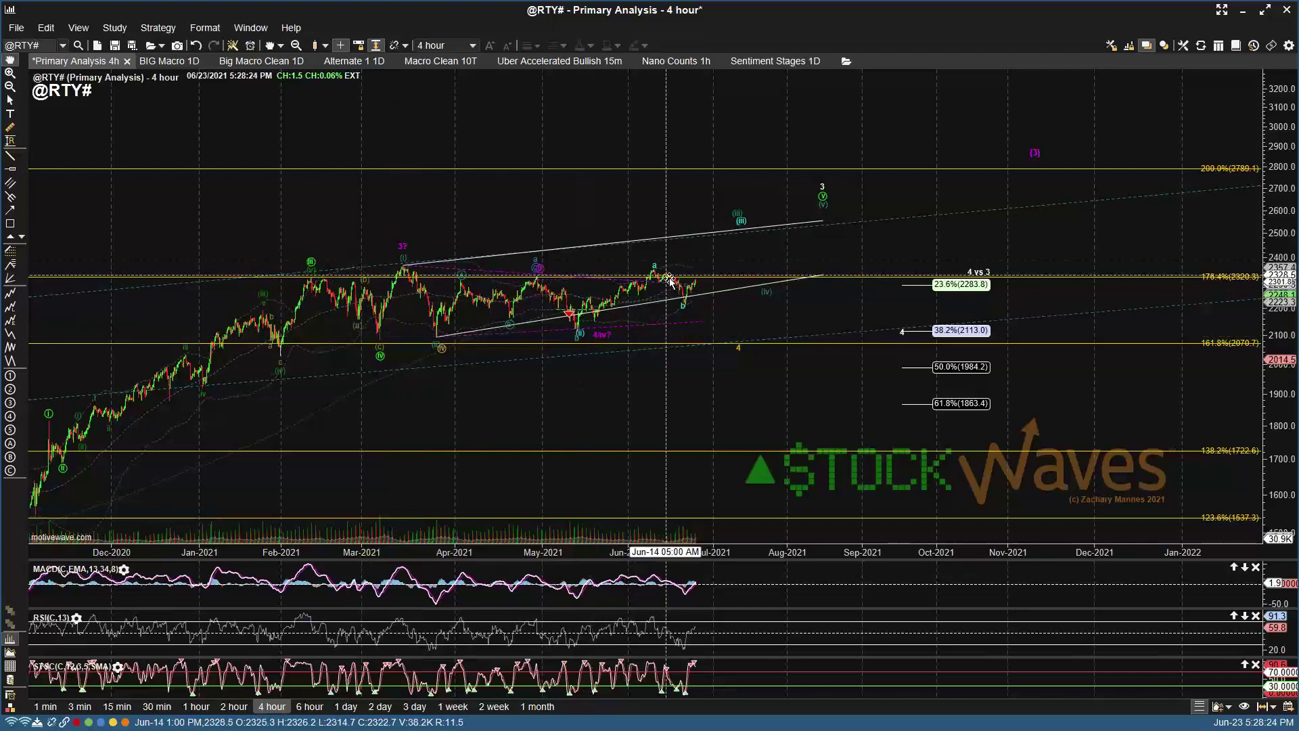
{"action": "key", "text": "ctrl+s"}
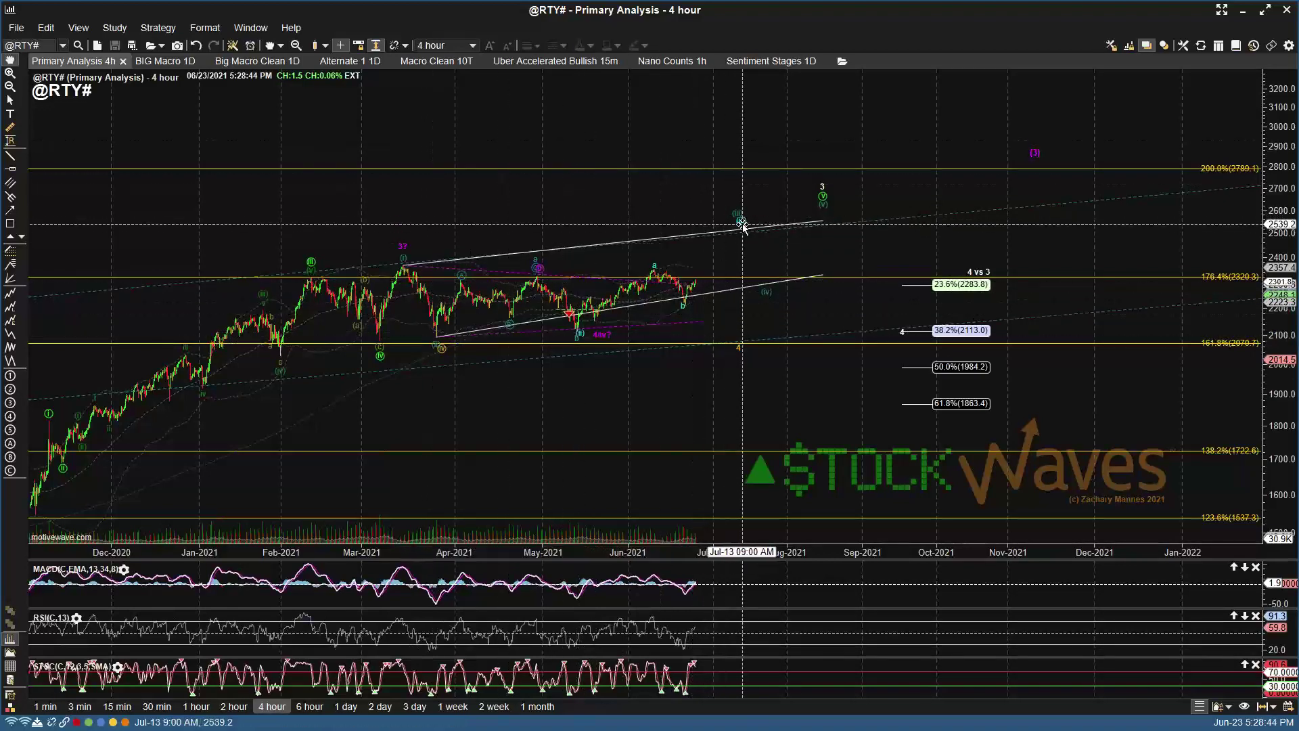
Step: Shift the bright teal iii label and the orange 4 label to about July 21, 2021, saving the analysis after the first move
{"action": "double_click", "coordinate": [763, 224]}
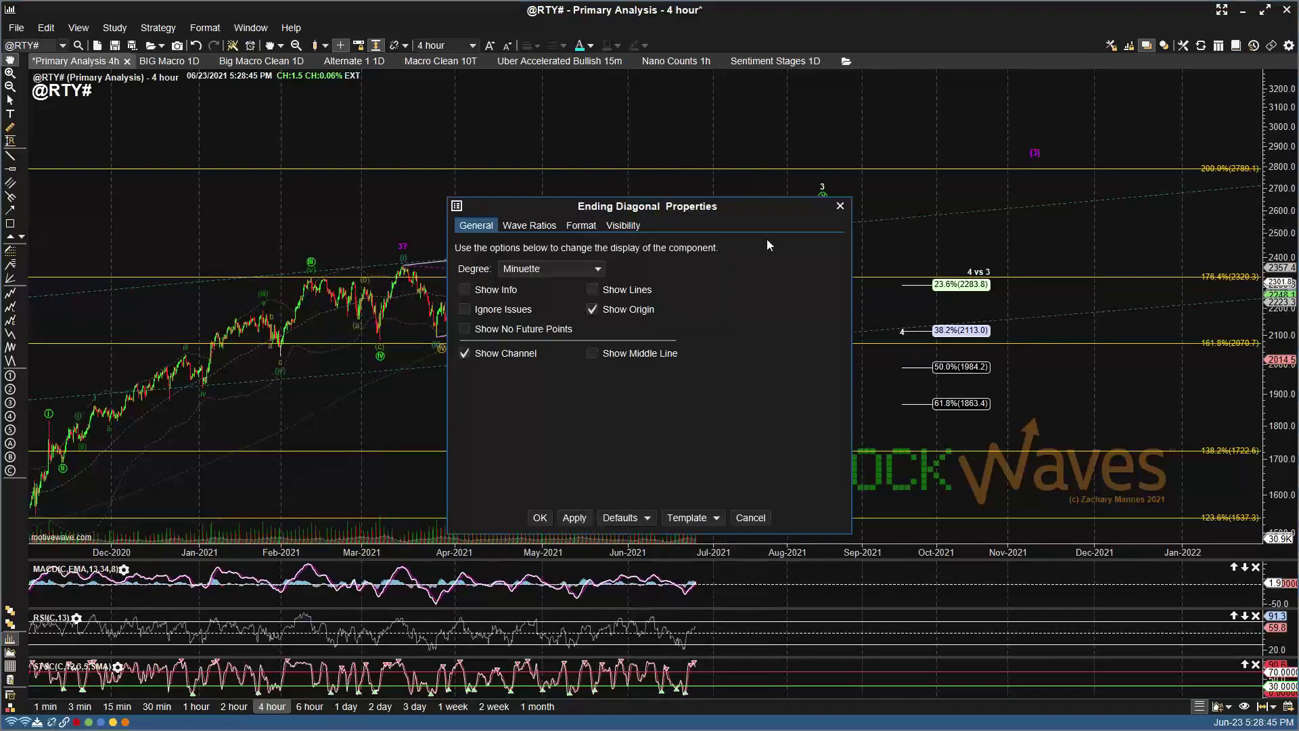
{"action": "left_click", "coordinate": [839, 207]}
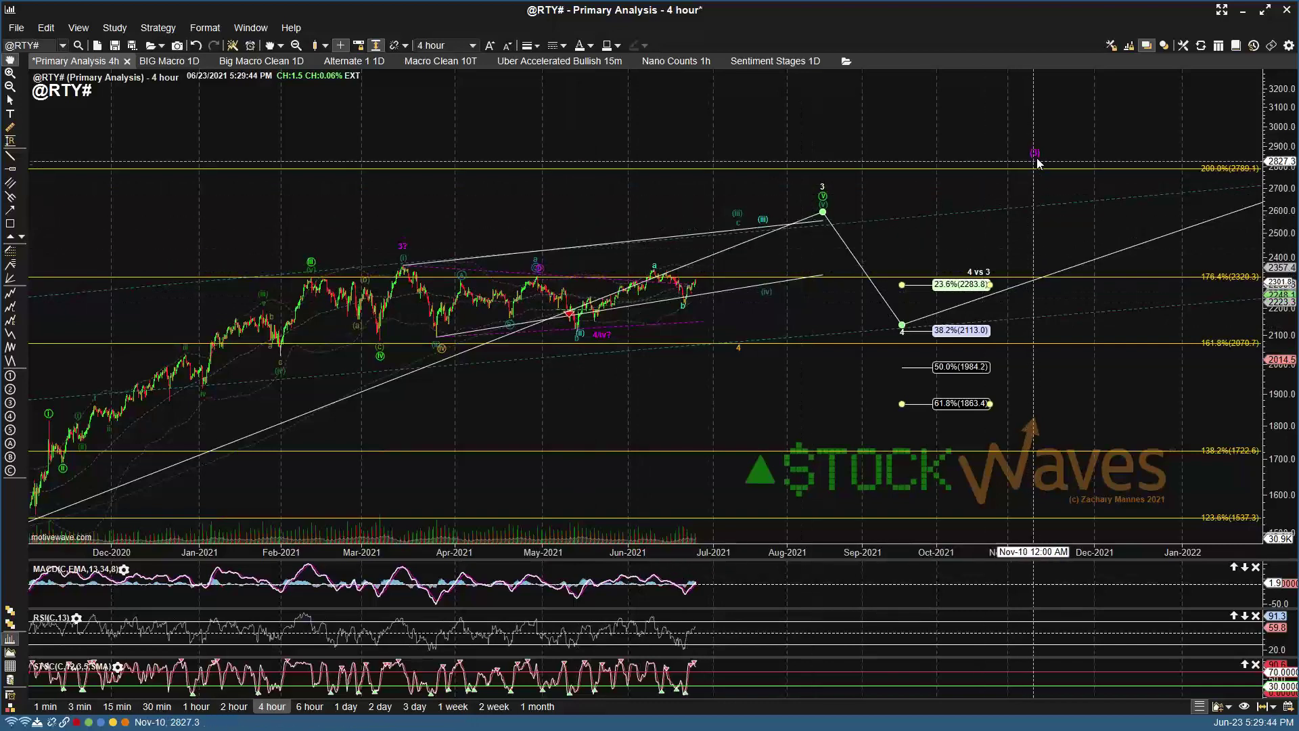
{"action": "key", "text": "ctrl+s"}
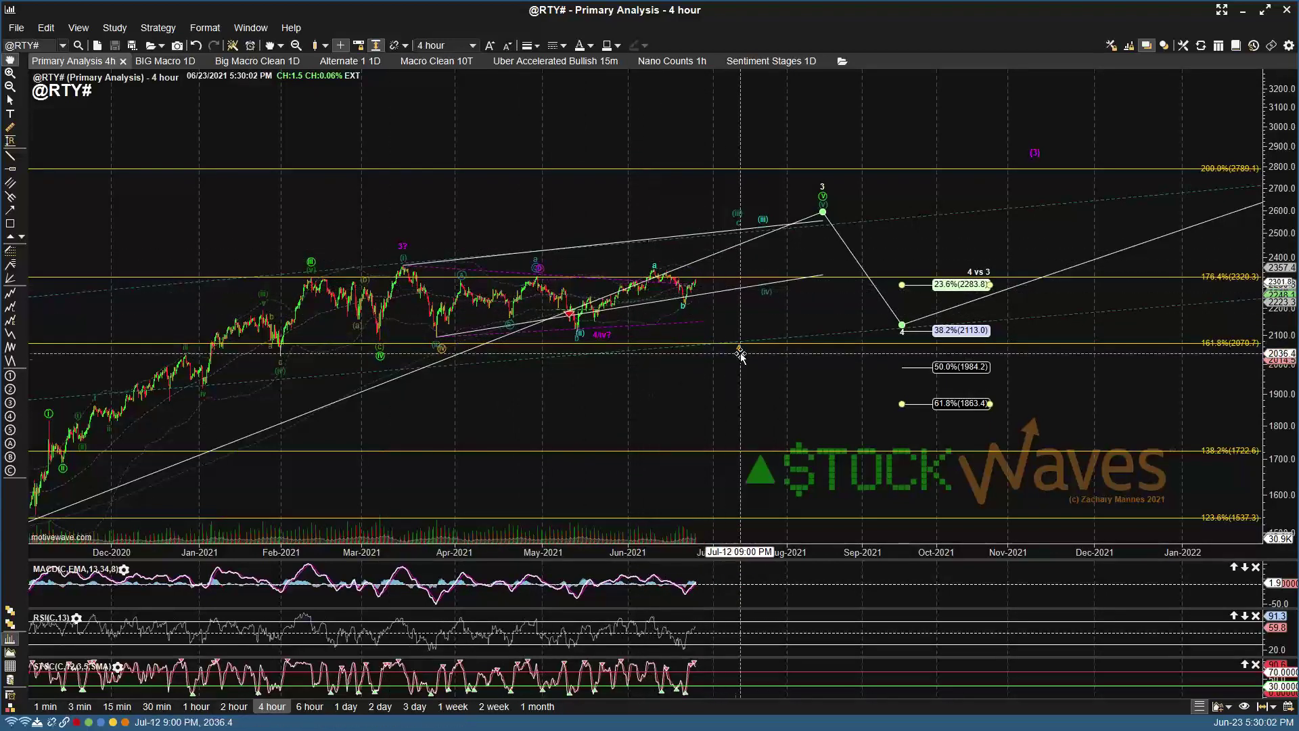
{"action": "double_click", "coordinate": [764, 353]}
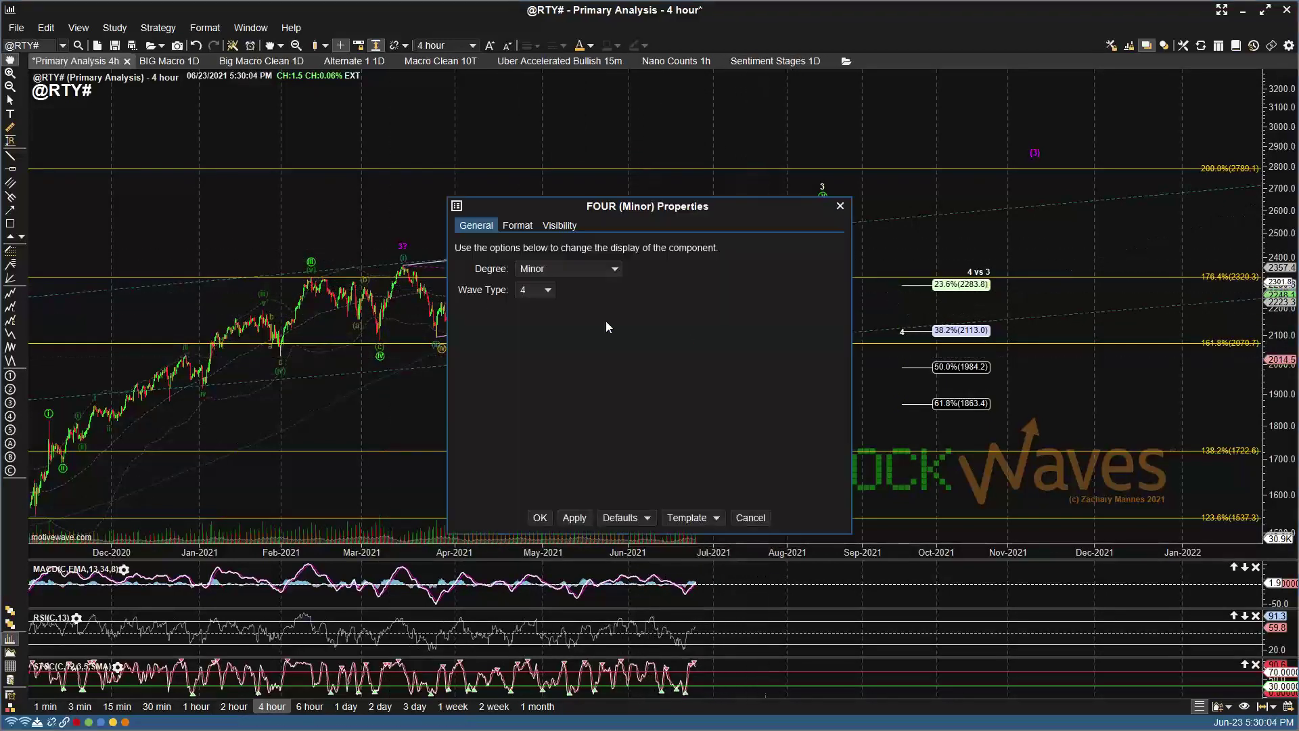
{"action": "left_click", "coordinate": [839, 206]}
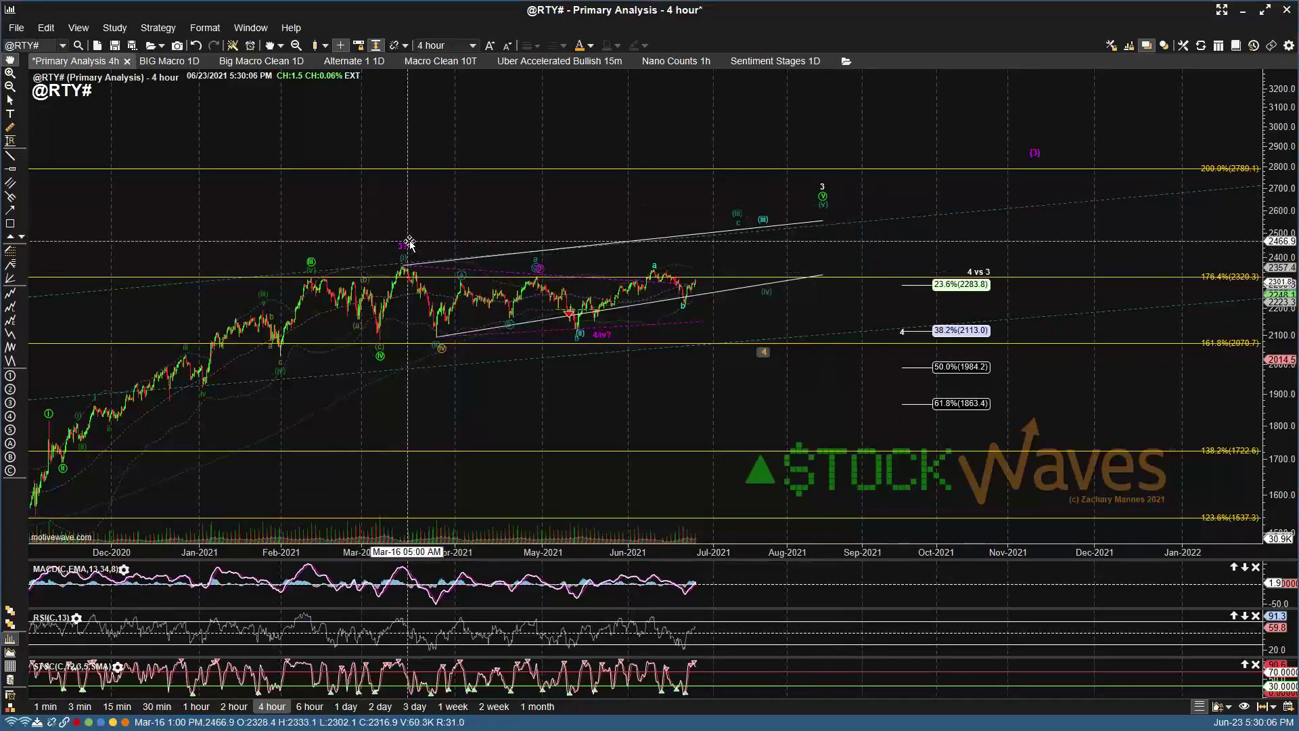
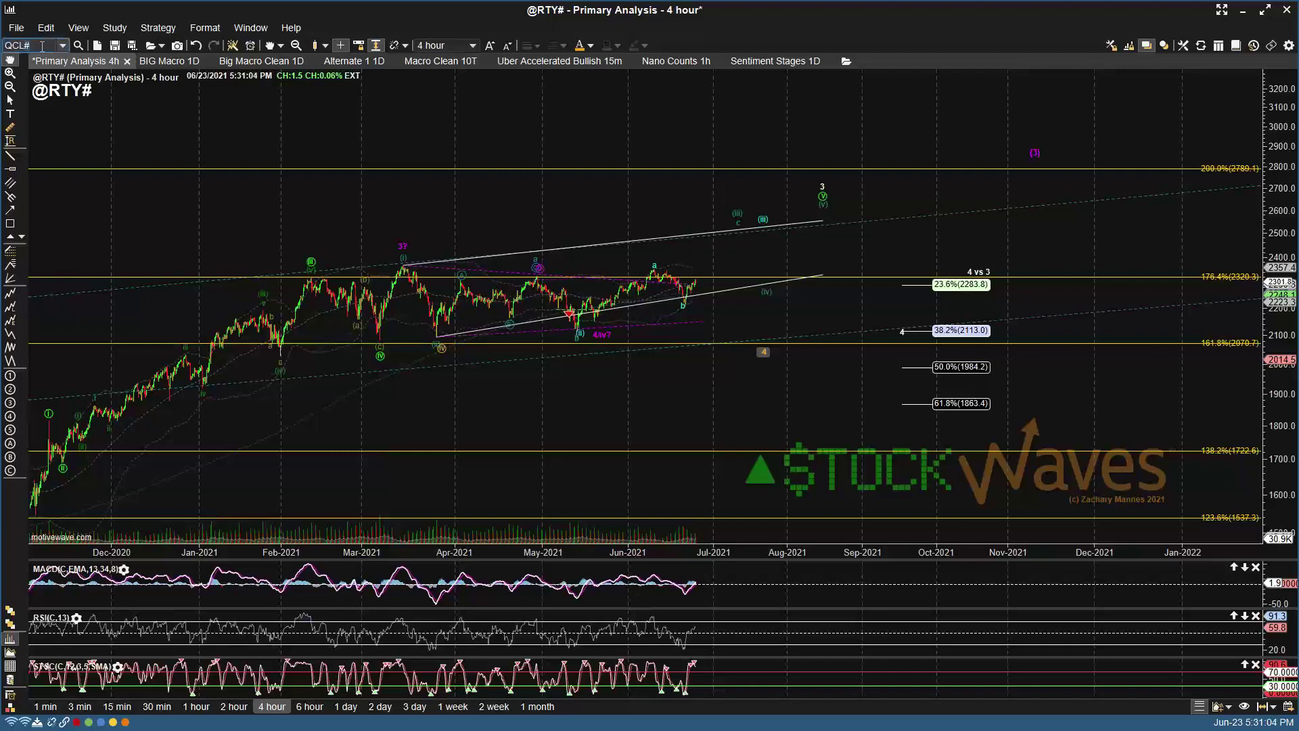
Step: Load QCL#, save its Primary Analysis, and open its Macro Clean analysis at 4 hour to show the projected waves
{"action": "key", "text": "Return"}
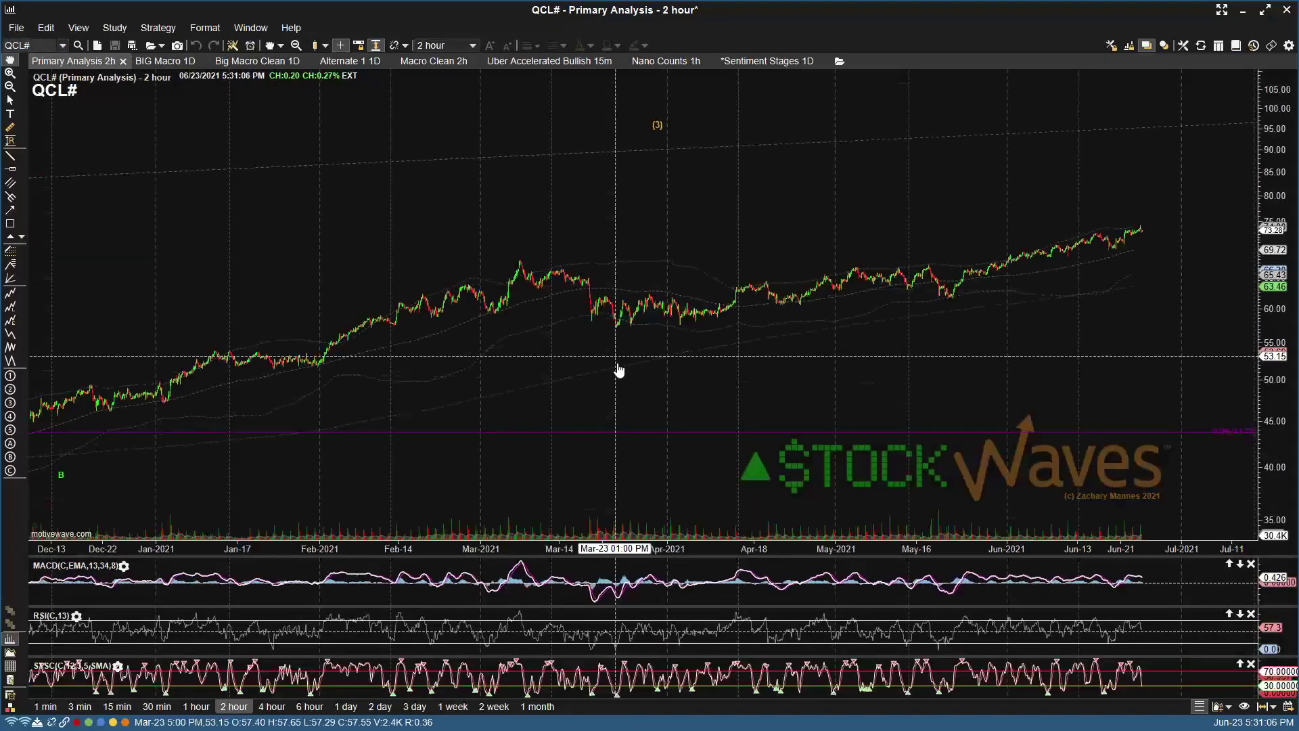
{"action": "key", "text": "ctrl+s"}
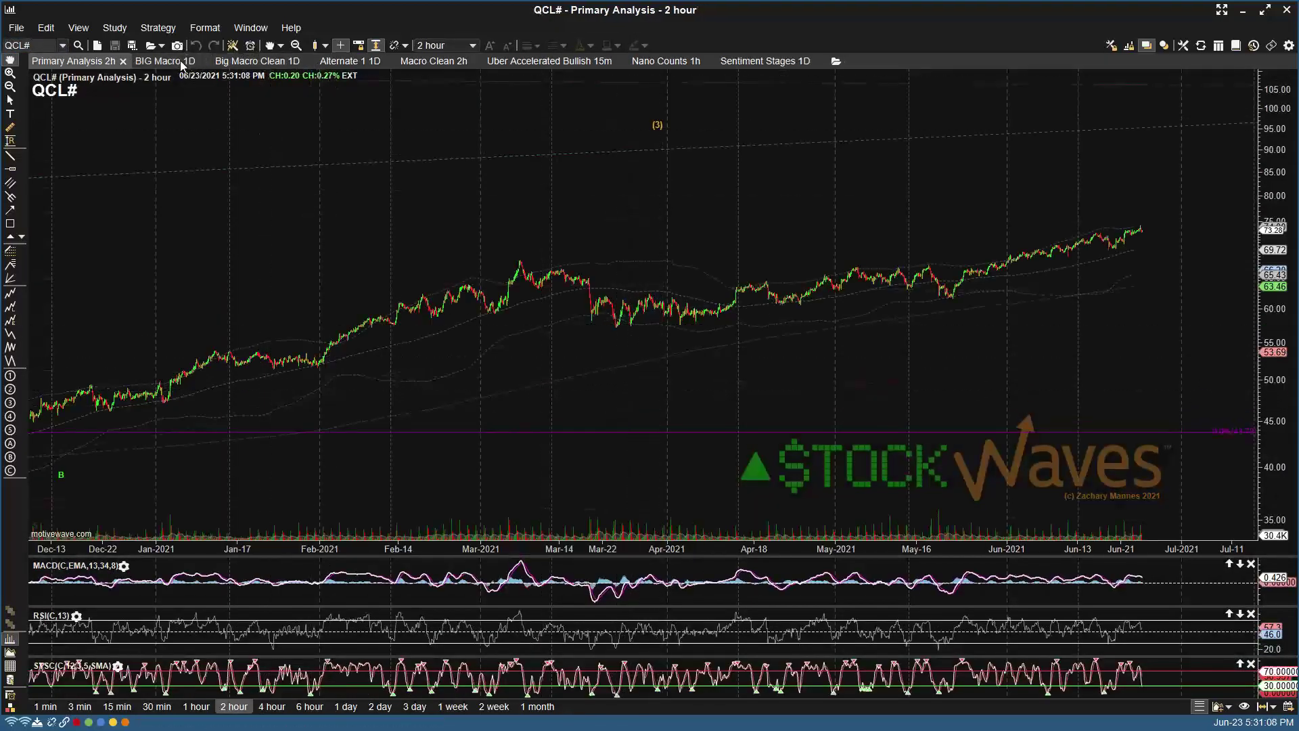
{"action": "left_click", "coordinate": [166, 62]}
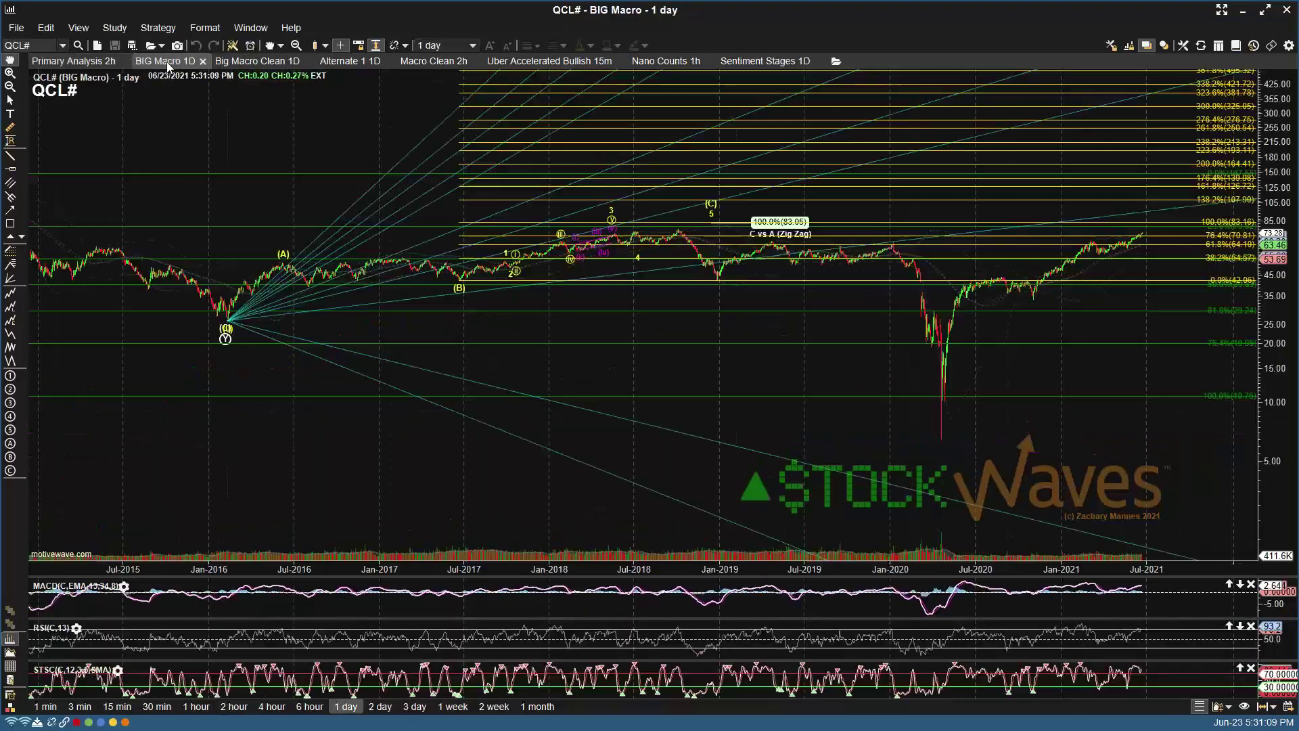
{"action": "left_click", "coordinate": [233, 66]}
{"action": "left_click", "coordinate": [414, 63]}
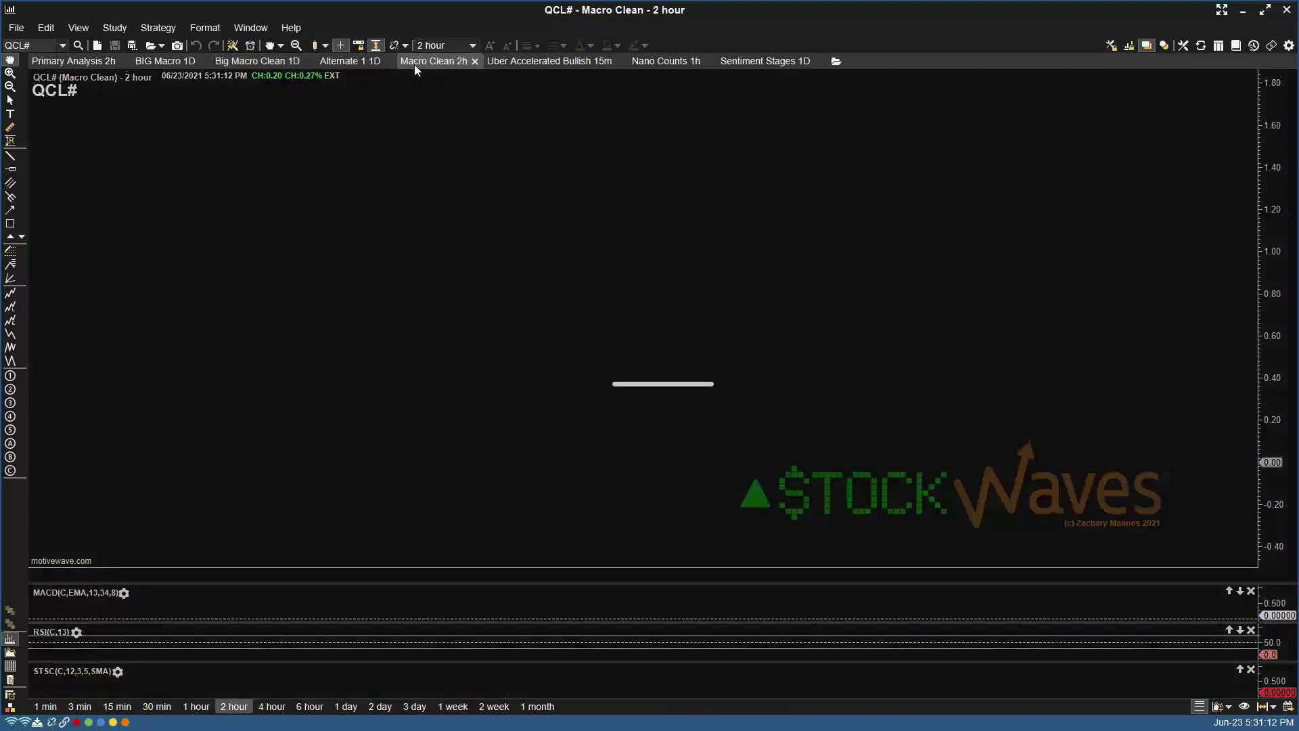
{"action": "scroll", "coordinate": [673, 304], "scroll_direction": "down", "scroll_amount": 6}
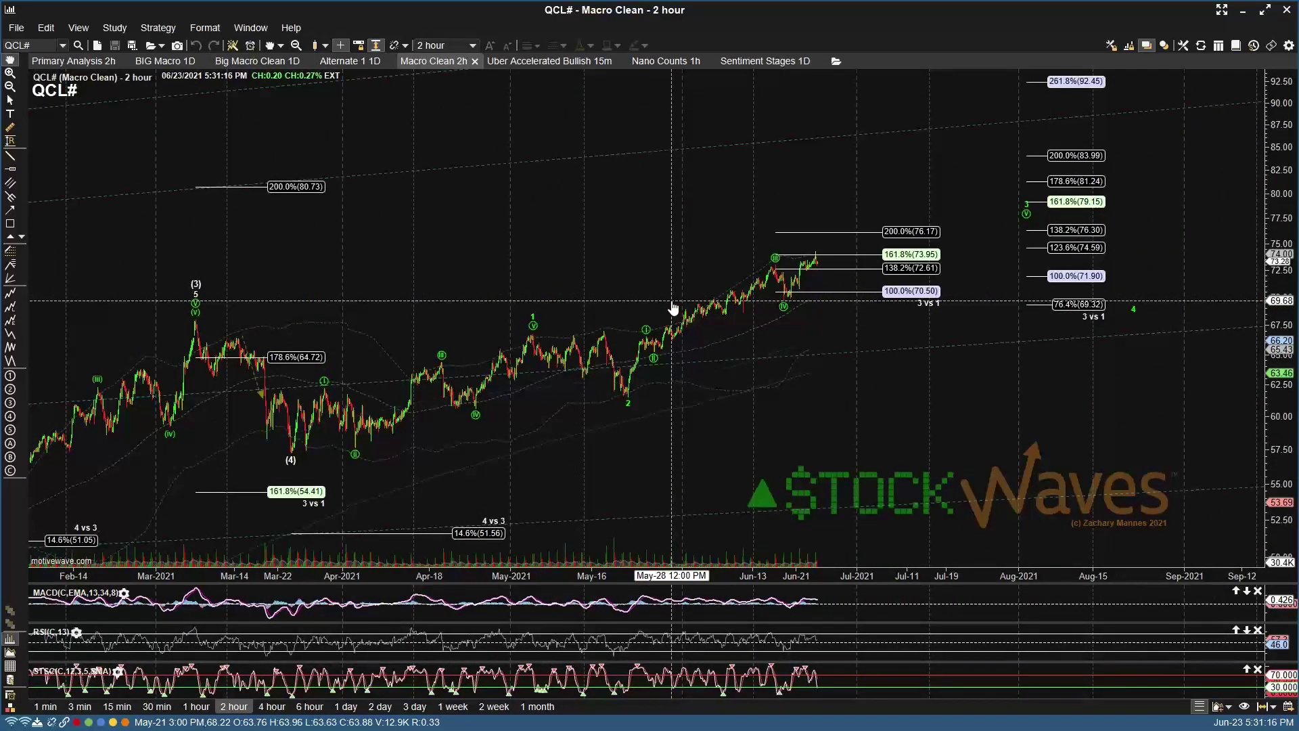
{"action": "scroll", "coordinate": [911, 383], "scroll_direction": "down", "scroll_amount": 5}
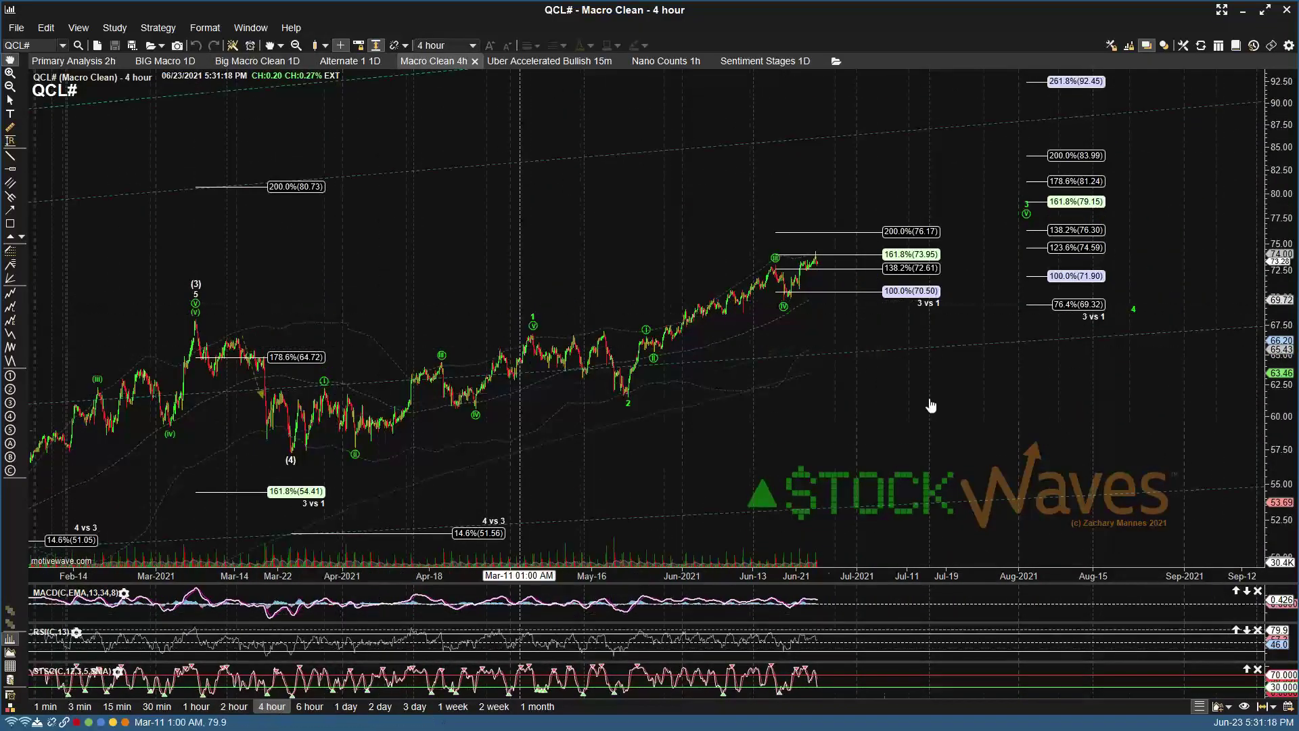
{"action": "scroll", "coordinate": [816, 346], "scroll_direction": "up", "scroll_amount": 4}
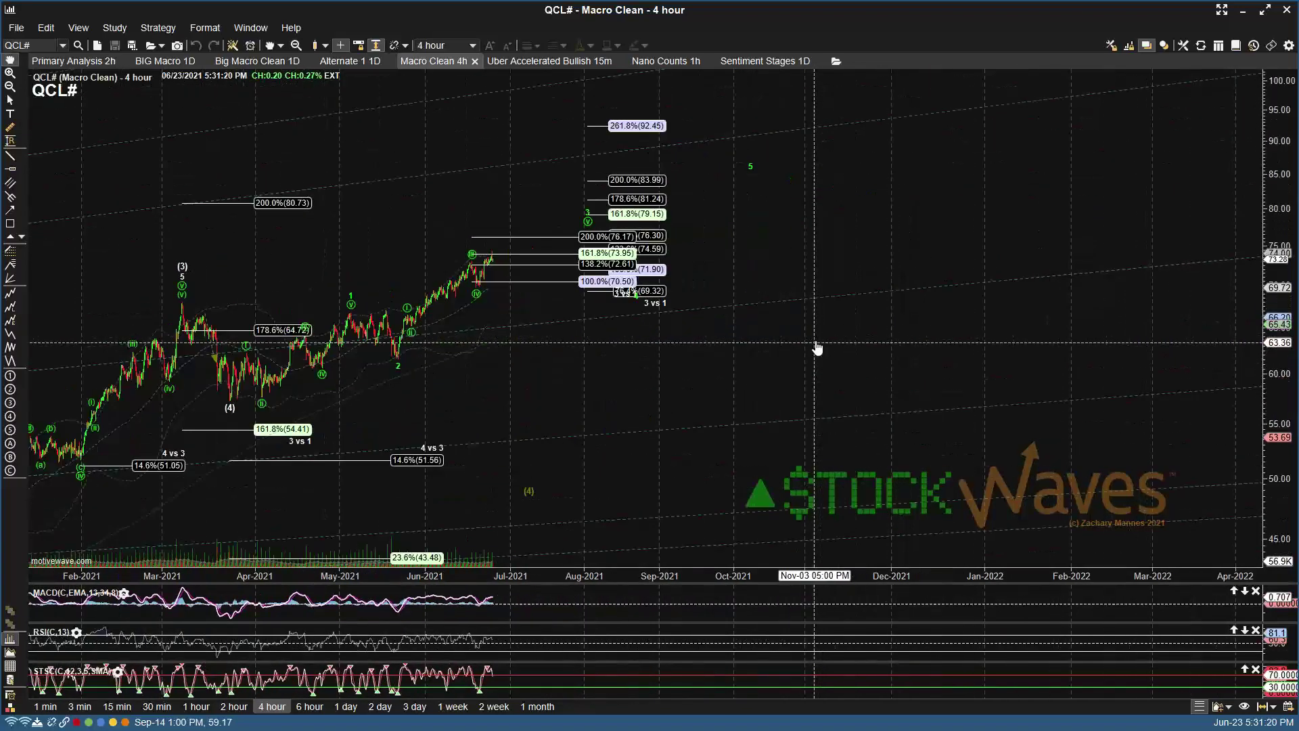
Step: Rescale the price axis to reach the white wave (5) endpoint and bring it back to about 93 in early December 2021
{"action": "left_click", "coordinate": [230, 408]}
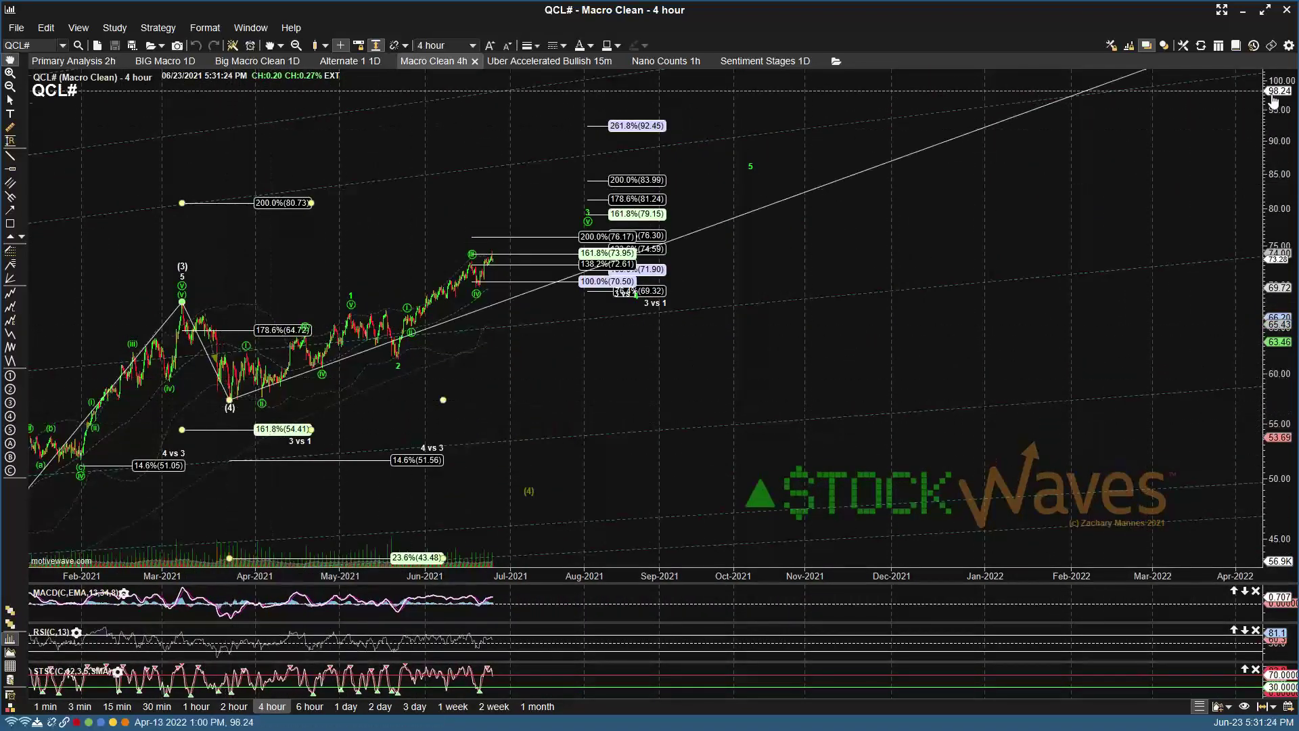
{"action": "left_click_drag", "start_coordinate": [1273, 100], "coordinate": [1240, 269]}
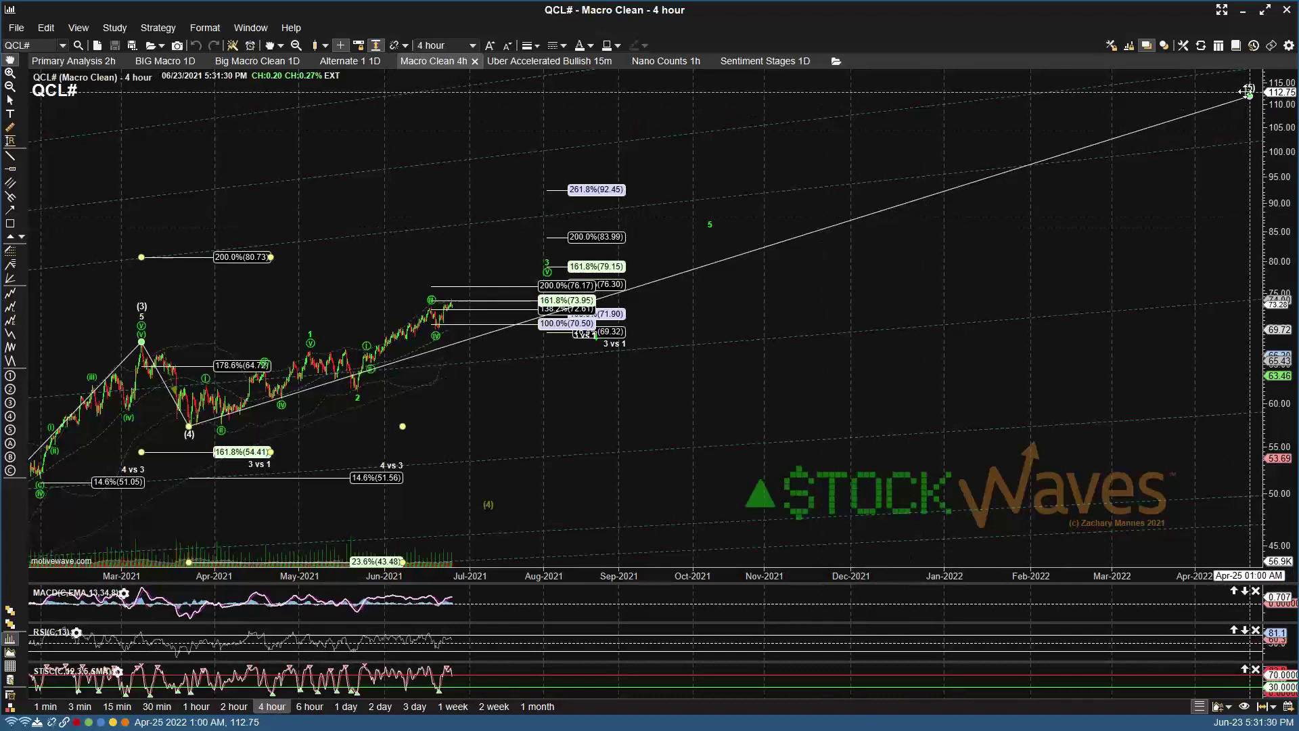
{"action": "left_click_drag", "start_coordinate": [1248, 90], "coordinate": [873, 186]}
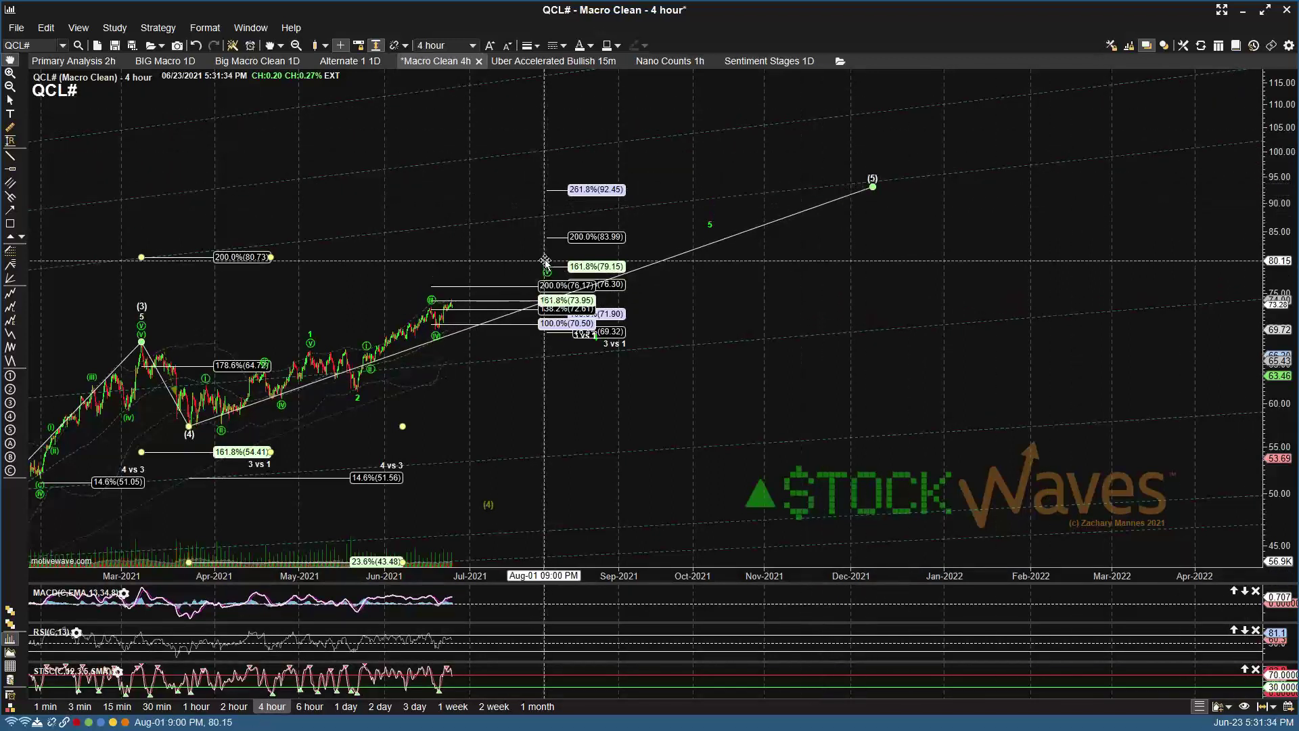
Step: Move green wave 3 to about August 18, 2021 near 78, wave 4 to late September near 69, and wave 5 to December 6 near 88
{"action": "left_click_drag", "start_coordinate": [545, 261], "coordinate": [587, 274]}
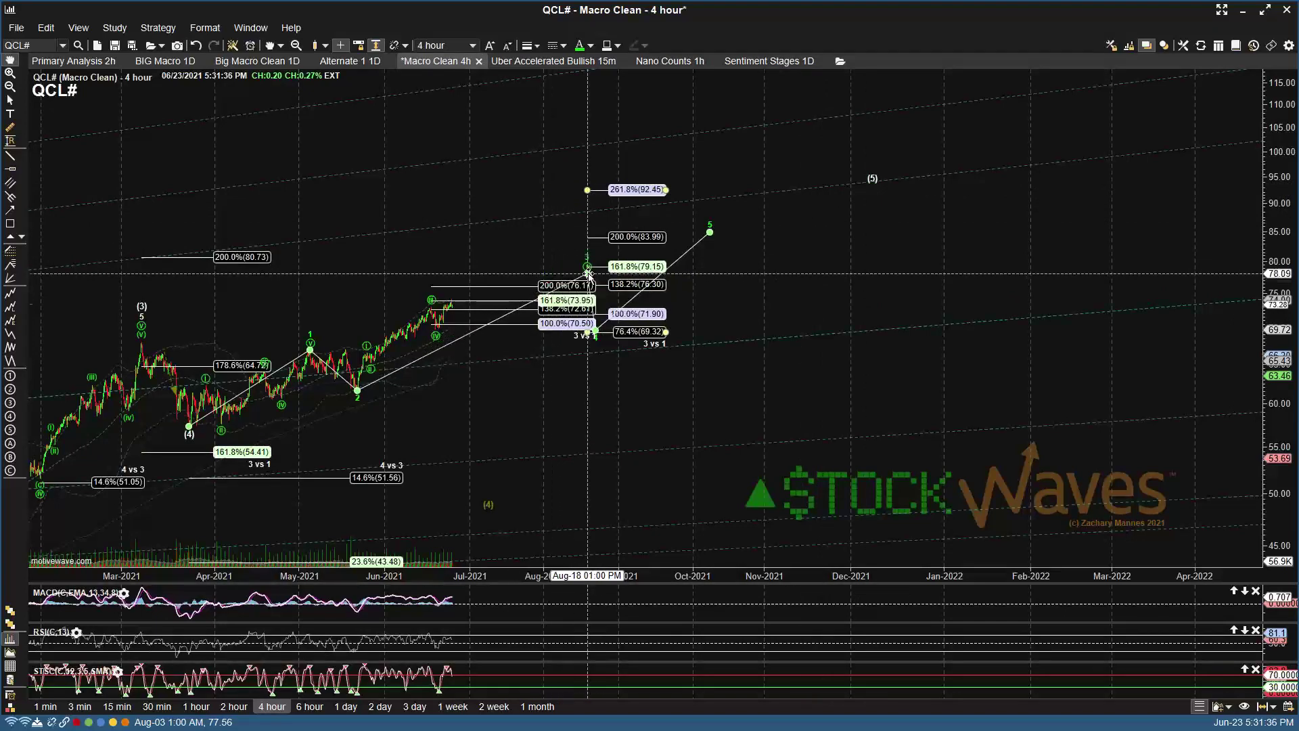
{"action": "left_click_drag", "start_coordinate": [594, 333], "coordinate": [680, 332]}
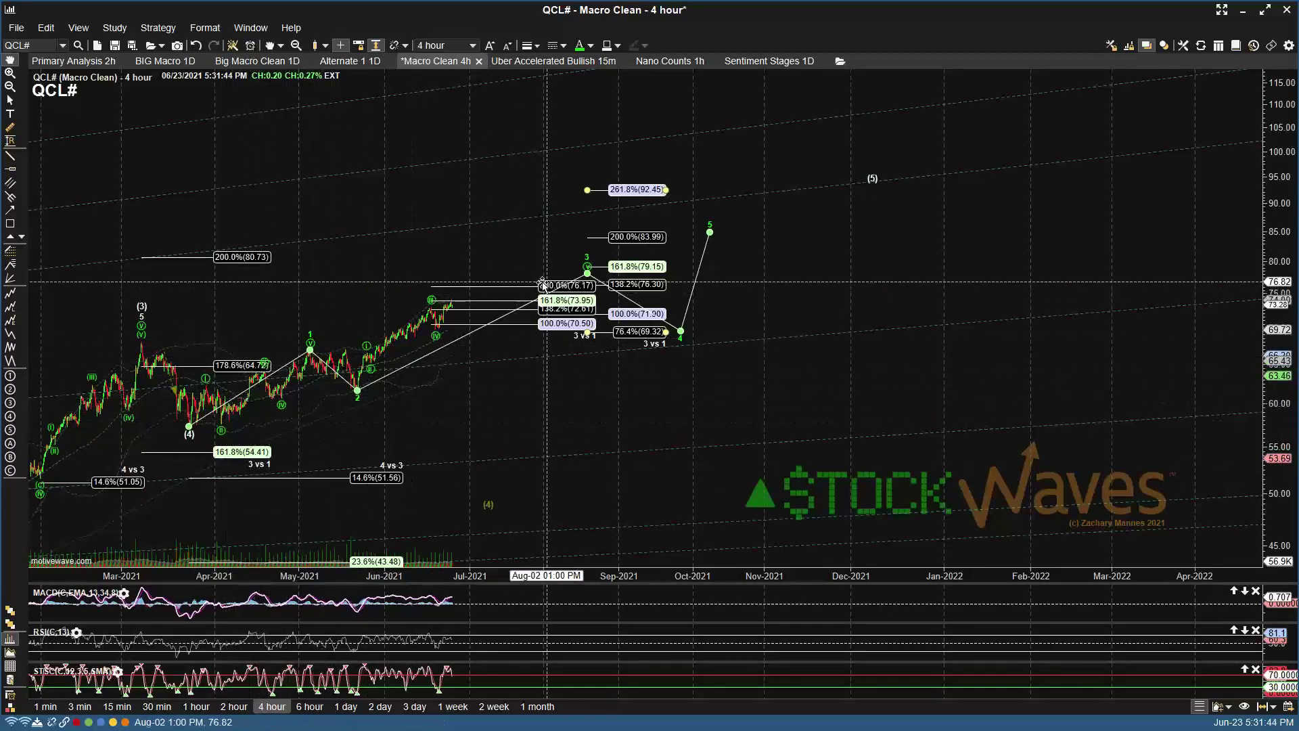
{"action": "left_click_drag", "start_coordinate": [709, 232], "coordinate": [864, 214]}
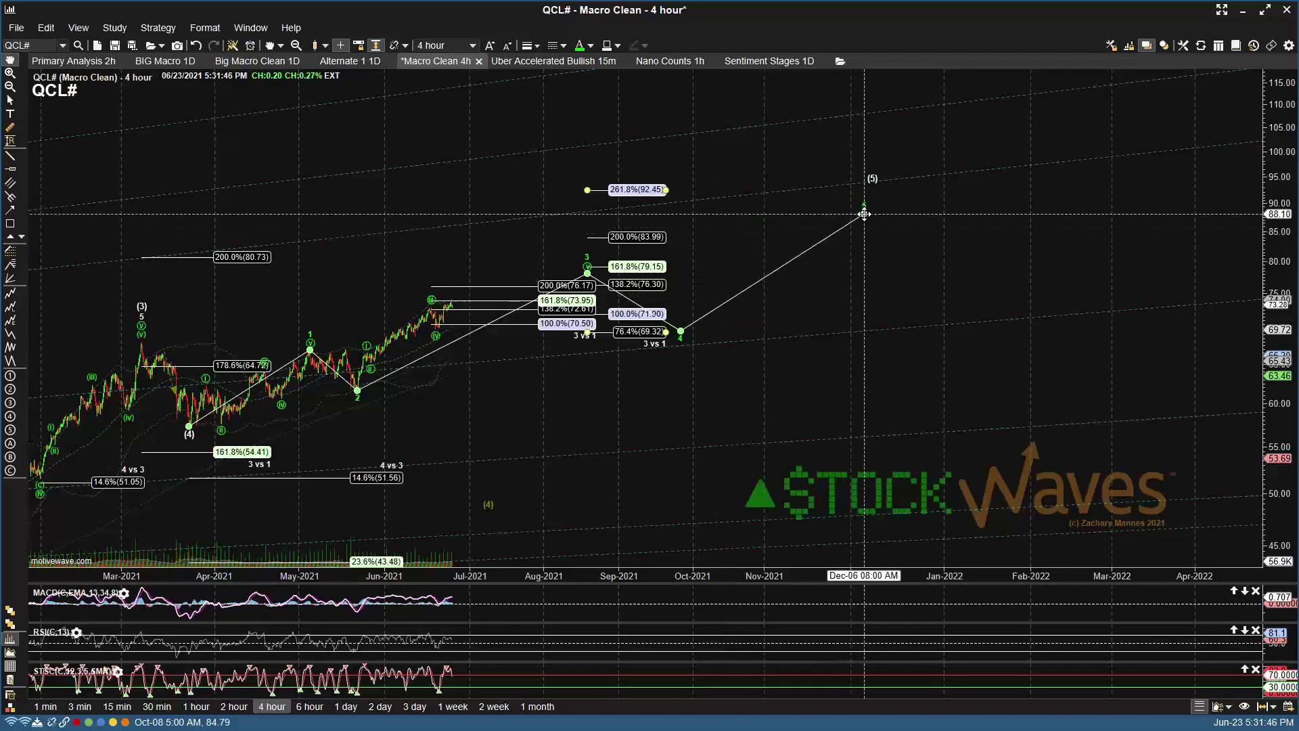
Step: Place green wave 3 at the 161.8% level in late August 2021, wave 4 near 70 in early November, and wave 5 near 92.5 in January 2022
{"action": "left_click_drag", "start_coordinate": [587, 273], "coordinate": [607, 266]}
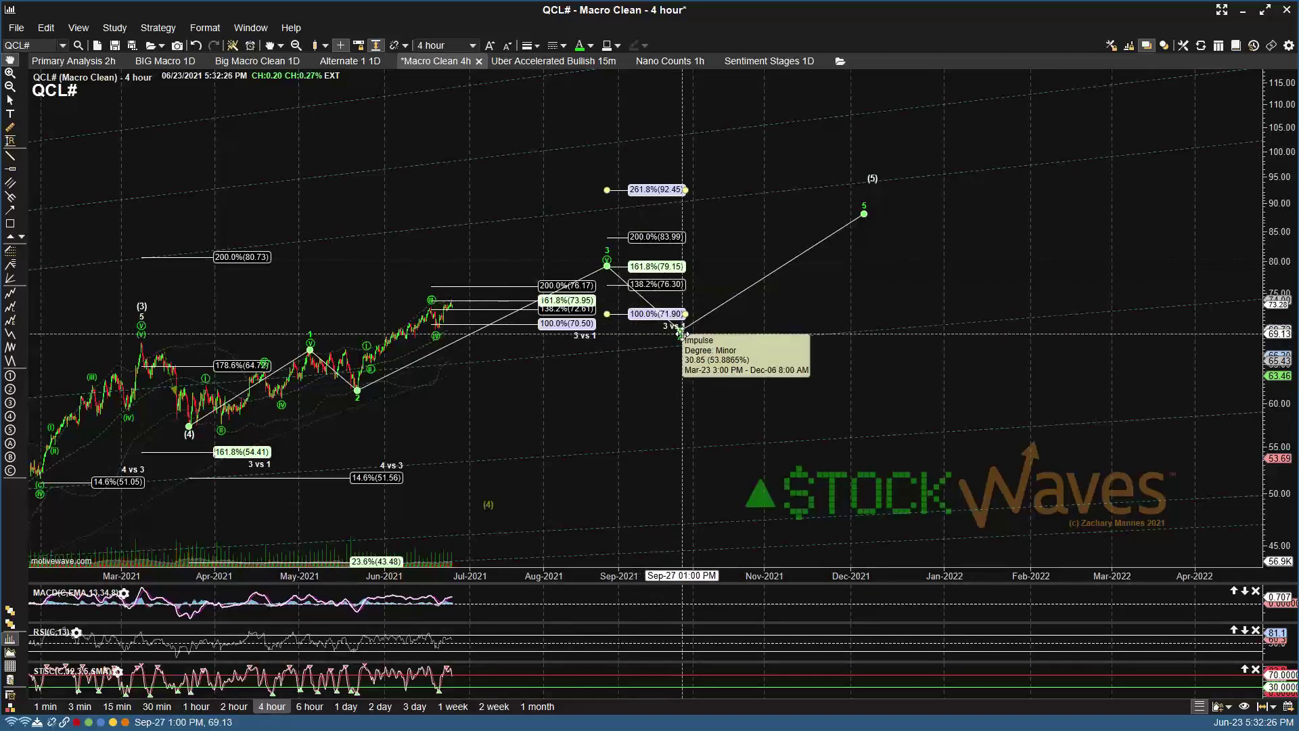
{"action": "left_click_drag", "start_coordinate": [681, 332], "coordinate": [765, 337]}
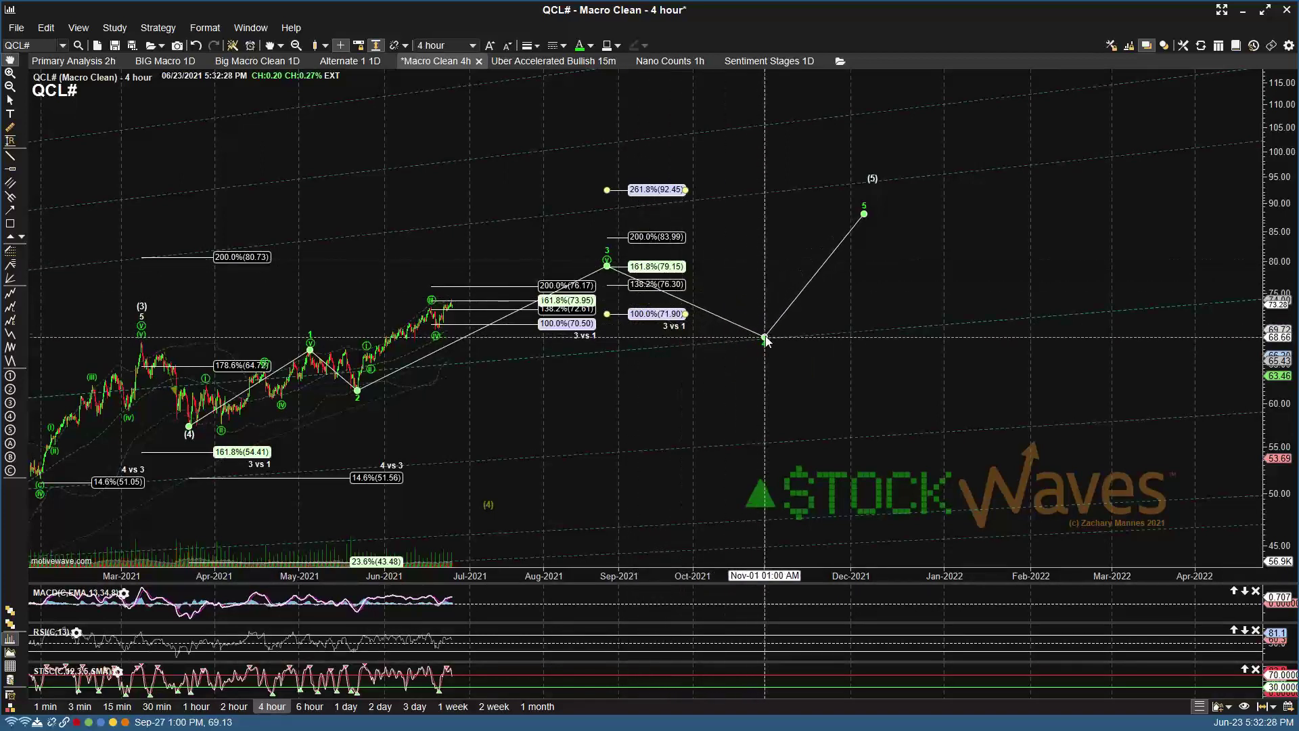
{"action": "key", "text": "ctrl+s"}
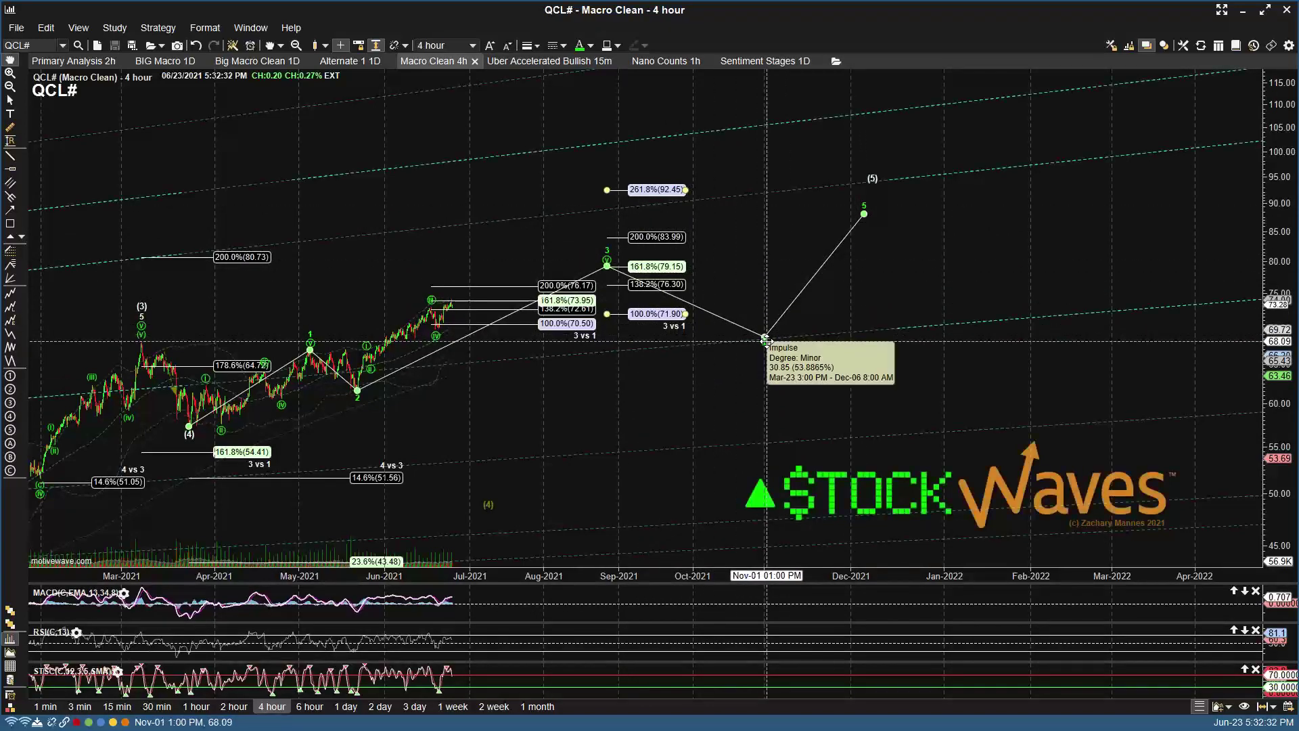
{"action": "left_click_drag", "start_coordinate": [764, 339], "coordinate": [767, 329]}
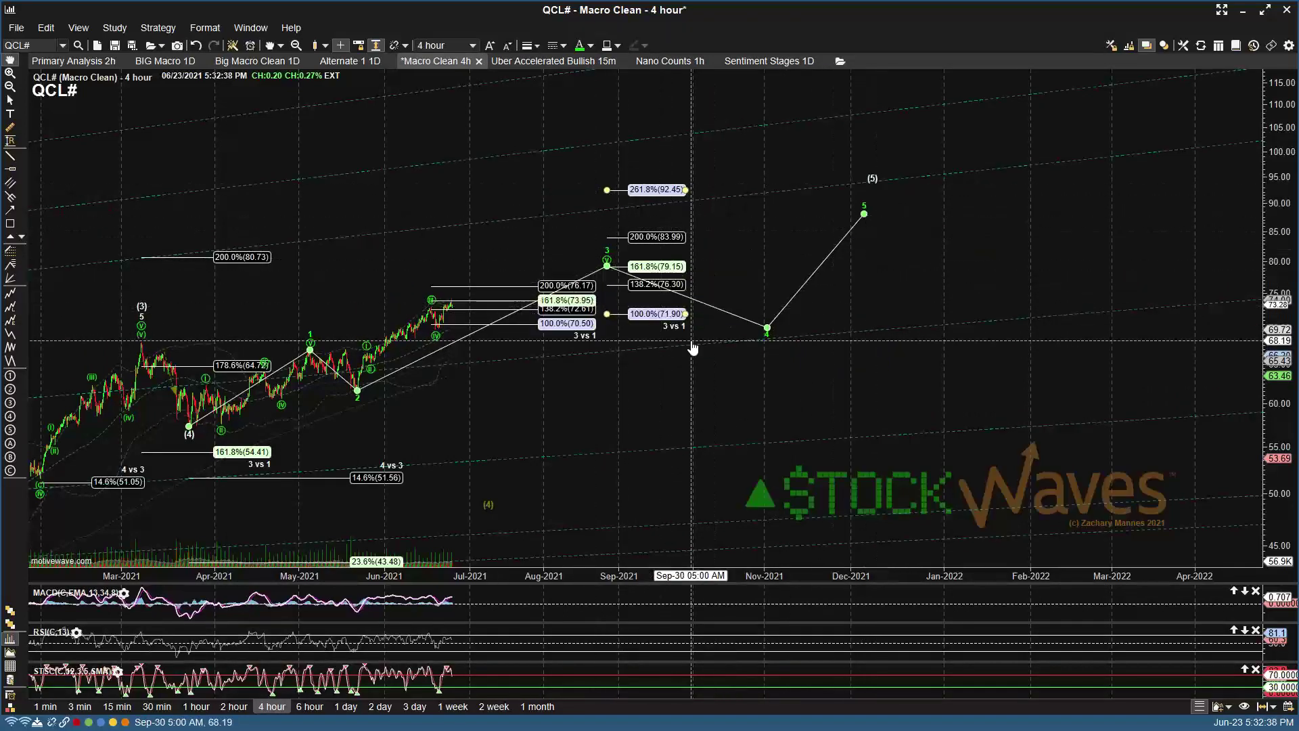
{"action": "left_click_drag", "start_coordinate": [864, 214], "coordinate": [1001, 188]}
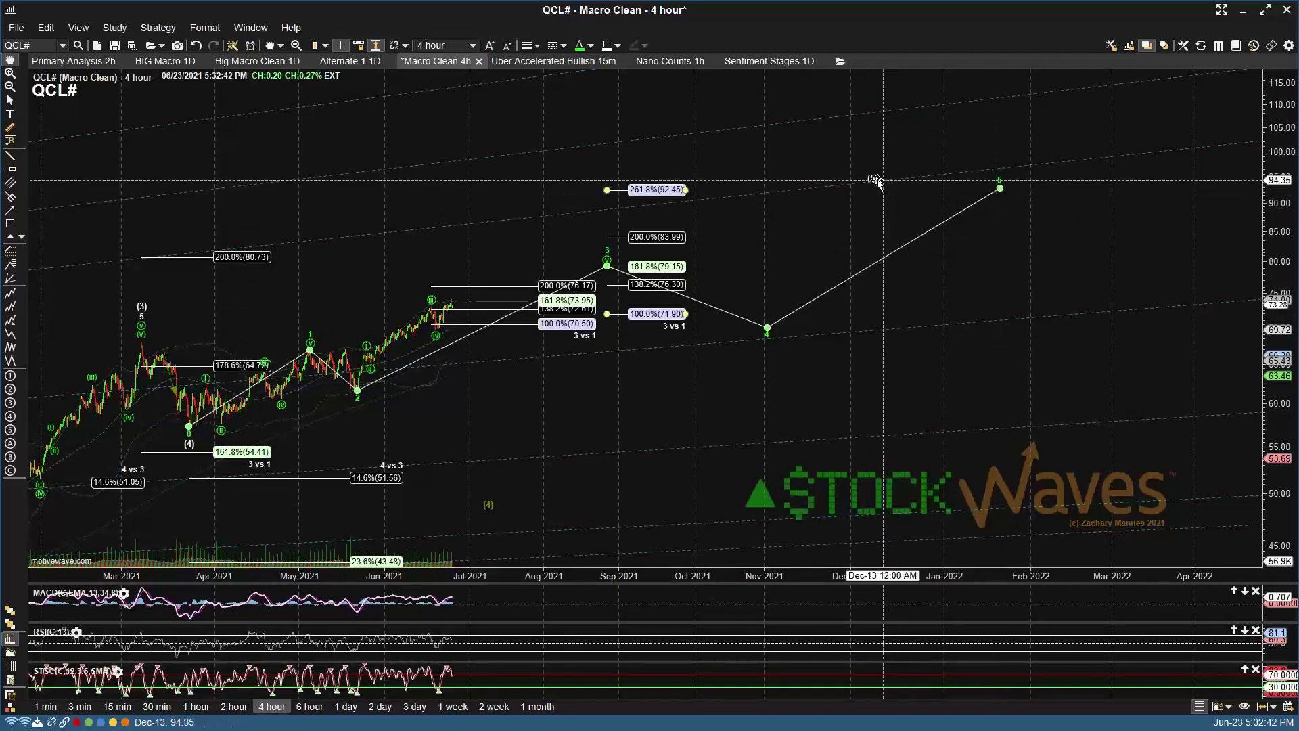
Step: Align the white wave (5) endpoint with green wave 5 at about January 20, 2022 and check it against the 261.8% level
{"action": "left_click", "coordinate": [873, 188]}
{"action": "left_click_drag", "start_coordinate": [873, 189], "coordinate": [1000, 188]}
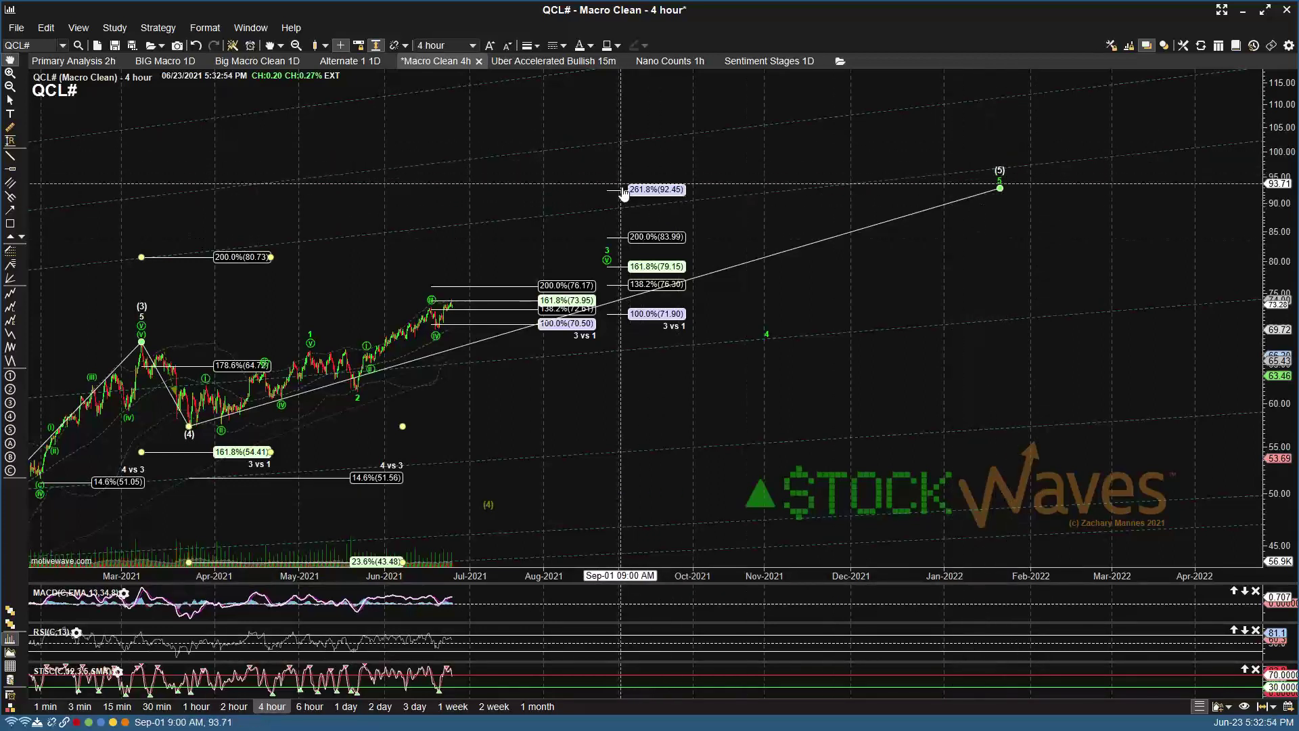
{"action": "mouse_move", "coordinate": [644, 191]}
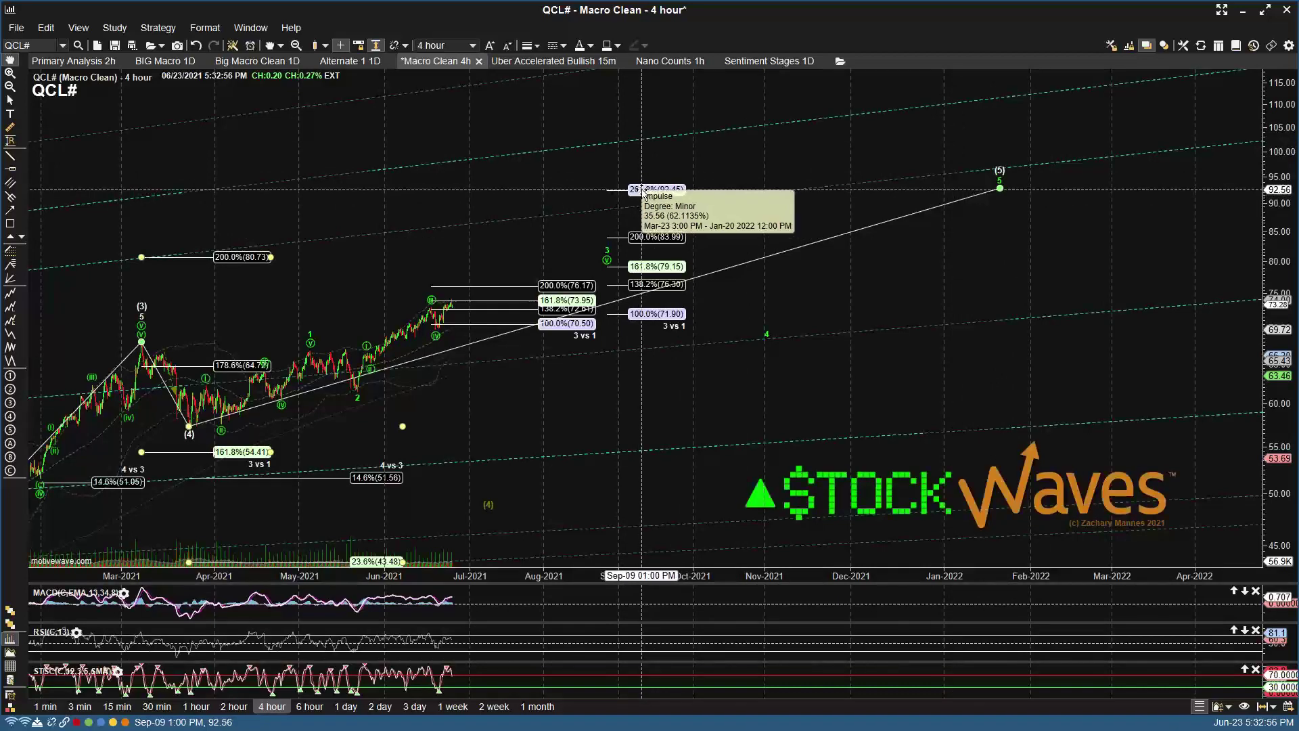
{"action": "left_click", "coordinate": [33, 62]}
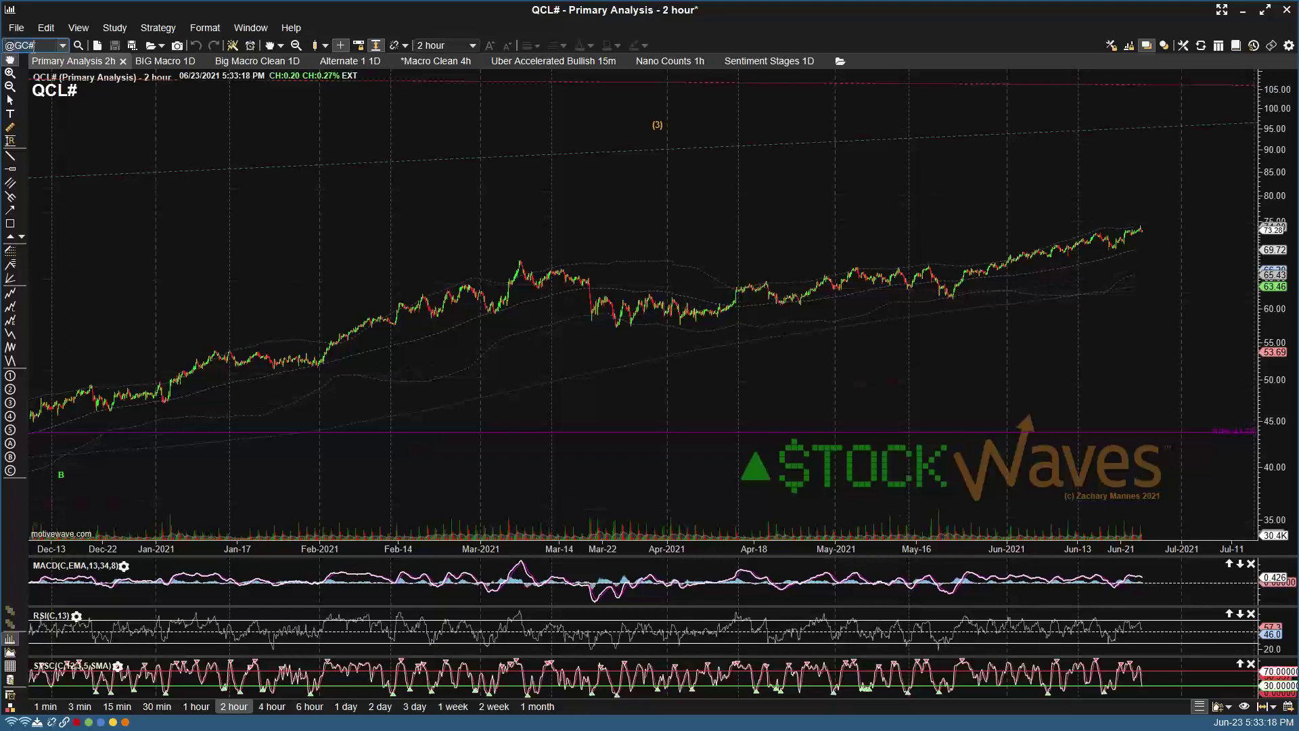
{"action": "key", "text": "Return"}
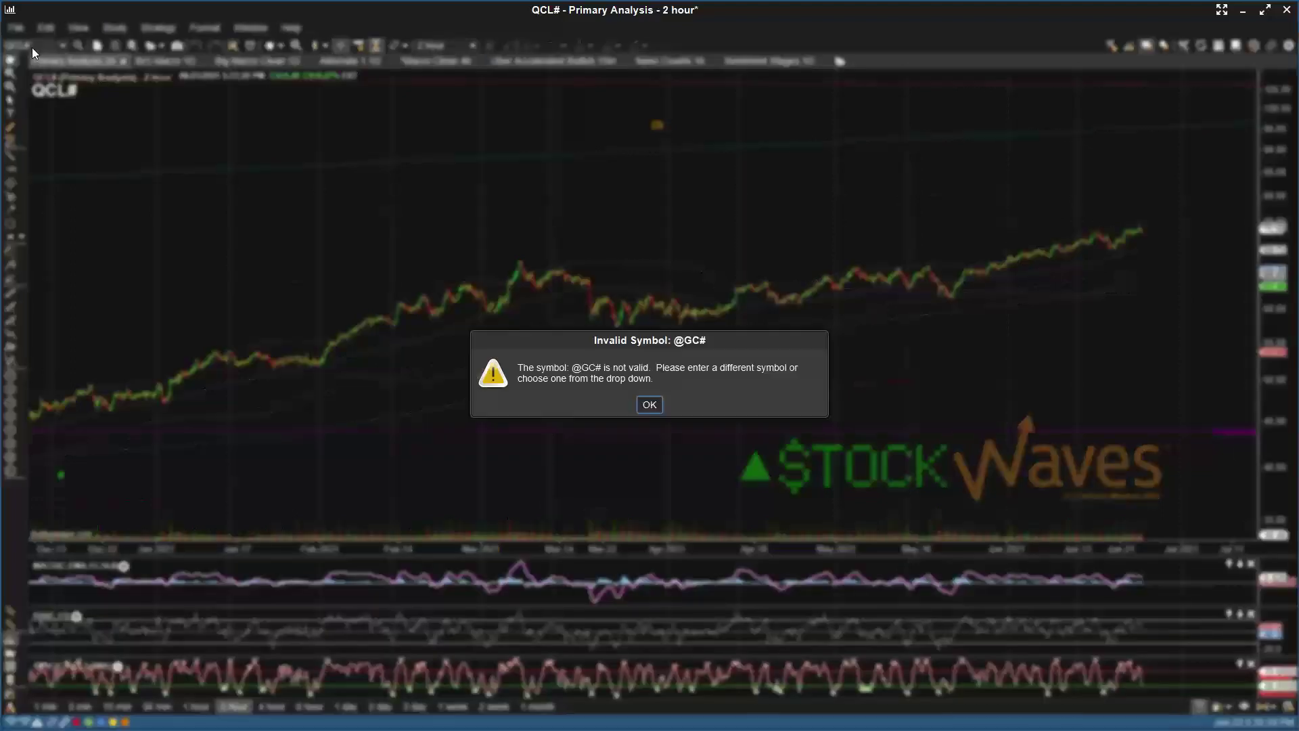
{"action": "left_click", "coordinate": [660, 404]}
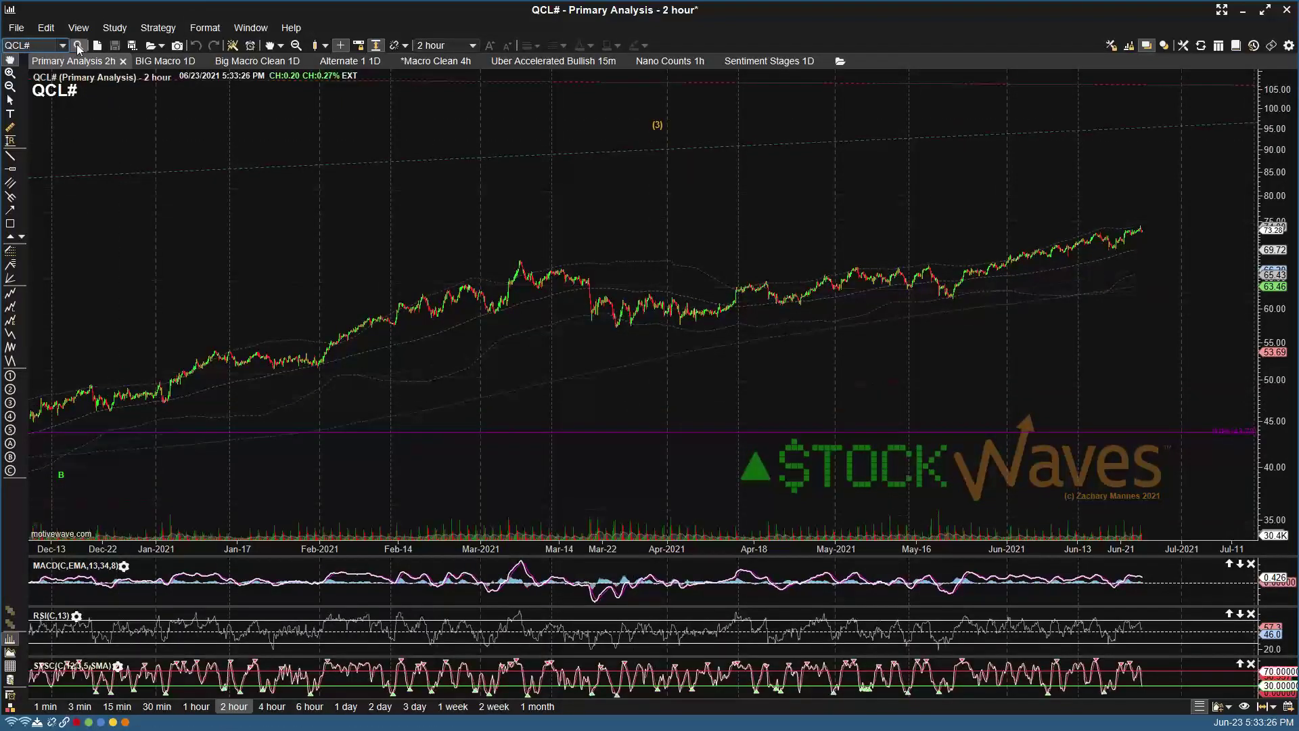
{"action": "left_click", "coordinate": [77, 46]}
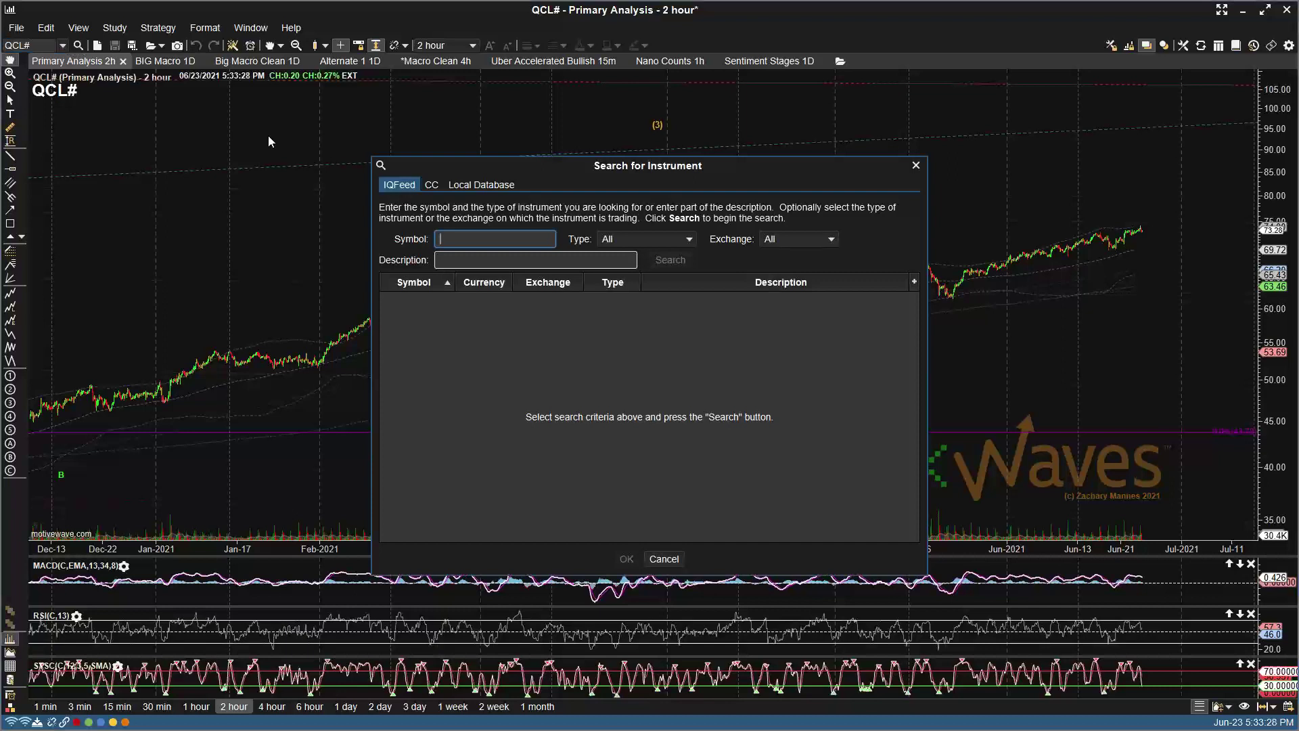
{"action": "type", "text": "@qg#"}
{"action": "key", "text": "Return"}
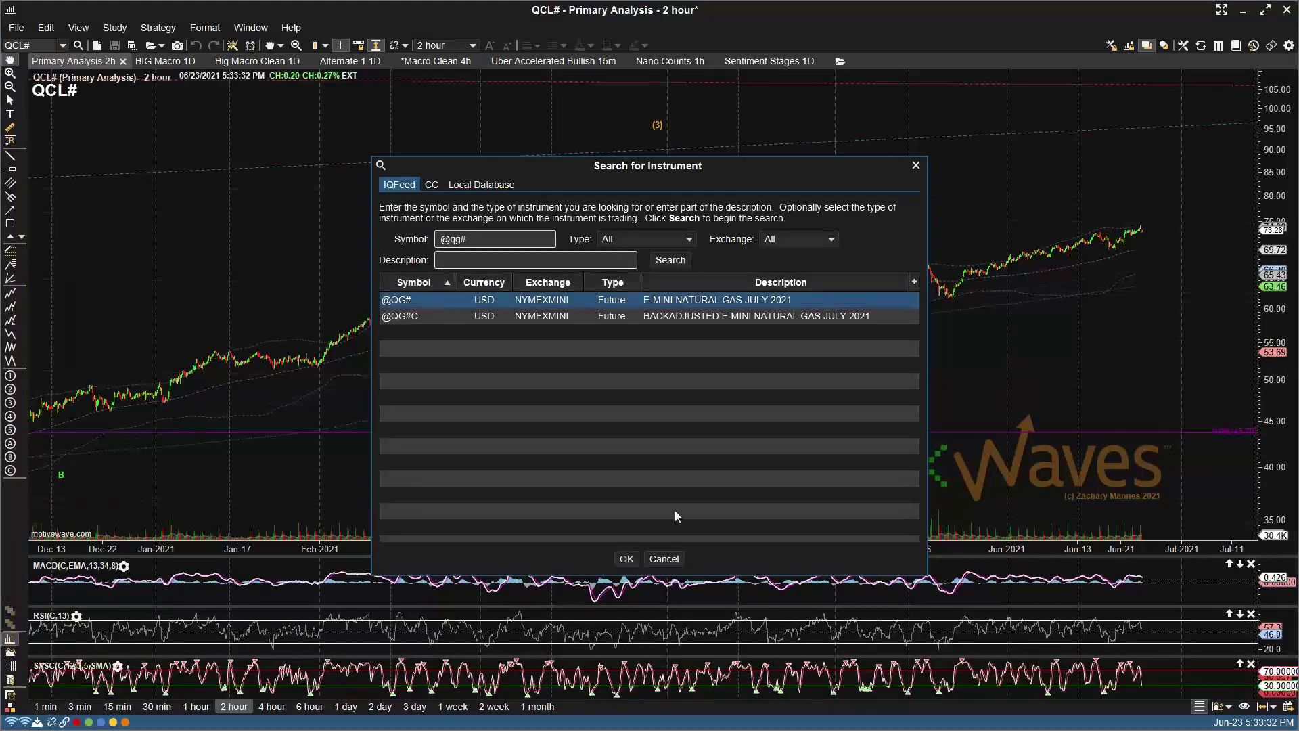
{"action": "left_click", "coordinate": [628, 559]}
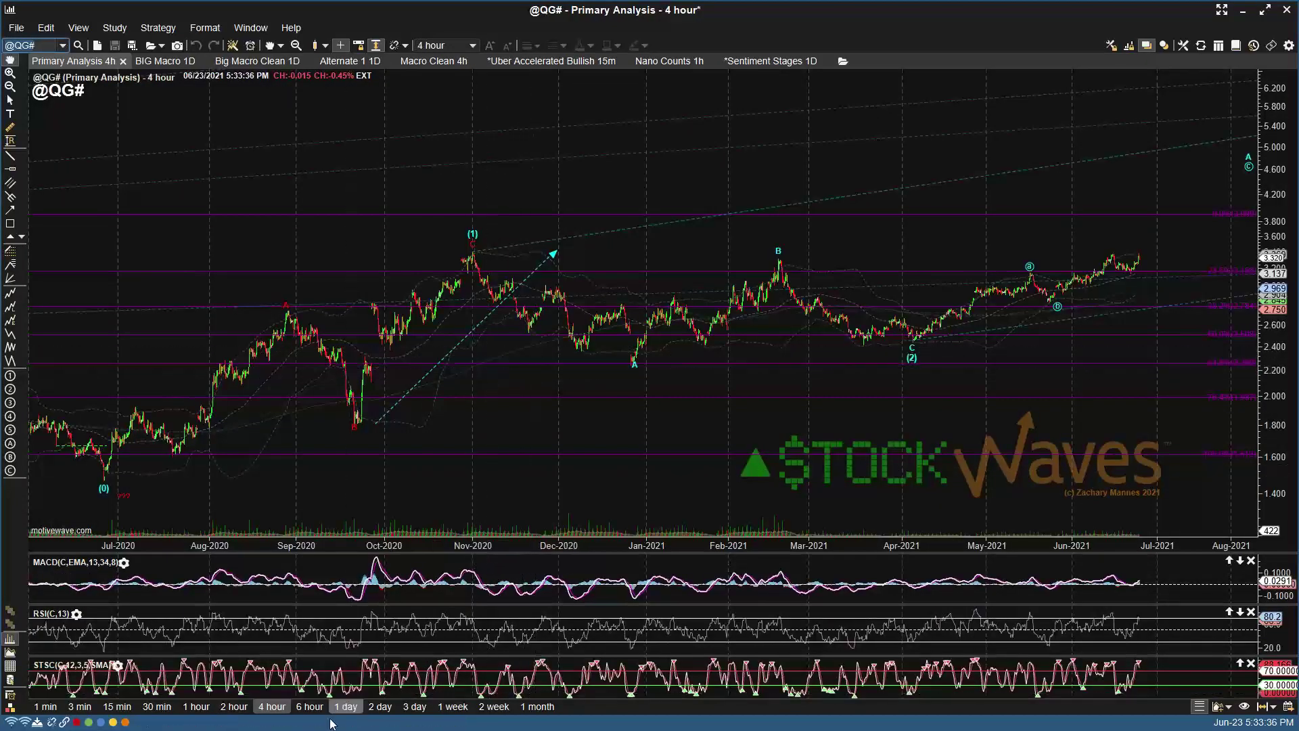
{"action": "left_click", "coordinate": [304, 705]}
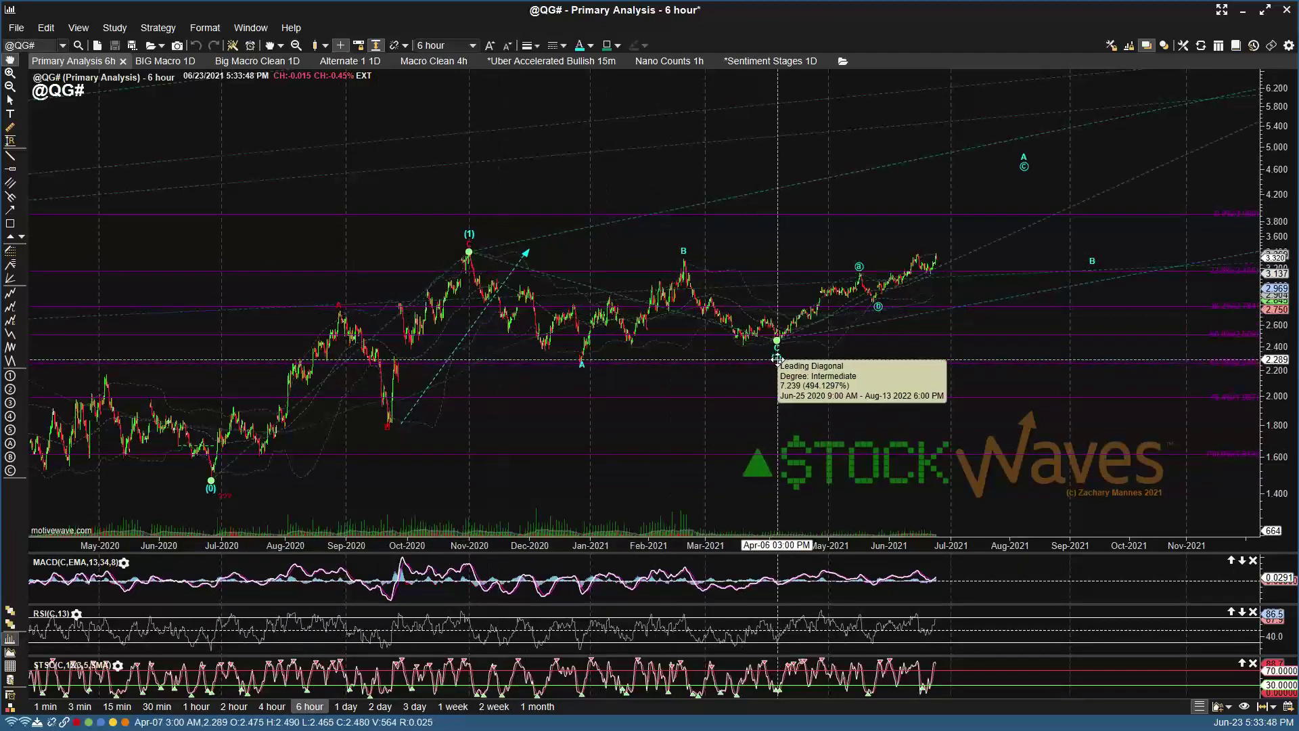
Step: Extend the 3 vs 1 Fibonacci projection at wave (3) downward to include the 61.8% level at 4.118
{"action": "scroll", "coordinate": [772, 361], "scroll_direction": "down", "scroll_amount": 4}
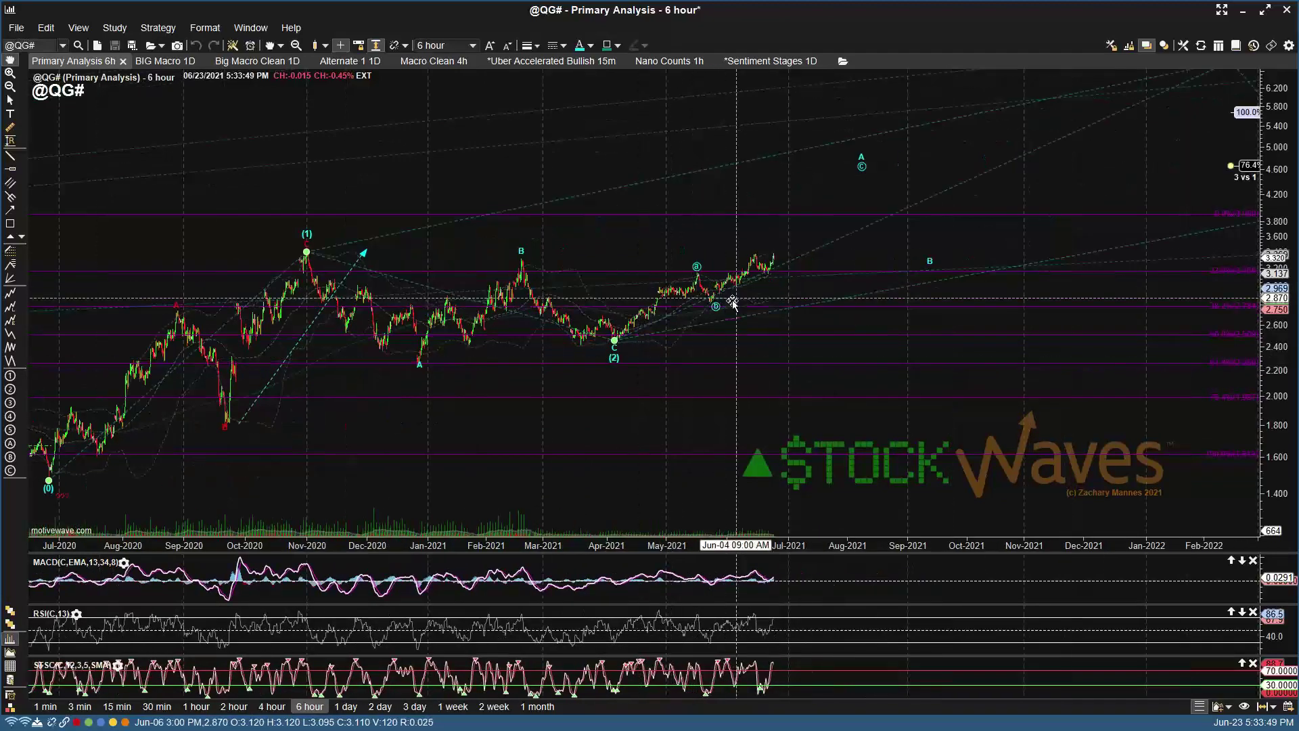
{"action": "scroll", "coordinate": [826, 240], "scroll_direction": "down", "scroll_amount": 1}
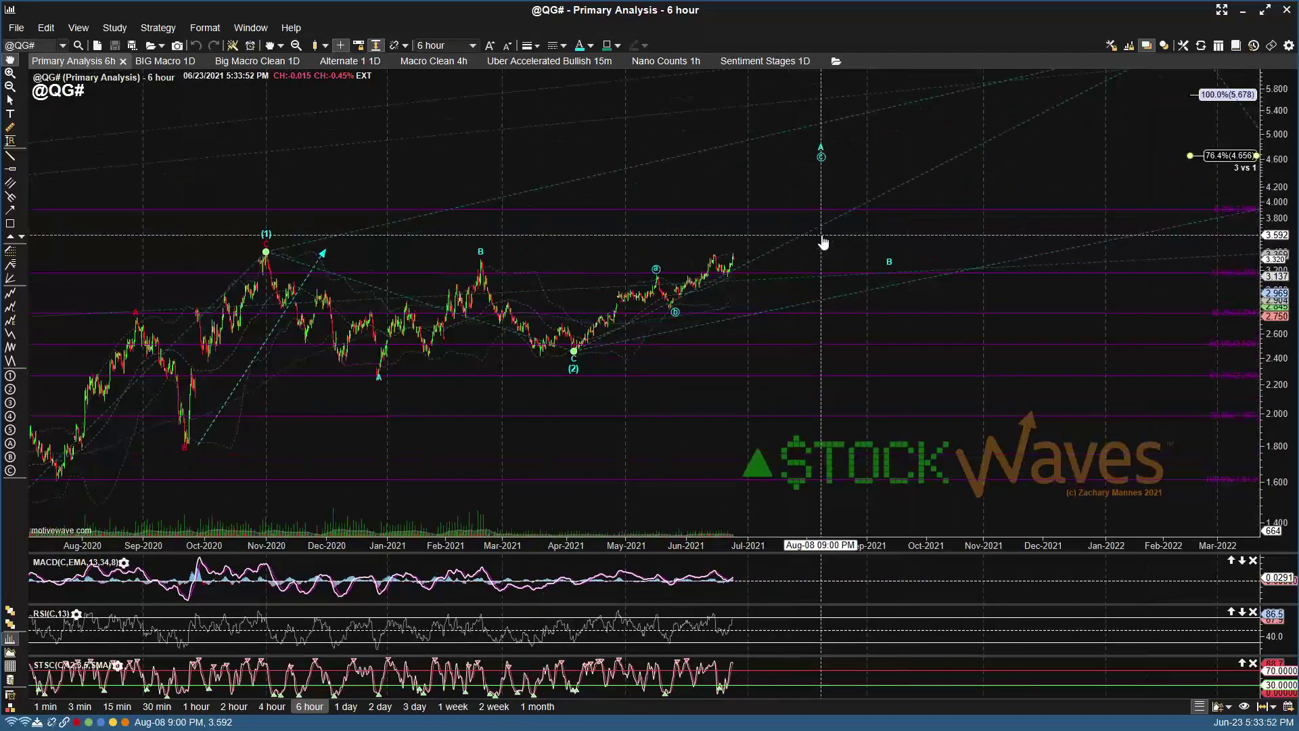
{"action": "left_click_drag", "start_coordinate": [1256, 71], "coordinate": [1242, 136]}
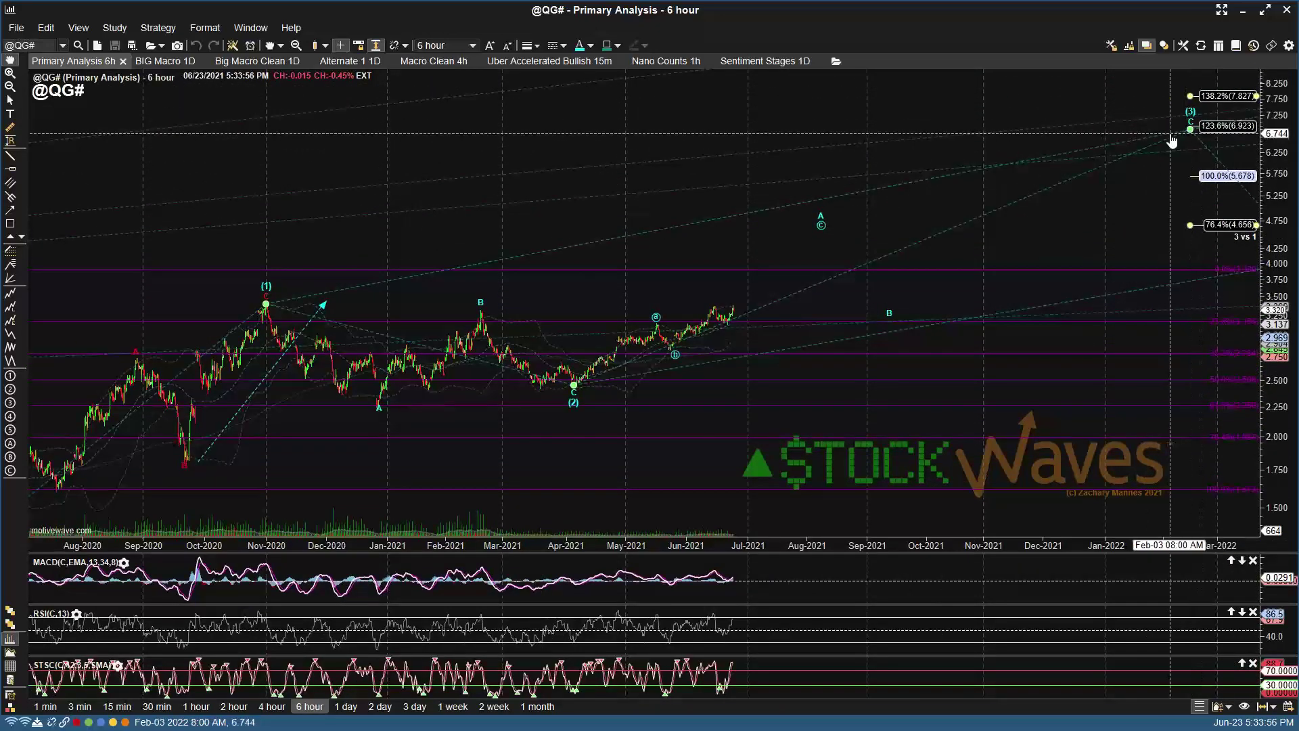
{"action": "mouse_move", "coordinate": [1188, 177]}
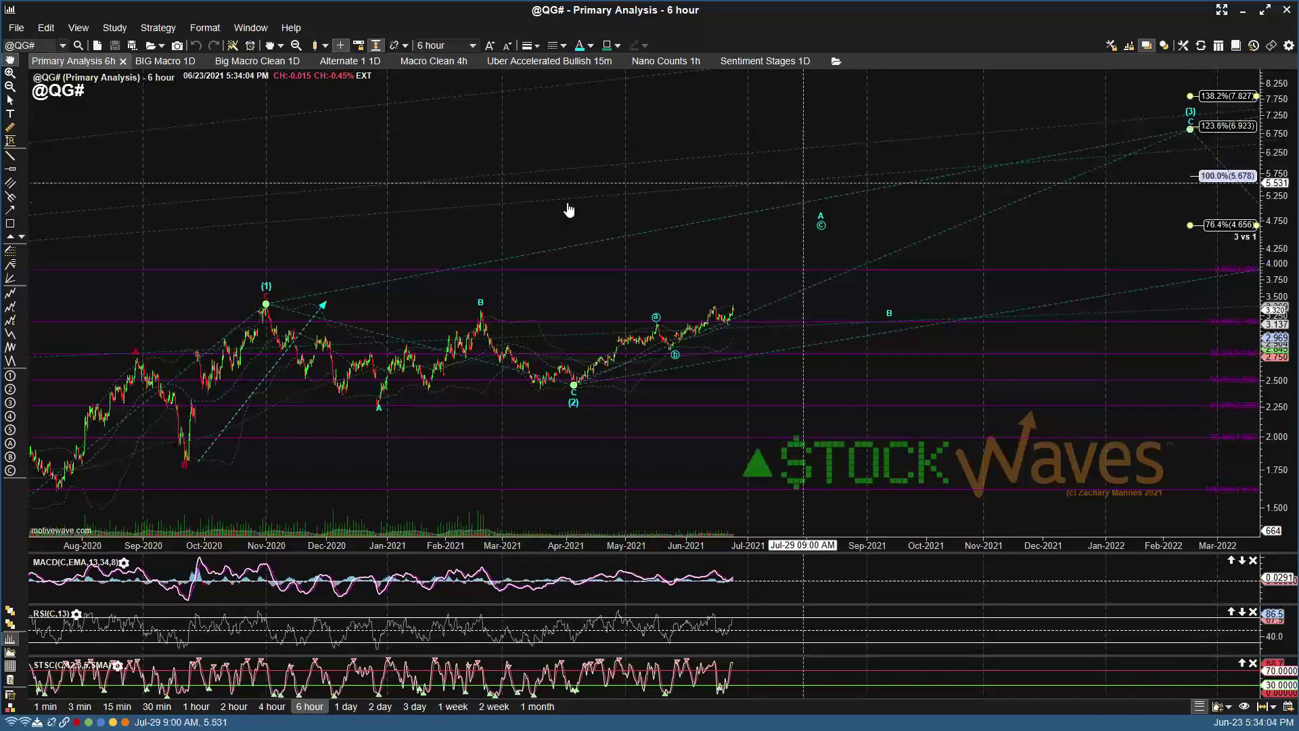
{"action": "scroll", "coordinate": [760, 268], "scroll_direction": "down", "scroll_amount": 2}
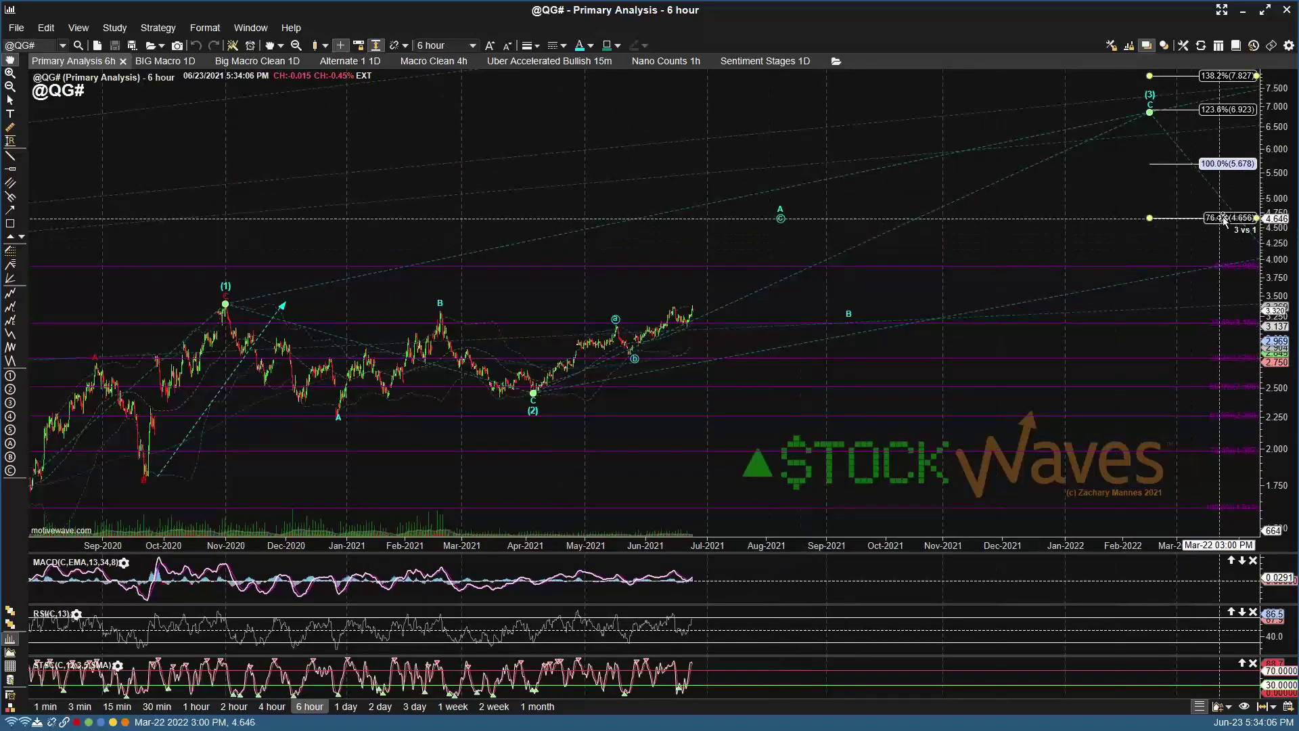
{"action": "left_click_drag", "start_coordinate": [1238, 225], "coordinate": [1244, 252]}
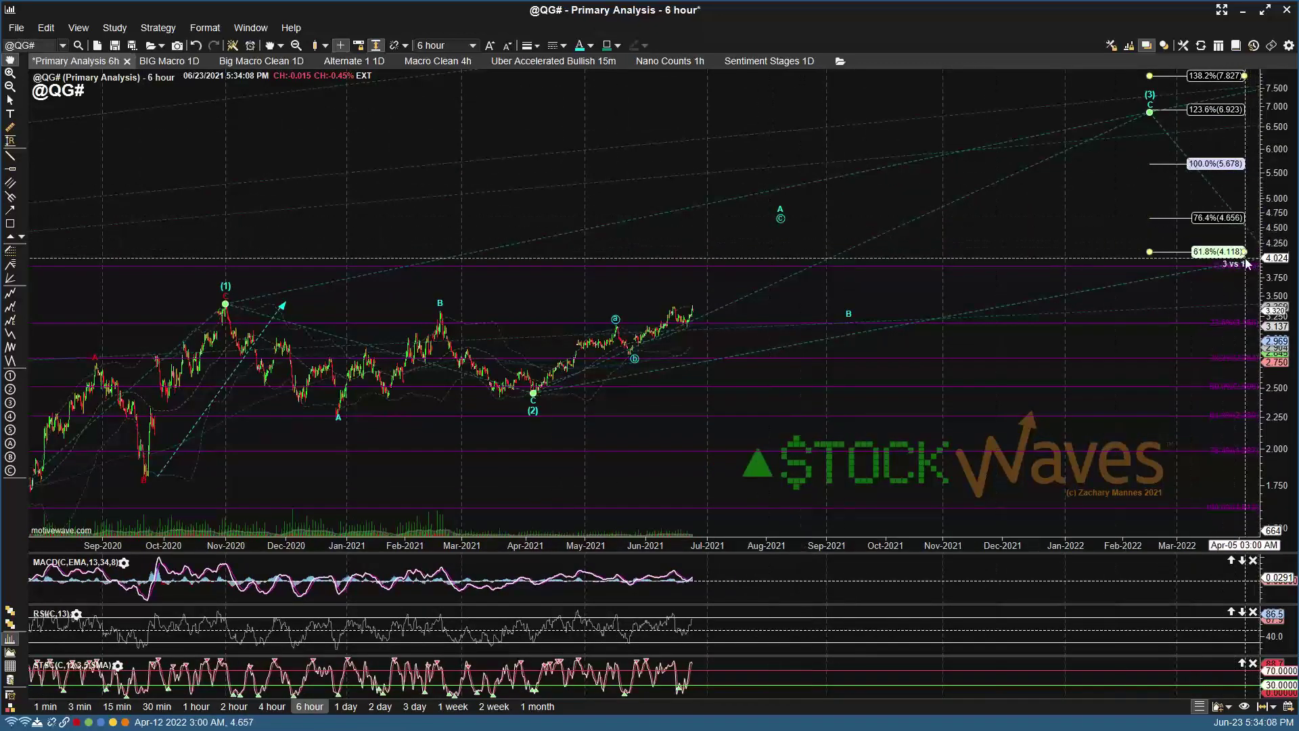
Step: Move projected wave A to late August 2021 near 4.45 and wave B to early October near 3.45
{"action": "left_click", "coordinate": [779, 218]}
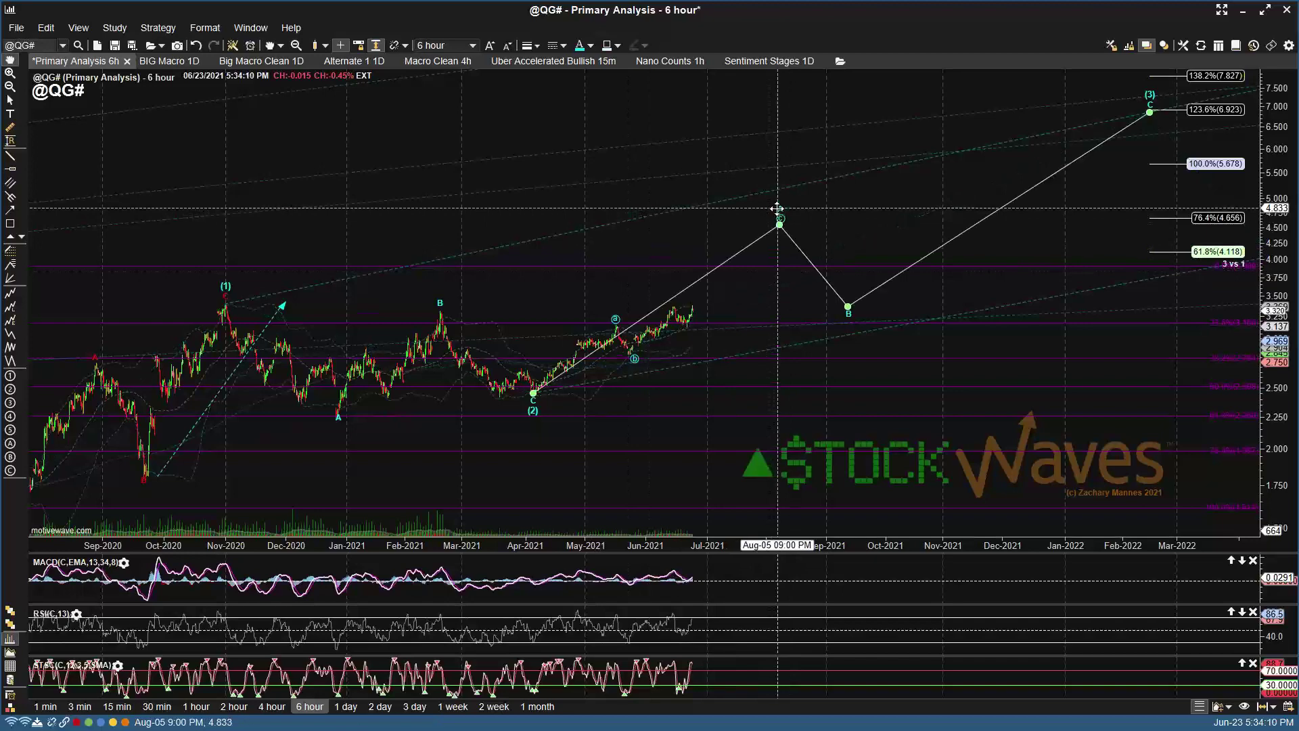
{"action": "left_click_drag", "start_coordinate": [779, 218], "coordinate": [803, 245]}
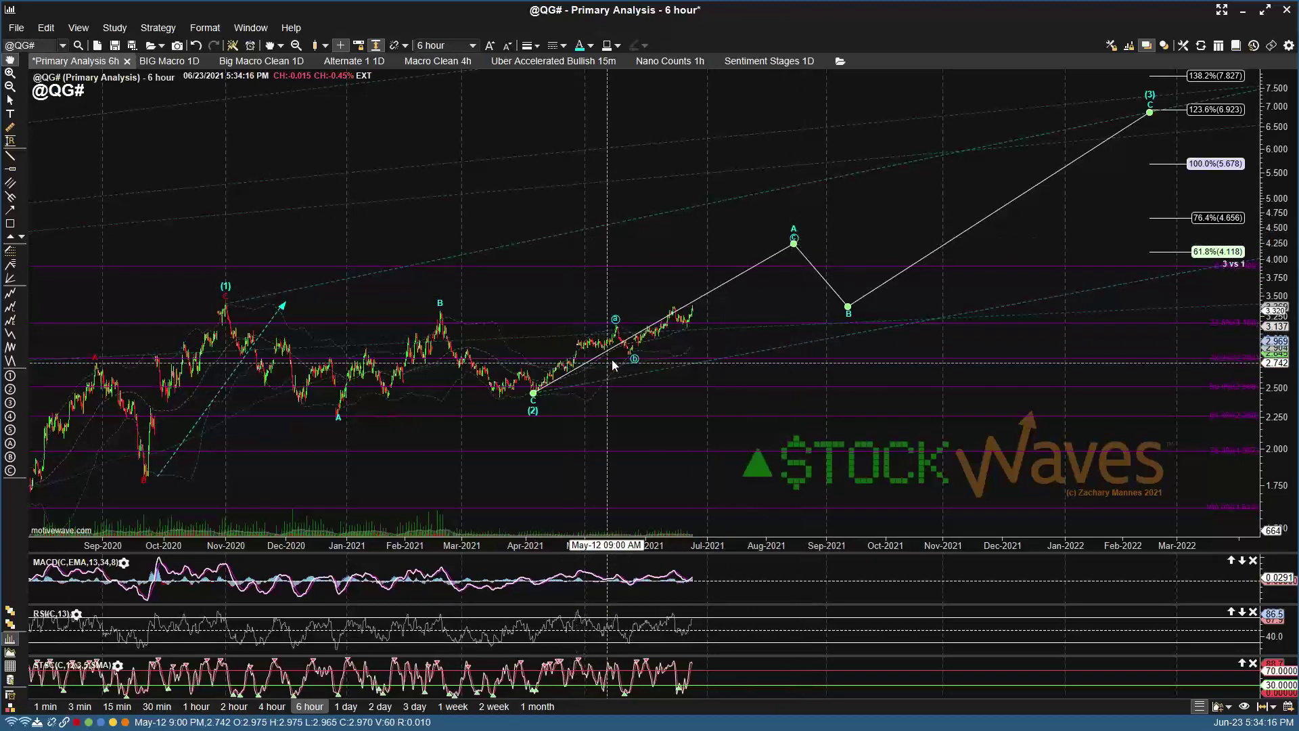
{"action": "left_click", "coordinate": [617, 328]}
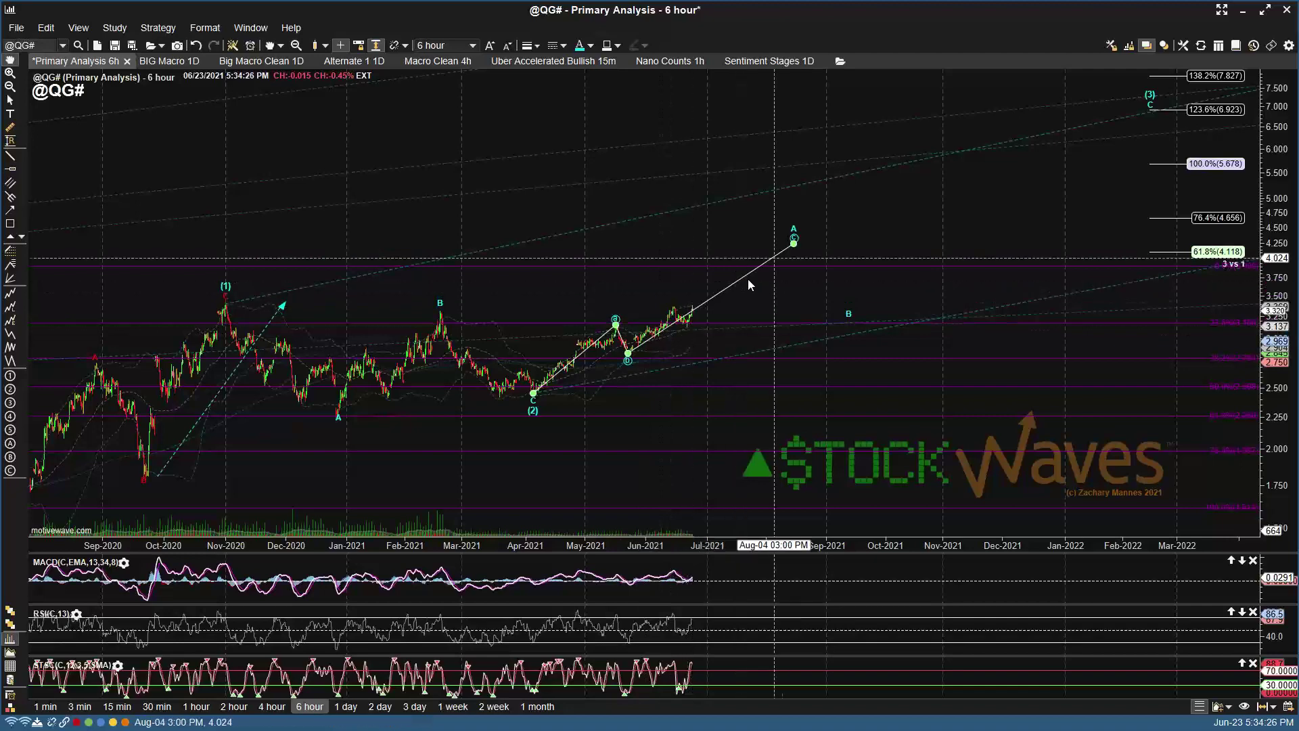
{"action": "left_click_drag", "start_coordinate": [795, 235], "coordinate": [815, 232]}
{"action": "left_click_drag", "start_coordinate": [847, 307], "coordinate": [888, 300]}
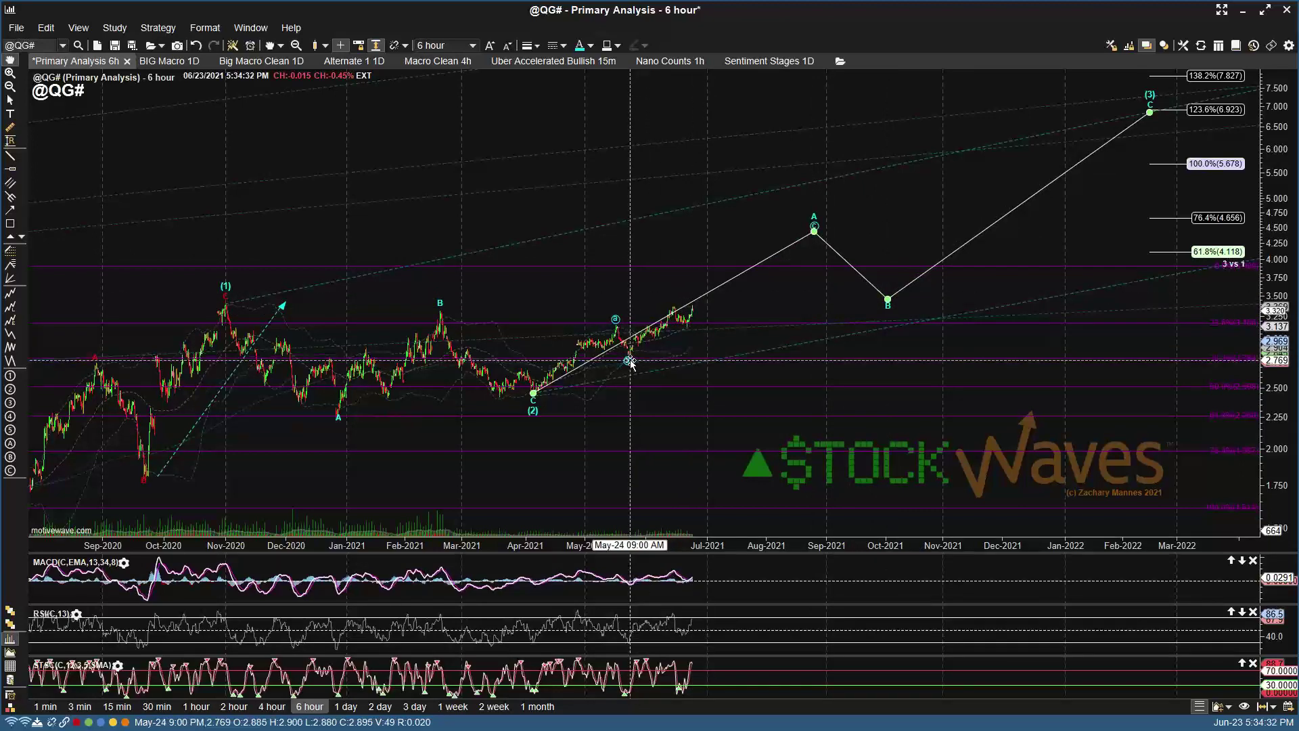
Step: Decompose circled wave c into a five-wave impulse (i) to (v), with wave (iii) near 4.00 in late July 2021
{"action": "right_click", "coordinate": [669, 332]}
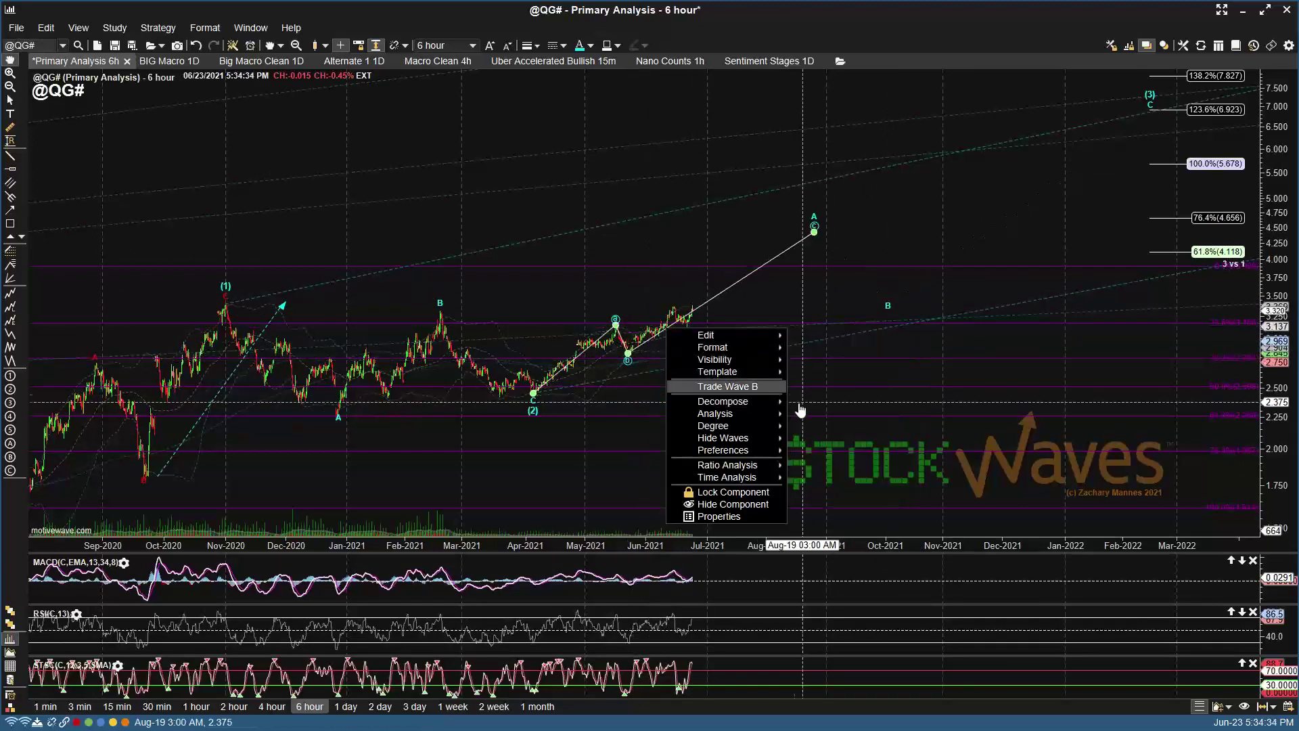
{"action": "mouse_move", "coordinate": [723, 402]}
{"action": "left_click", "coordinate": [816, 428]}
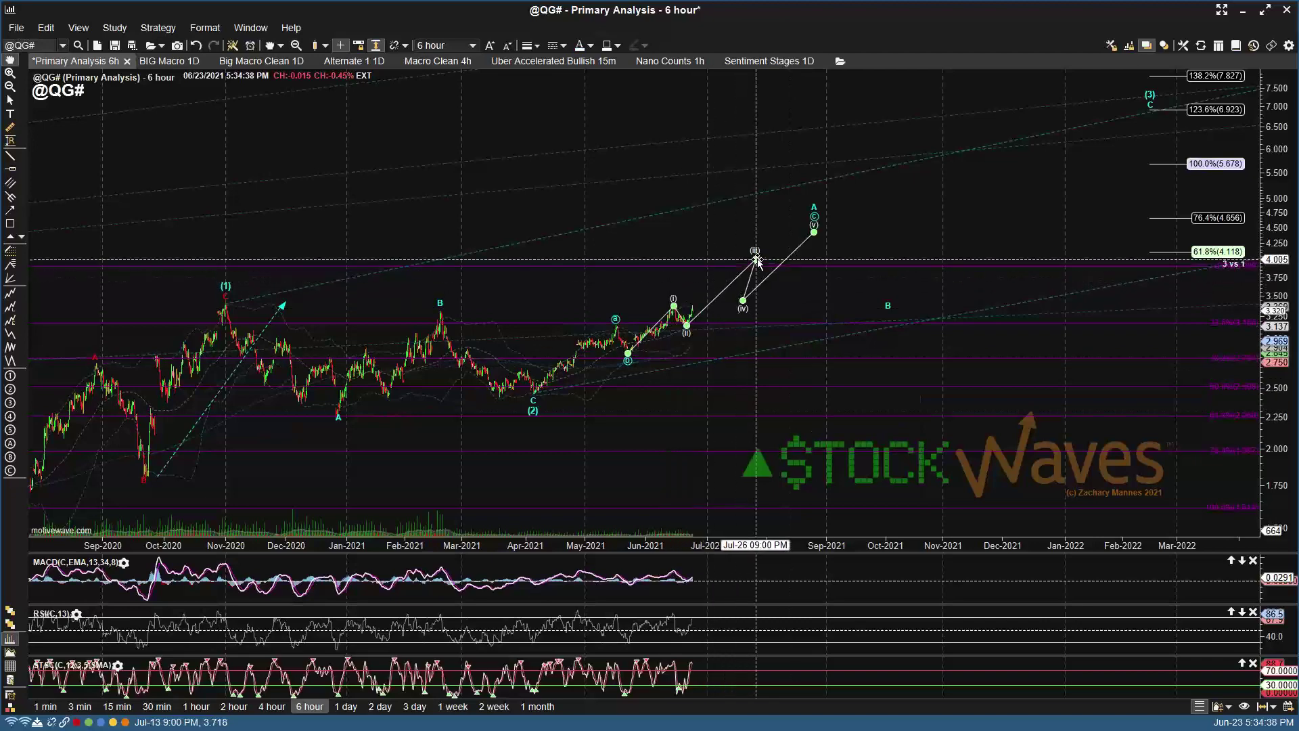
{"action": "double_click", "coordinate": [737, 274]}
{"action": "left_click", "coordinate": [838, 207]}
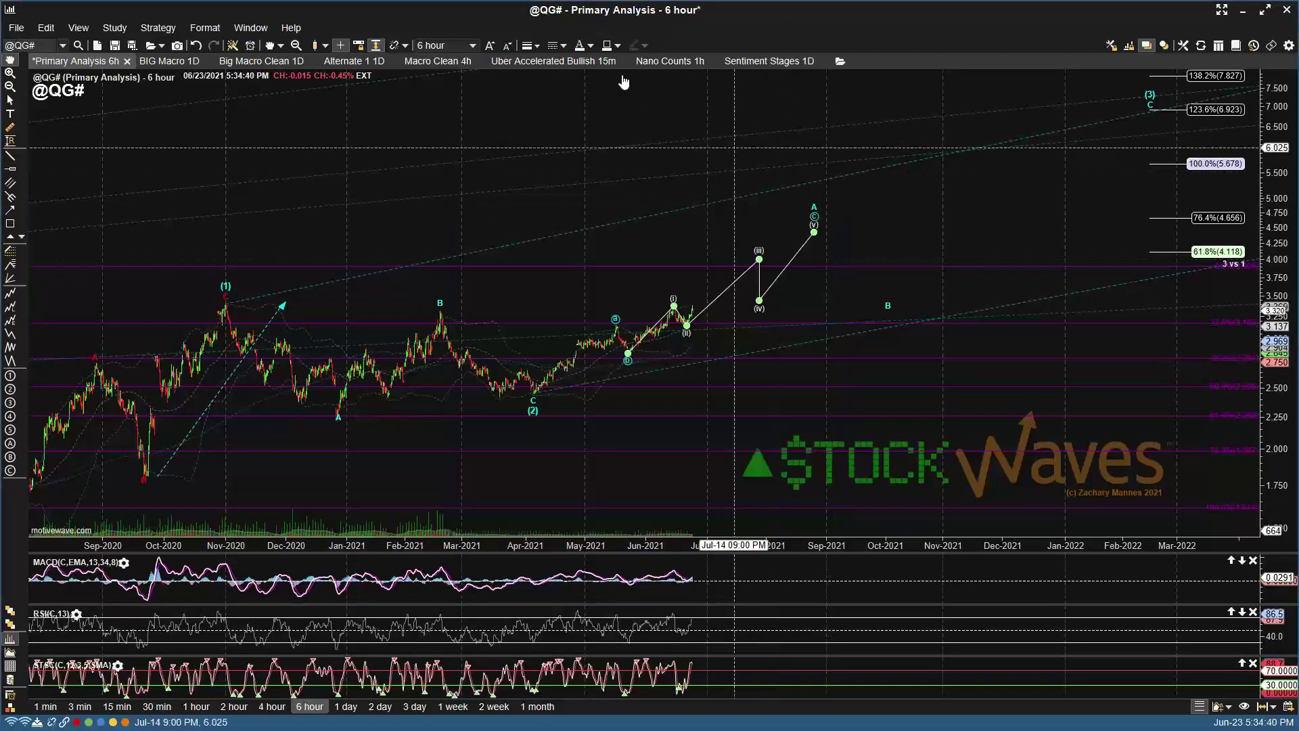
Step: Recolor the (i) to (v) subwave labels teal and move wave (iv) to about August 9, 2021 near 3.80
{"action": "left_click", "coordinate": [582, 46]}
{"action": "left_click", "coordinate": [687, 75]}
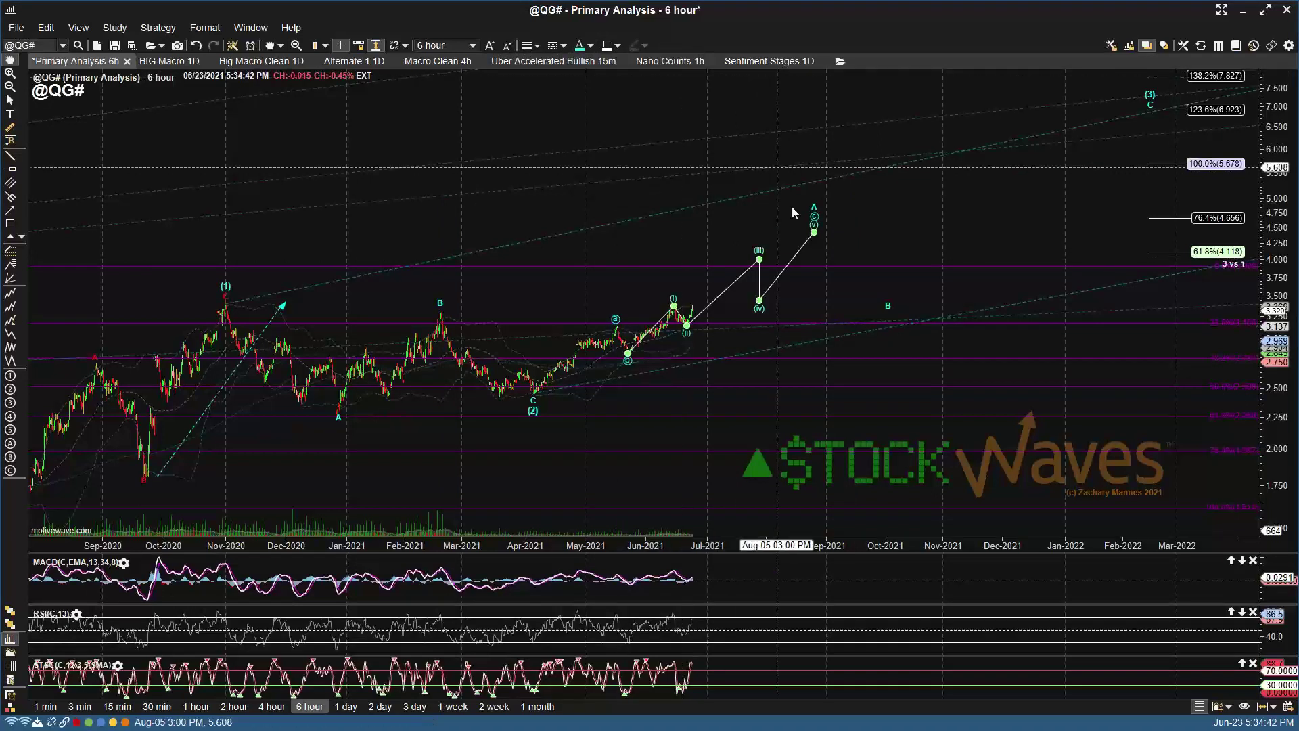
{"action": "left_click_drag", "start_coordinate": [759, 300], "coordinate": [783, 274]}
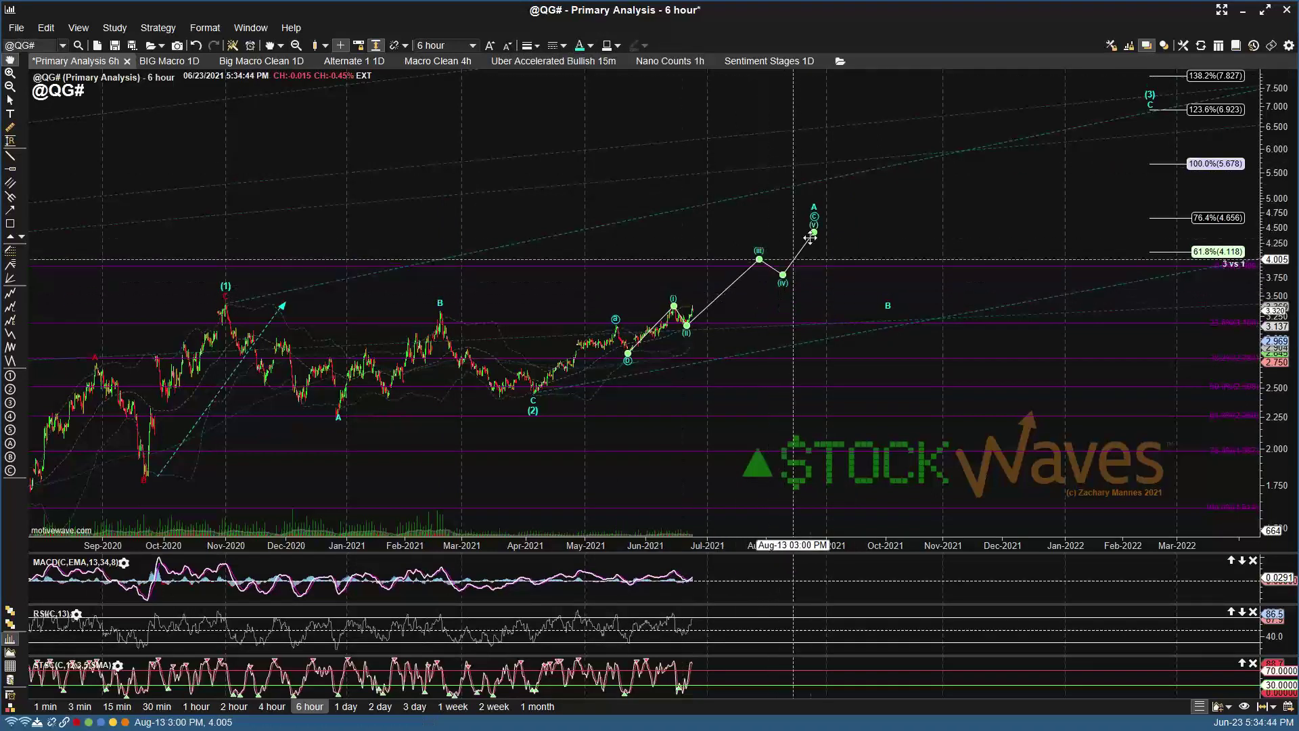
Step: Display the C vs A Fibonacci targets for circled wave c and save the natural gas analysis
{"action": "left_click", "coordinate": [814, 220]}
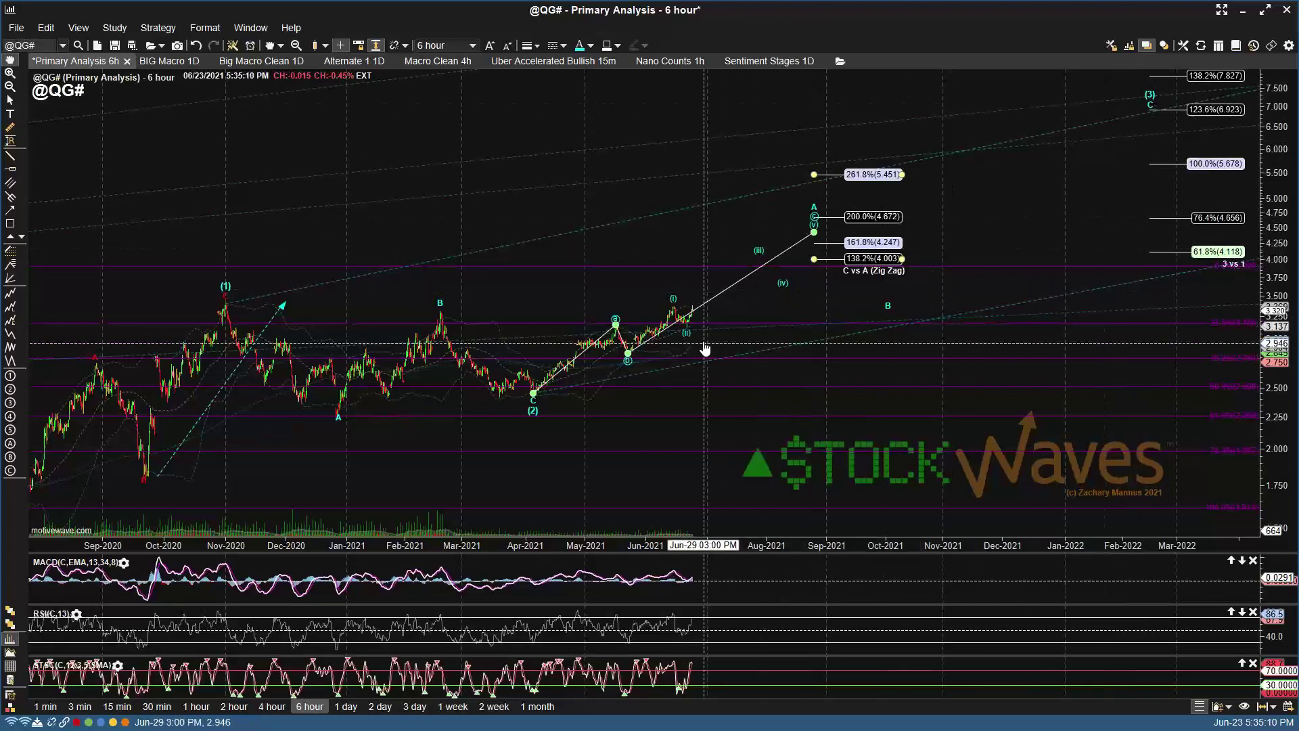
{"action": "key", "text": "ctrl+s"}
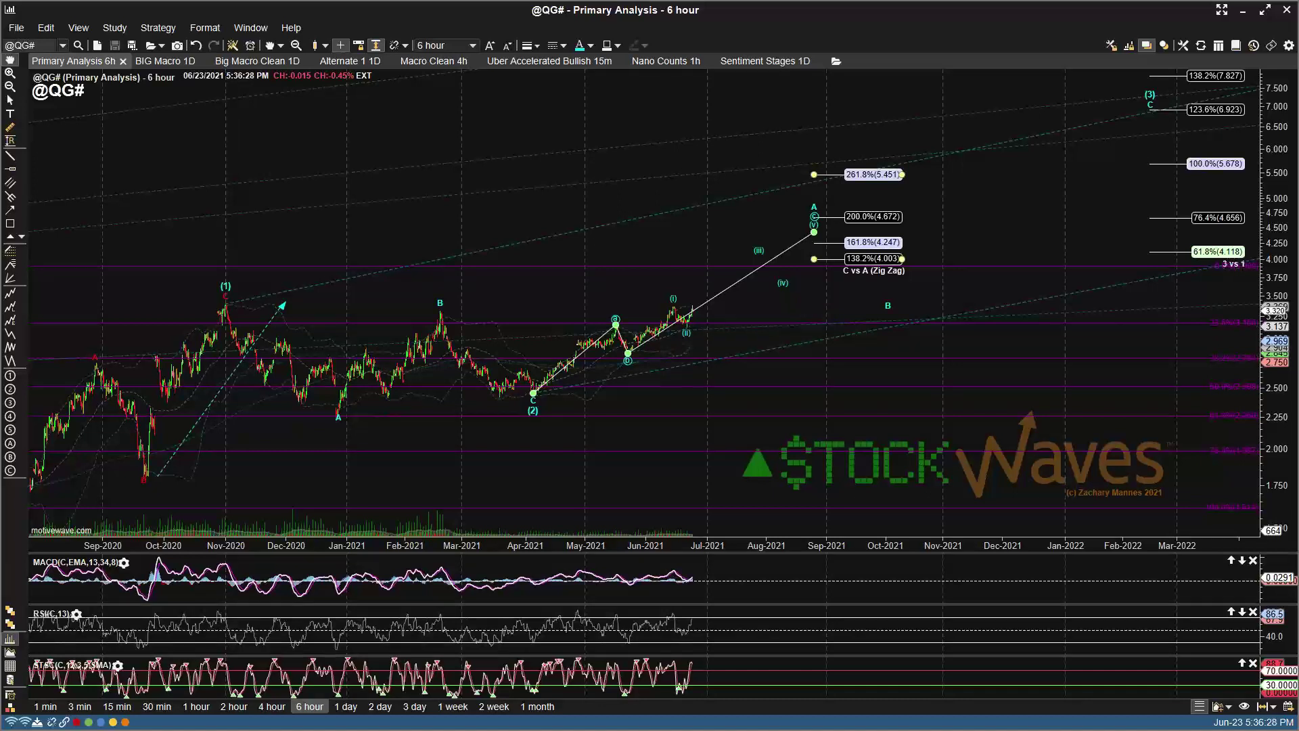
Step: Load the S&P 500 index symbol SPX.XO in the Primary Analysis chart
{"action": "left_click", "coordinate": [48, 46]}
{"action": "type", "text": "@Sp"}
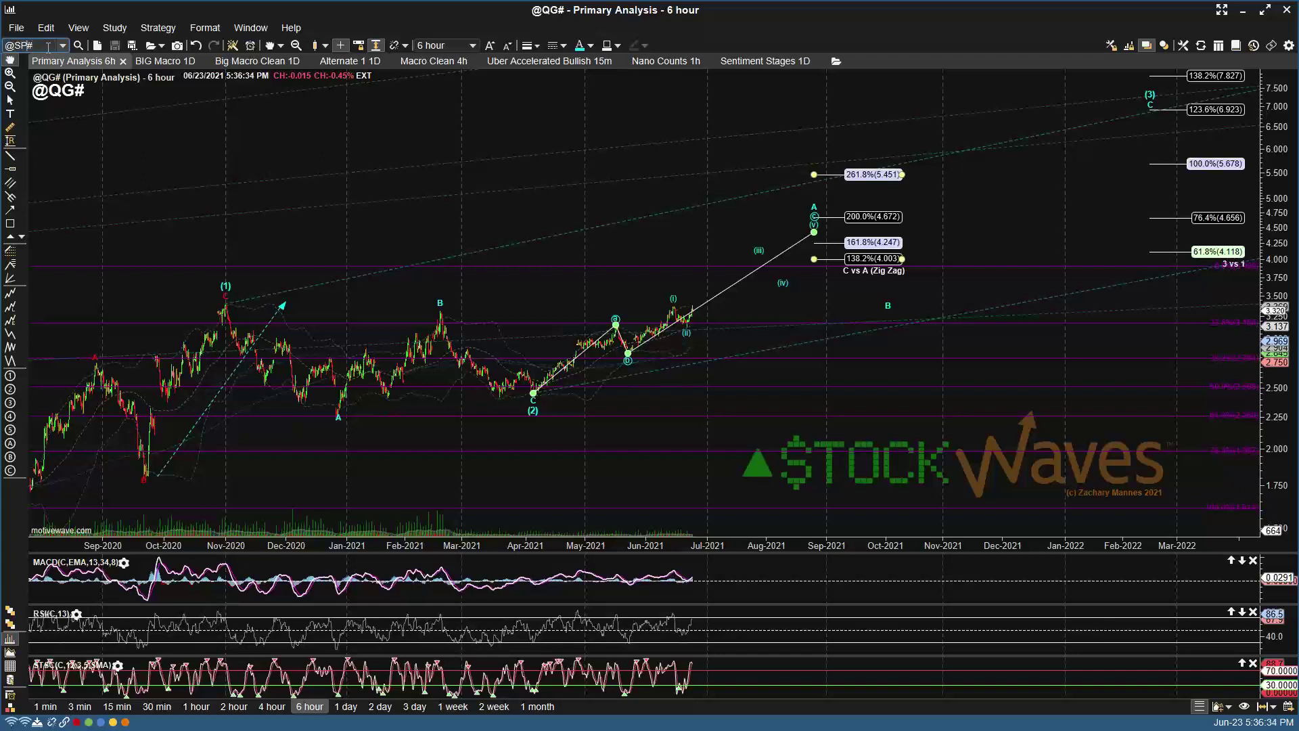
{"action": "type", "text": "#"}
{"action": "key", "text": "BackSpace"}
{"action": "key", "text": "BackSpace"}
{"action": "key", "text": "BackSpace"}
{"action": "key", "text": "BackSpace"}
{"action": "type", "text": "$SPX"}
{"action": "type", "text": ".XO"}
{"action": "key", "text": "Return"}
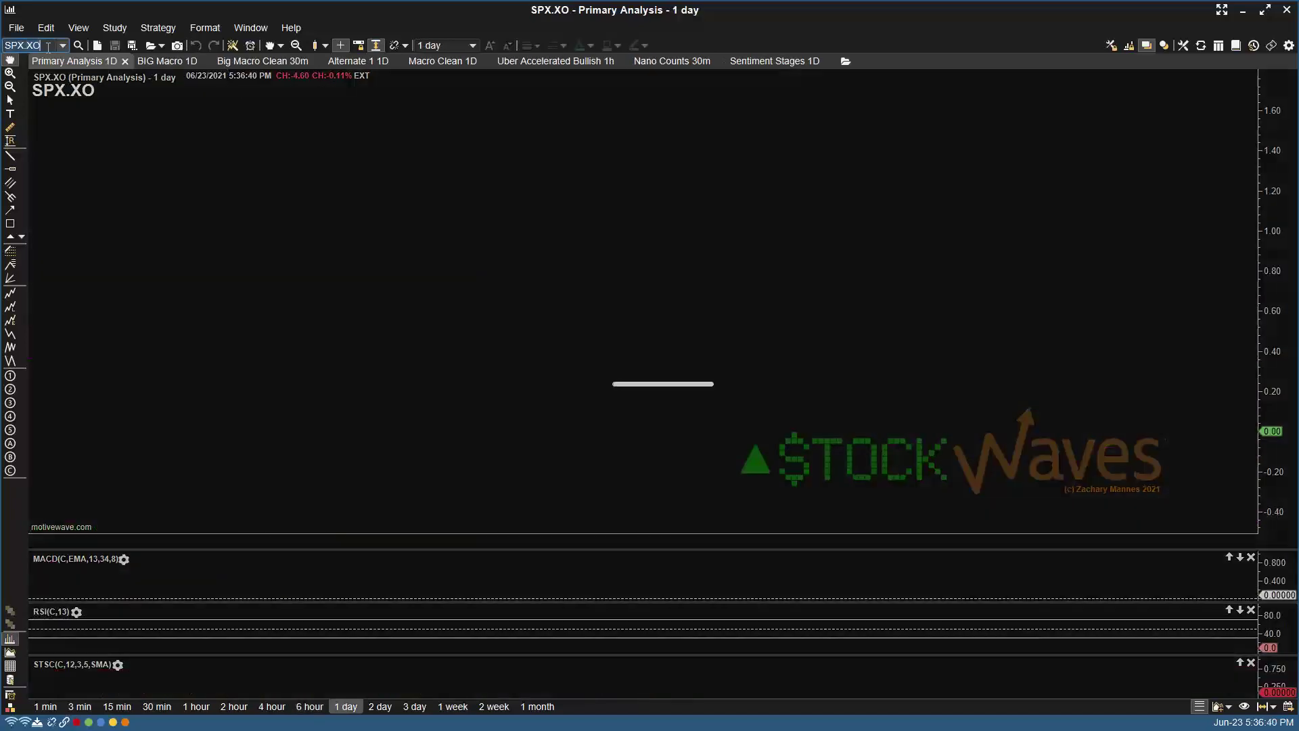
Step: Examine the circled subwaves into wave 3 and the projected wave 4 and 5 path on the daily SPX chart
{"action": "scroll", "coordinate": [744, 216], "scroll_direction": "down", "scroll_amount": 3}
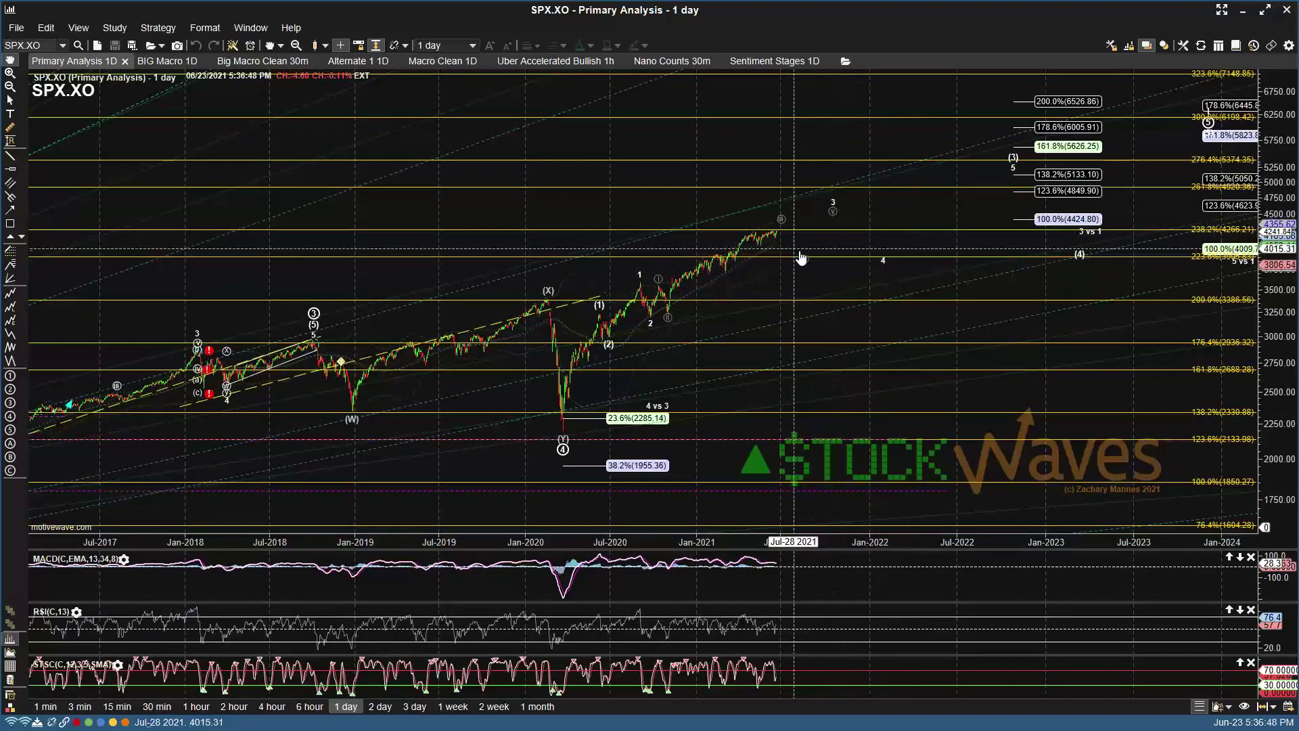
{"action": "left_click", "coordinate": [785, 228]}
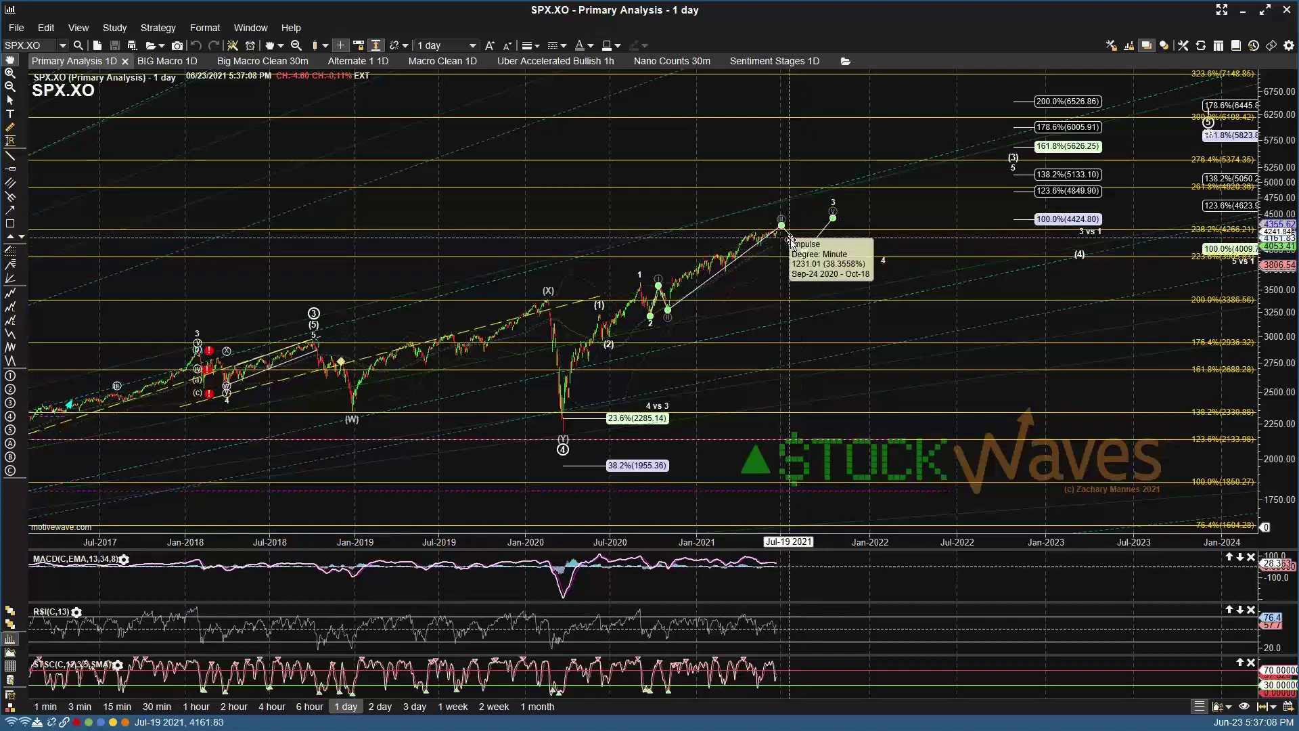
{"action": "mouse_move", "coordinate": [789, 241]}
{"action": "left_mouse_down"}
{"action": "mouse_move", "coordinate": [798, 250]}
{"action": "mouse_move", "coordinate": [785, 228]}
{"action": "mouse_move", "coordinate": [806, 253]}
{"action": "left_mouse_up"}
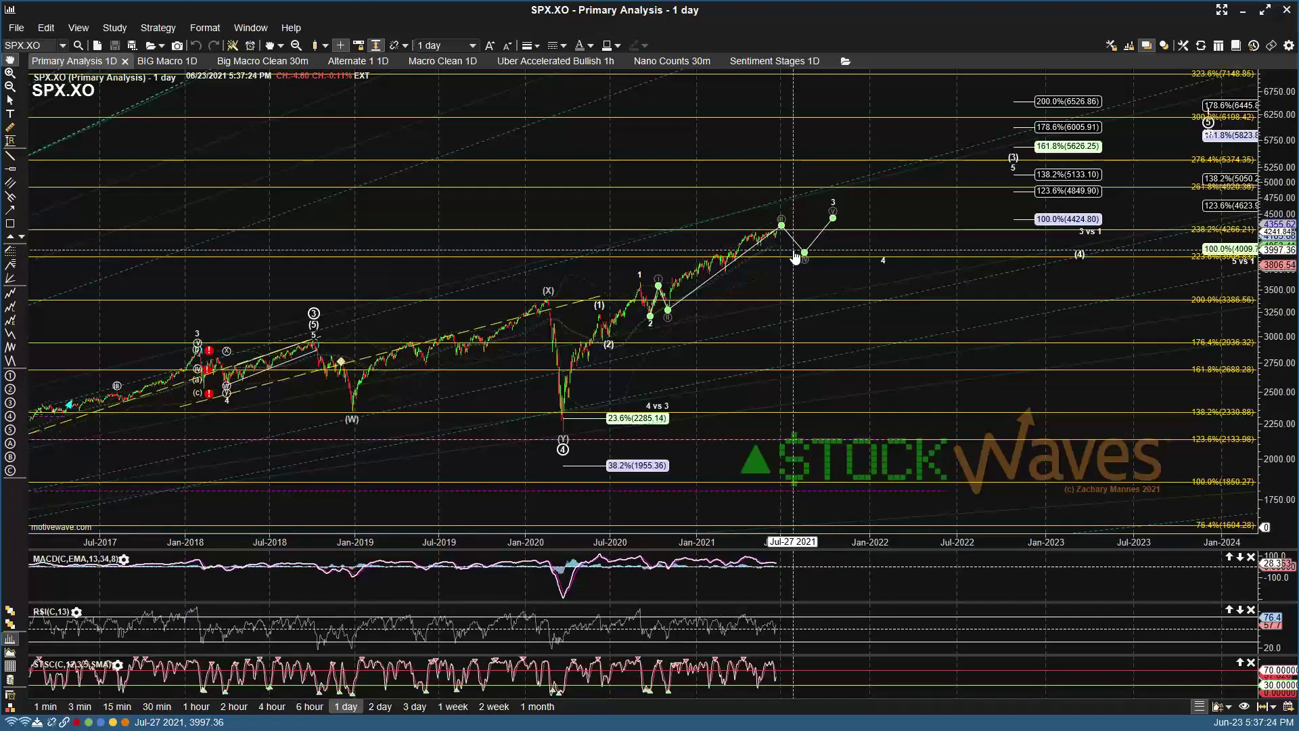
{"action": "scroll", "coordinate": [793, 253], "scroll_direction": "down", "scroll_amount": 5}
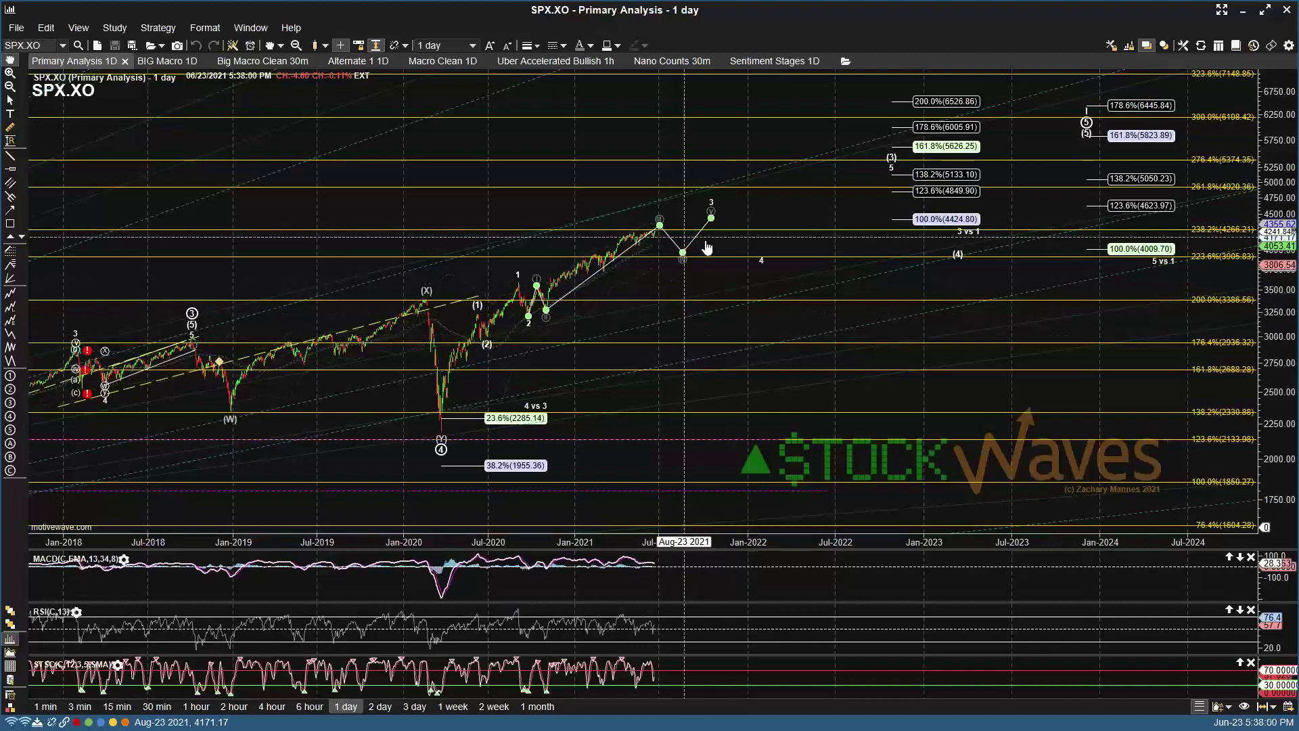
{"action": "left_click", "coordinate": [759, 258]}
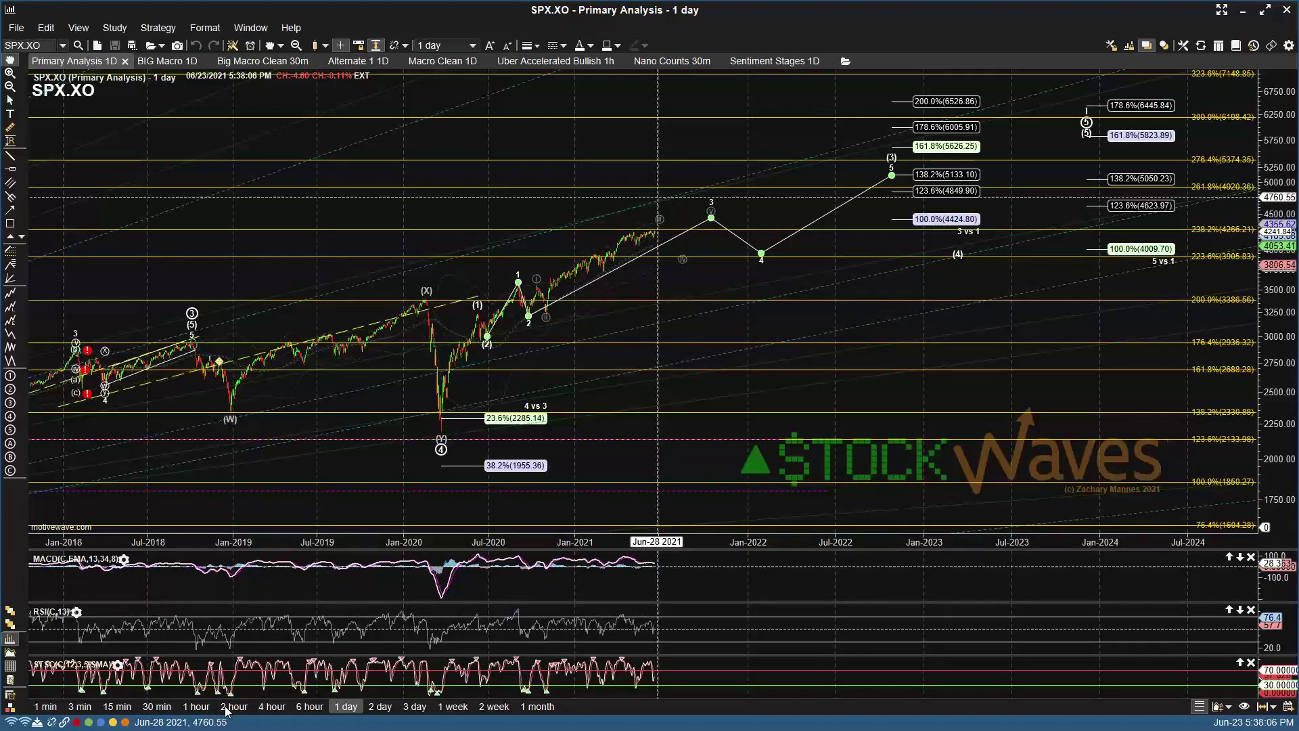
Step: Open the Uber Accelerated Bullish 1-hour analysis of SPX.XO and examine the projected pullback and rally to wave 3
{"action": "left_click", "coordinate": [554, 64]}
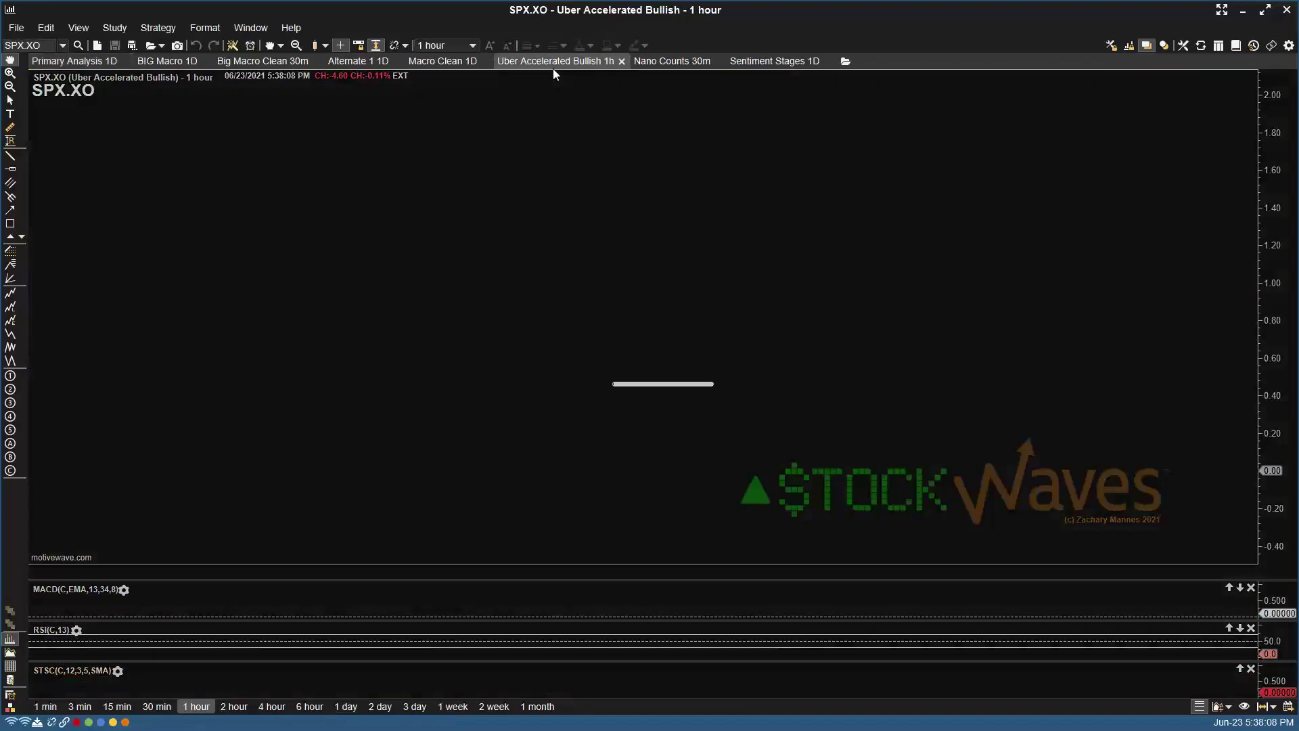
{"action": "scroll", "coordinate": [948, 262], "scroll_direction": "down", "scroll_amount": 10}
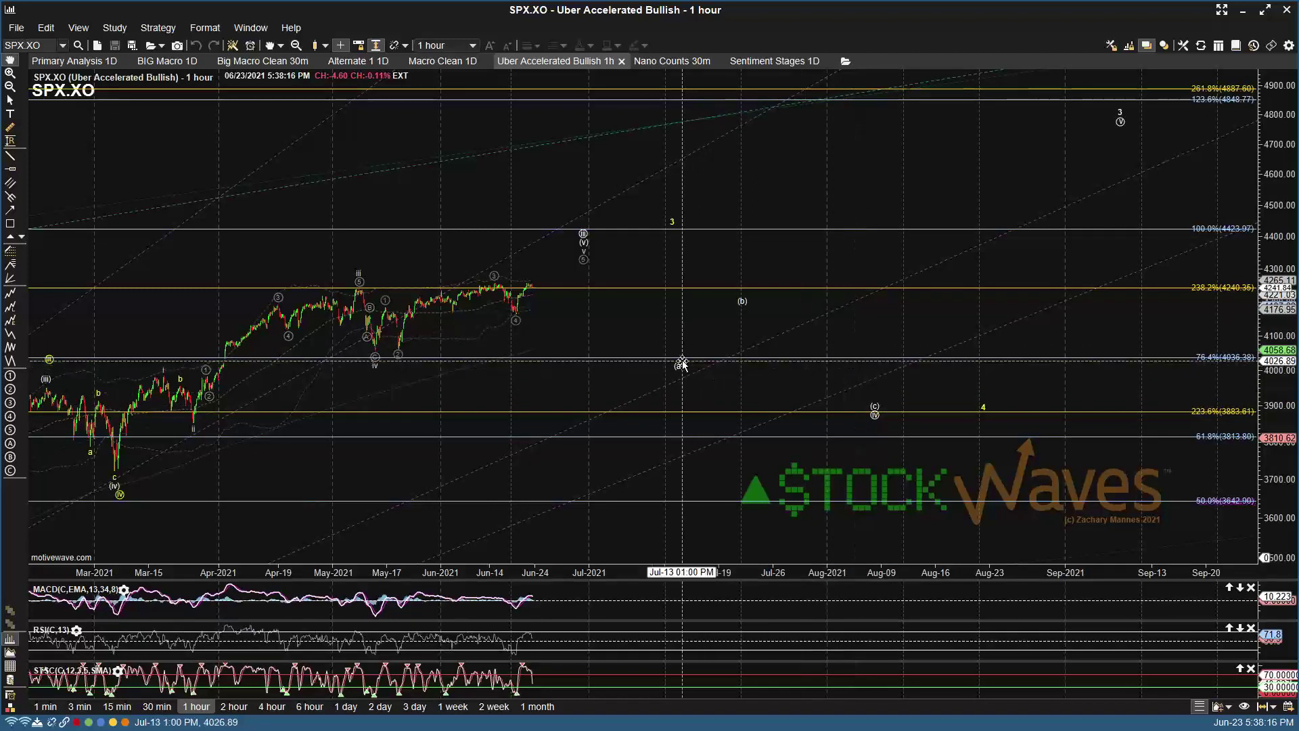
{"action": "mouse_move", "coordinate": [677, 359]}
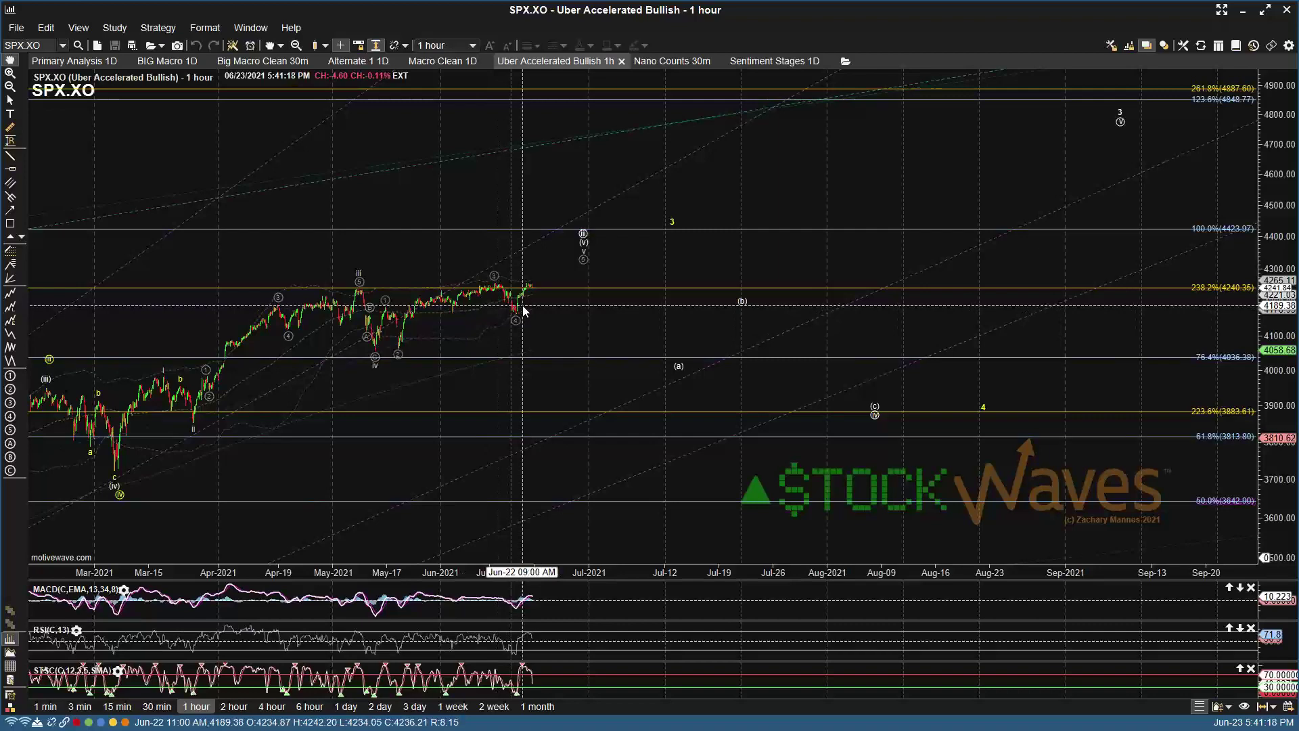
{"action": "scroll", "coordinate": [525, 310], "scroll_direction": "down", "scroll_amount": 1}
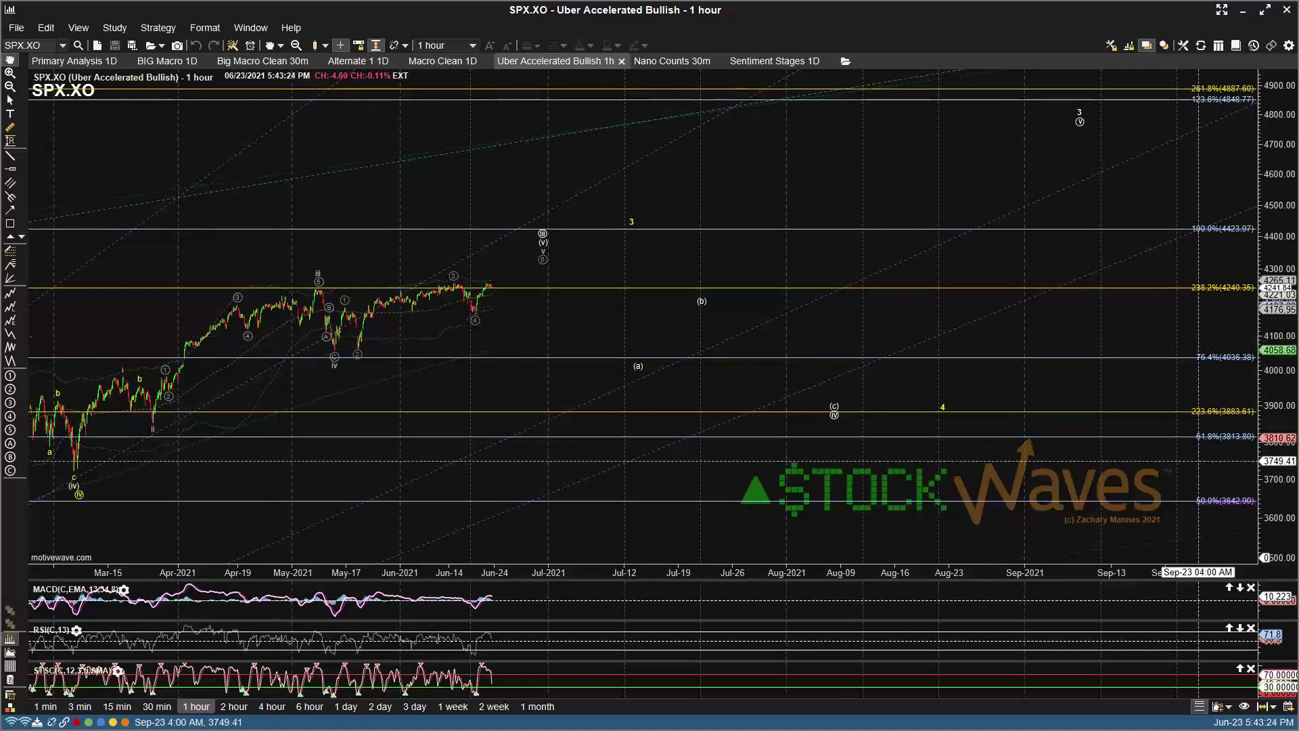
Step: Return to the daily Primary Analysis of SPX.XO and examine the projected wave 3, 4 and 5 path
{"action": "left_click", "coordinate": [61, 63]}
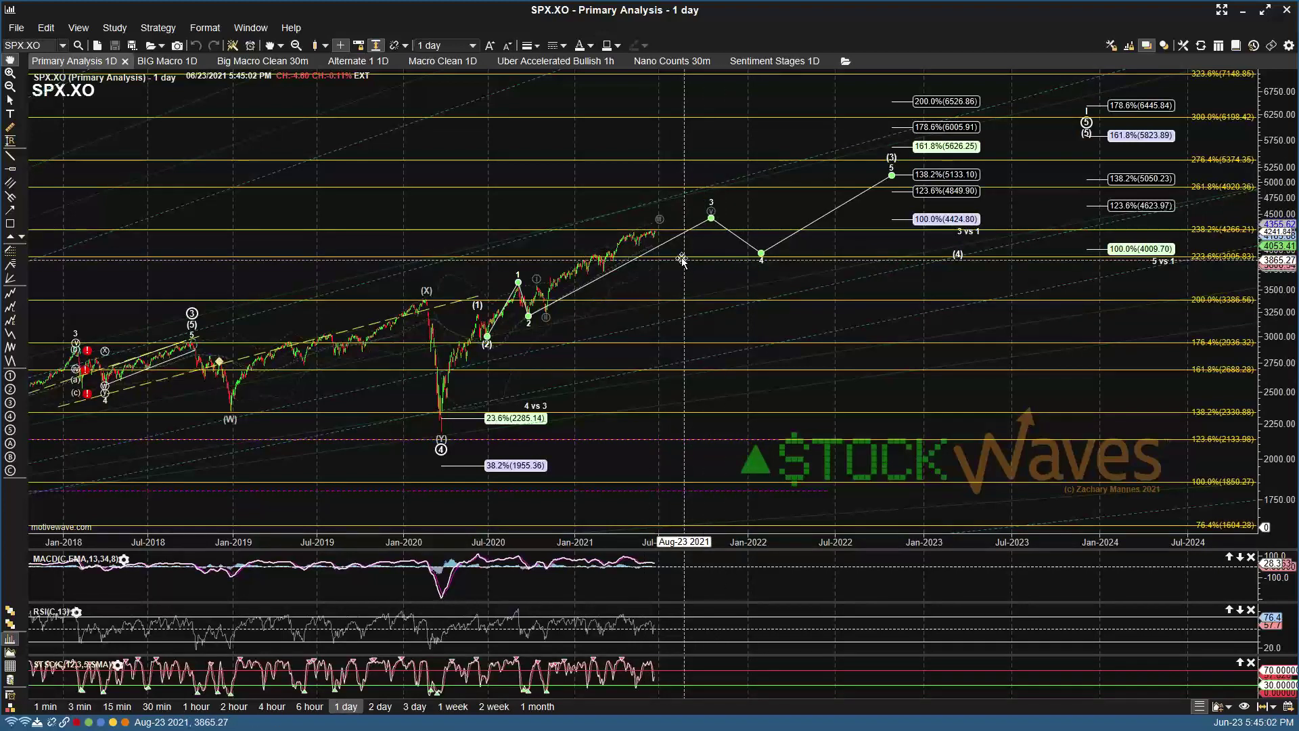
{"action": "mouse_move", "coordinate": [689, 256]}
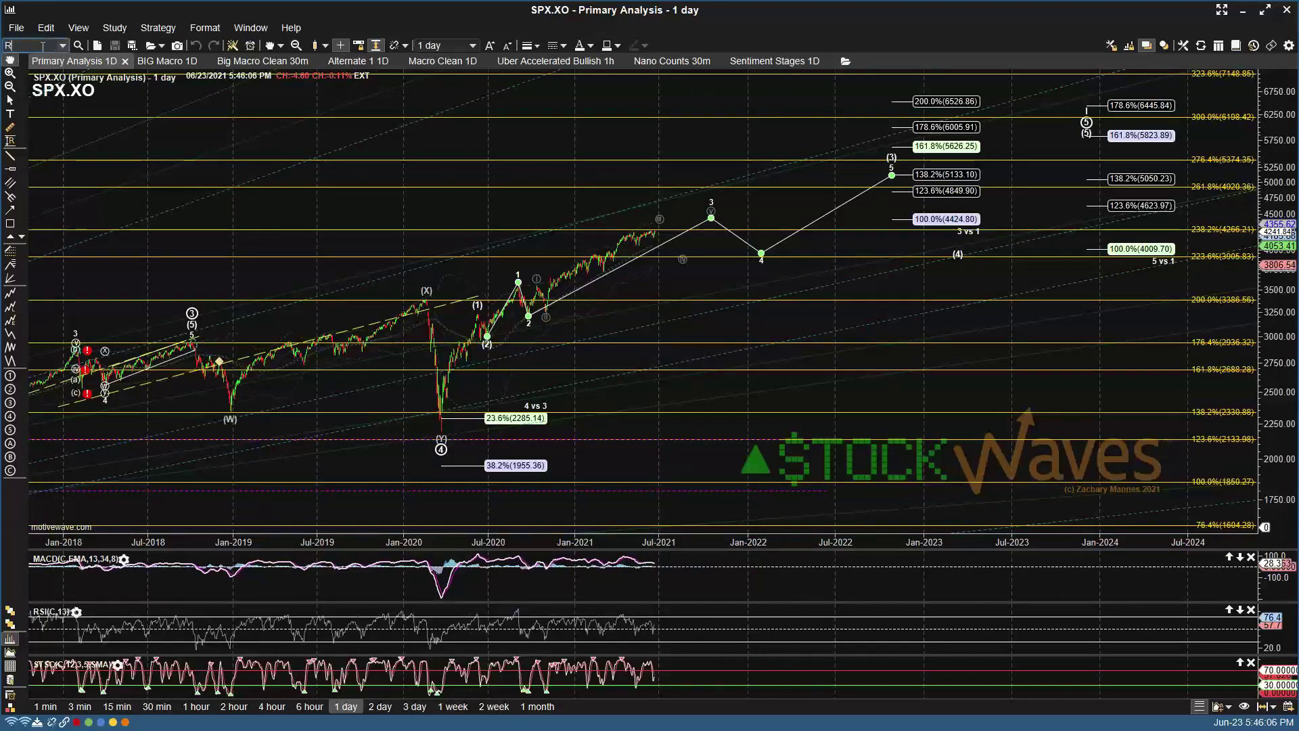
{"action": "key", "text": "Return"}
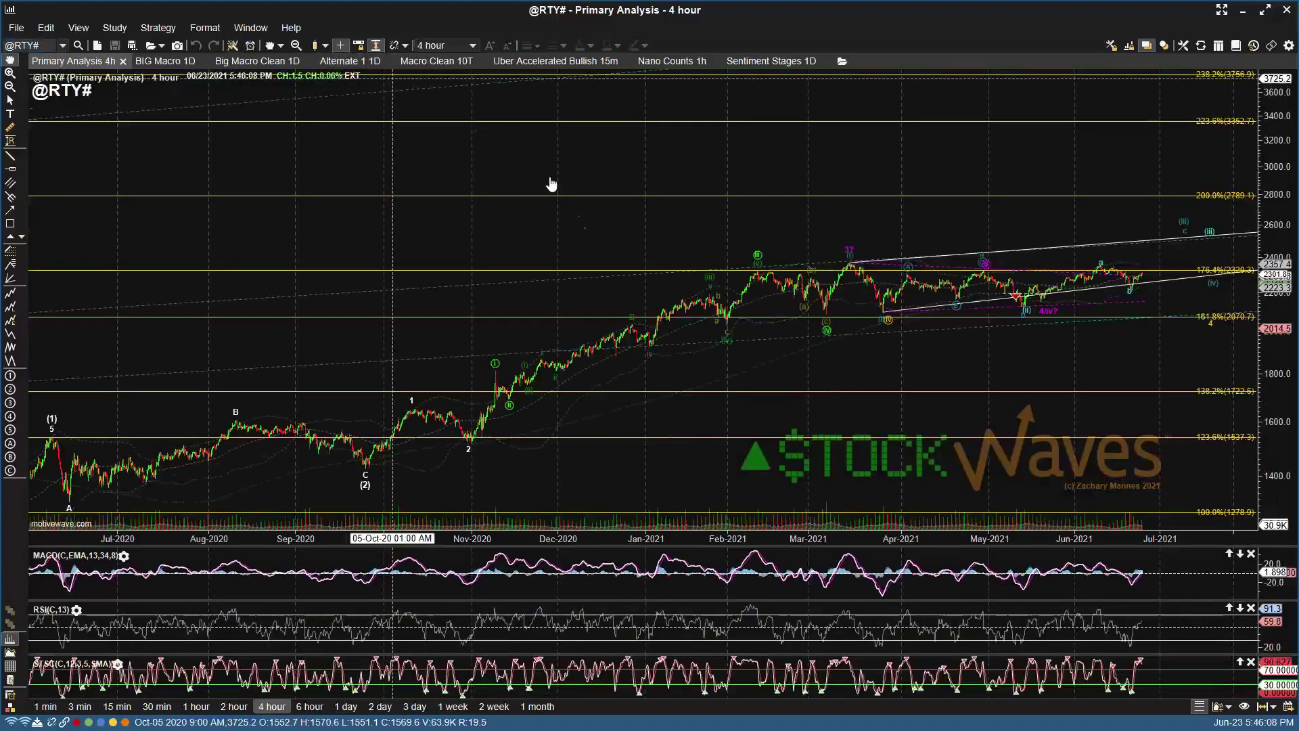
{"action": "scroll", "coordinate": [587, 296], "scroll_direction": "down", "scroll_amount": 5}
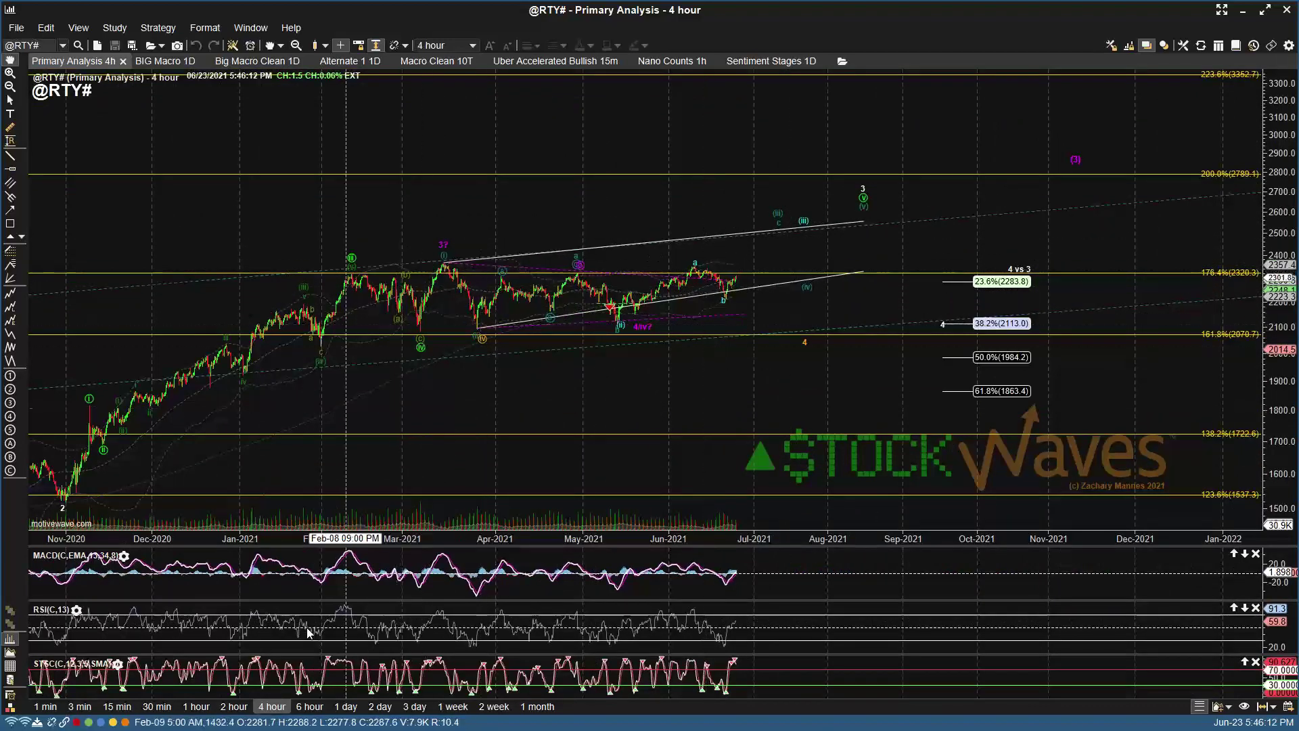
{"action": "left_click", "coordinate": [303, 703]}
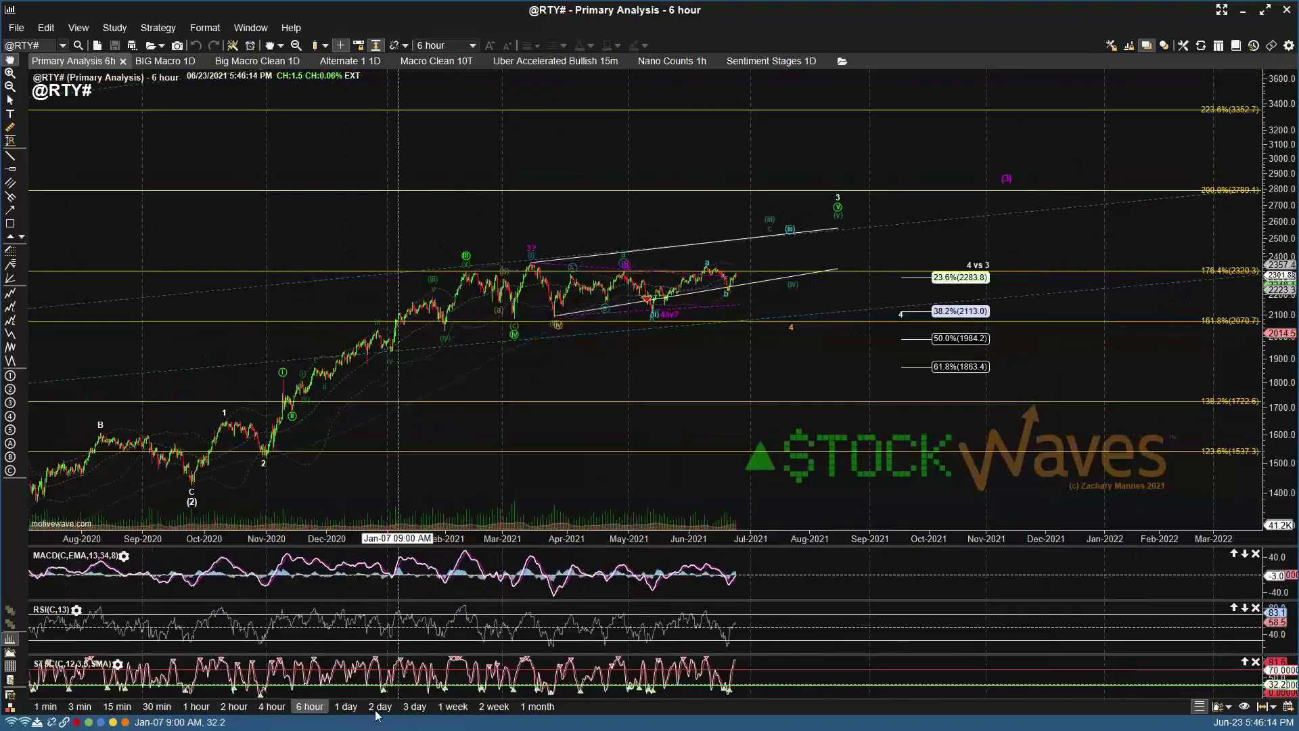
{"action": "left_click", "coordinate": [346, 707]}
{"action": "scroll", "coordinate": [787, 174], "scroll_direction": "down", "scroll_amount": 3}
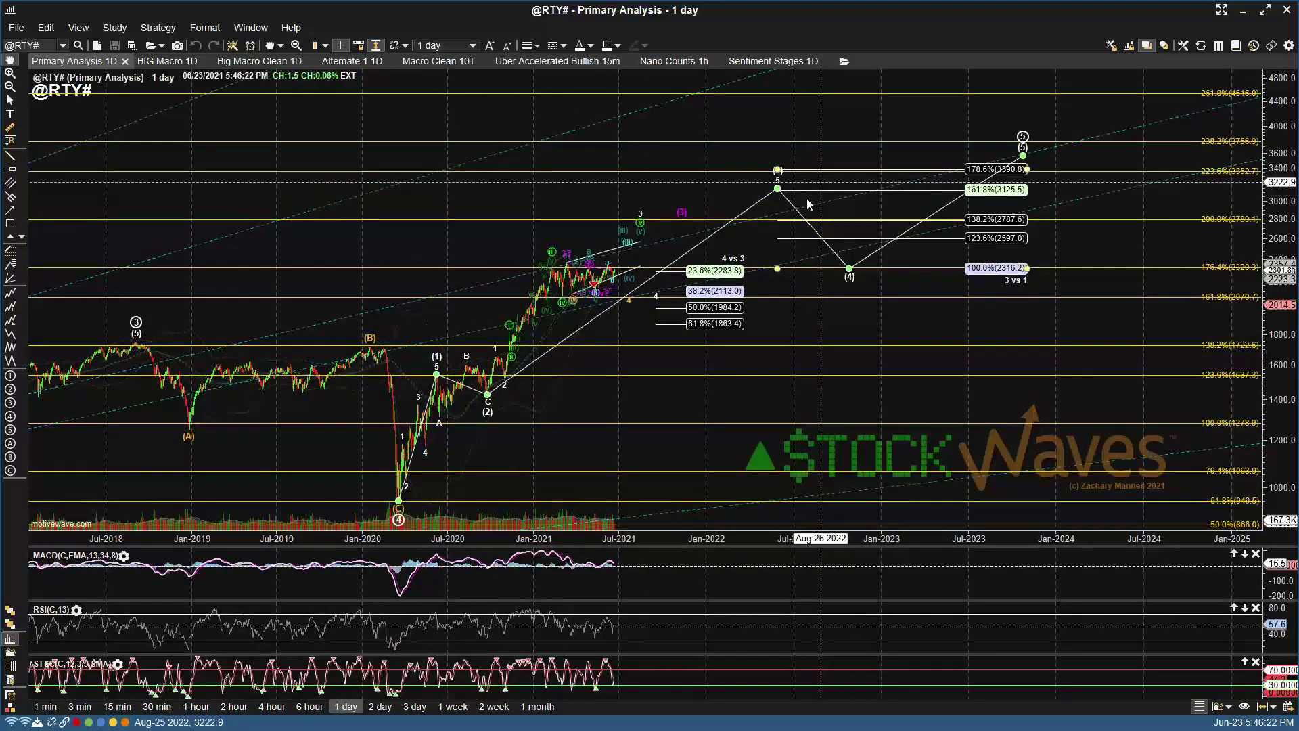
{"action": "left_click_drag", "start_coordinate": [783, 268], "coordinate": [788, 270]}
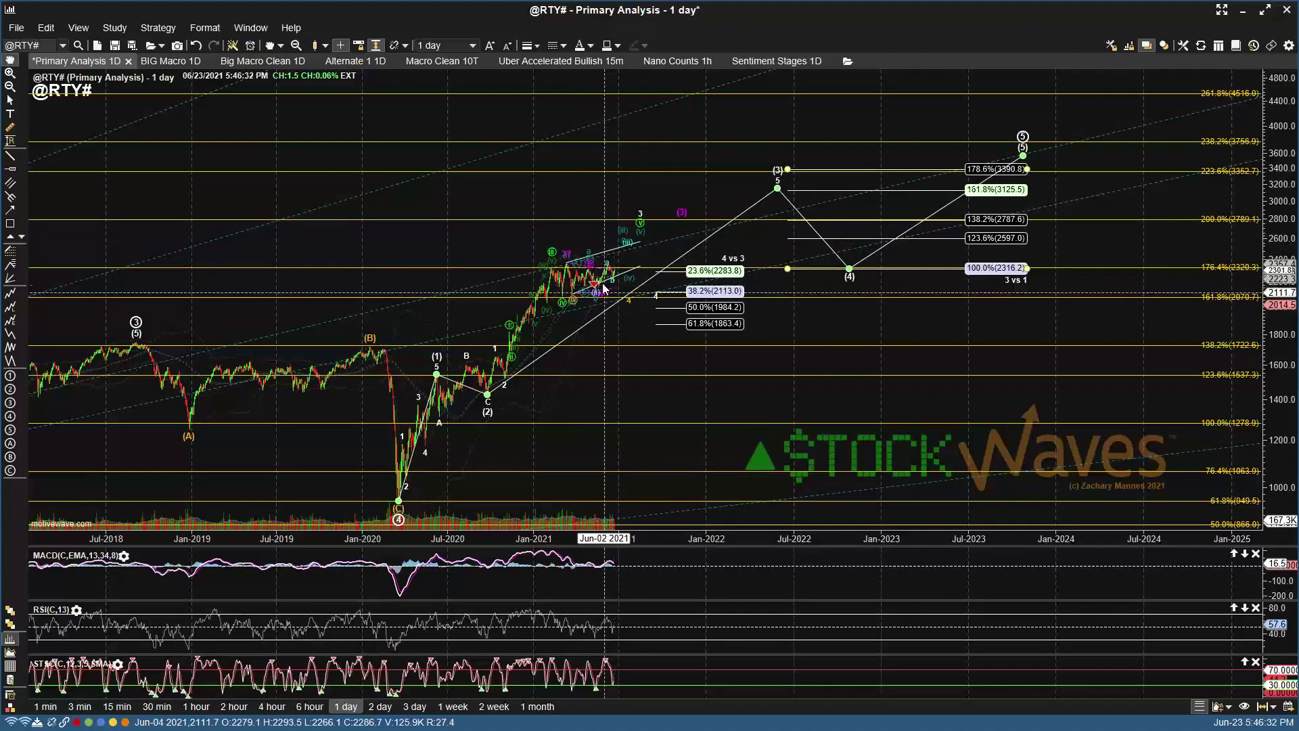
{"action": "mouse_move", "coordinate": [656, 297]}
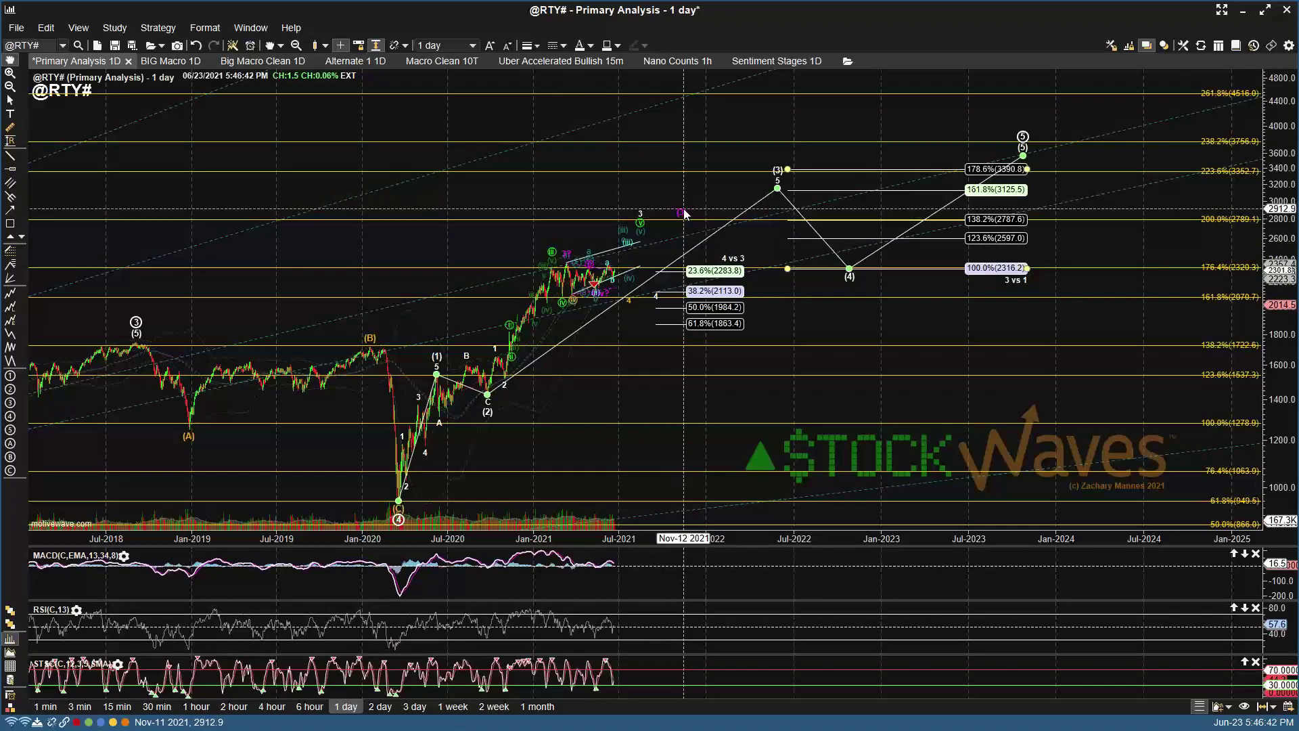
{"action": "mouse_move", "coordinate": [682, 215]}
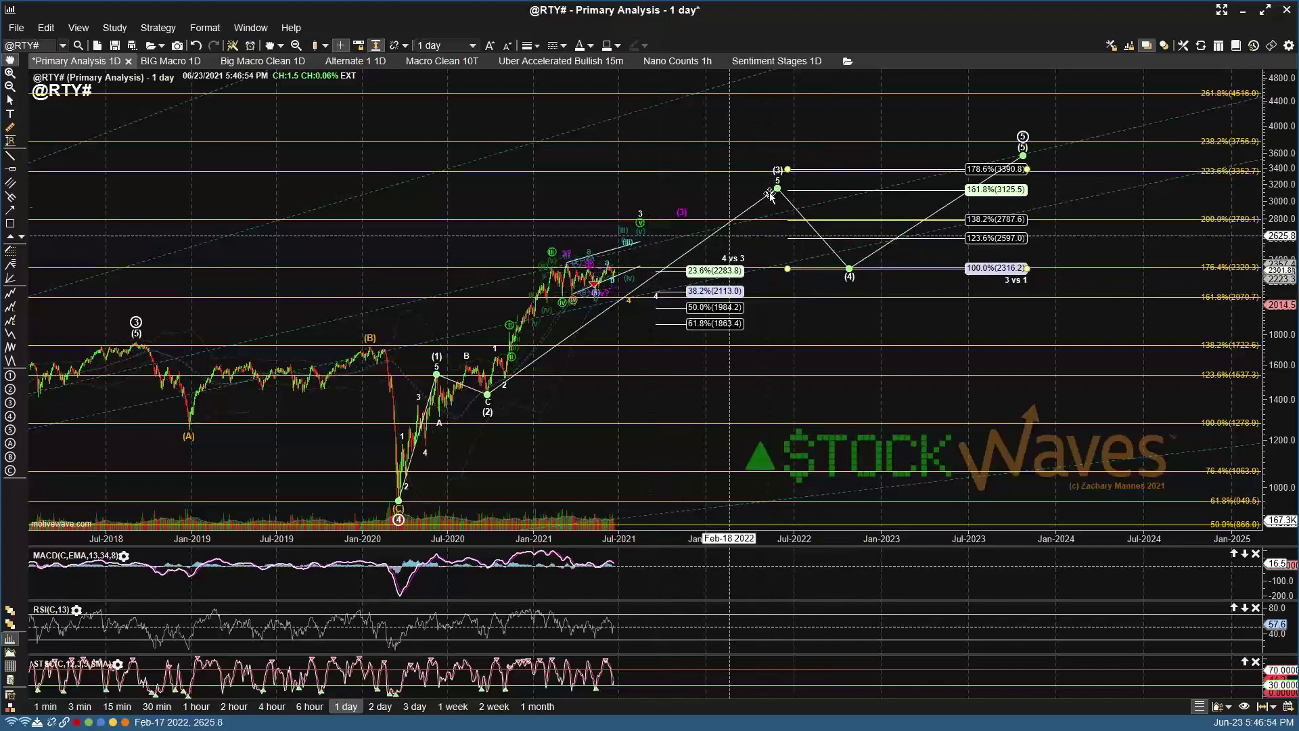
{"action": "mouse_move", "coordinate": [776, 187]}
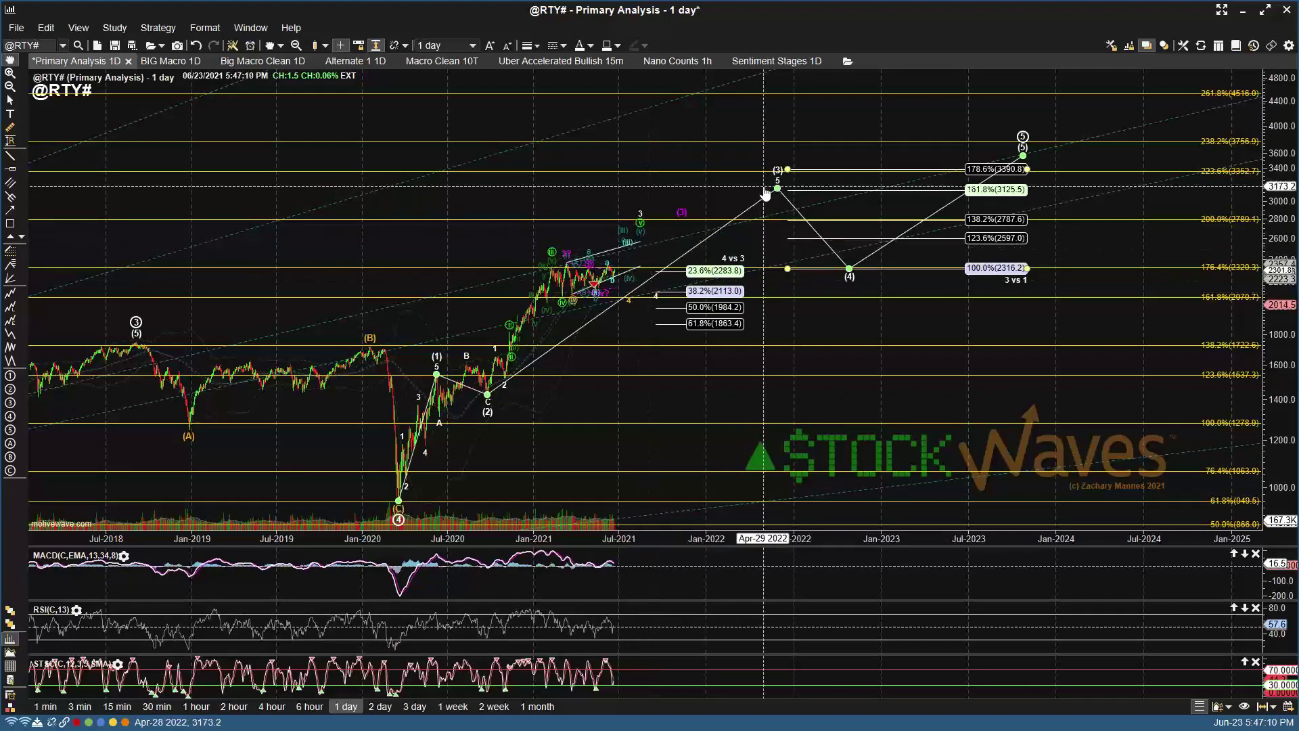
{"action": "mouse_move", "coordinate": [1003, 173]}
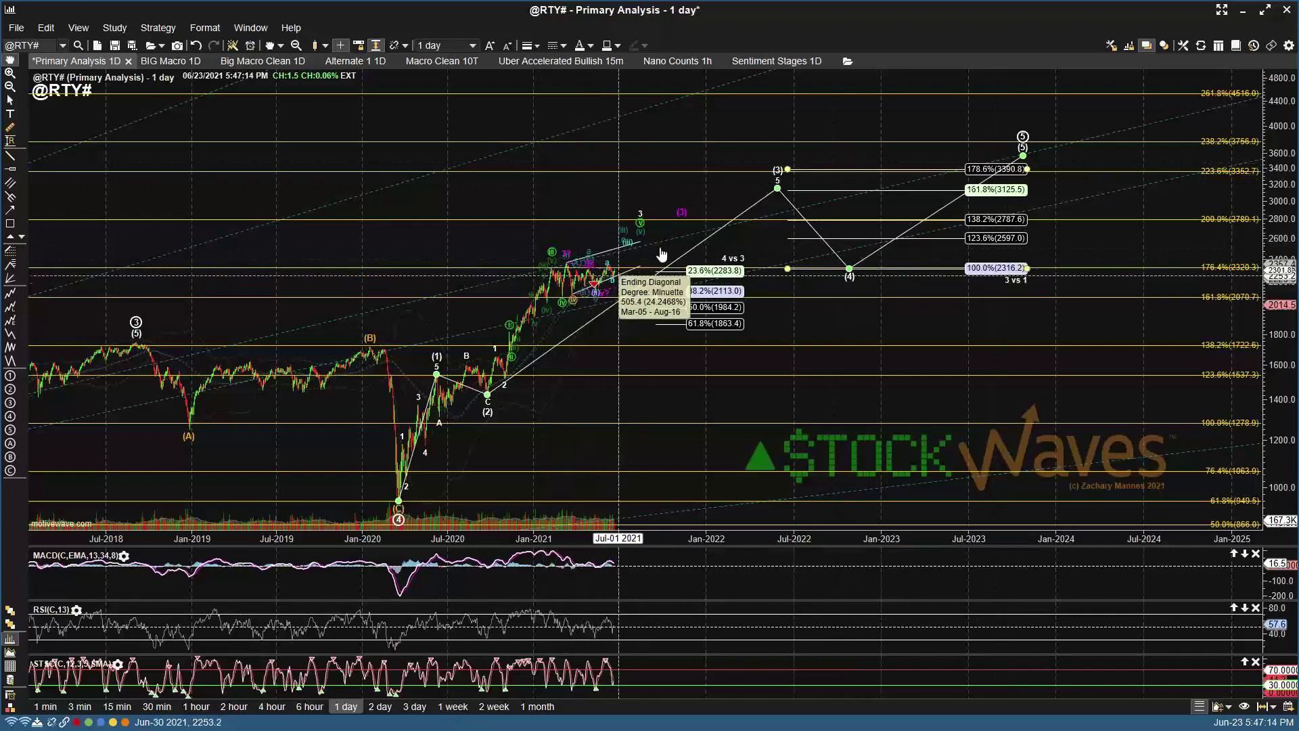
{"action": "mouse_move", "coordinate": [686, 214]}
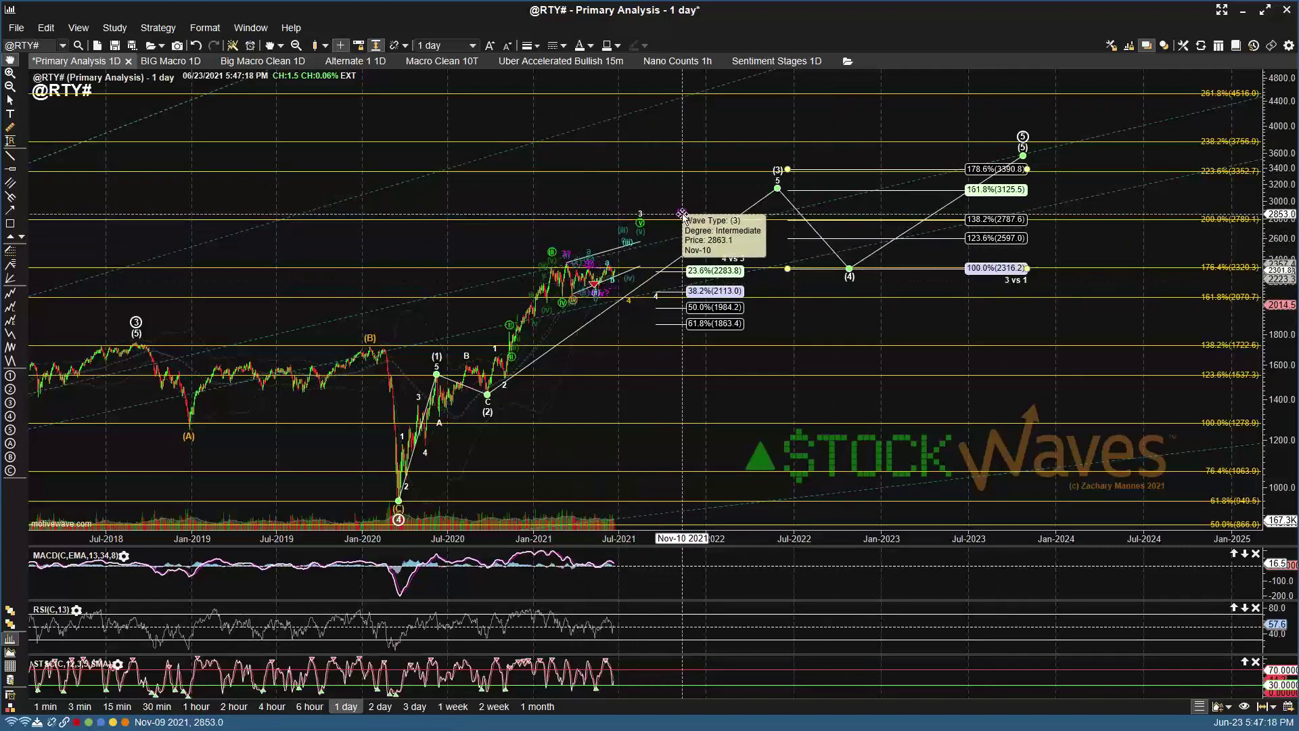
{"action": "key", "text": "ctrl+s"}
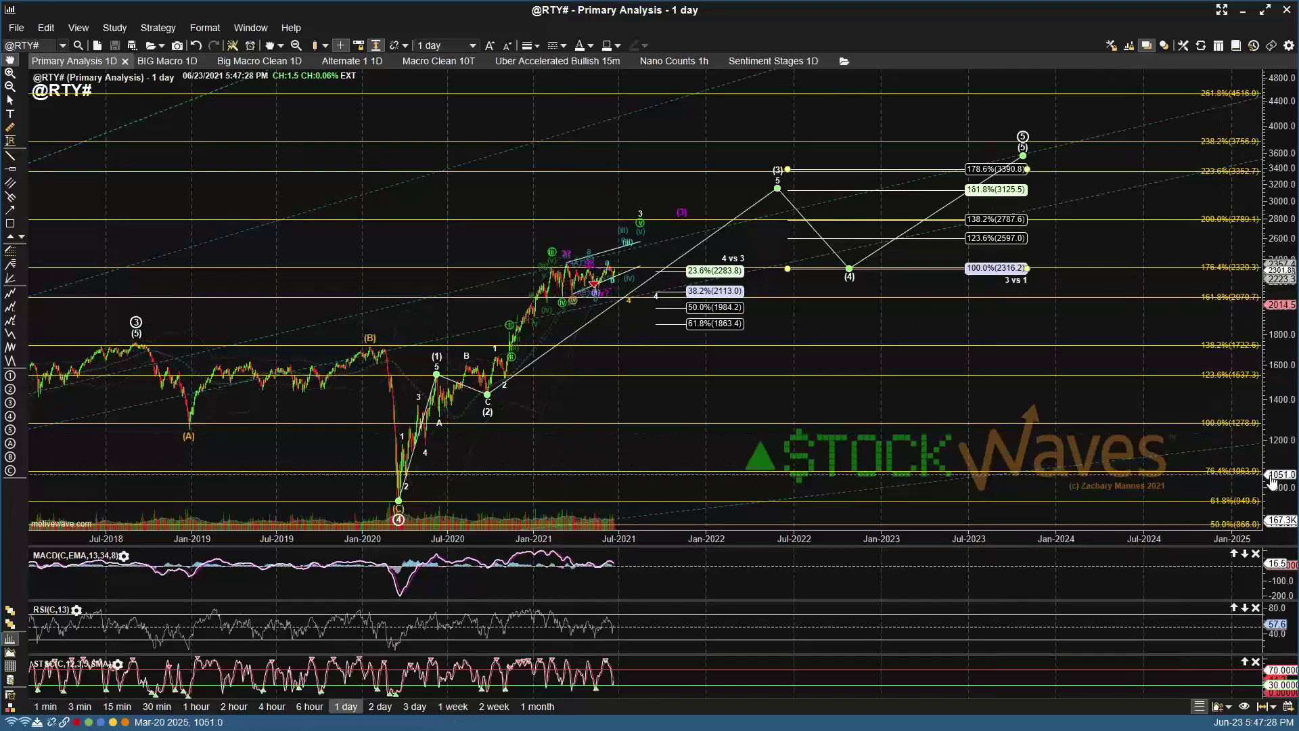
{"action": "left_click_drag", "start_coordinate": [1263, 482], "coordinate": [1274, 435]}
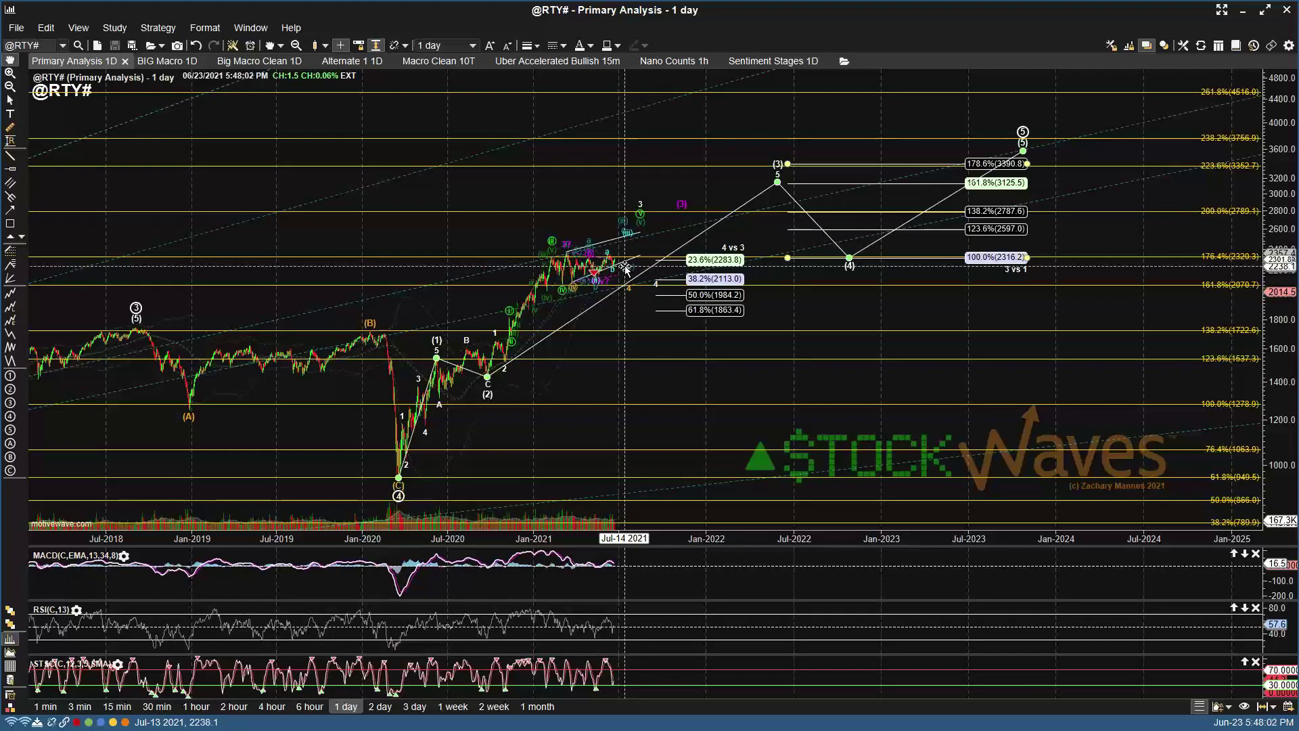
{"action": "mouse_move", "coordinate": [648, 270]}
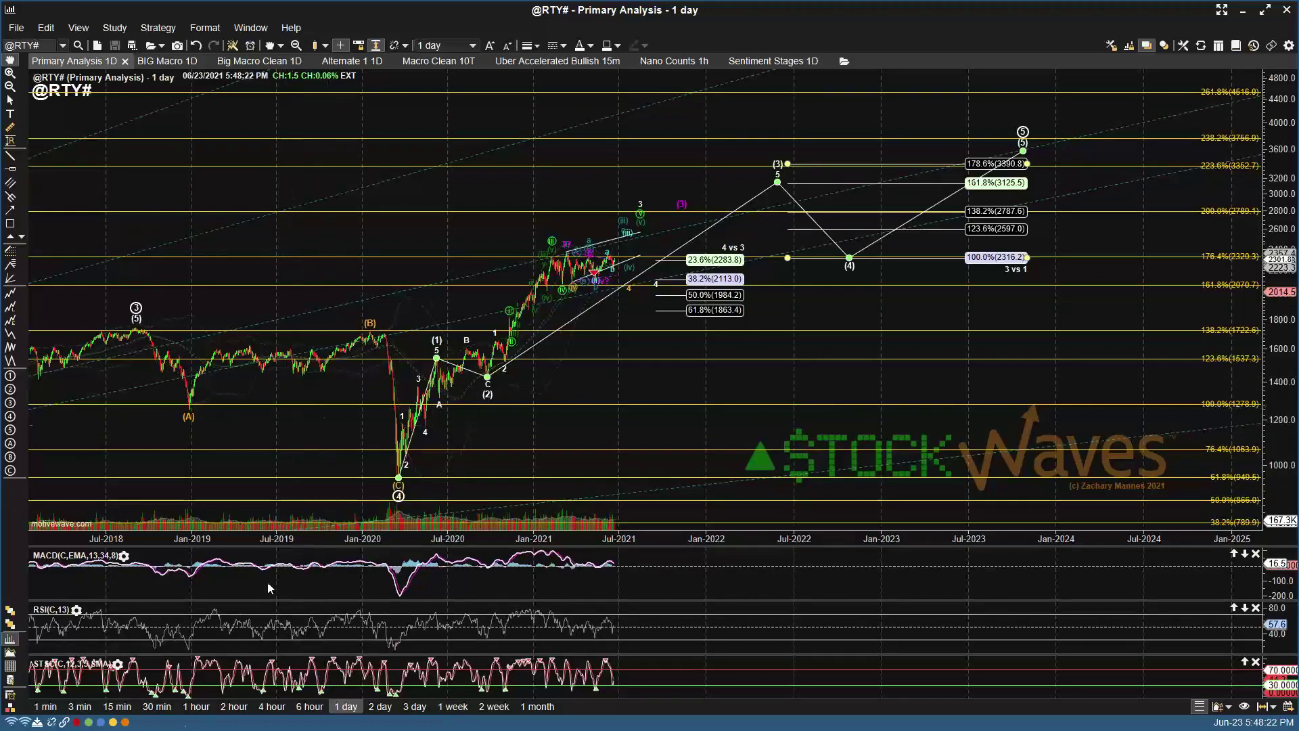
{"action": "left_click", "coordinate": [219, 707]}
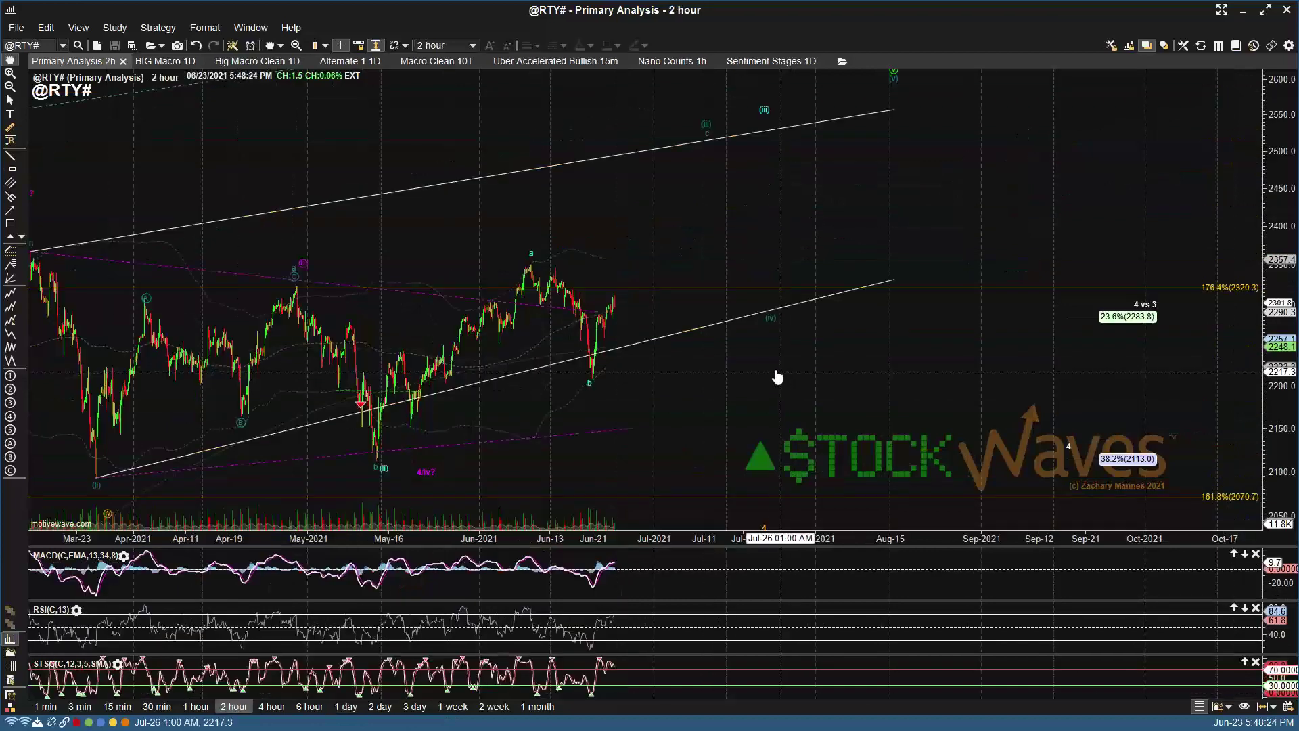
{"action": "left_click_drag", "start_coordinate": [548, 360], "coordinate": [667, 348]}
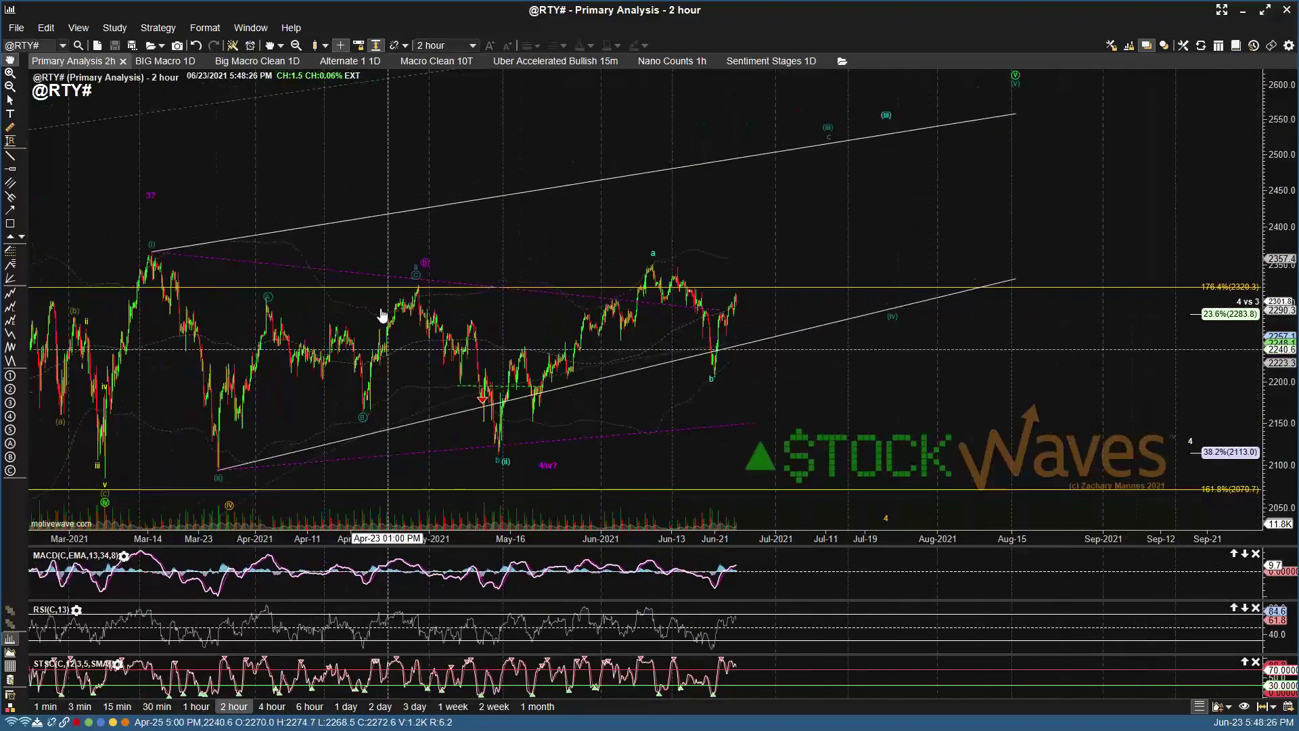
{"action": "scroll", "coordinate": [606, 426], "scroll_direction": "up", "scroll_amount": 3}
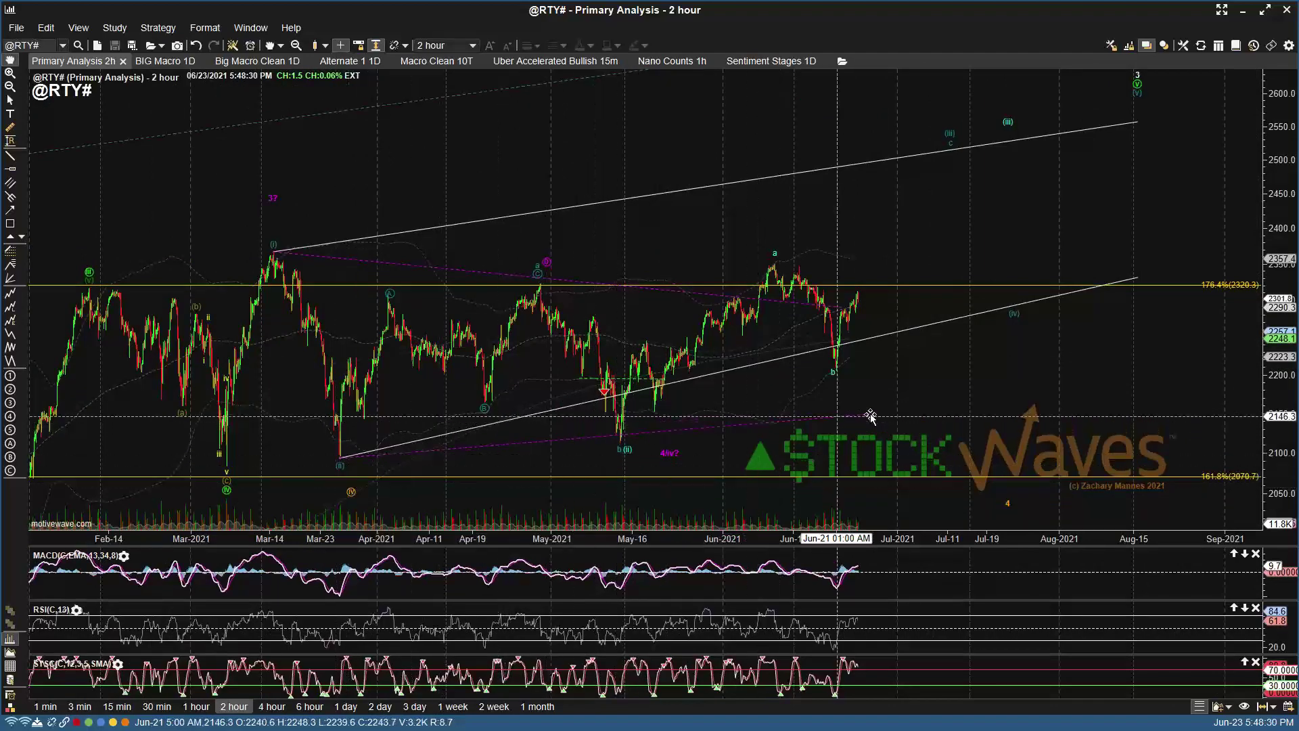
{"action": "left_click_drag", "start_coordinate": [341, 457], "coordinate": [617, 445]}
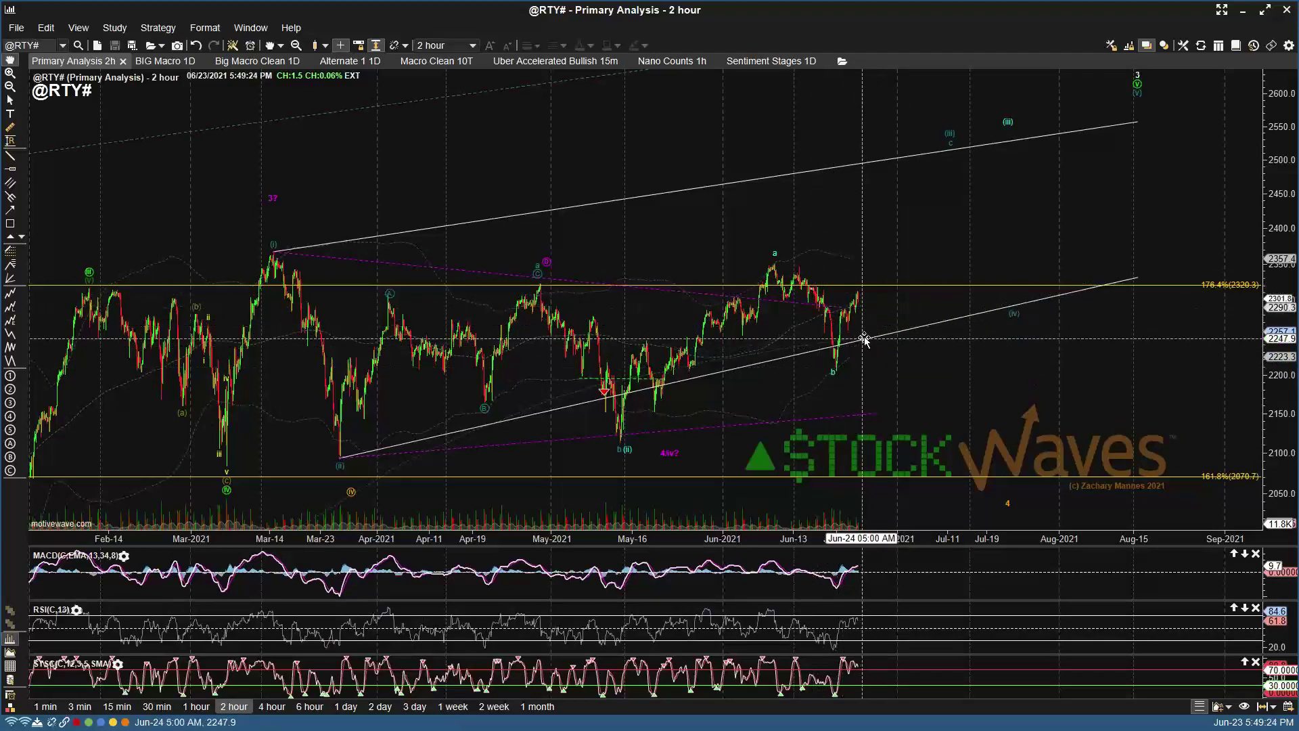
{"action": "mouse_move", "coordinate": [866, 339]}
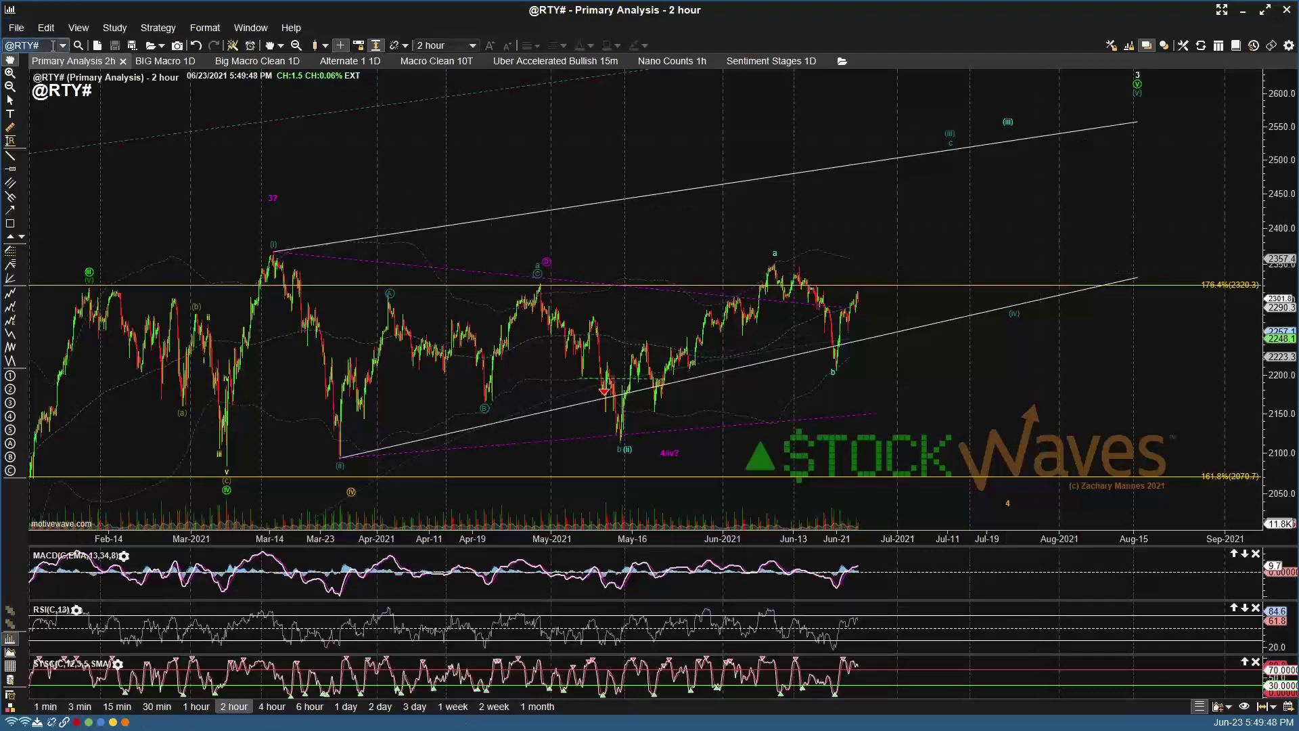
{"action": "key", "text": "Return"}
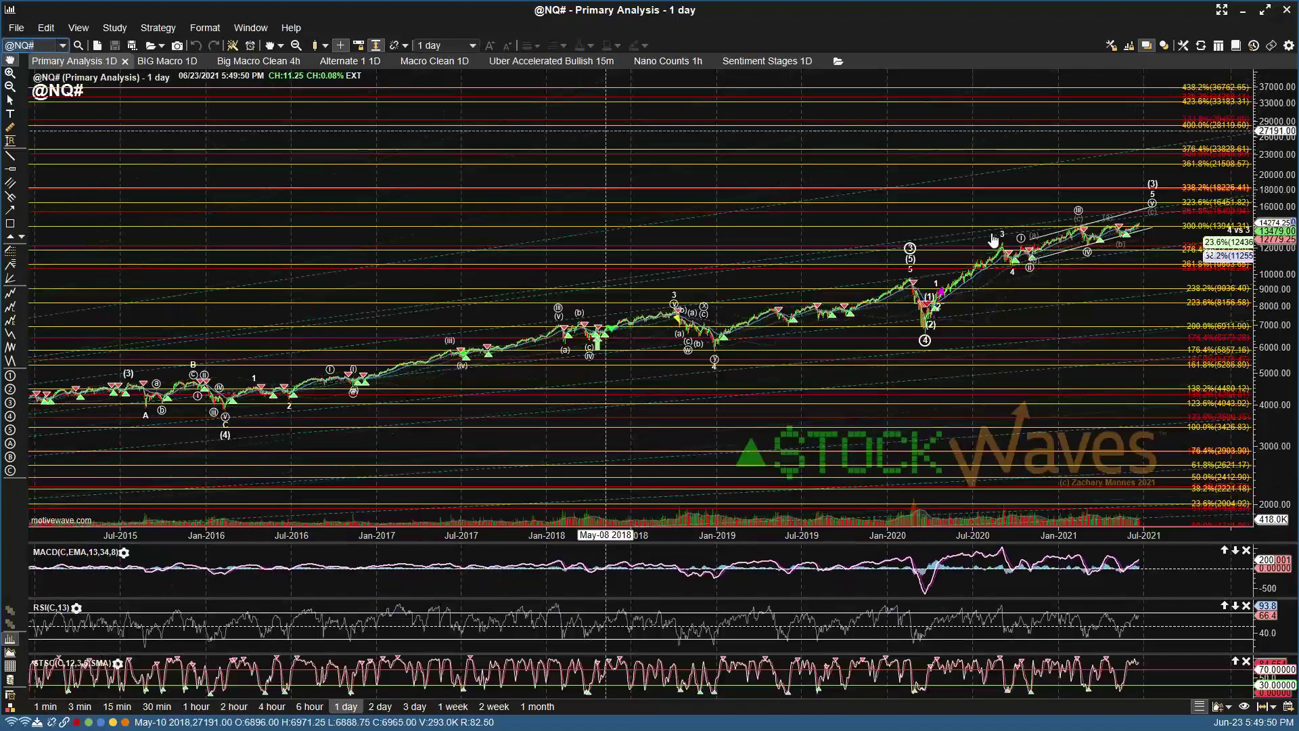
{"action": "left_click", "coordinate": [271, 707]}
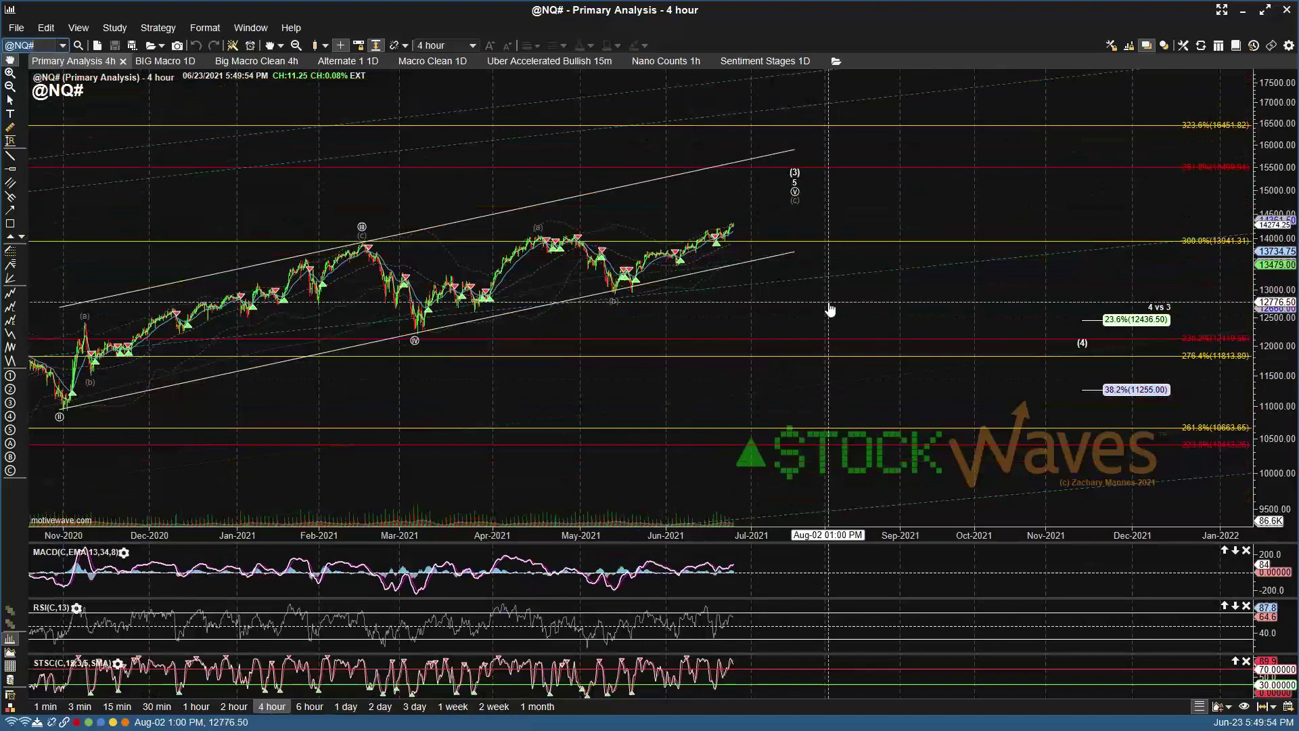
{"action": "scroll", "coordinate": [830, 310], "scroll_direction": "up", "scroll_amount": 1}
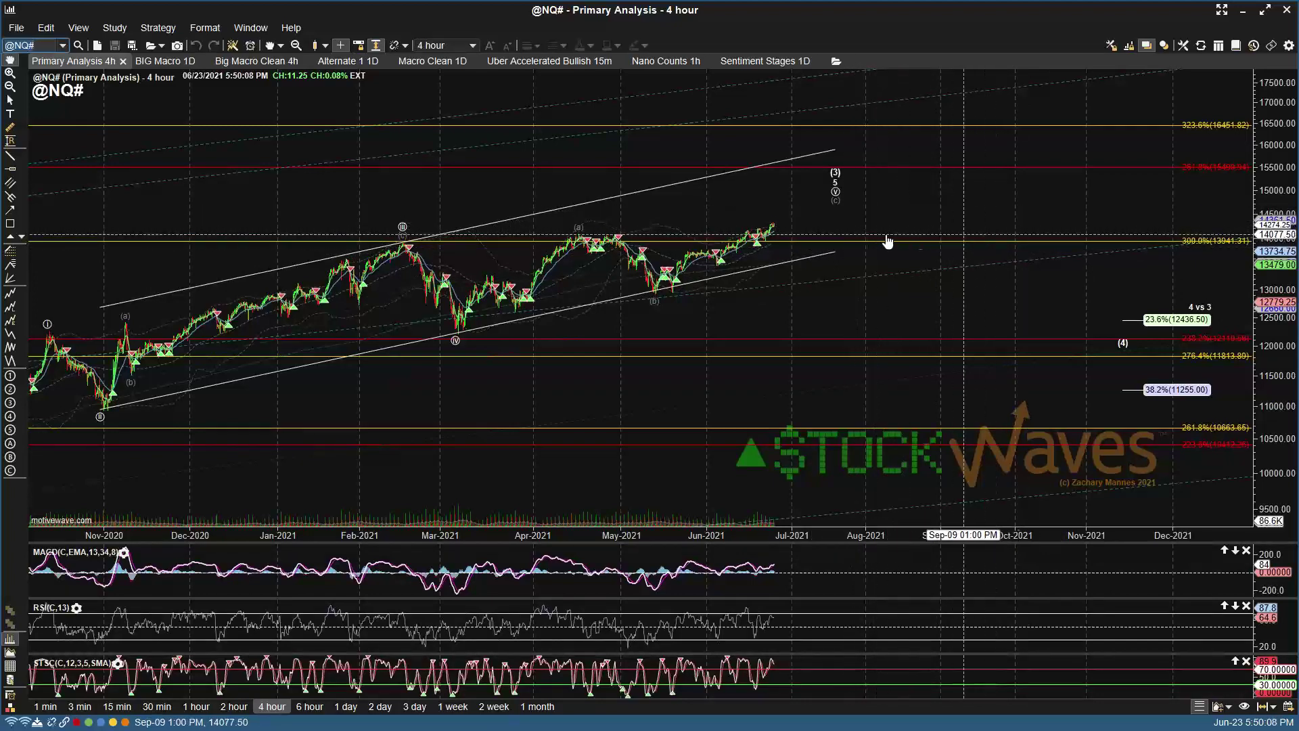
Step: Move wave (4) to about 12,000 in late November 2021, extend the 4 vs 3 Fibonacci targets to the 50.0% level, and save the analysis
{"action": "left_click", "coordinate": [1123, 344]}
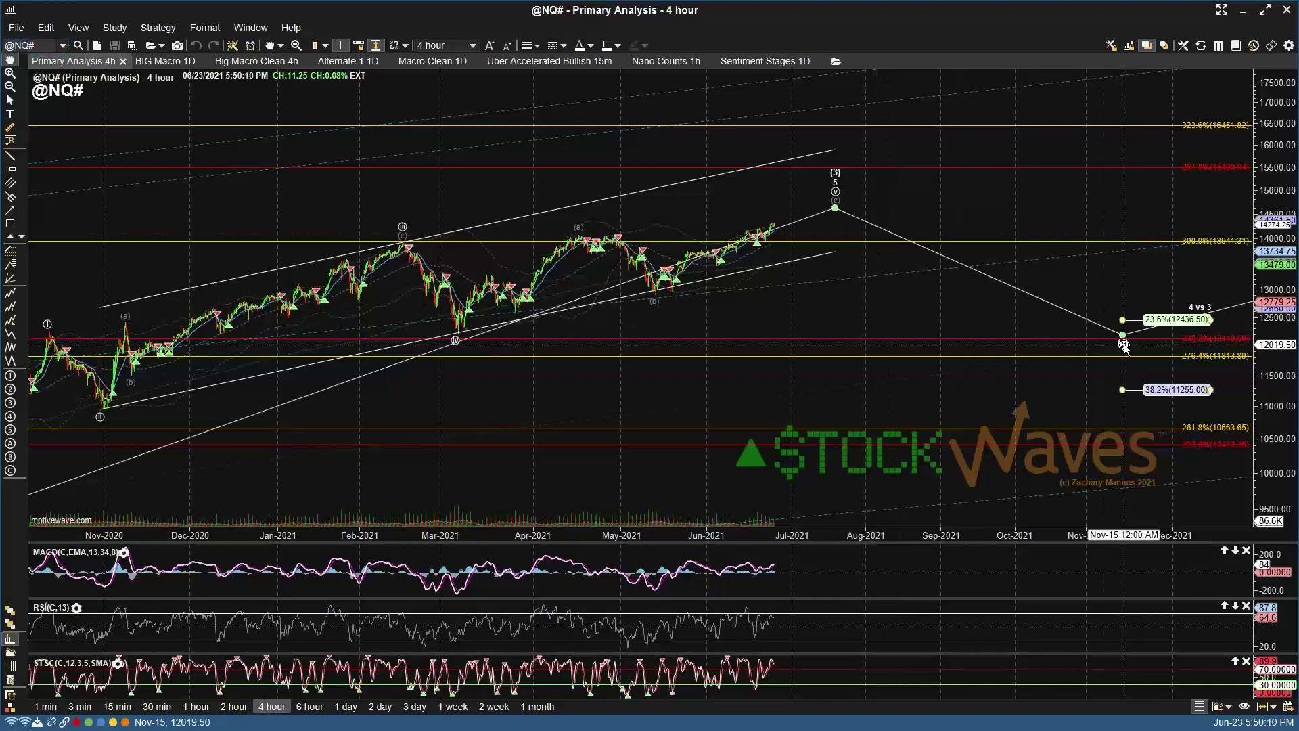
{"action": "mouse_move", "coordinate": [1164, 343]}
{"action": "left_mouse_down"}
{"action": "mouse_move", "coordinate": [1195, 348]}
{"action": "mouse_move", "coordinate": [1166, 341]}
{"action": "left_mouse_up"}
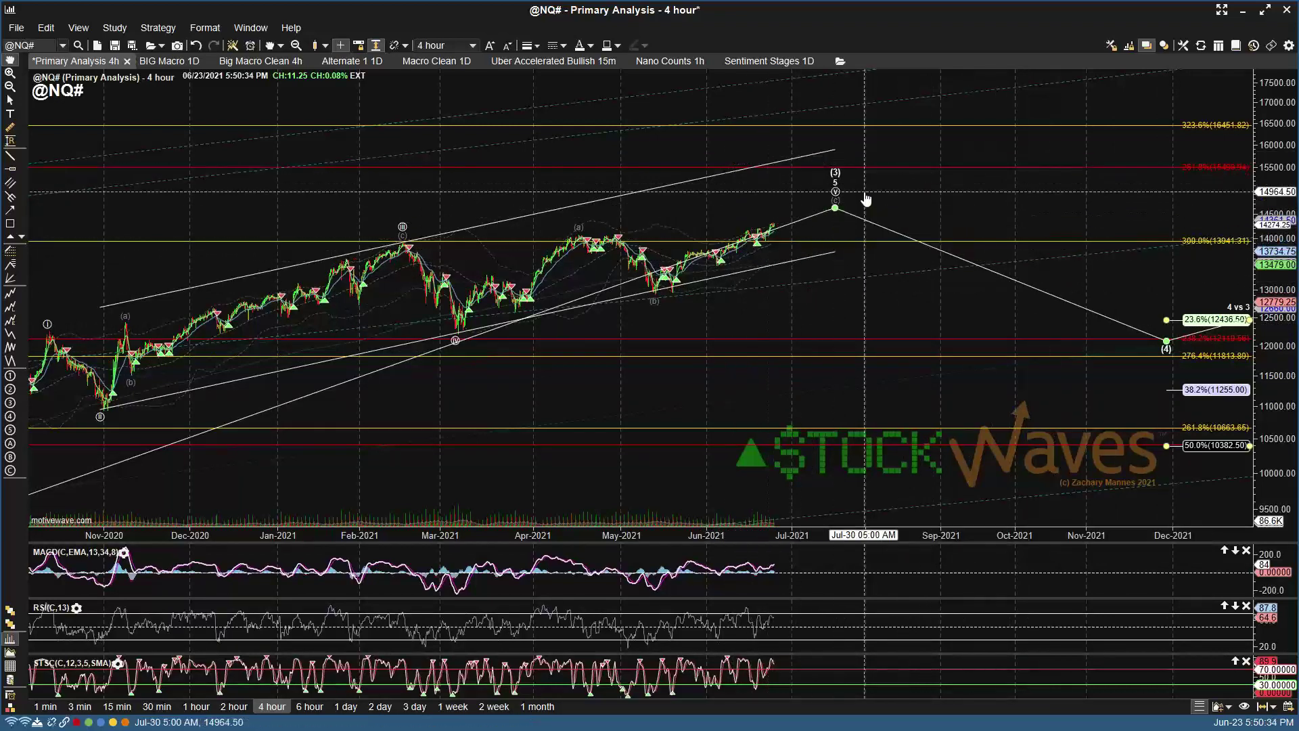
{"action": "mouse_move", "coordinate": [1167, 348]}
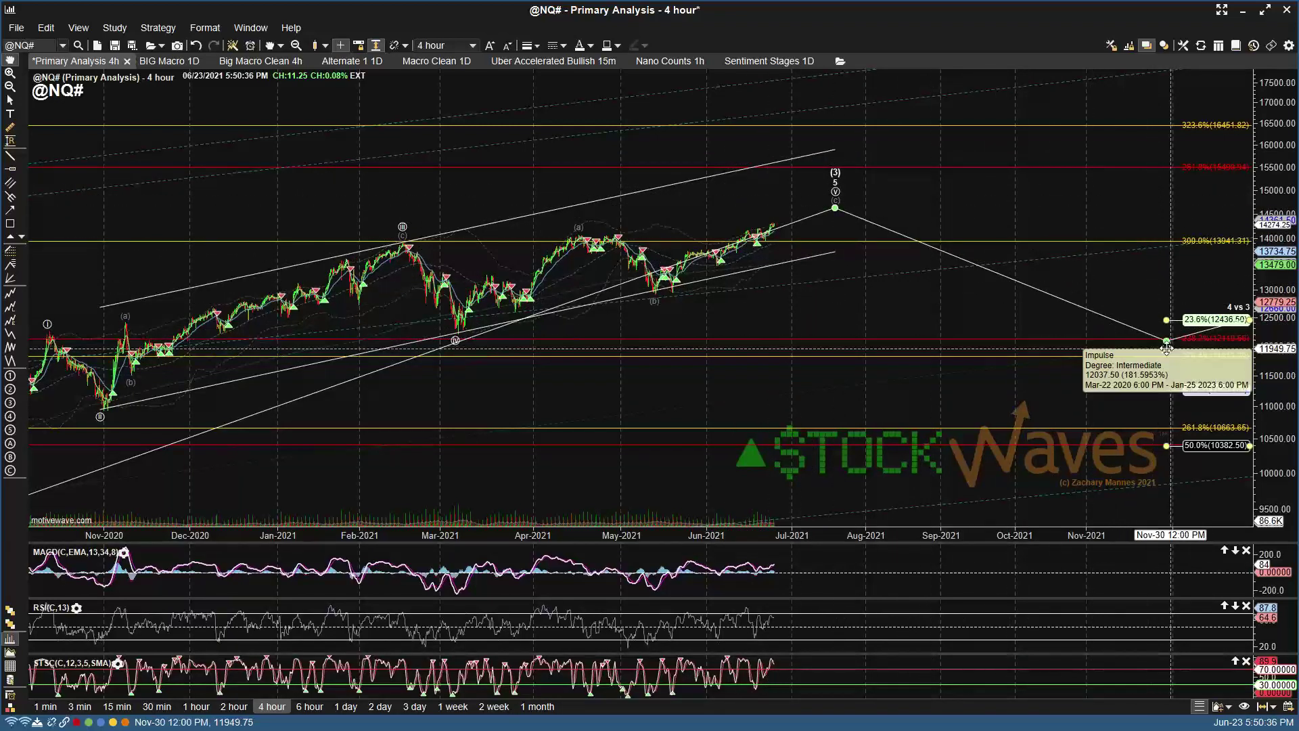
{"action": "left_click_drag", "start_coordinate": [1166, 342], "coordinate": [1131, 341]}
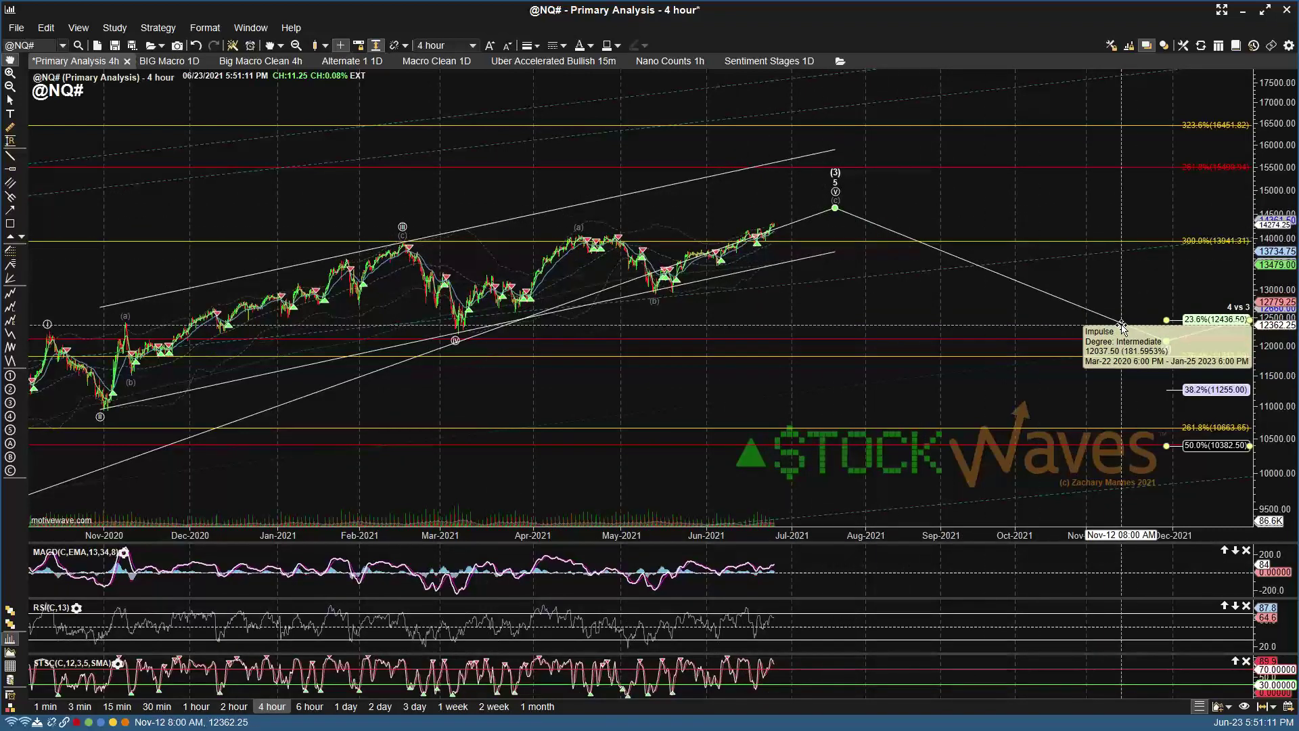
{"action": "left_click_drag", "start_coordinate": [1128, 327], "coordinate": [1166, 340]}
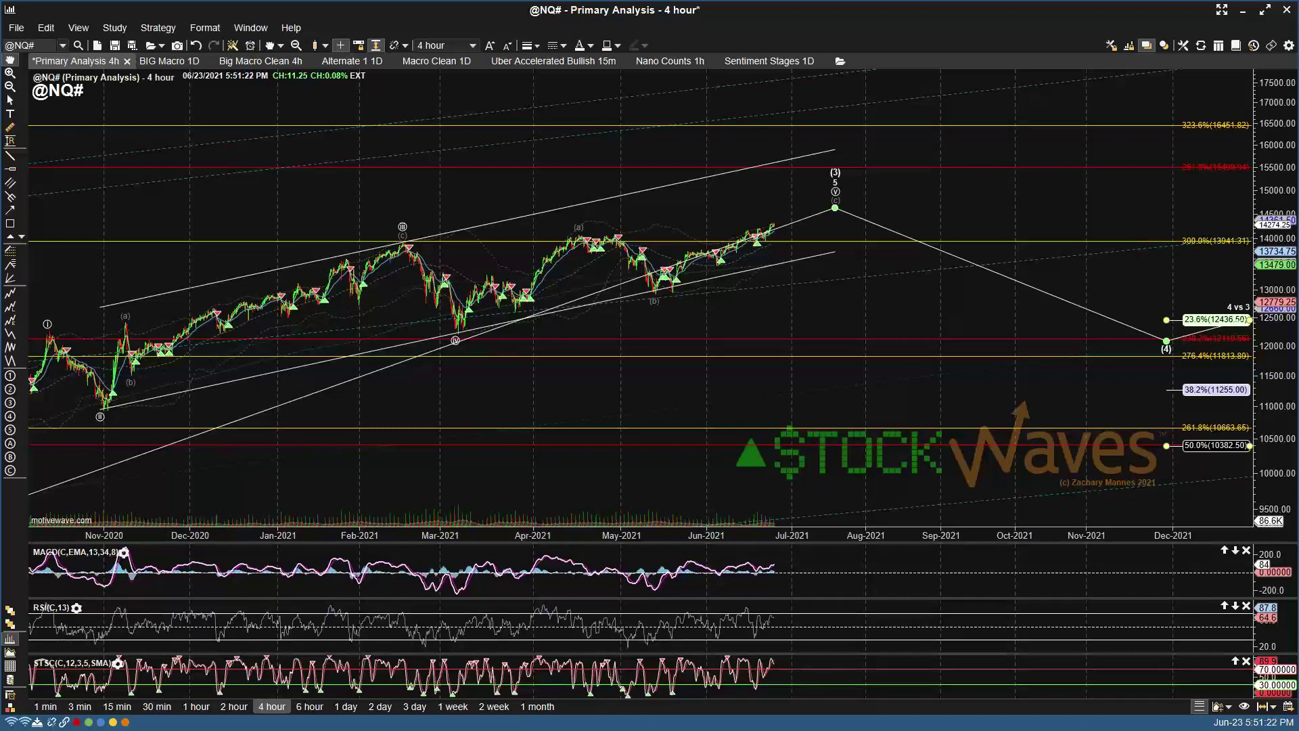
{"action": "key", "text": "ctrl+s"}
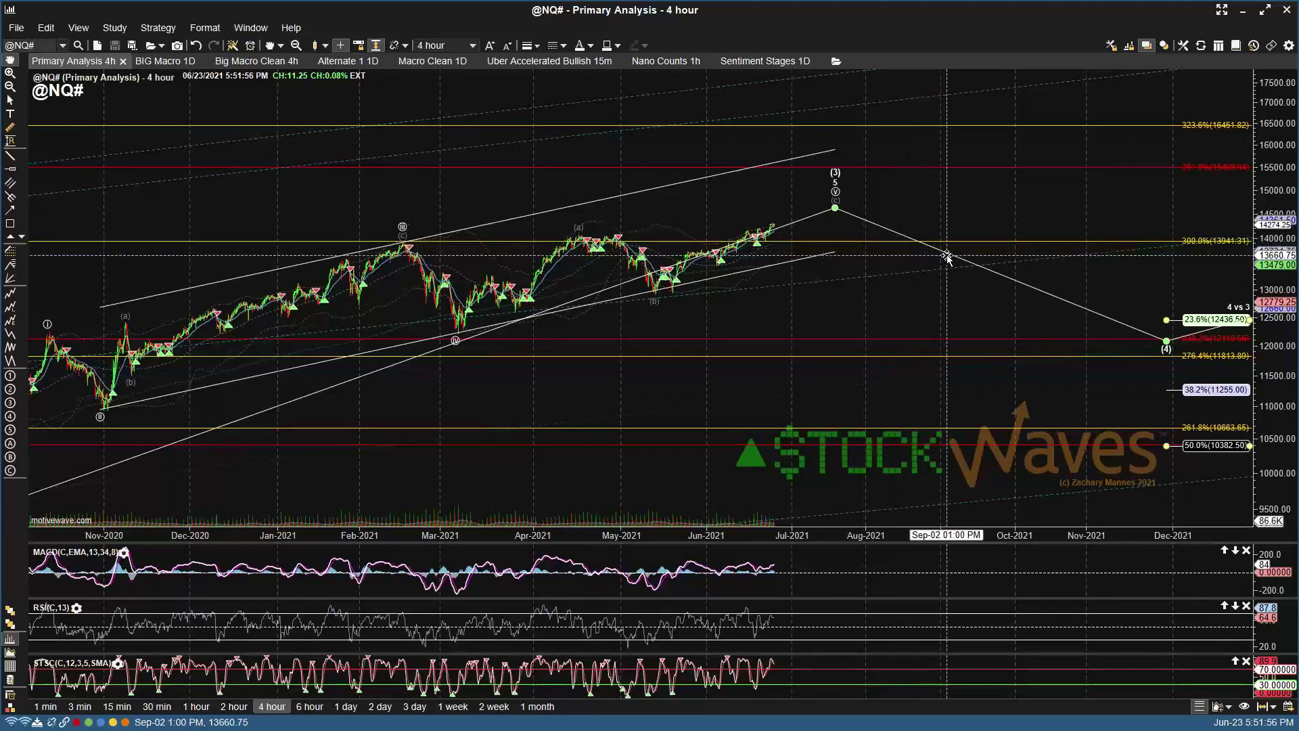
Step: Load the gold futures symbol QGC# in the Primary Analysis chart
{"action": "mouse_move", "coordinate": [946, 257]}
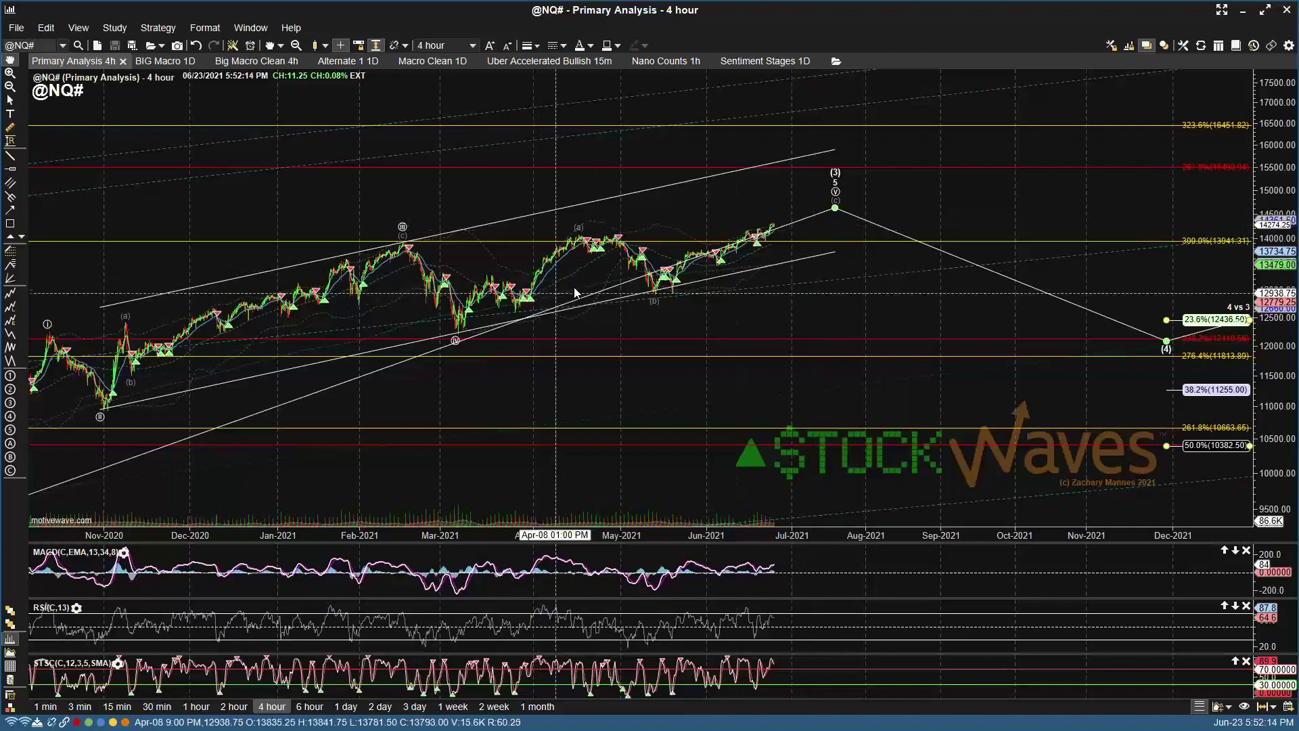
{"action": "left_click", "coordinate": [45, 48]}
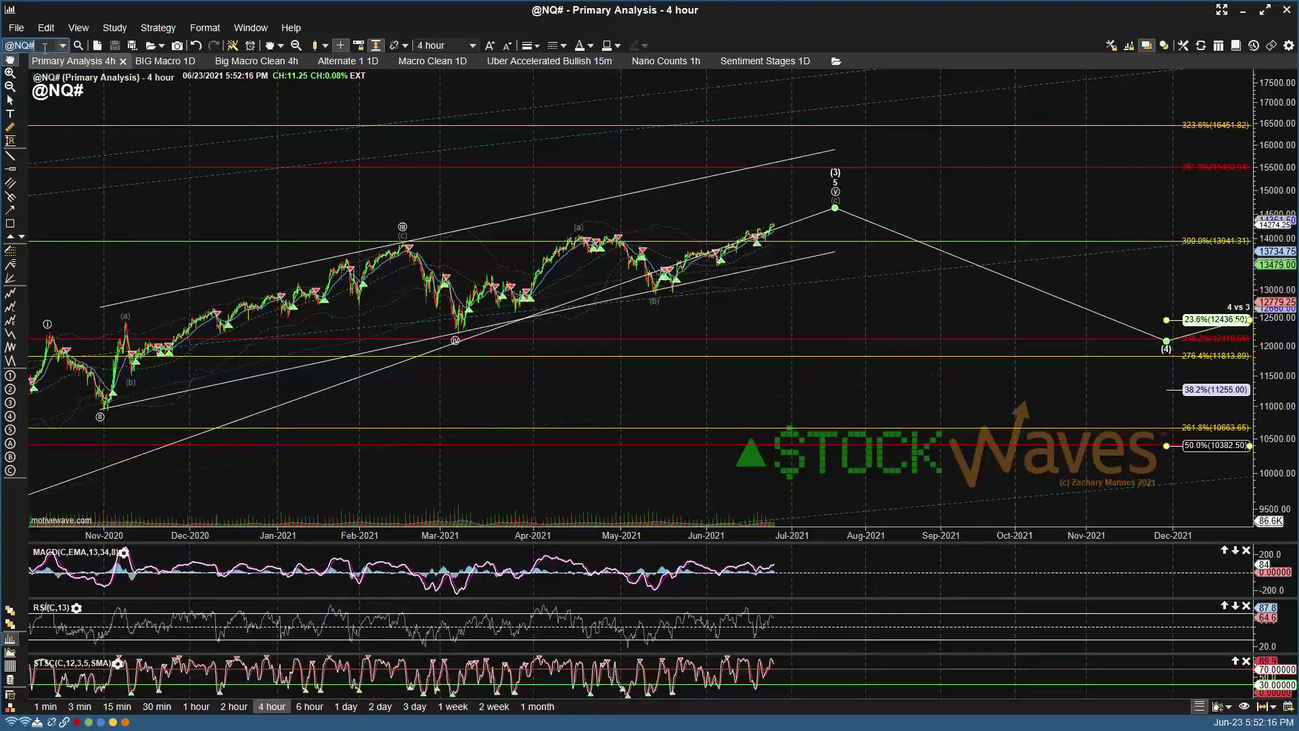
{"action": "type", "text": "QGC#"}
{"action": "key", "text": "Return"}
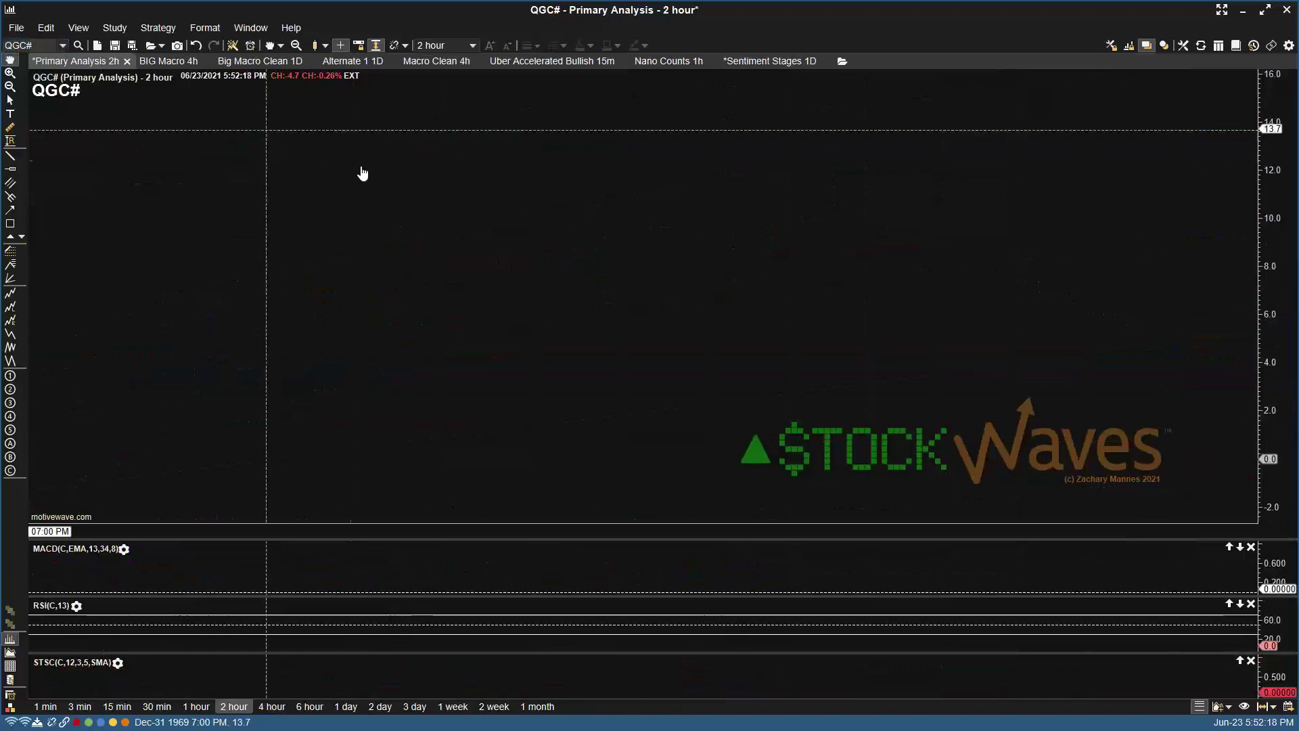
{"action": "scroll", "coordinate": [708, 201], "scroll_direction": "down", "scroll_amount": 5}
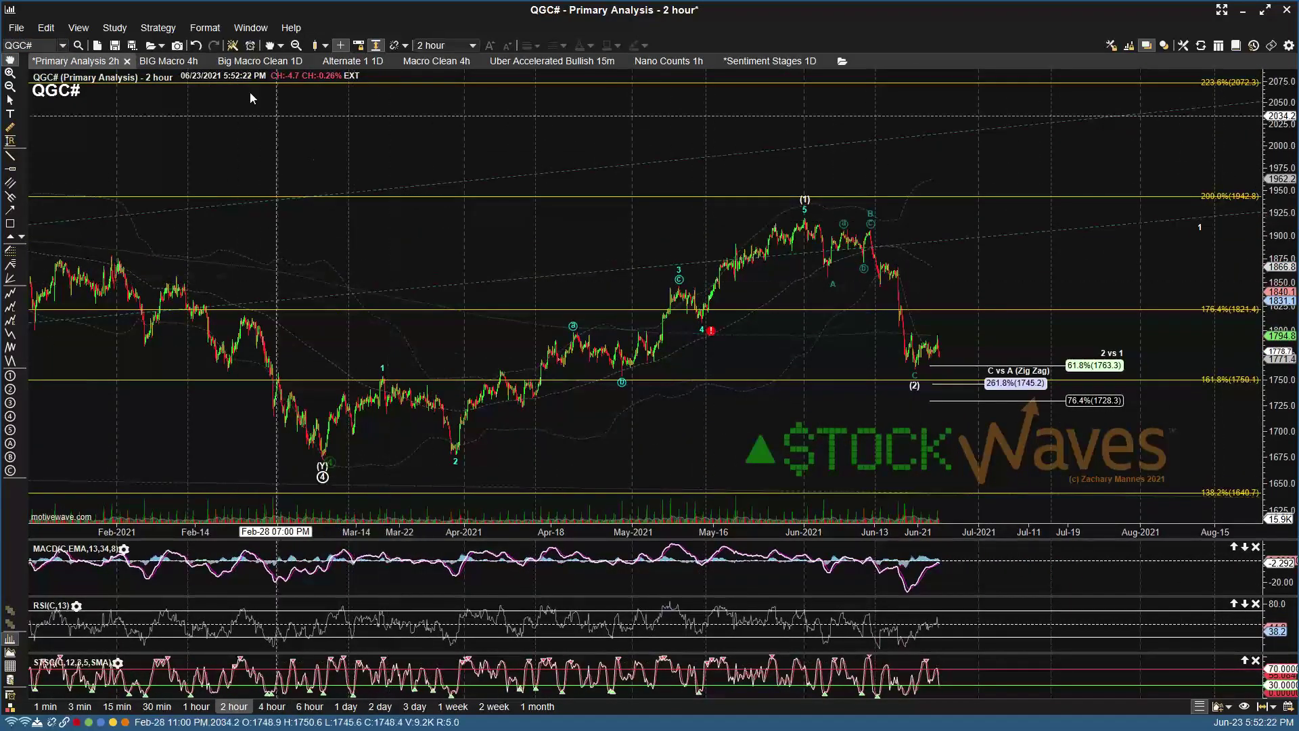
Step: Open the Big Macro Clean daily analysis of QGC# and select the impulse from circled wave 4 to display its projected path through wave (5)
{"action": "left_click", "coordinate": [230, 62]}
{"action": "scroll", "coordinate": [608, 284], "scroll_direction": "down", "scroll_amount": 10}
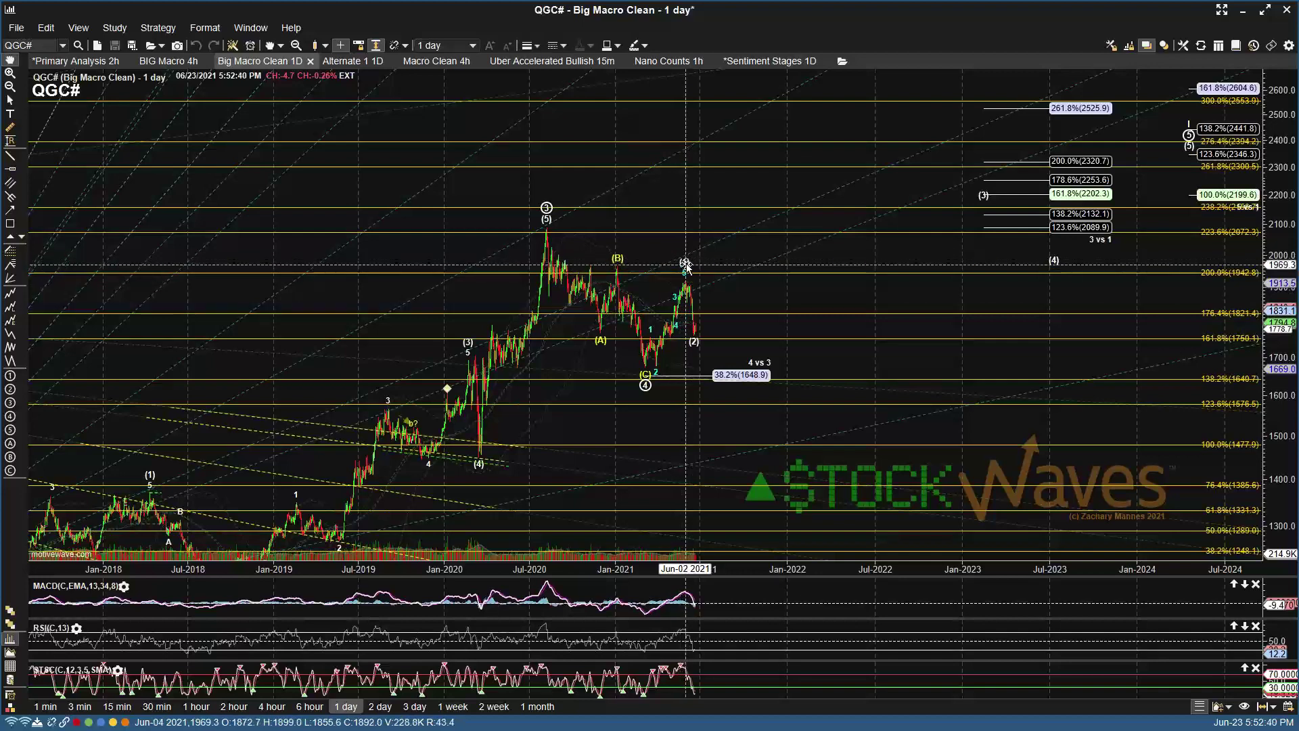
{"action": "left_click", "coordinate": [684, 263]}
{"action": "scroll", "coordinate": [685, 272], "scroll_direction": "down", "scroll_amount": 2}
{"action": "scroll", "coordinate": [685, 272], "scroll_direction": "down", "scroll_amount": 2}
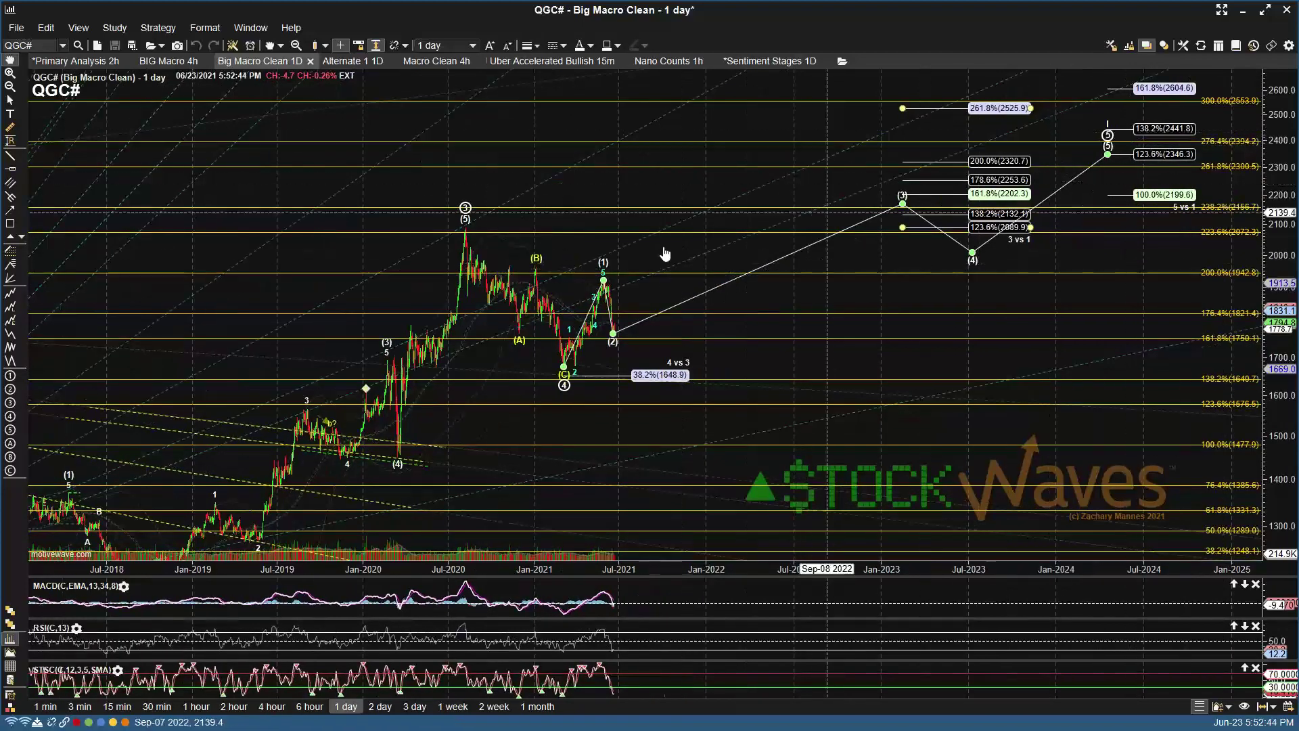
Step: Save the QGC# analysis and select the impulse from wave (2) in the 2-hour Primary Analysis to display its projected path
{"action": "key", "text": "ctrl+s"}
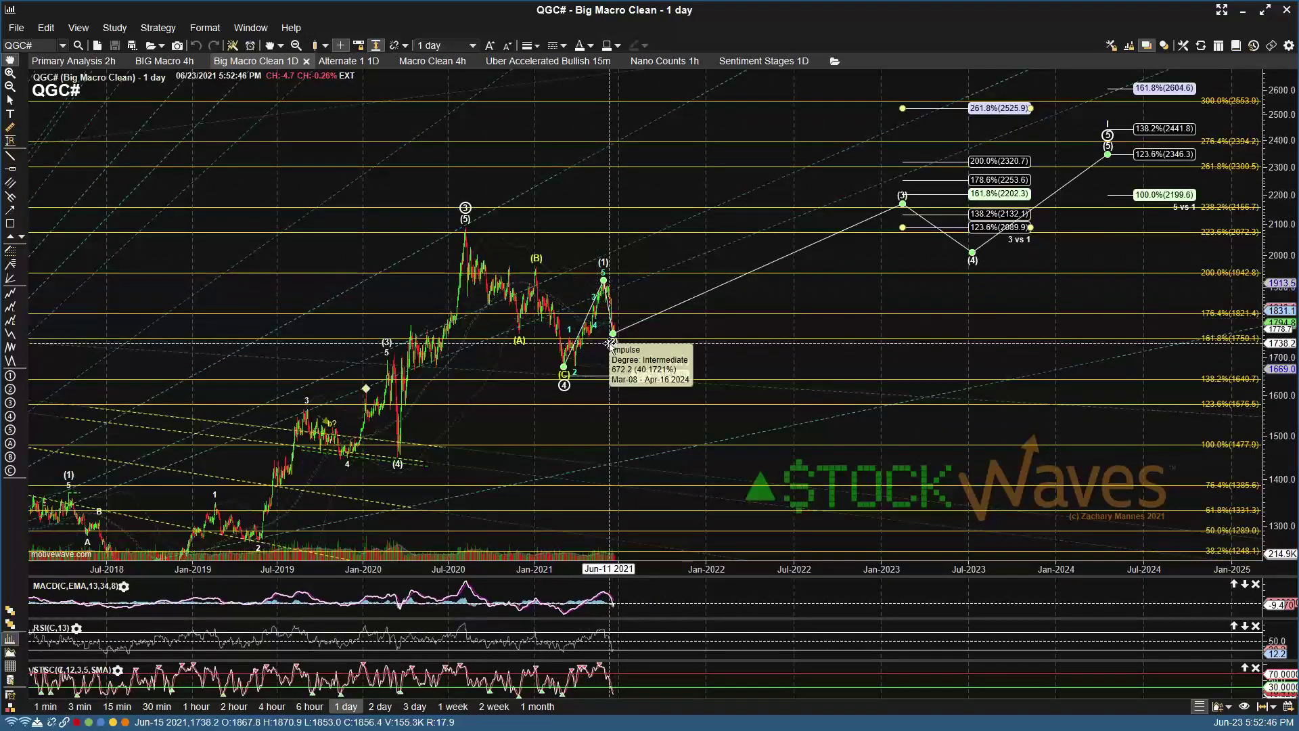
{"action": "left_click", "coordinate": [86, 61]}
{"action": "scroll", "coordinate": [815, 190], "scroll_direction": "down", "scroll_amount": 3}
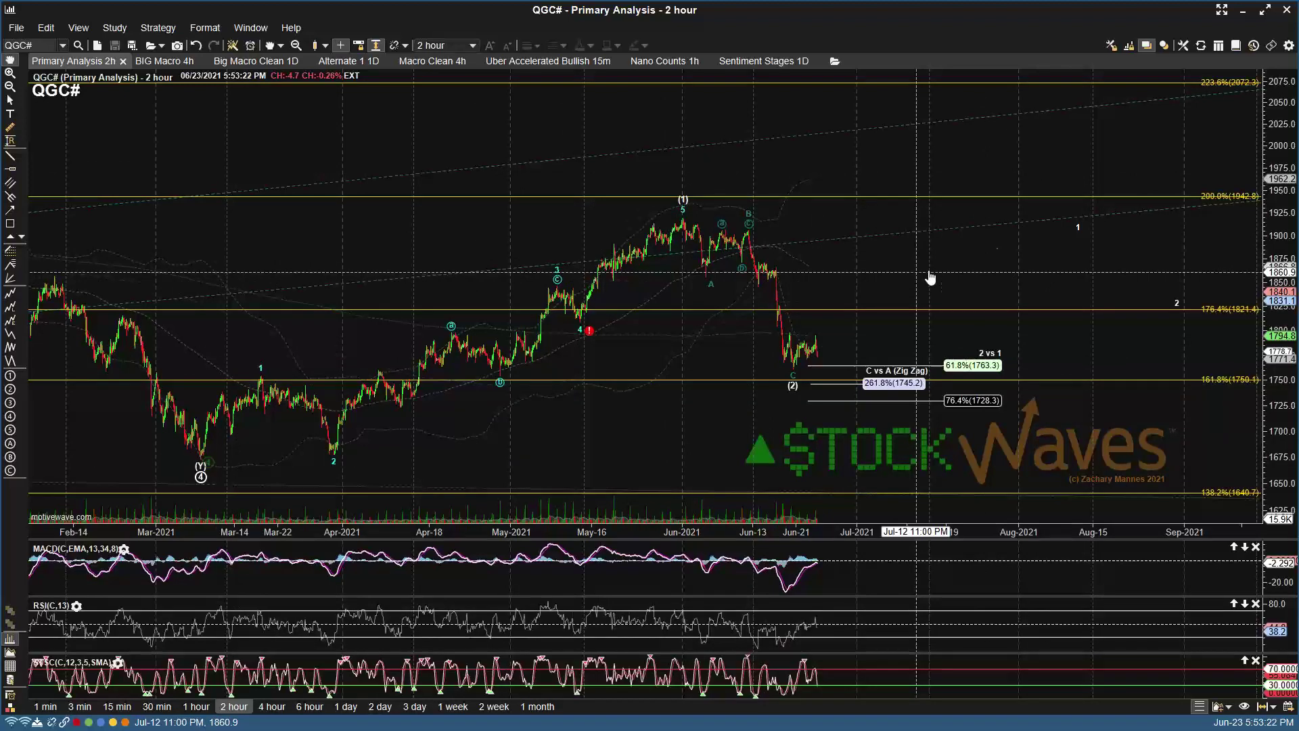
{"action": "scroll", "coordinate": [1039, 224], "scroll_direction": "down", "scroll_amount": 3}
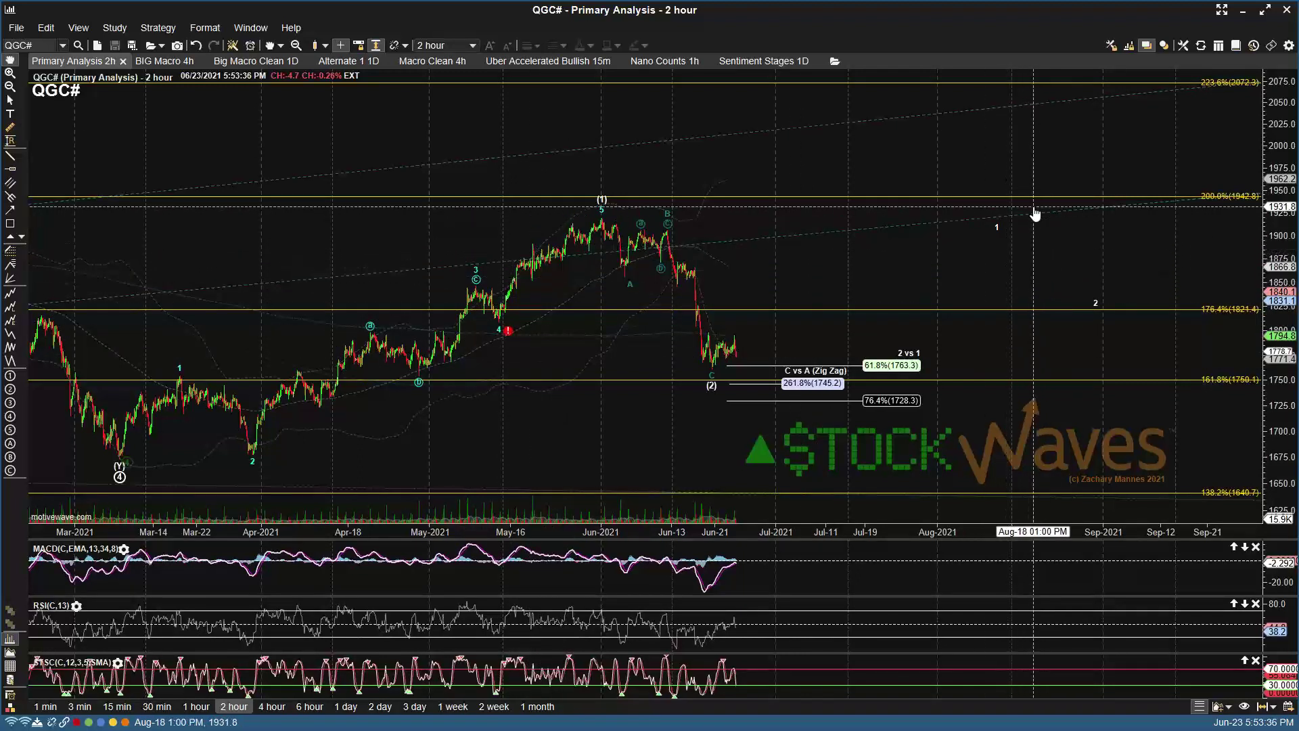
{"action": "left_click", "coordinate": [995, 233]}
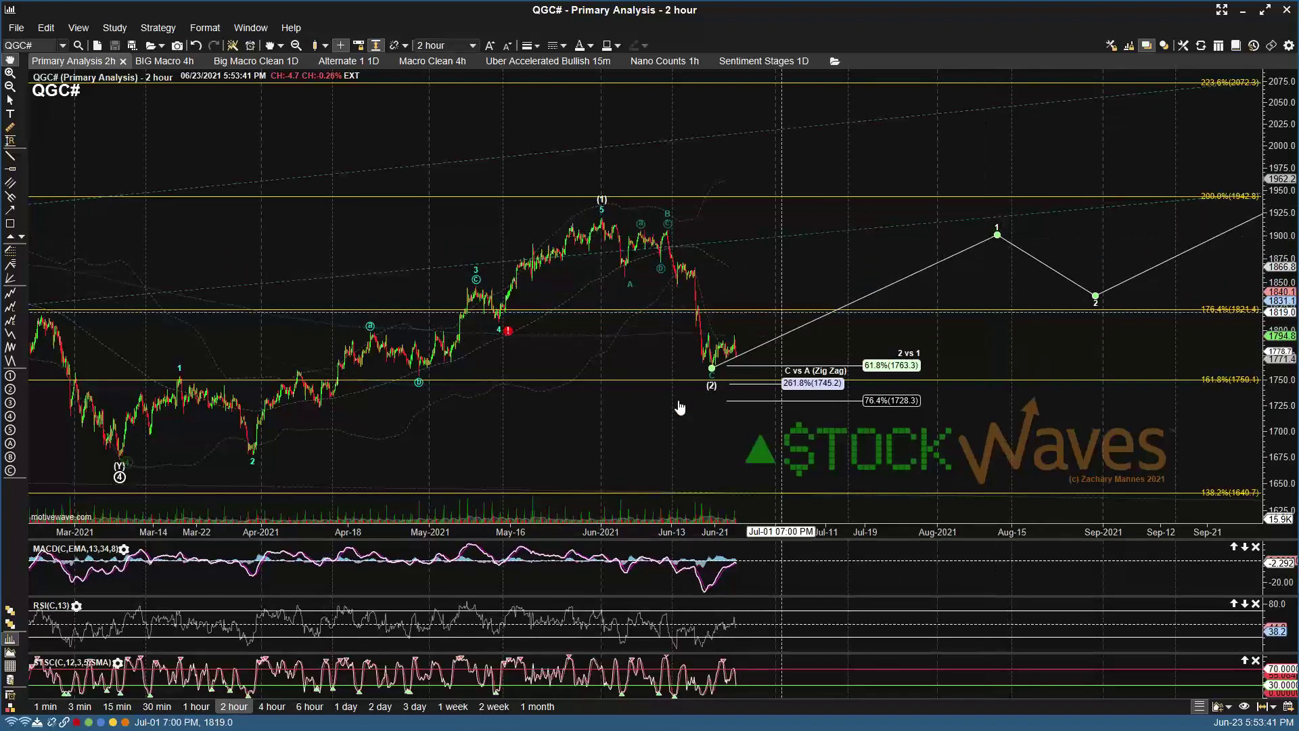
{"action": "mouse_move", "coordinate": [967, 248]}
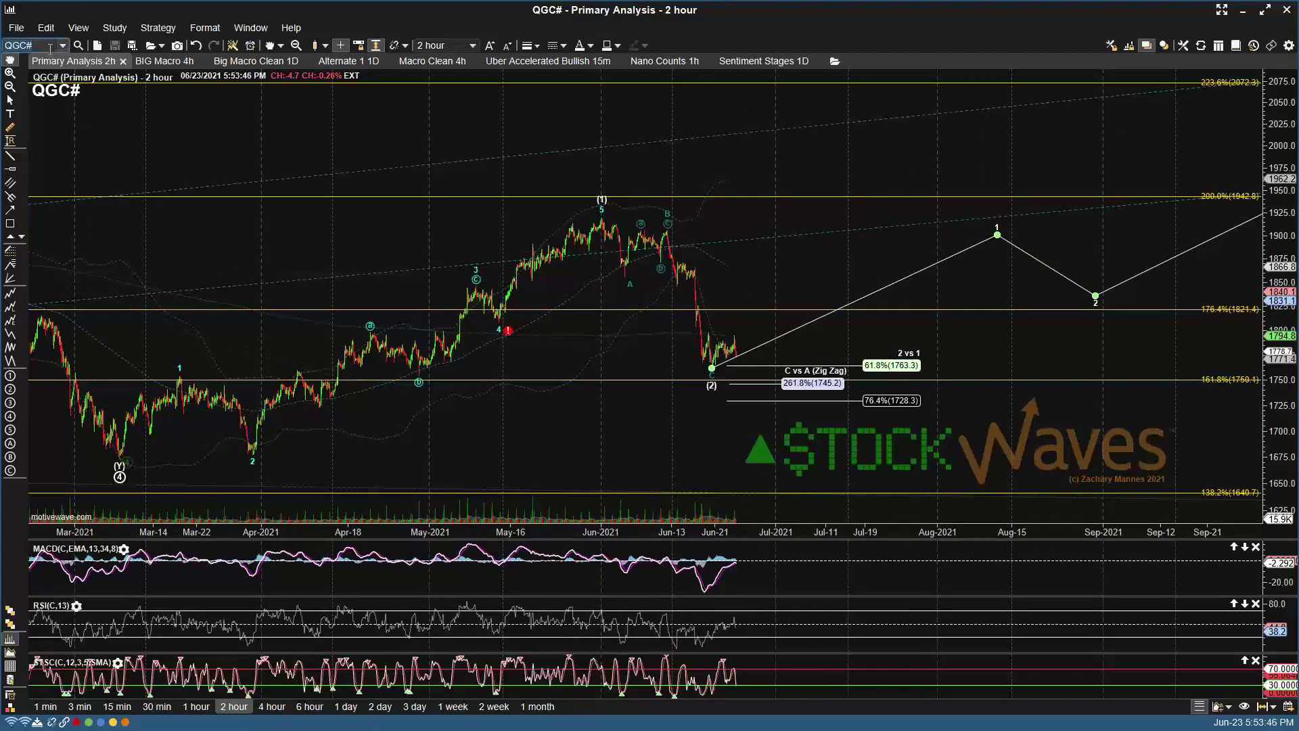
Step: Load the silver futures symbol QSI#, show its BIG Macro analysis on the 2-hour timeframe and save it
{"action": "key", "text": "Return"}
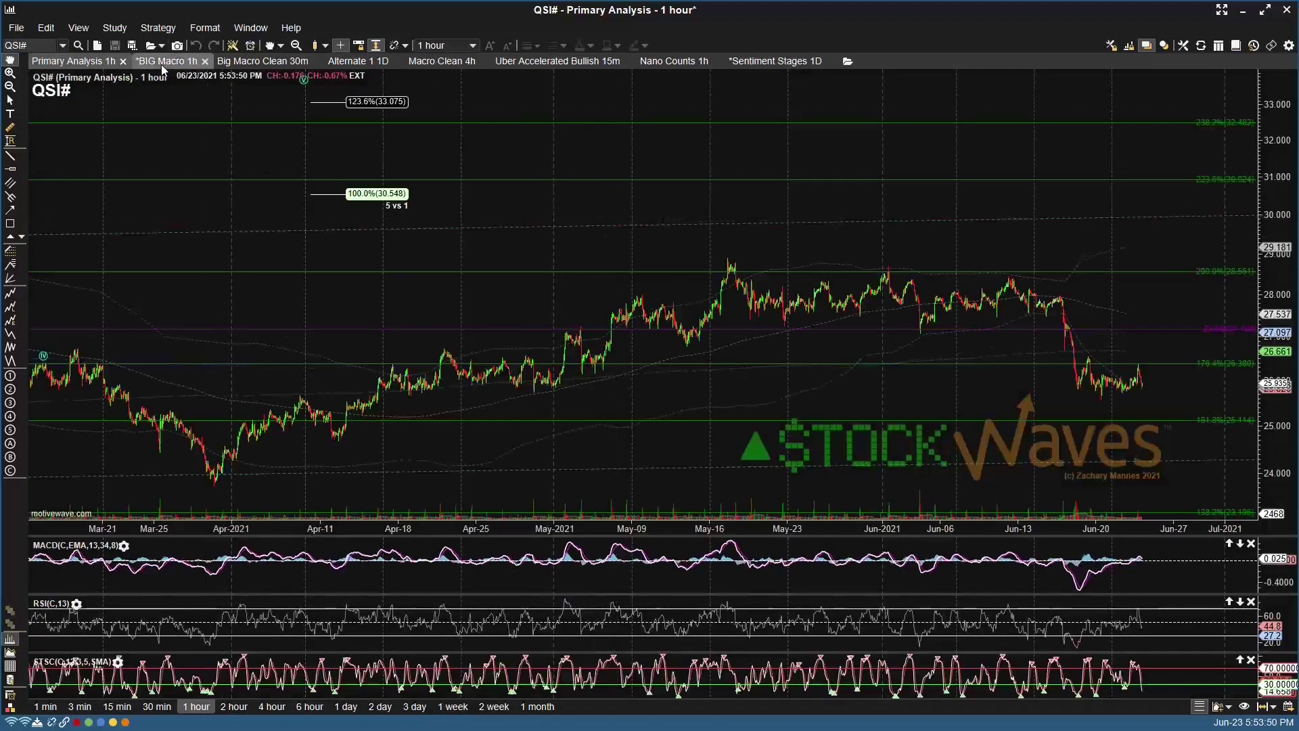
{"action": "left_click", "coordinate": [162, 62]}
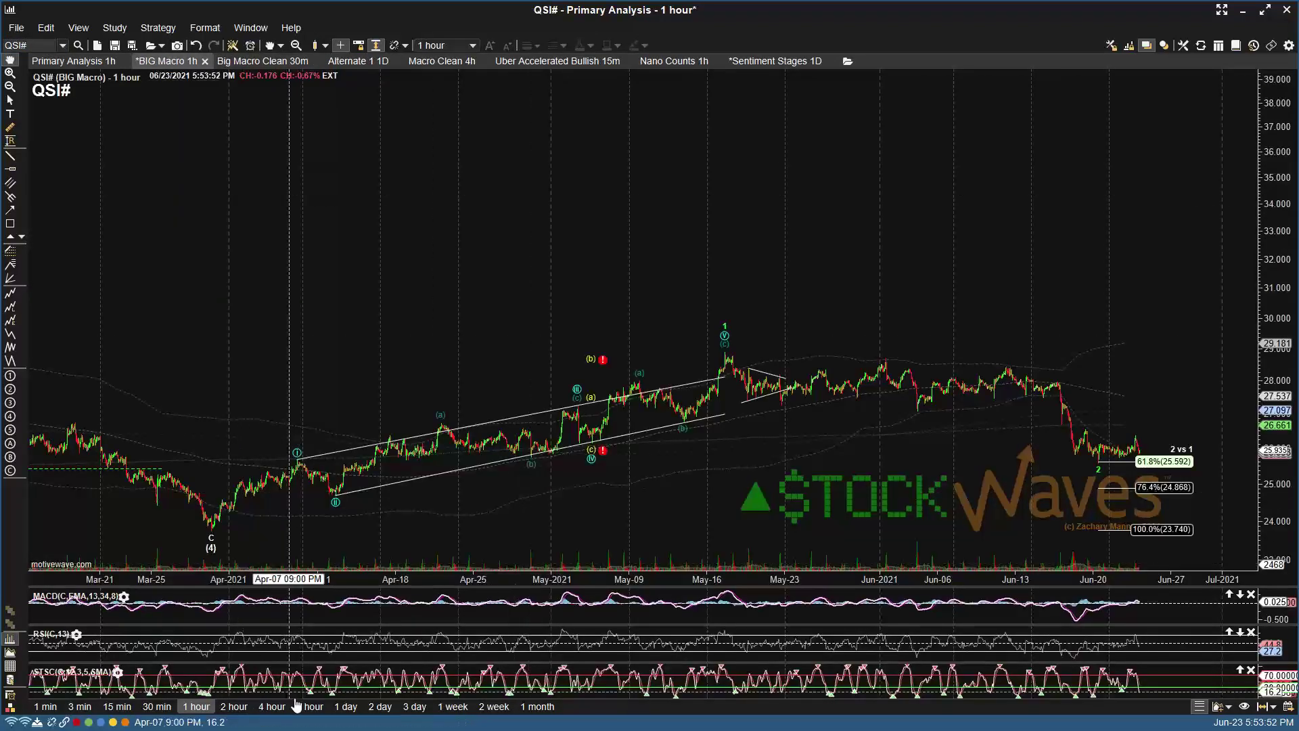
{"action": "left_click", "coordinate": [233, 707]}
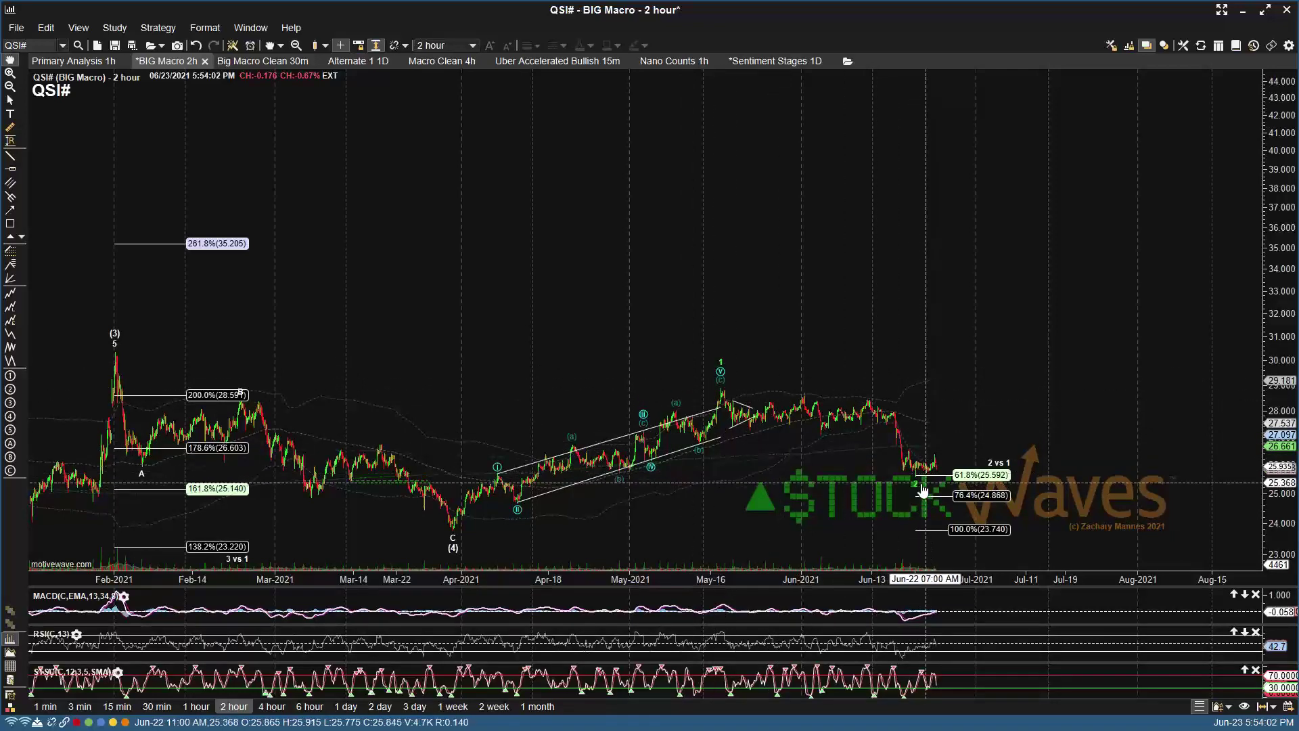
{"action": "key", "text": "ctrl+s"}
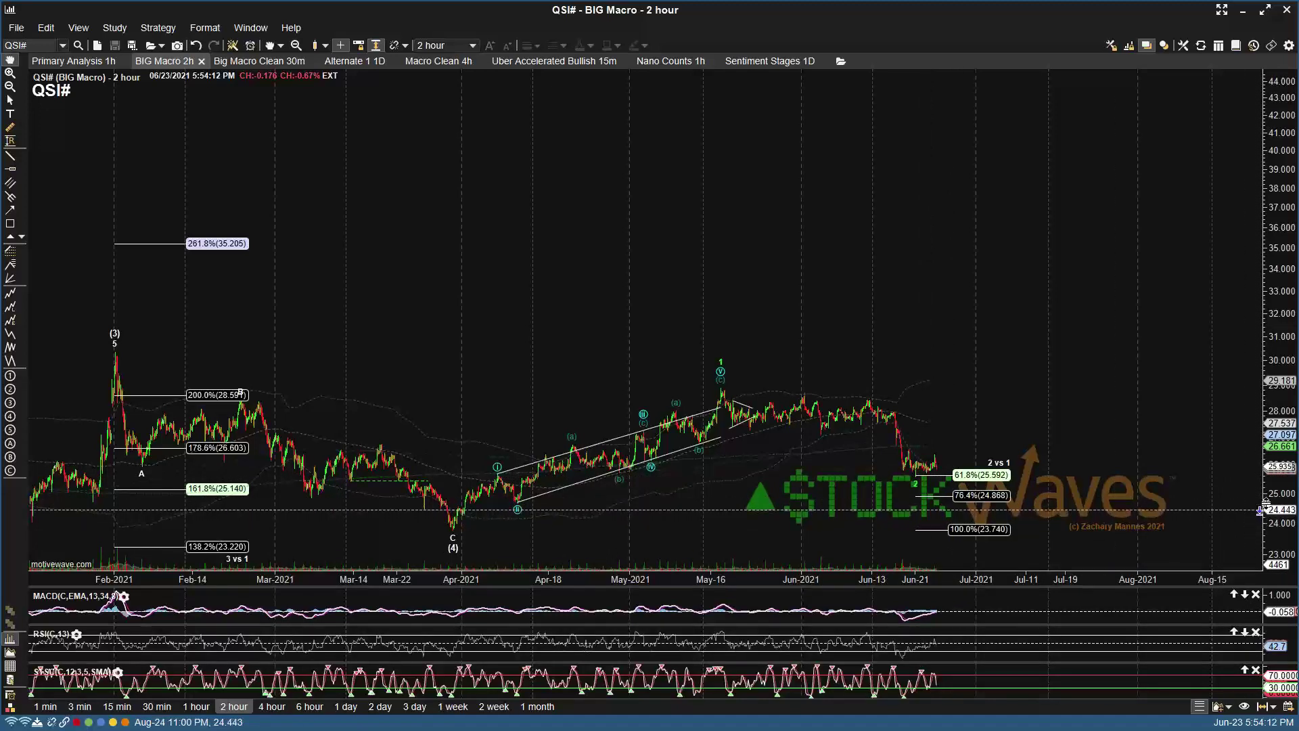
{"action": "left_click_drag", "start_coordinate": [1263, 509], "coordinate": [1263, 385]}
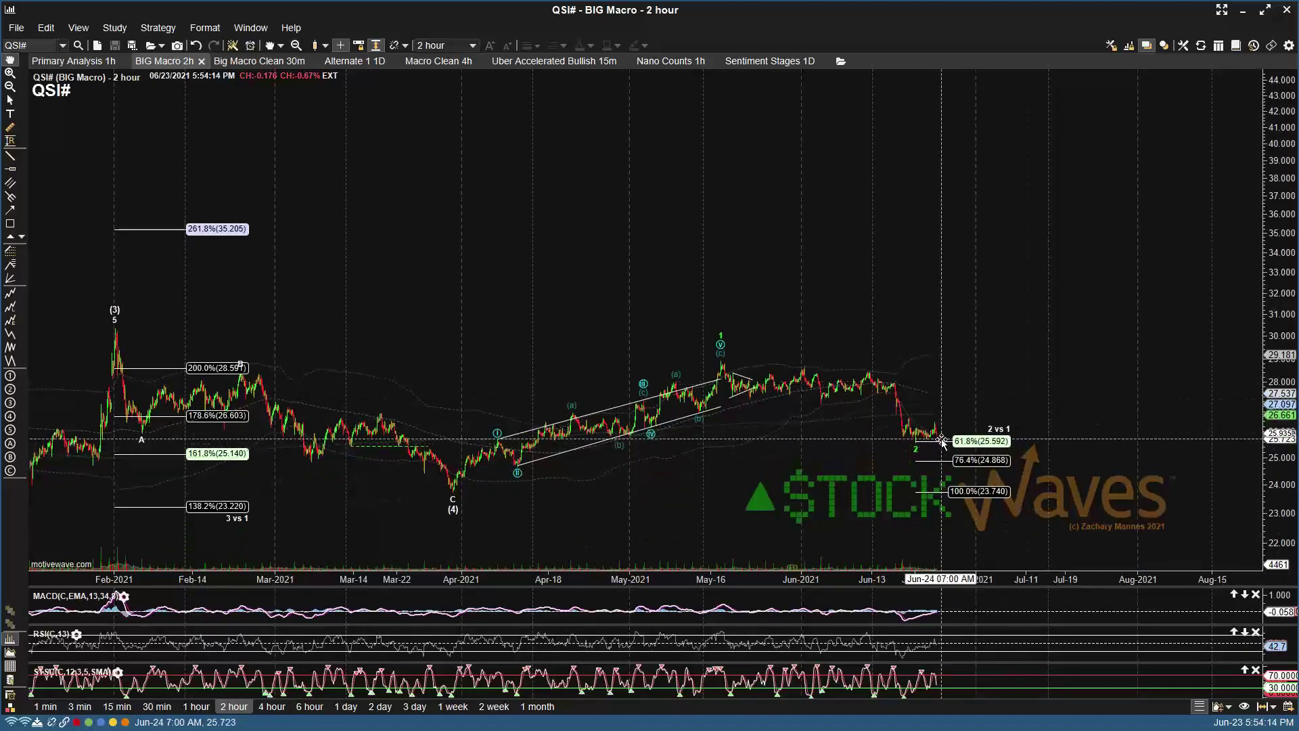
{"action": "mouse_move", "coordinate": [931, 442]}
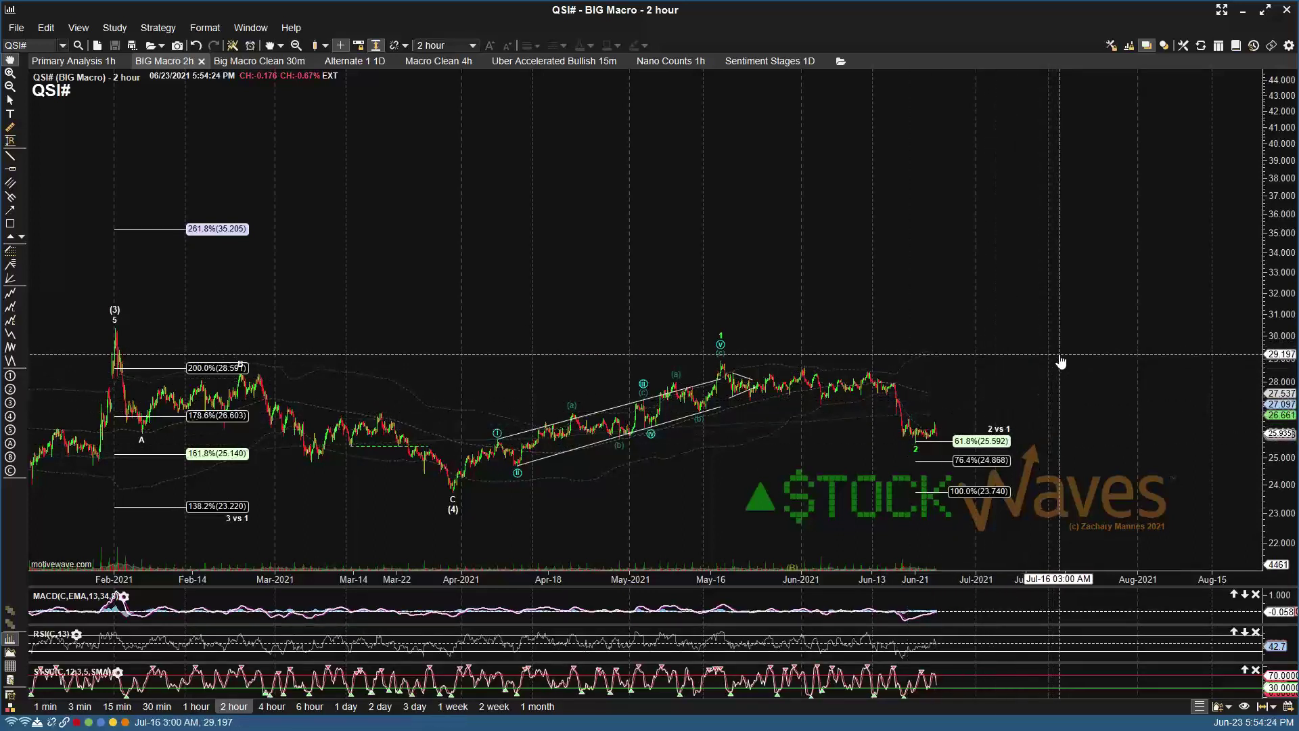
Step: Show the QSI# BIG Macro analysis on the 4-hour timeframe and move wave (5) to about 36.3 in late December 2021
{"action": "left_click", "coordinate": [272, 706]}
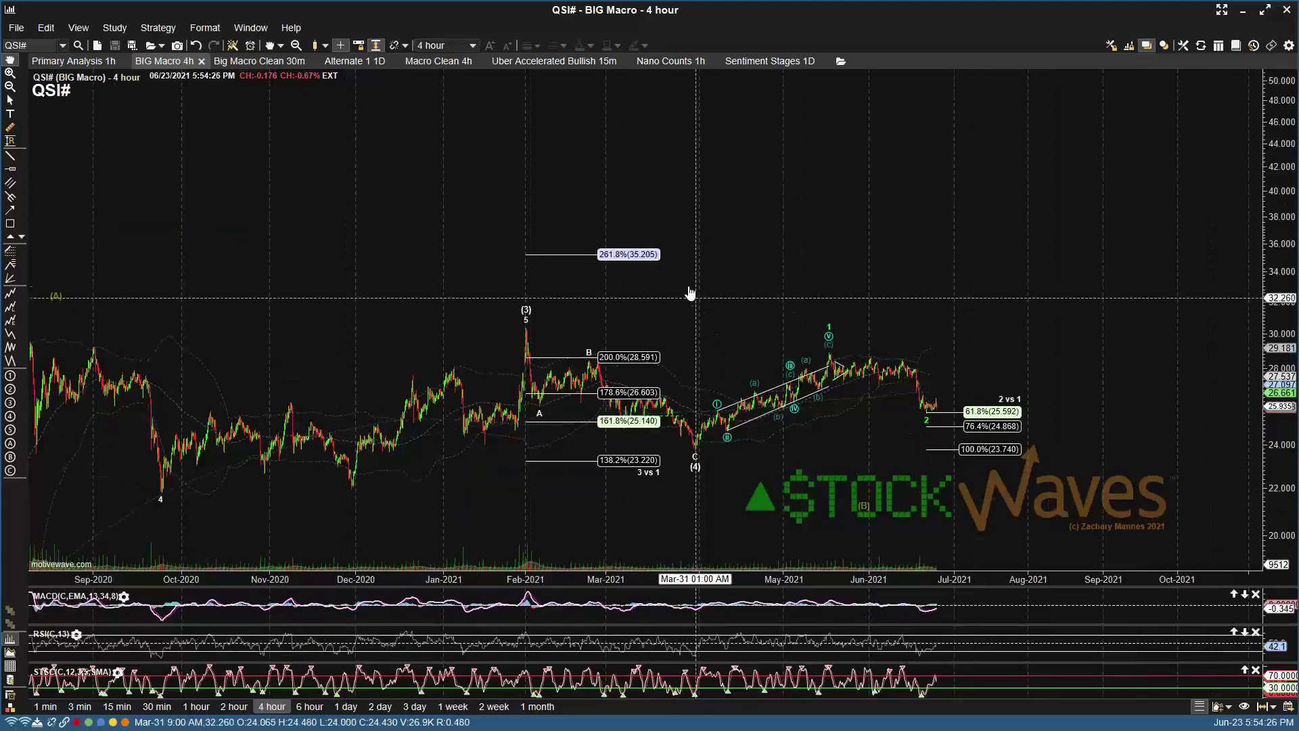
{"action": "scroll", "coordinate": [691, 293], "scroll_direction": "down", "scroll_amount": 10}
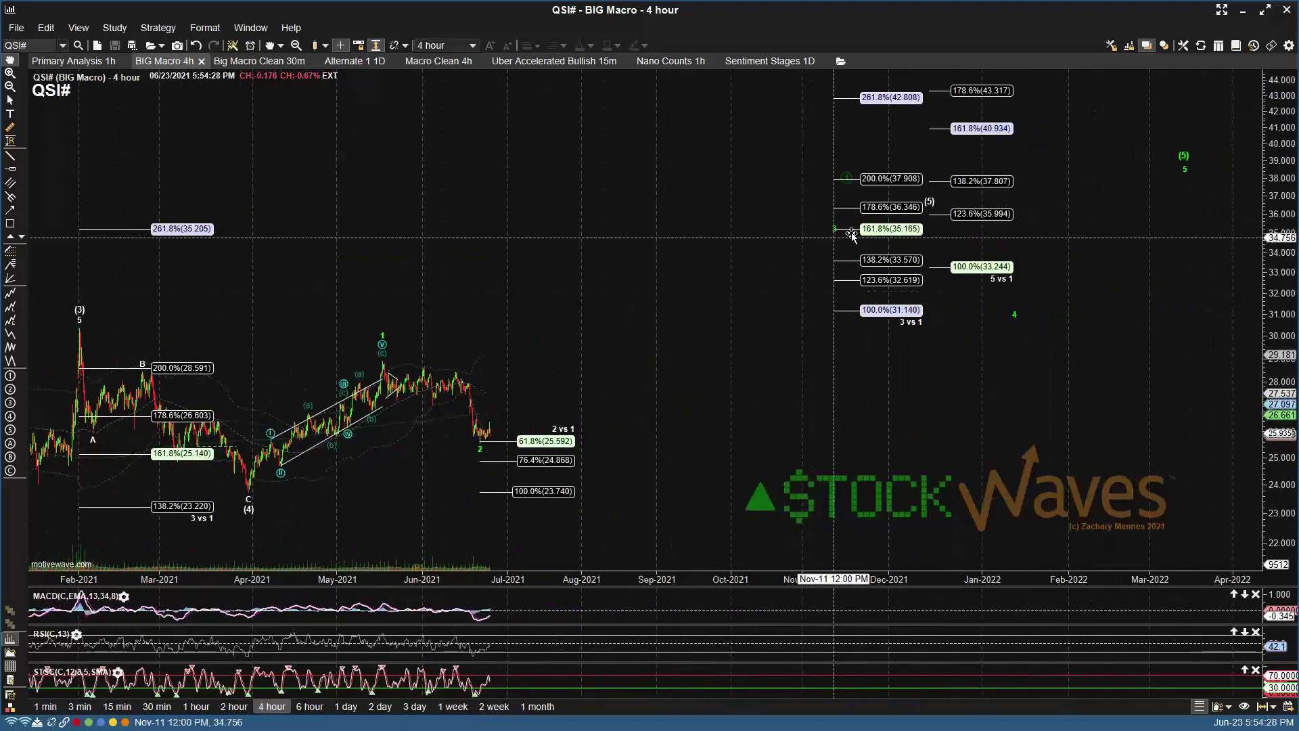
{"action": "mouse_move", "coordinate": [854, 313]}
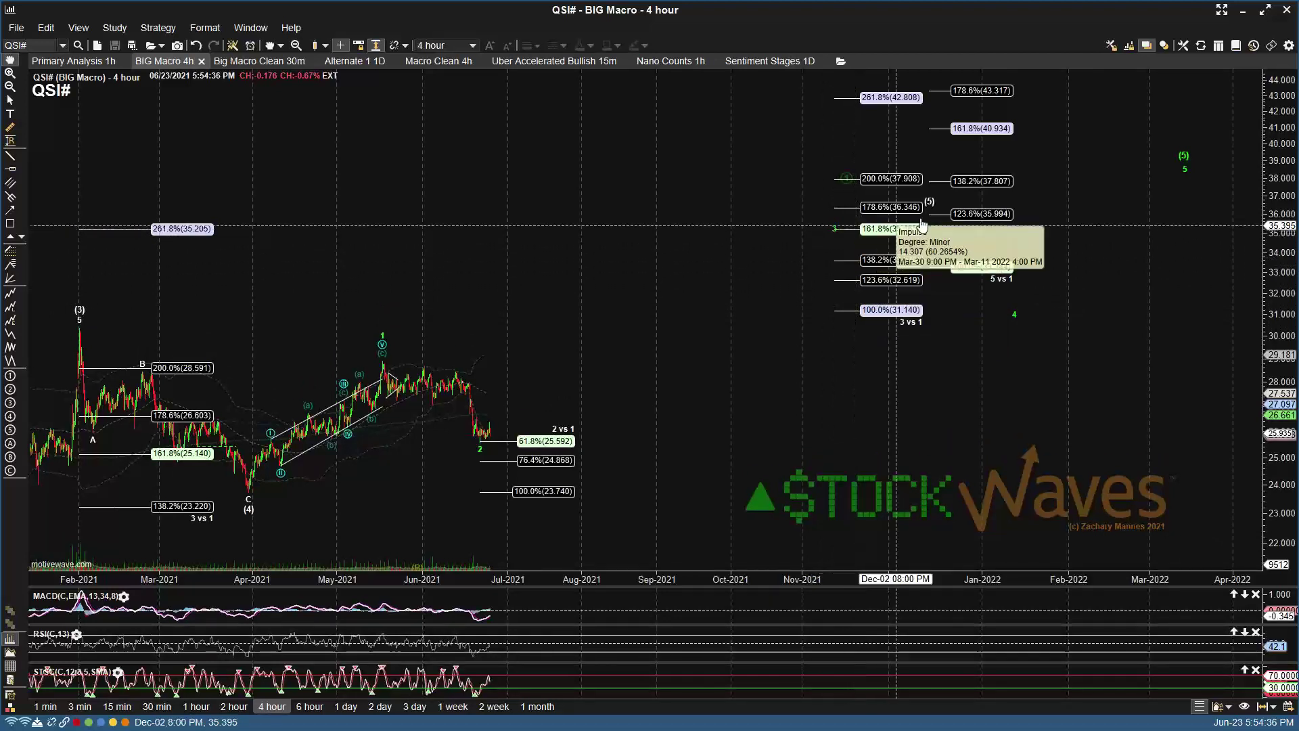
{"action": "left_click_drag", "start_coordinate": [929, 203], "coordinate": [956, 207]}
{"action": "double_click", "coordinate": [956, 208]}
{"action": "key", "text": "Escape"}
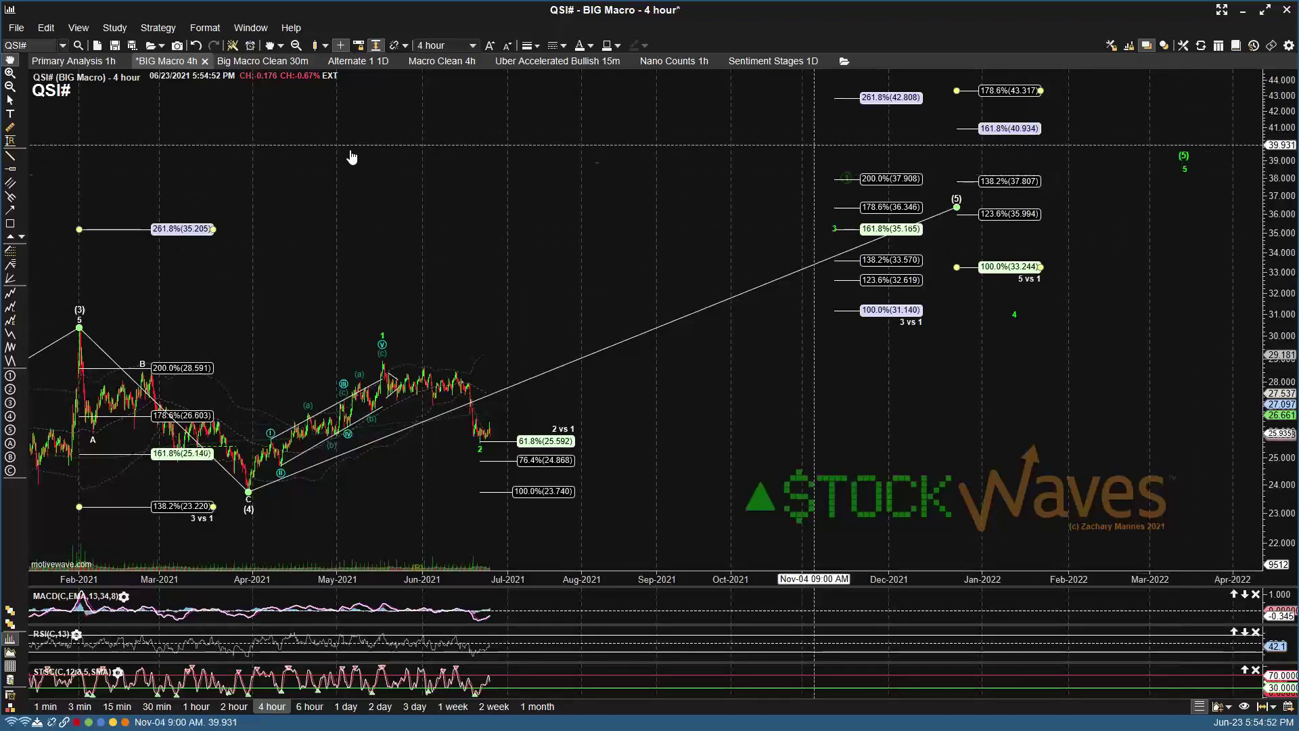
Step: Load the symbol GDX in the Primary Analysis chart
{"action": "left_click", "coordinate": [62, 62]}
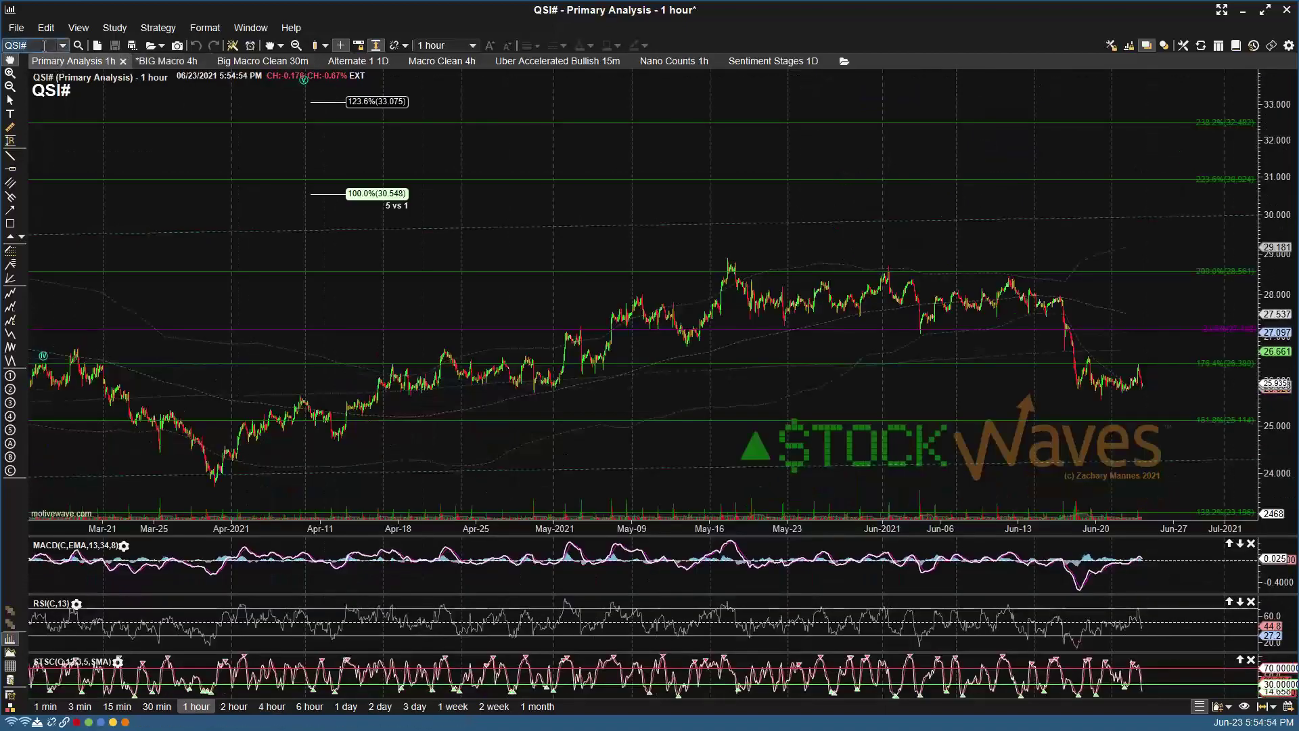
{"action": "left_click", "coordinate": [44, 46]}
{"action": "type", "text": "GDX"}
{"action": "key", "text": "Return"}
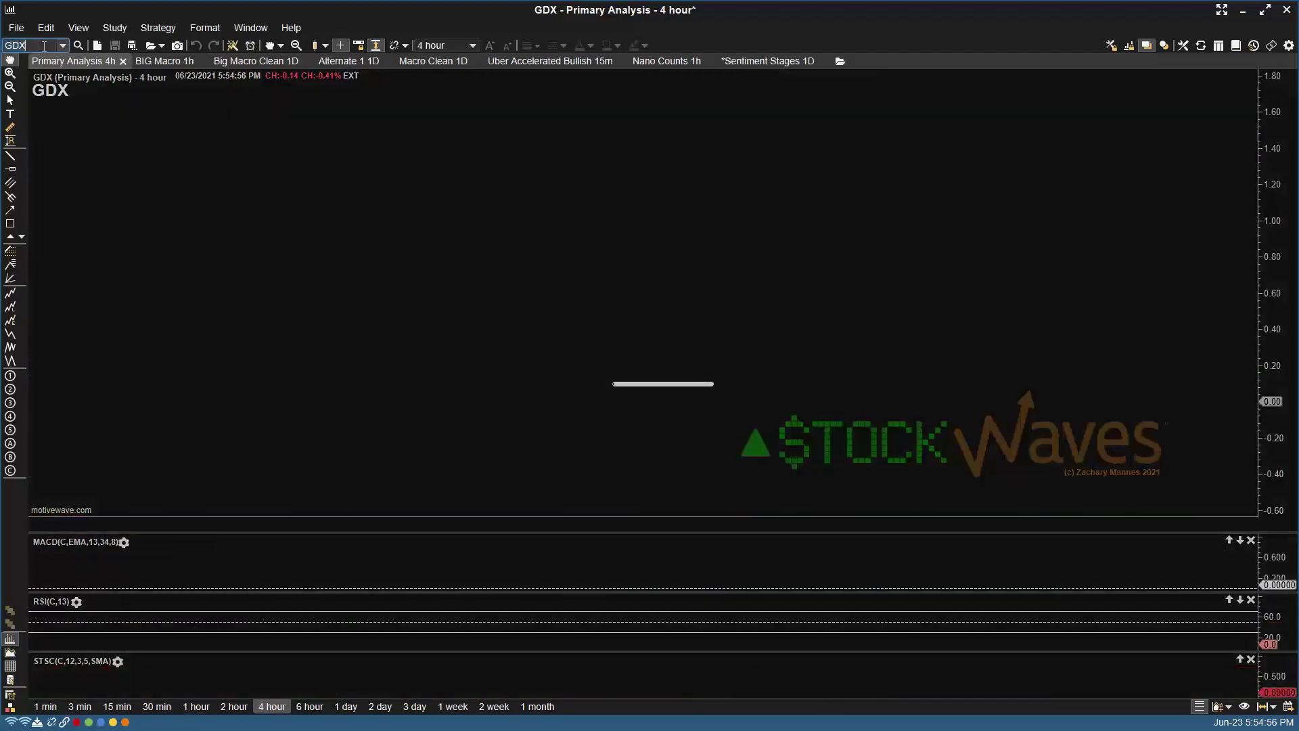
Step: Open the BIG Macro analysis of GDX and show it on the 4-hour timeframe
{"action": "left_click", "coordinate": [164, 62]}
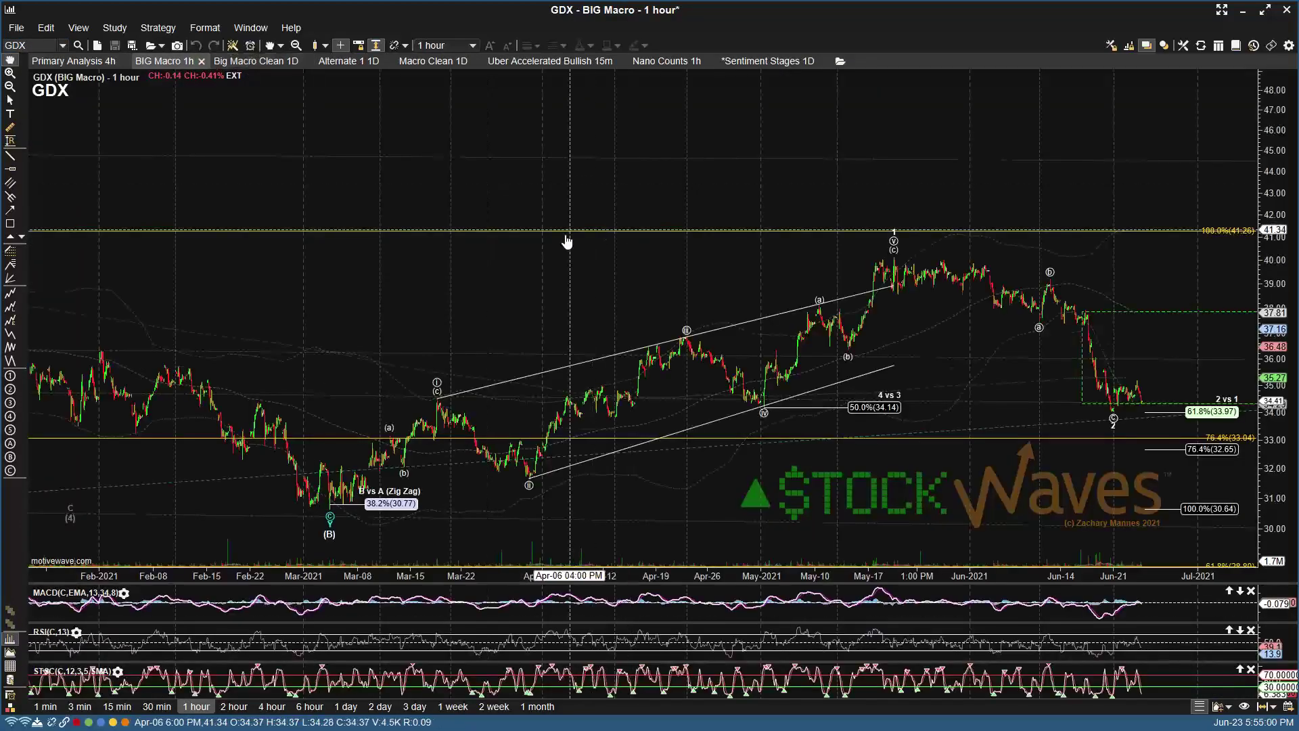
{"action": "scroll", "coordinate": [338, 440], "scroll_direction": "down", "scroll_amount": 3}
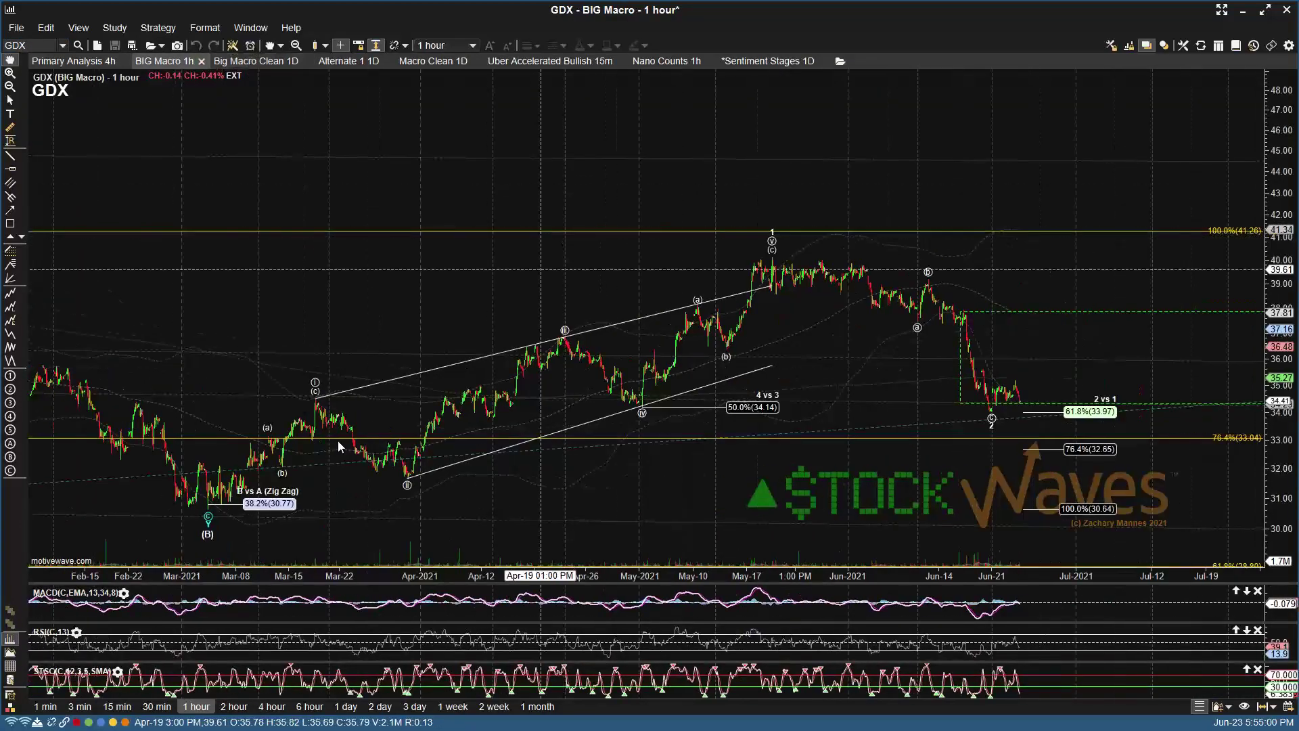
{"action": "left_click", "coordinate": [269, 706]}
{"action": "scroll", "coordinate": [601, 320], "scroll_direction": "down", "scroll_amount": 3}
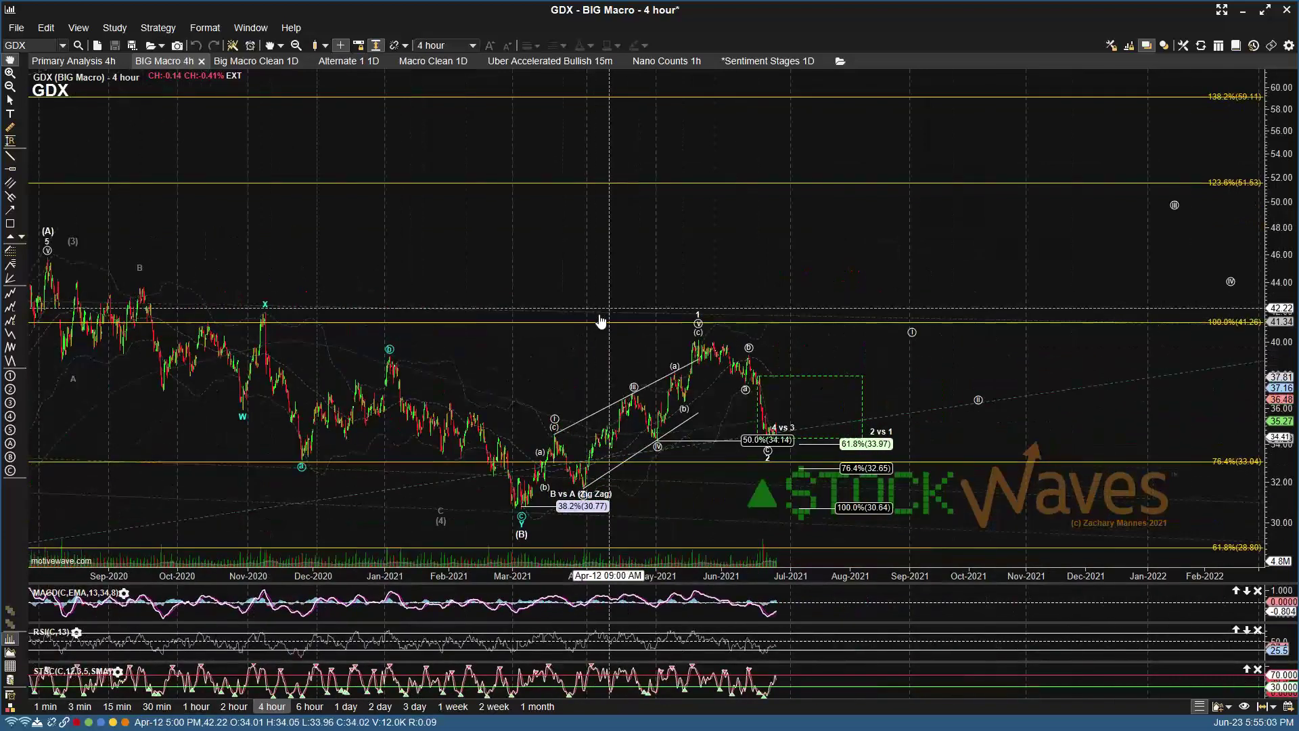
Step: Show the GDX BIG Macro analysis on the 6-hour timeframe and examine the projected wave (C) and its C vs A targets
{"action": "scroll", "coordinate": [237, 514], "scroll_direction": "down", "scroll_amount": 3}
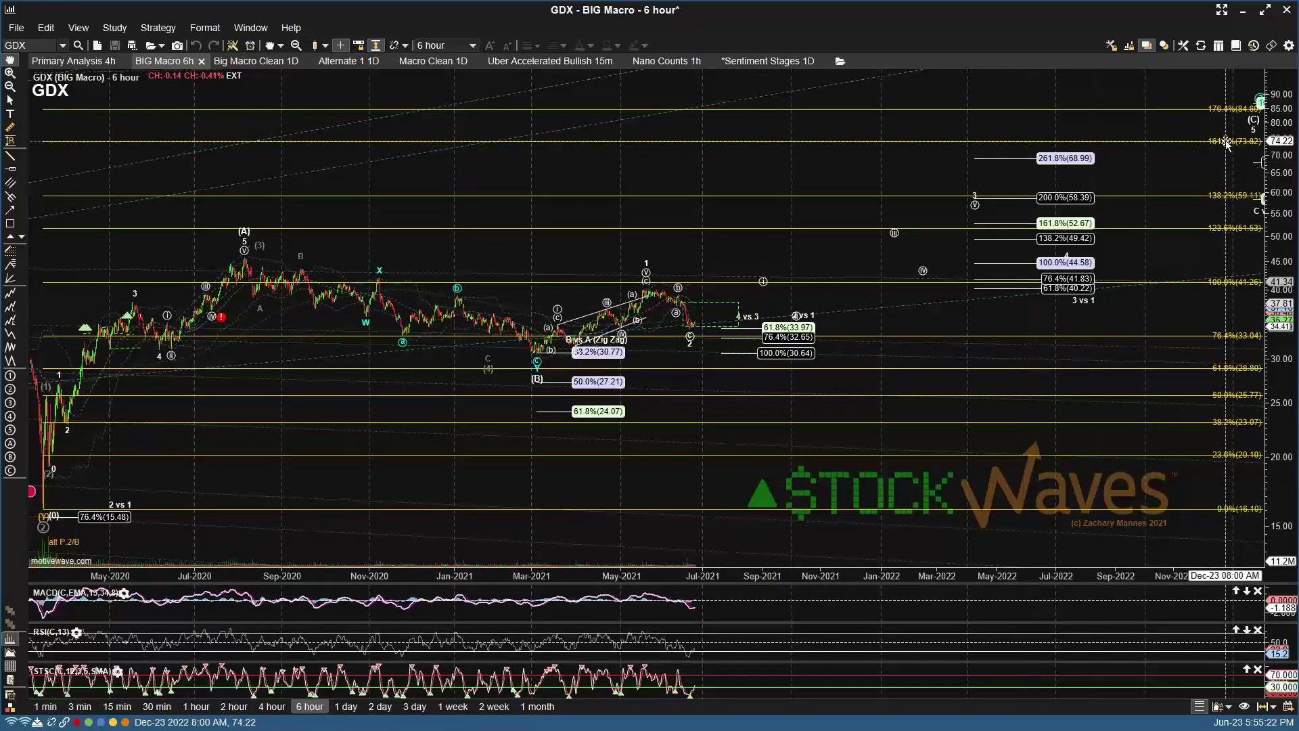
{"action": "scroll", "coordinate": [1218, 142], "scroll_direction": "down", "scroll_amount": 2}
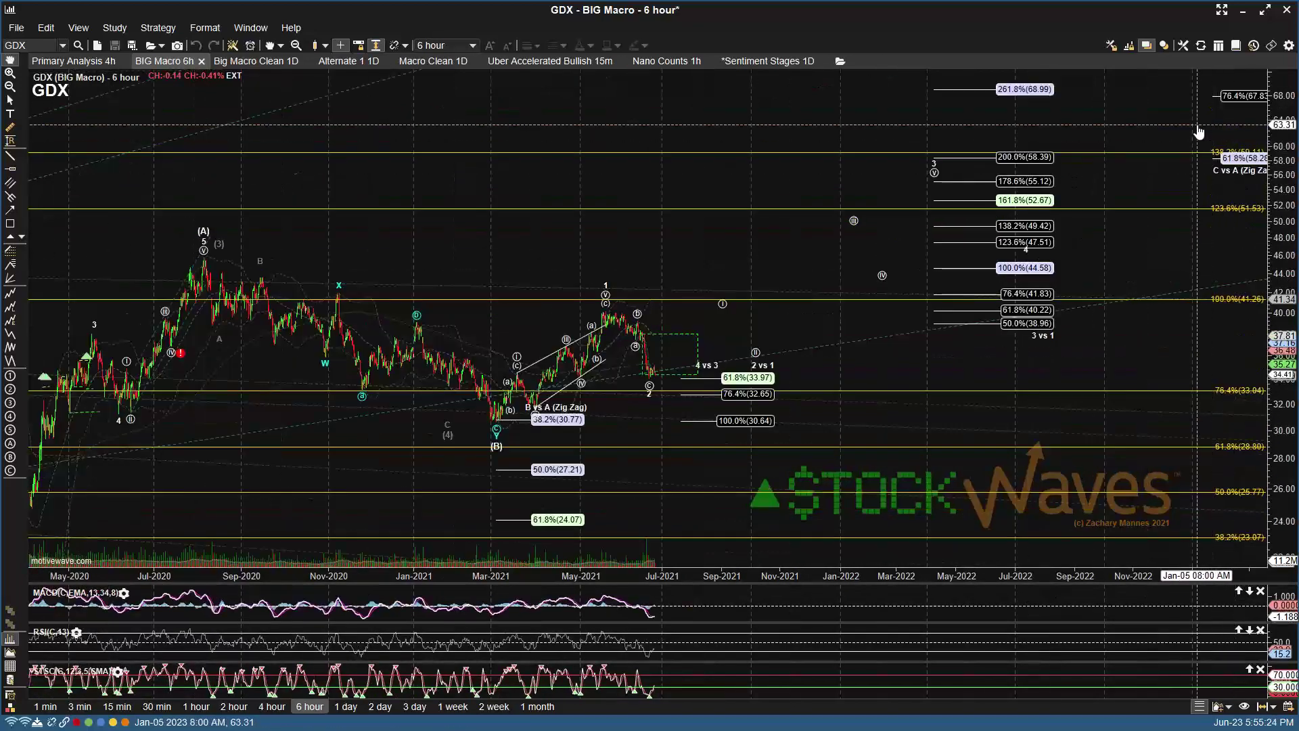
{"action": "scroll", "coordinate": [1198, 132], "scroll_direction": "up", "scroll_amount": 1}
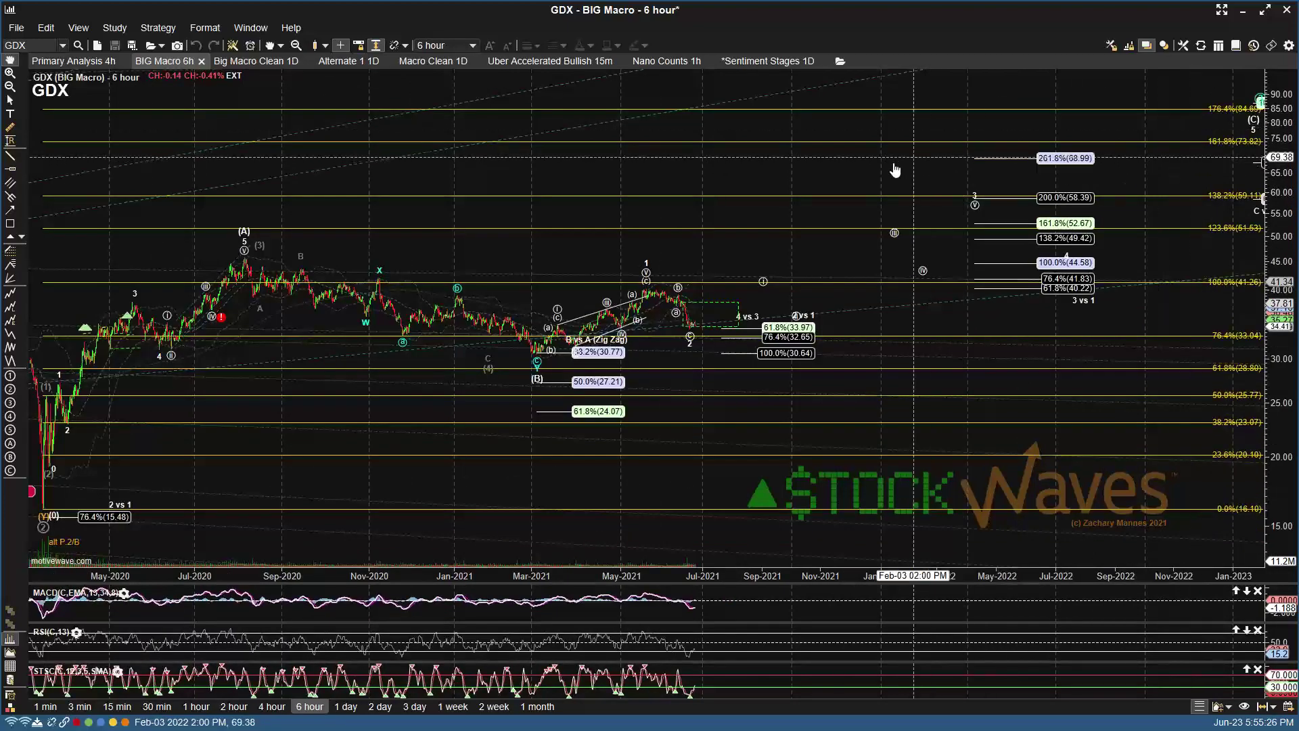
{"action": "scroll", "coordinate": [862, 171], "scroll_direction": "up", "scroll_amount": 1}
{"action": "scroll", "coordinate": [857, 170], "scroll_direction": "down", "scroll_amount": 1}
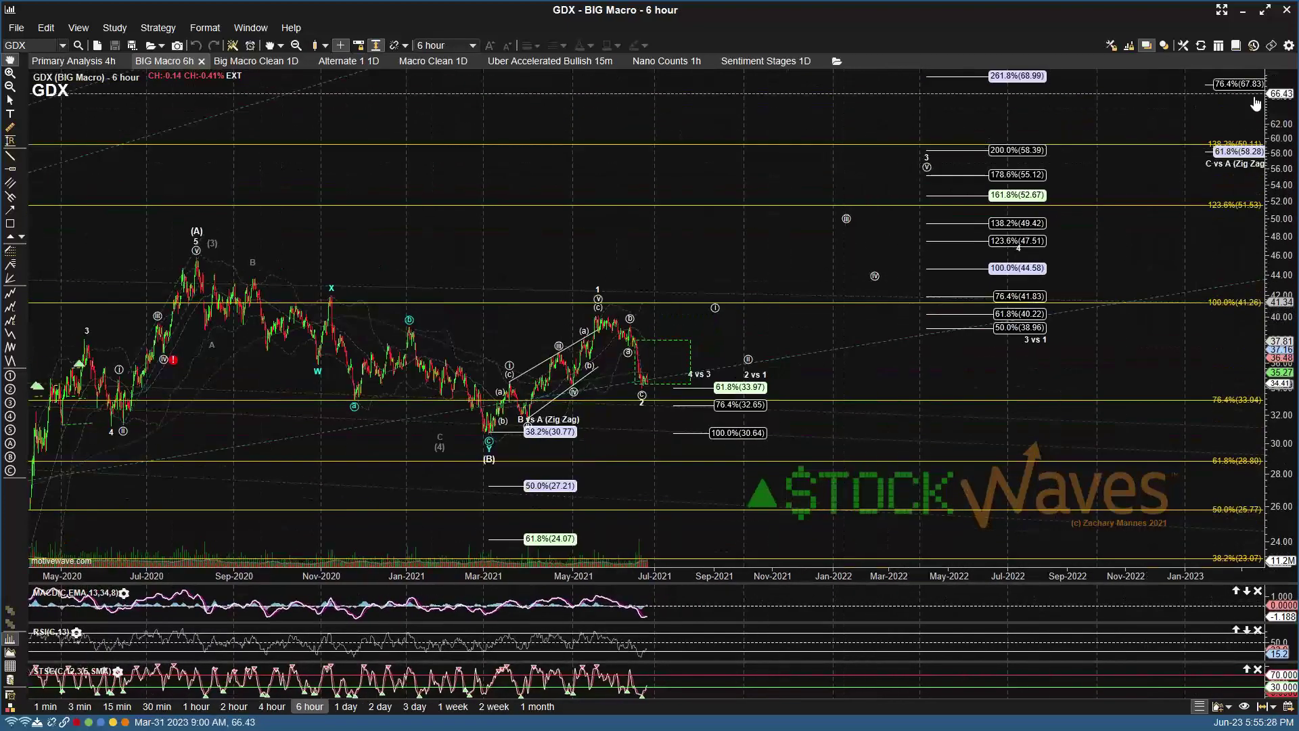
{"action": "scroll", "coordinate": [1265, 86], "scroll_direction": "up", "scroll_amount": 3}
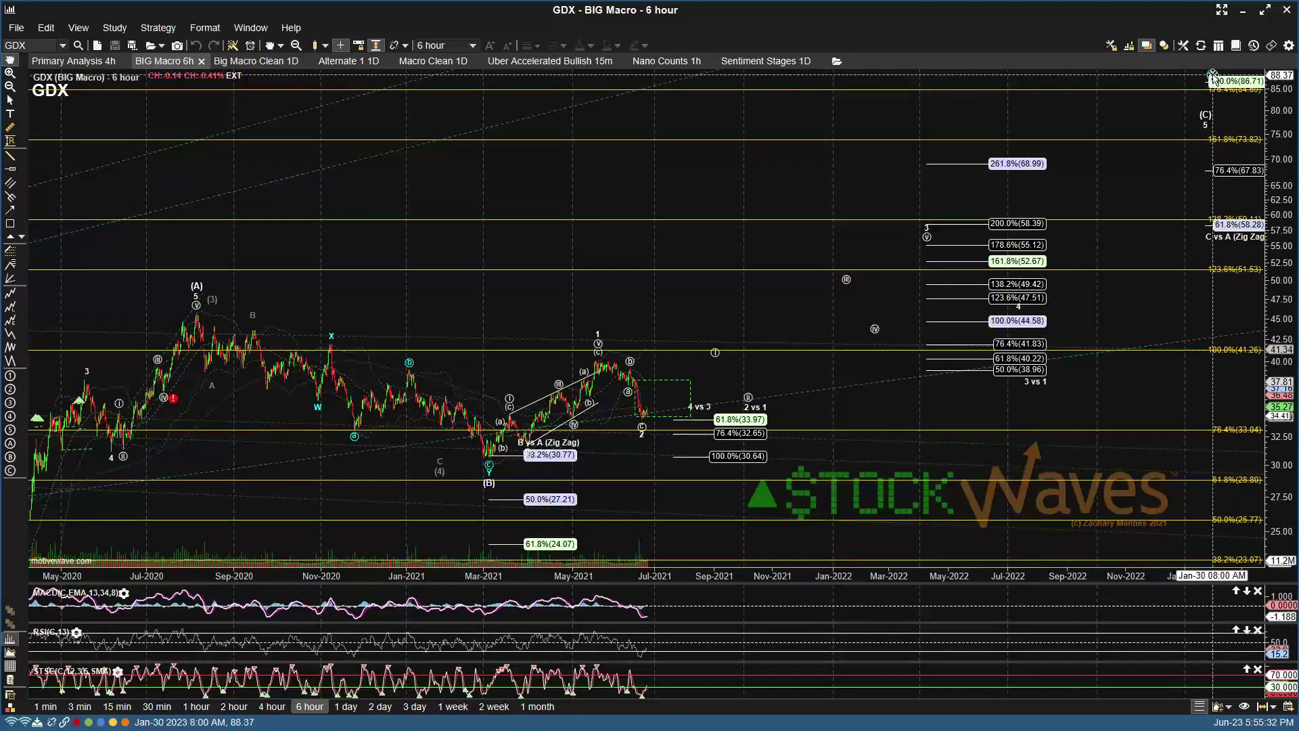
Step: Move the circled wave 3 end onto the end of wave (C) at about 75 in January 2023
{"action": "left_click_drag", "start_coordinate": [1203, 97], "coordinate": [1205, 132]}
{"action": "left_click", "coordinate": [641, 300]}
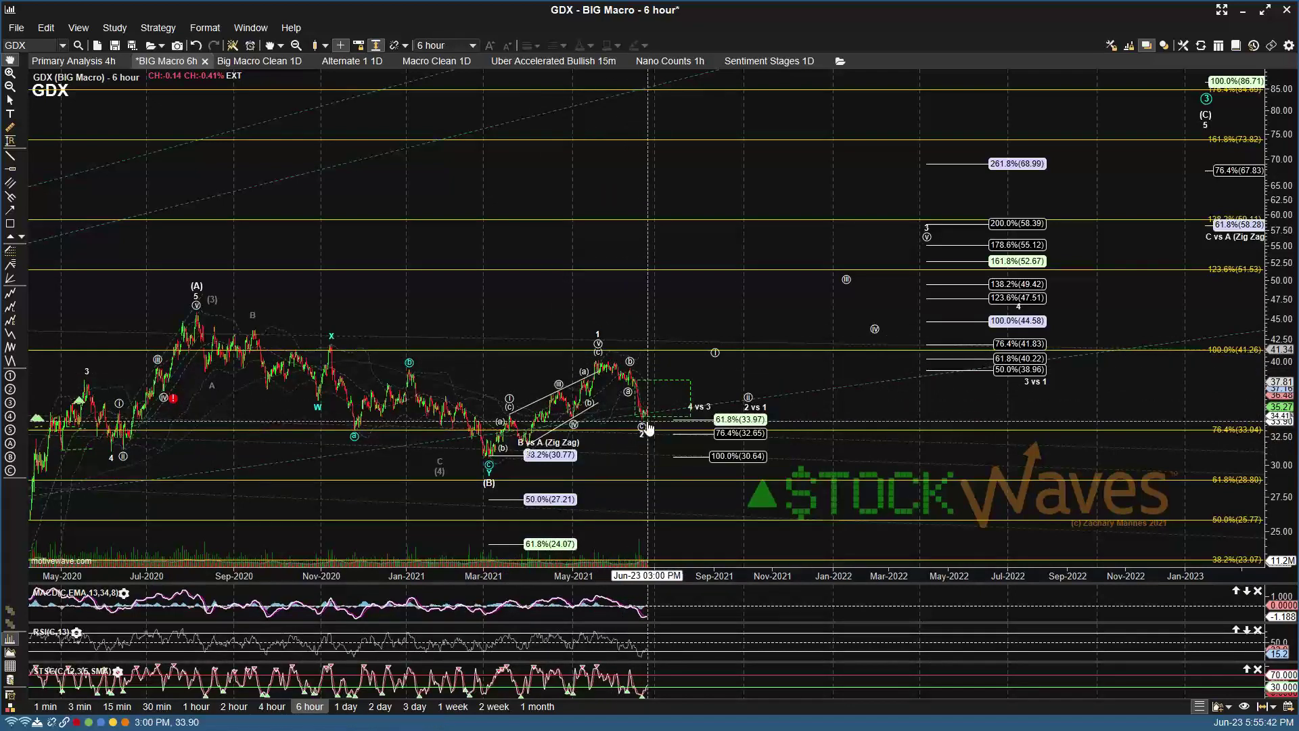
Step: Move wave 3 of the GDX impulse to about 54 in April 2022, limit its 3 vs 1 targets to 200.0% and widen them
{"action": "mouse_move", "coordinate": [646, 423]}
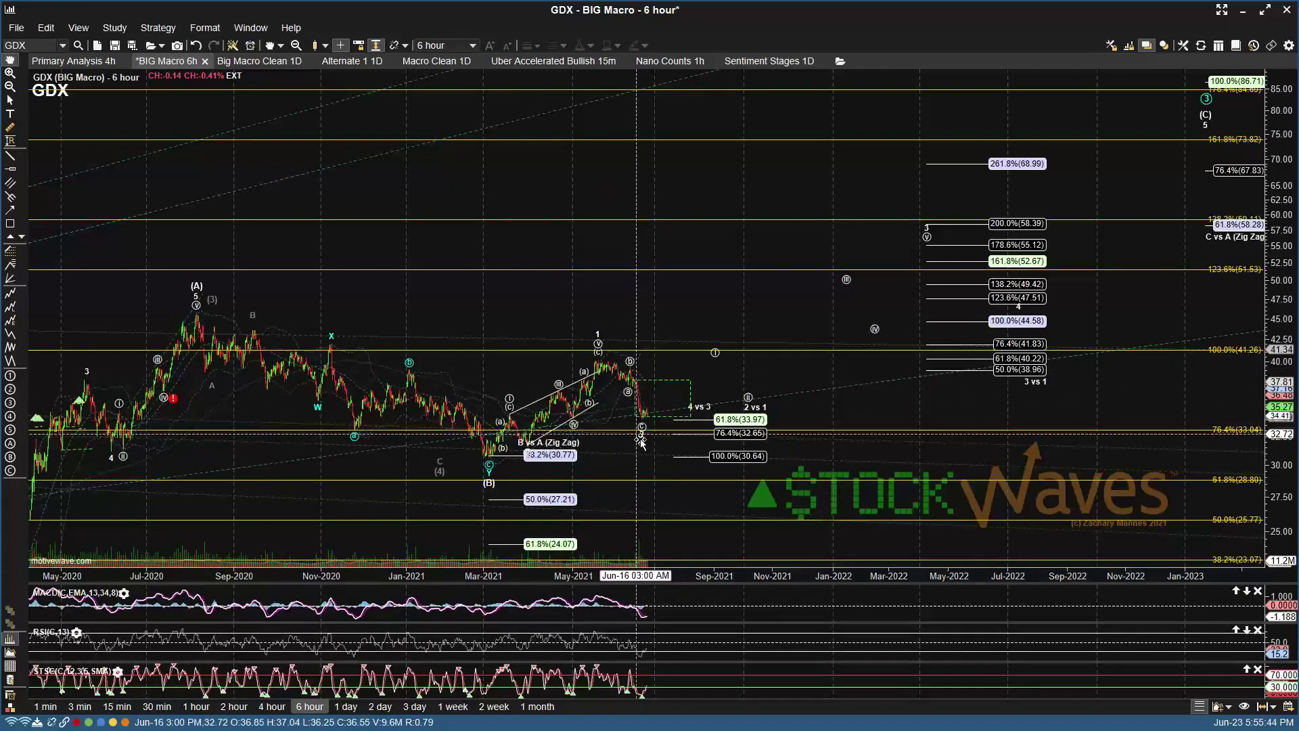
{"action": "left_click", "coordinate": [640, 437]}
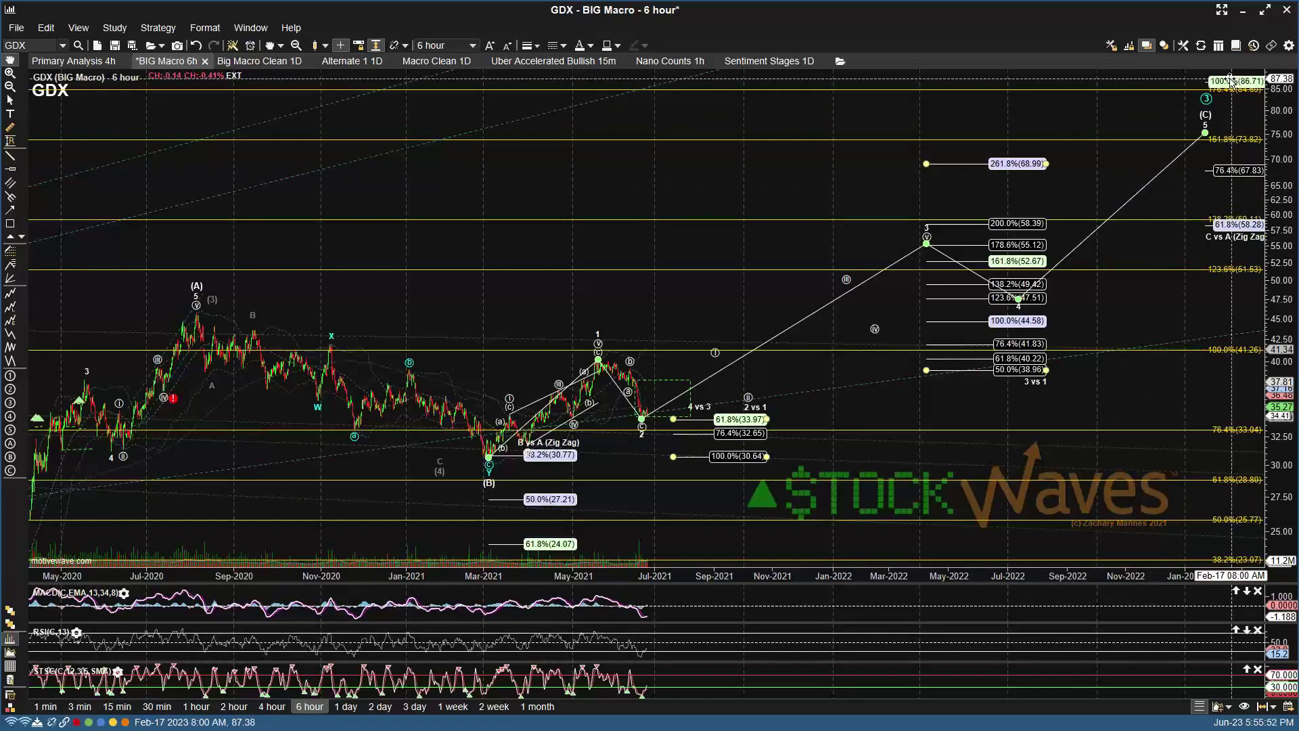
{"action": "mouse_move", "coordinate": [1211, 84]}
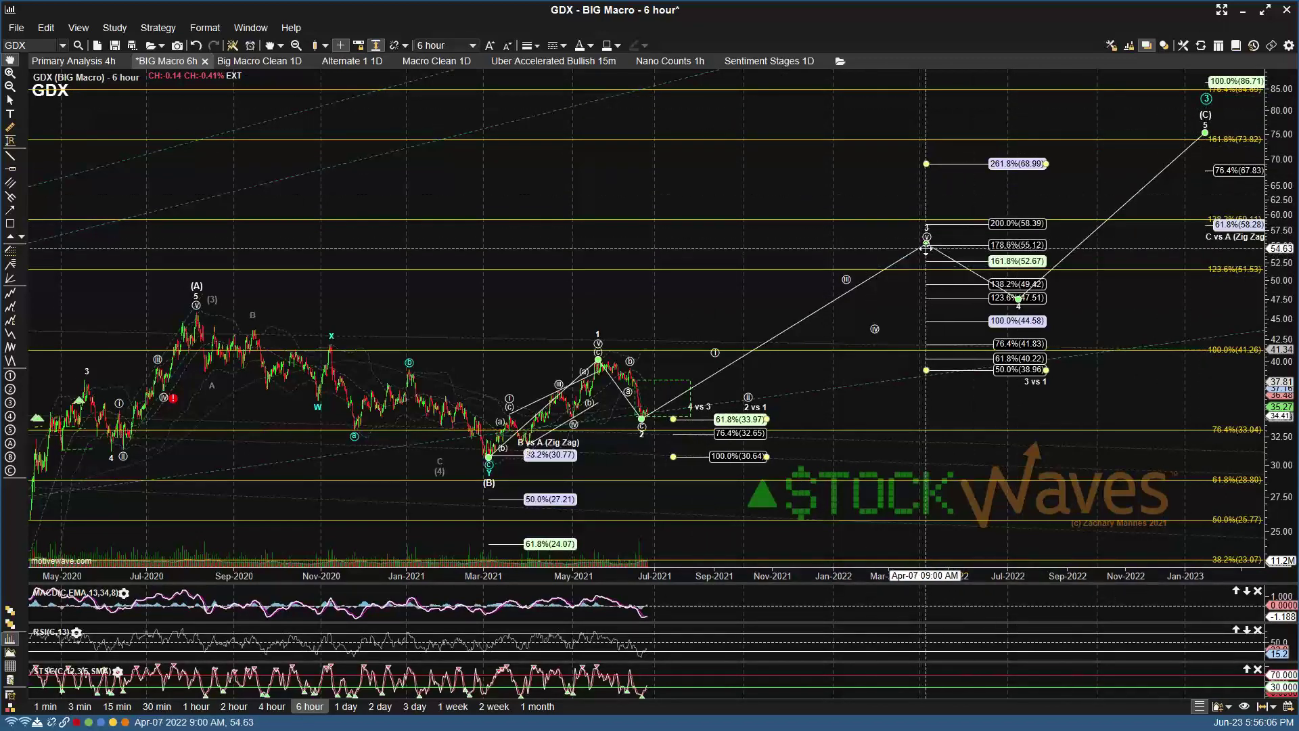
{"action": "left_click_drag", "start_coordinate": [927, 247], "coordinate": [931, 252]}
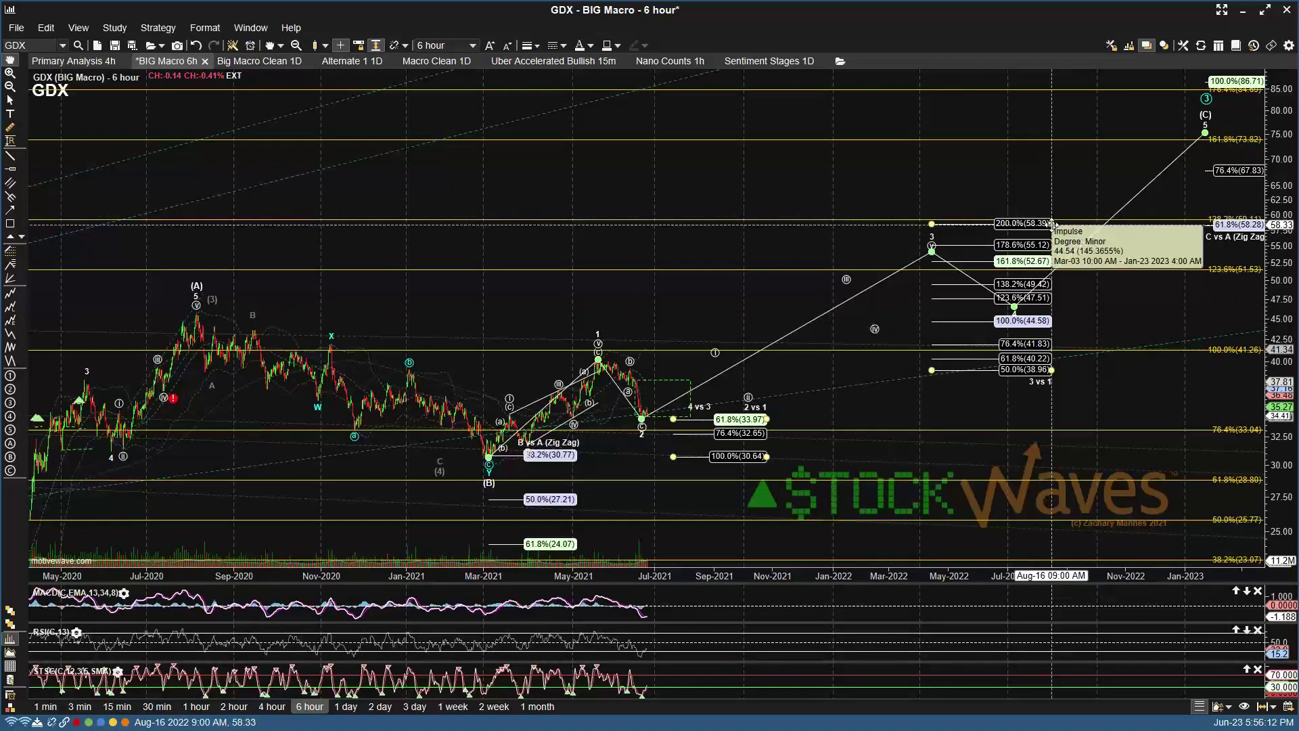
{"action": "left_click_drag", "start_coordinate": [1050, 223], "coordinate": [1086, 223]}
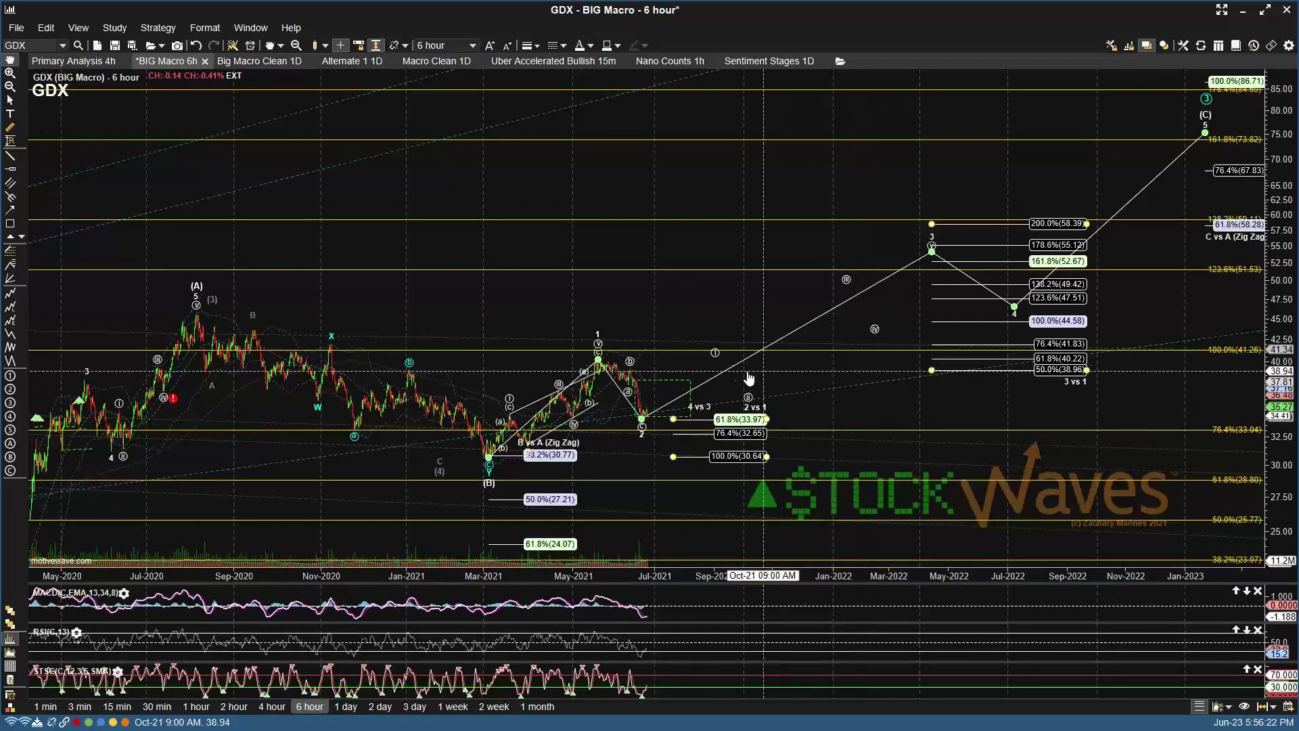
Step: Select the circled subwaves inside wave 3 to display their path and save the GDX analysis
{"action": "left_click", "coordinate": [715, 354]}
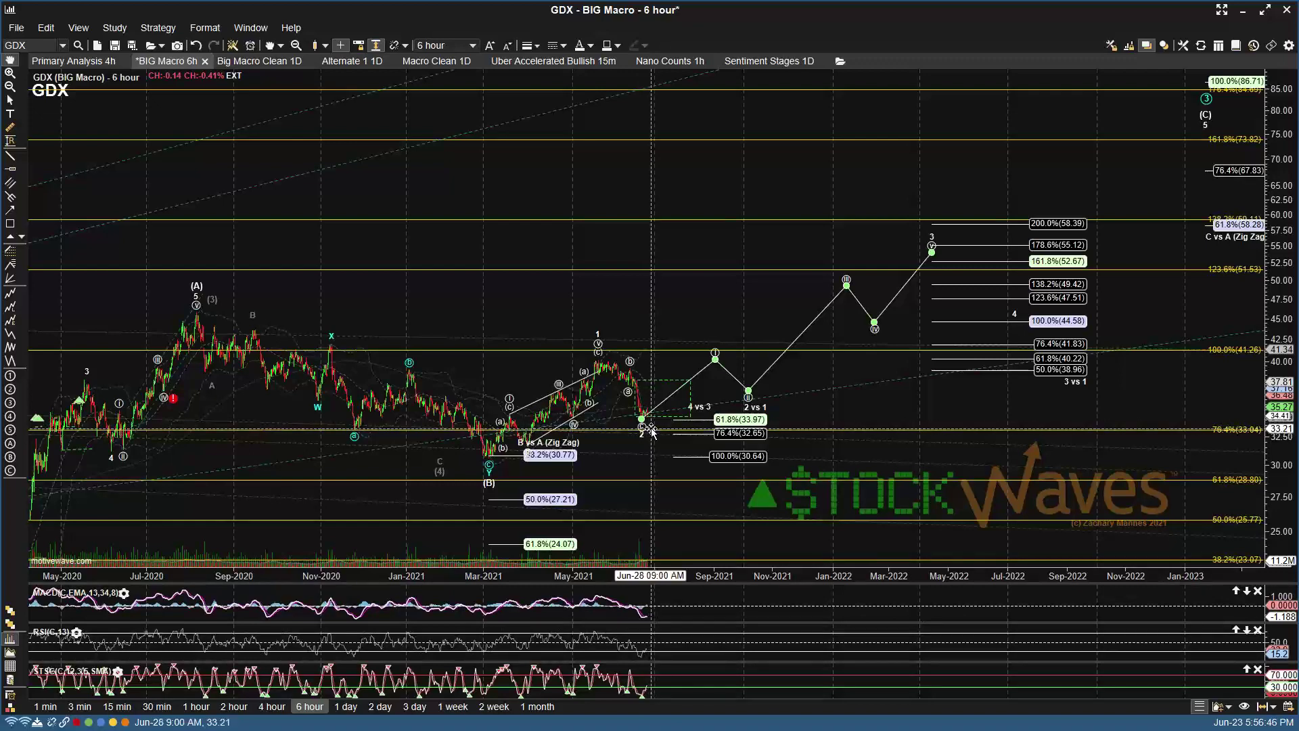
{"action": "key", "text": "ctrl+s"}
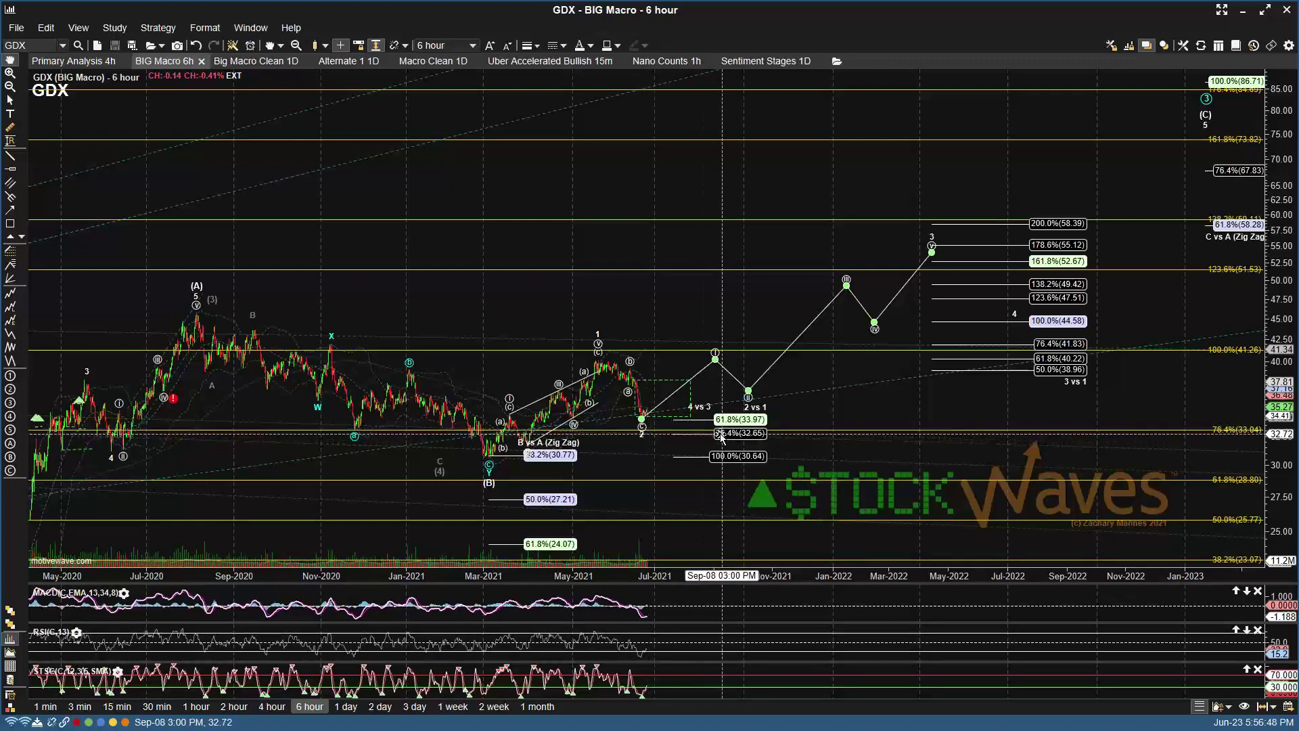
{"action": "mouse_move", "coordinate": [722, 434]}
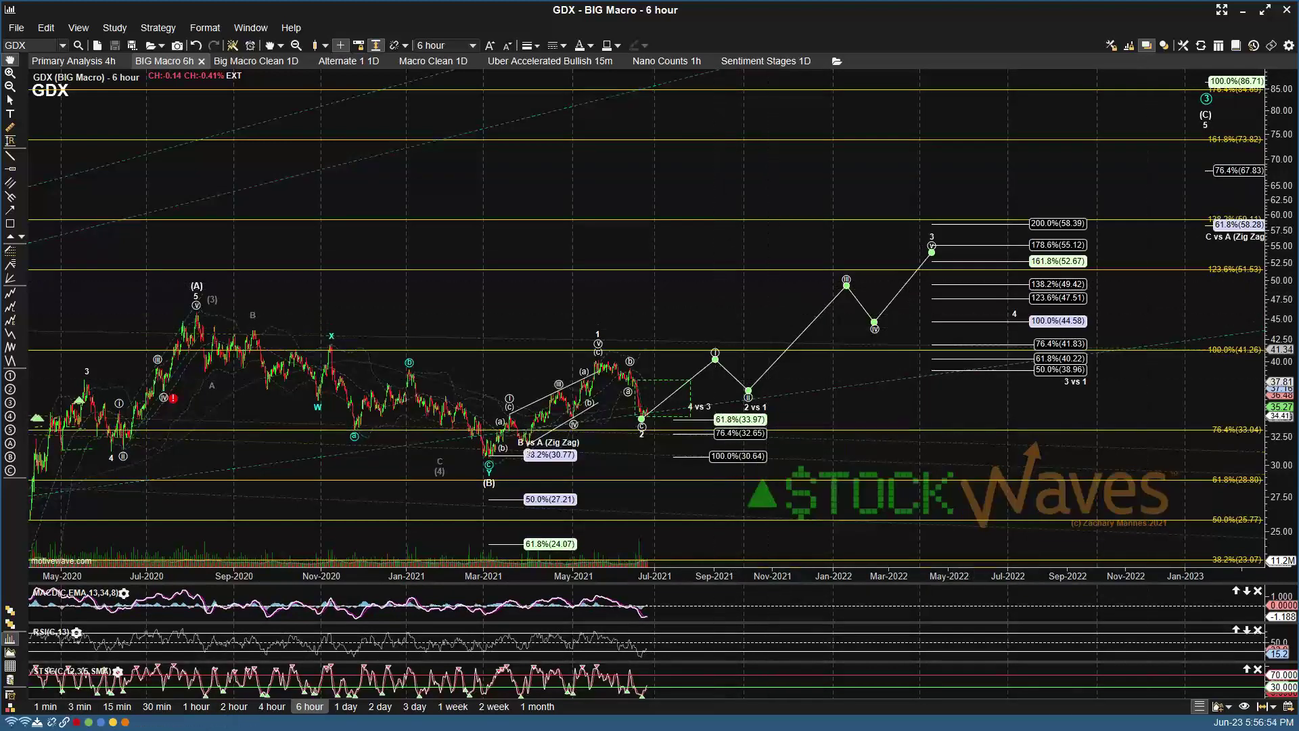
Step: Return to the GDX Primary Analysis and load TLT, with its wave 4 and wave 5 projections in view
{"action": "left_click", "coordinate": [47, 62]}
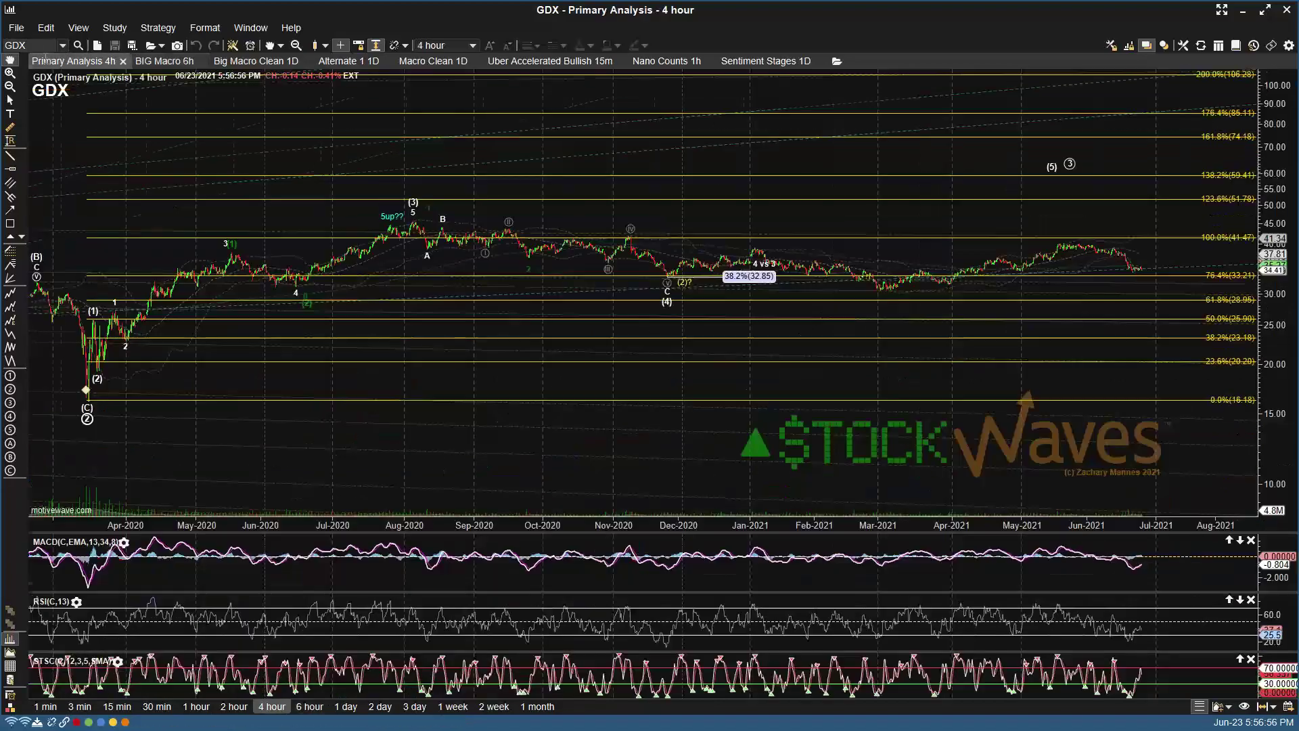
{"action": "left_click", "coordinate": [40, 46]}
{"action": "type", "text": "TLT"}
{"action": "key", "text": "Return"}
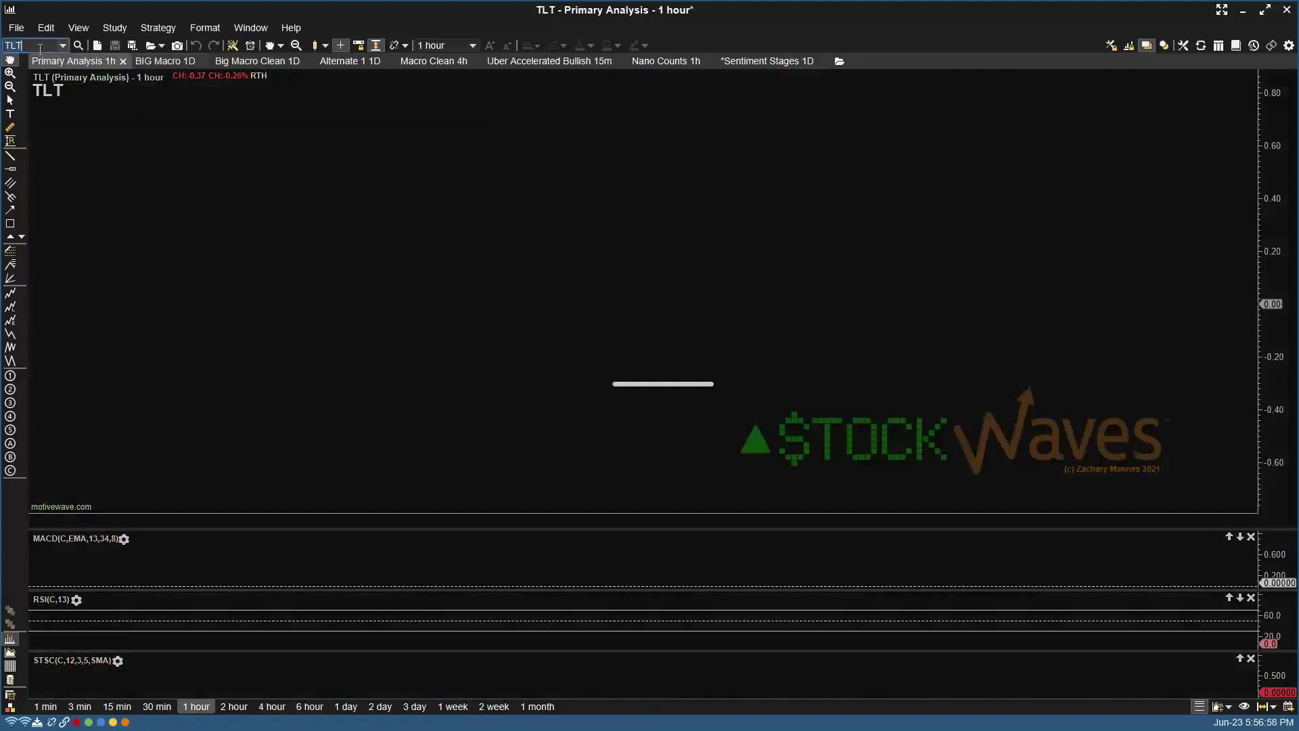
{"action": "scroll", "coordinate": [700, 286], "scroll_direction": "down", "scroll_amount": 2}
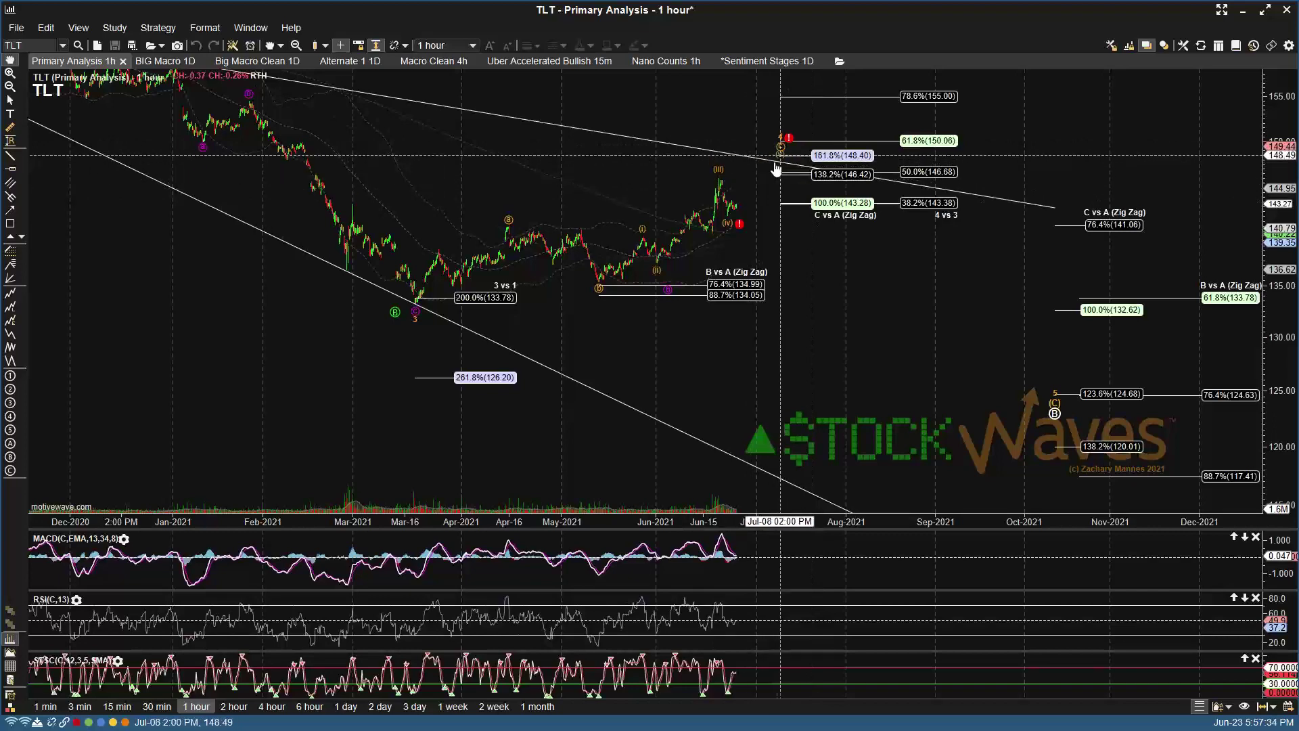
Step: Select the Minor ending diagonal on TLT to display its path through projected waves 4 and 5, and save the analysis
{"action": "left_click", "coordinate": [780, 142]}
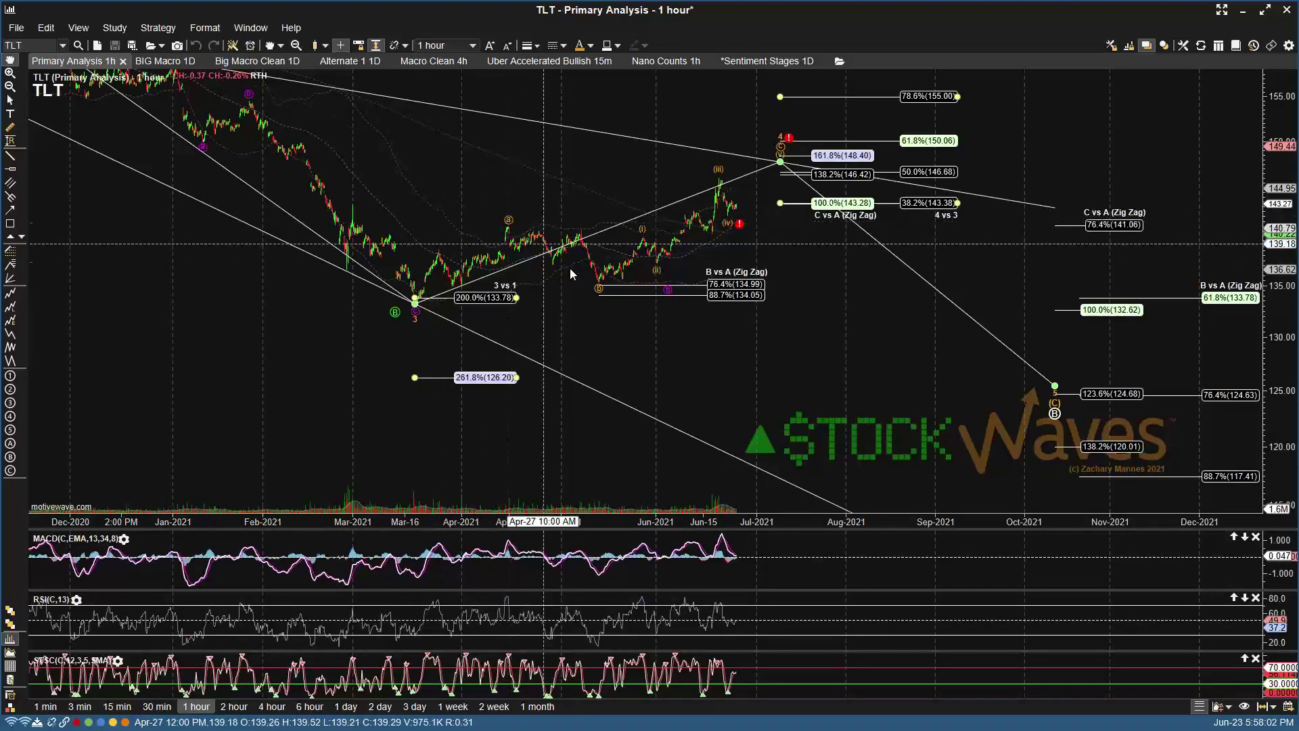
{"action": "mouse_move", "coordinate": [600, 290]}
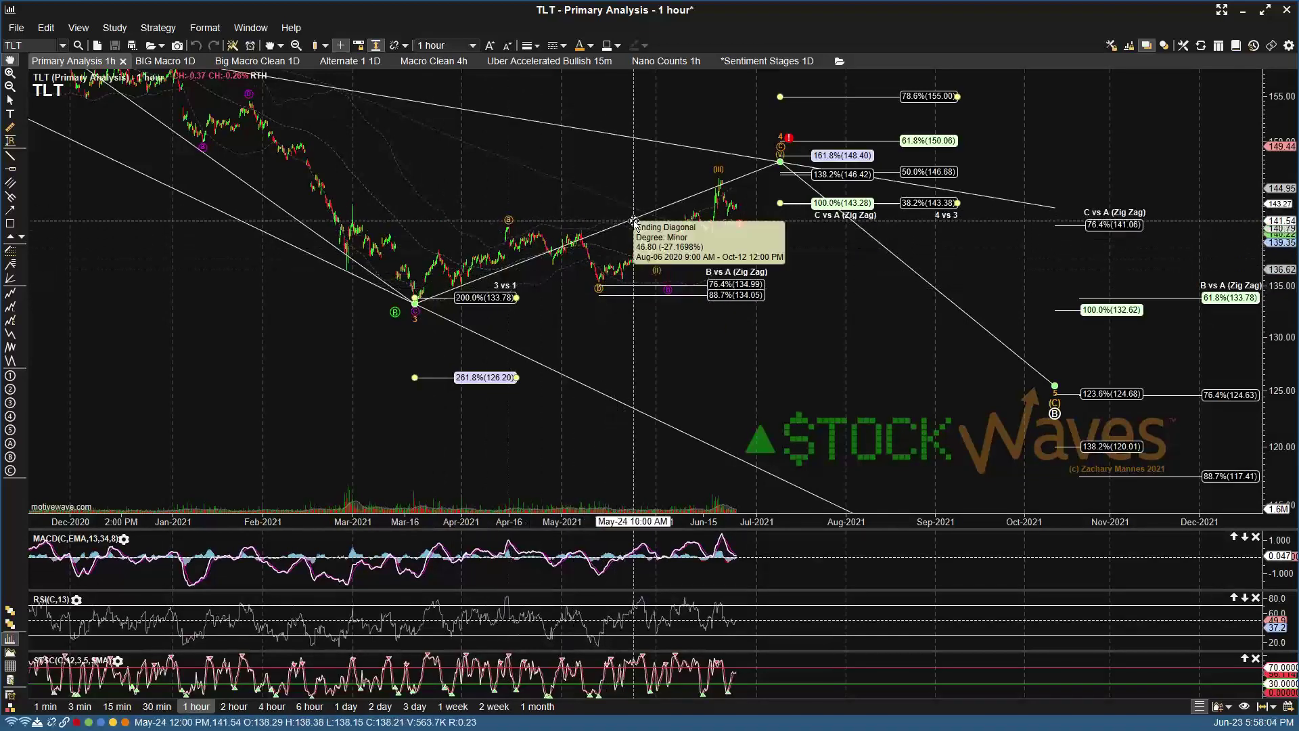
{"action": "mouse_move", "coordinate": [715, 188]}
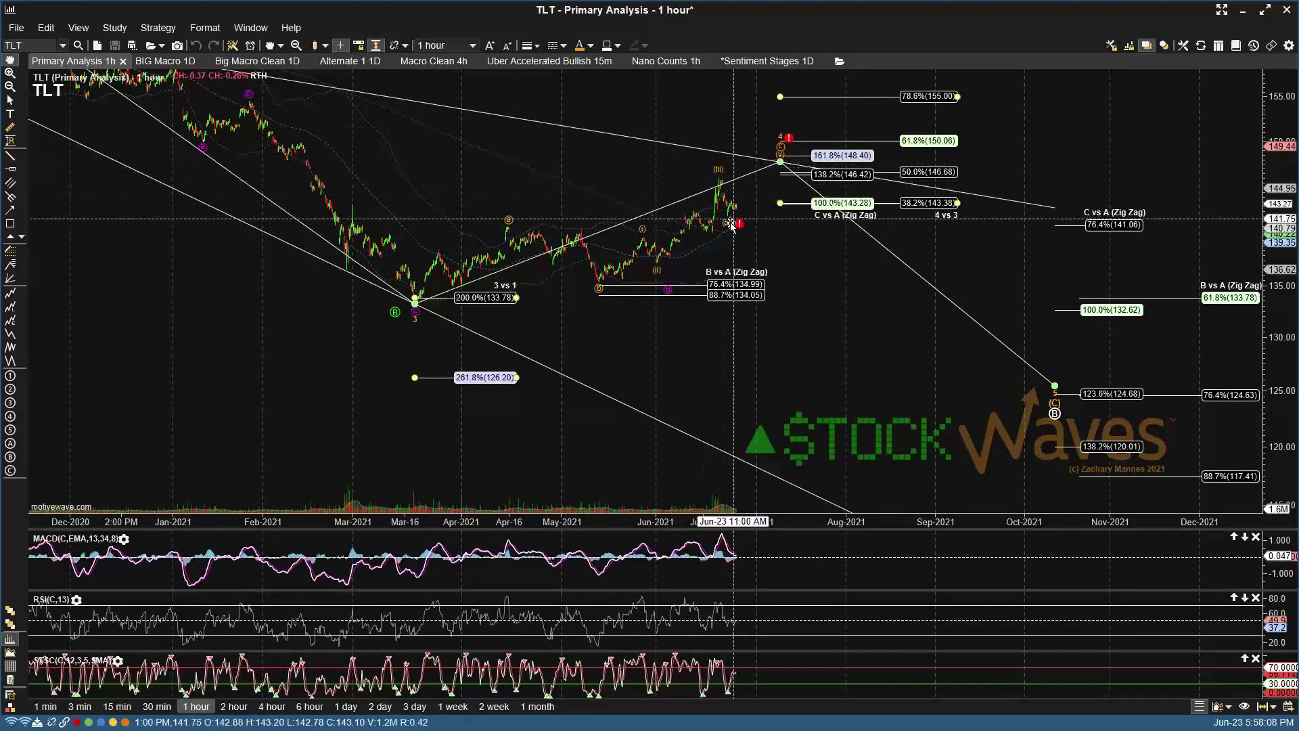
{"action": "mouse_move", "coordinate": [728, 225]}
{"action": "key", "text": "ctrl+s"}
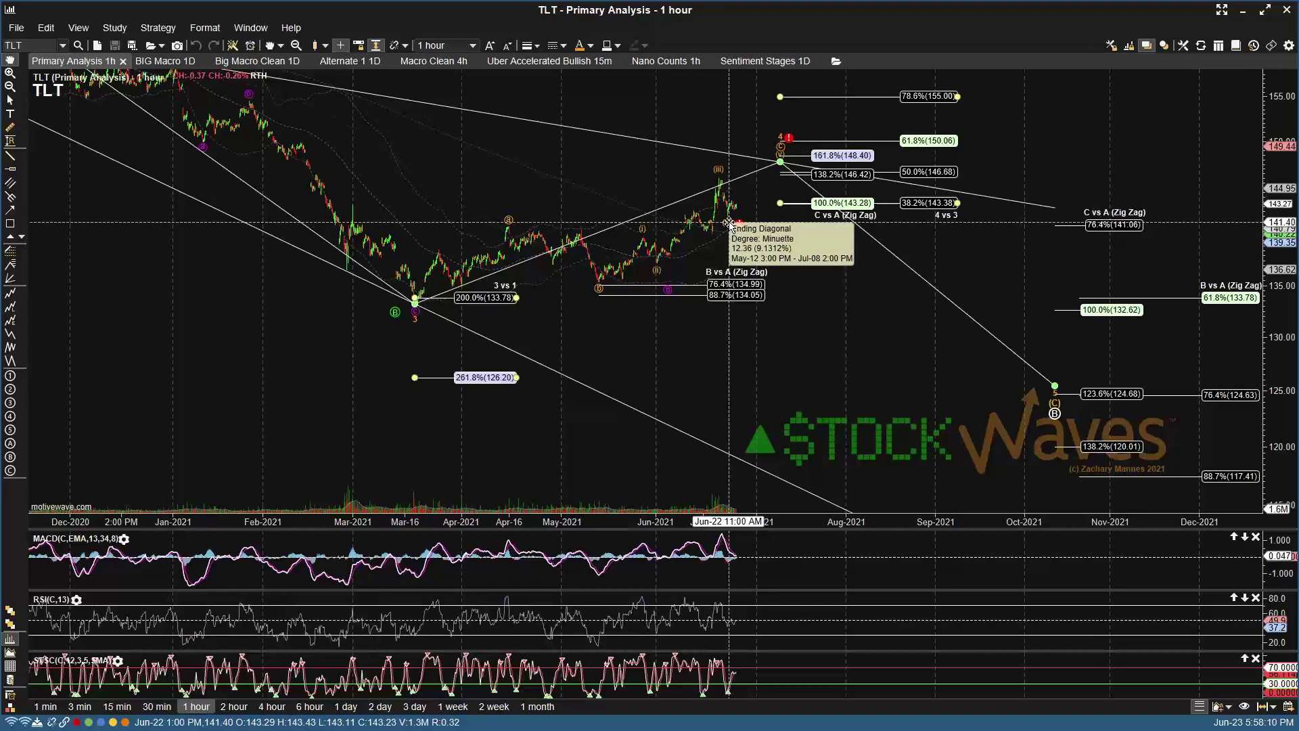
Step: Try wave (iv) of the TLT Minuette ending diagonal at about 140.8 in early July, and put it back on the June low
{"action": "left_click_drag", "start_coordinate": [728, 225], "coordinate": [762, 223]}
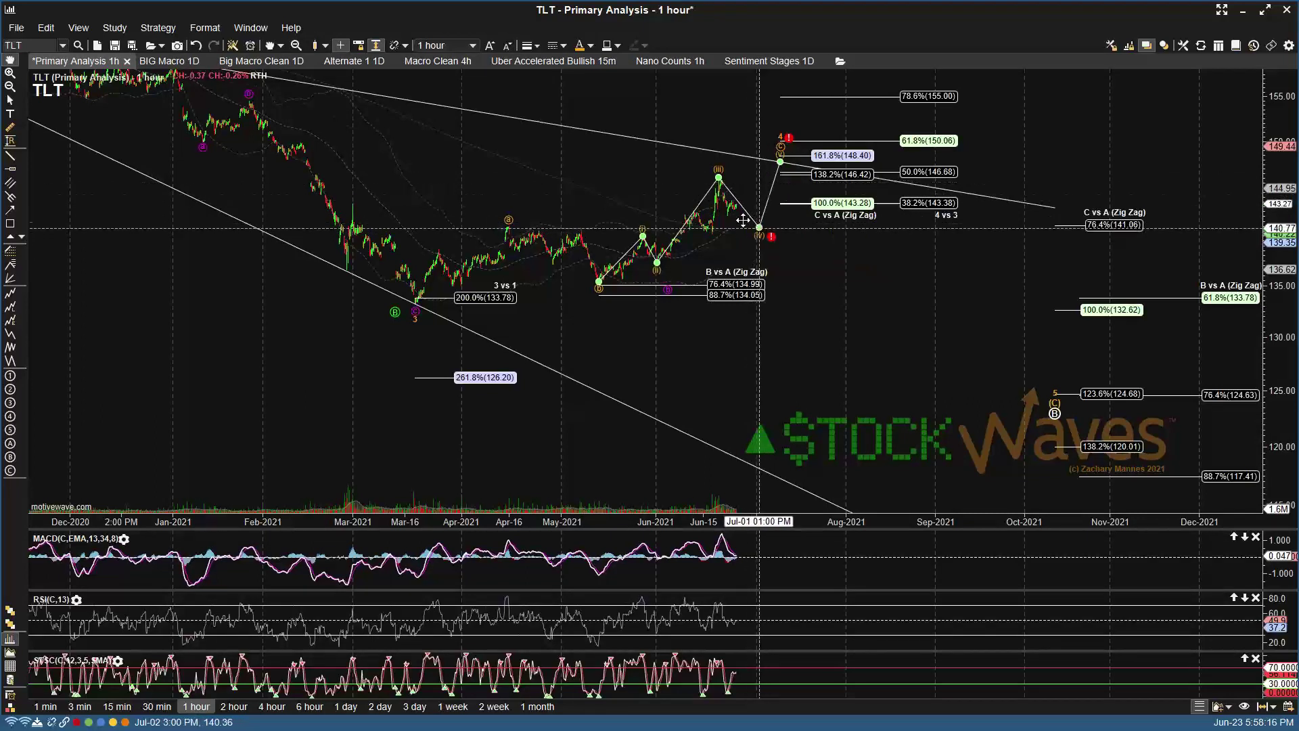
{"action": "left_click_drag", "start_coordinate": [761, 225], "coordinate": [733, 216]}
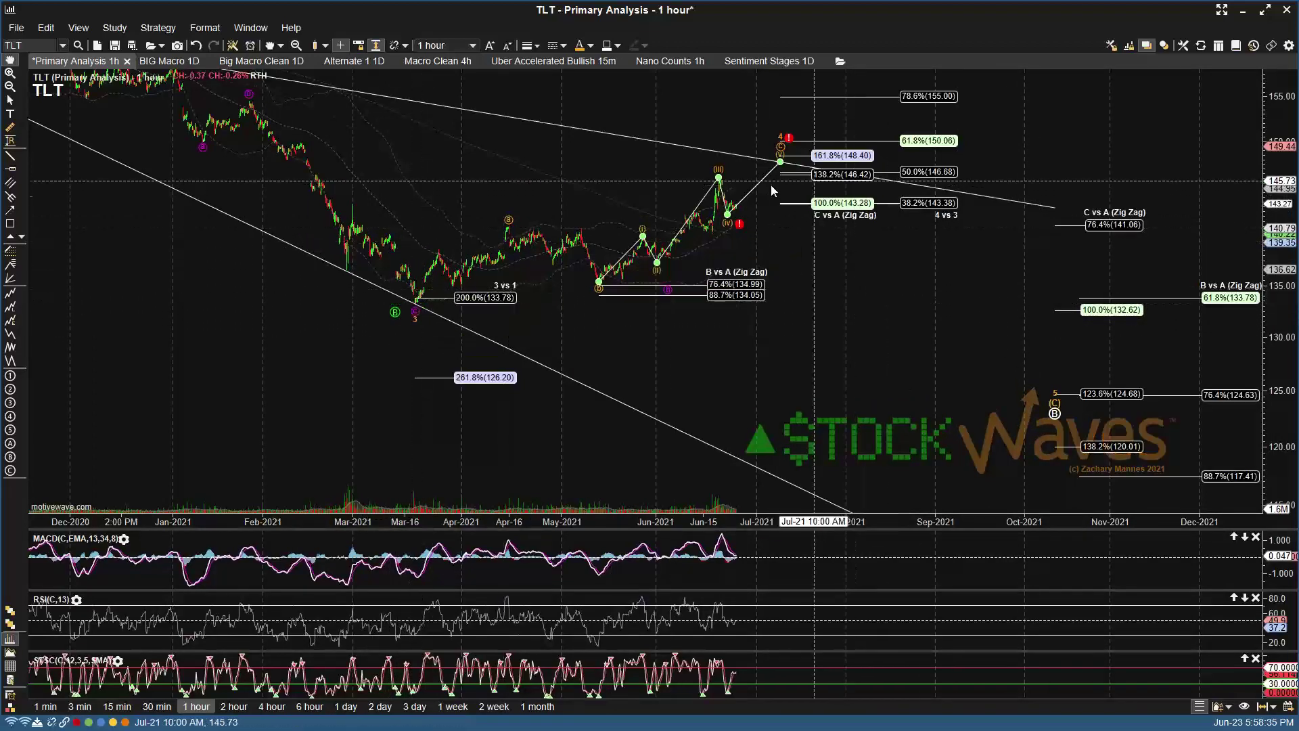
{"action": "mouse_move", "coordinate": [726, 220]}
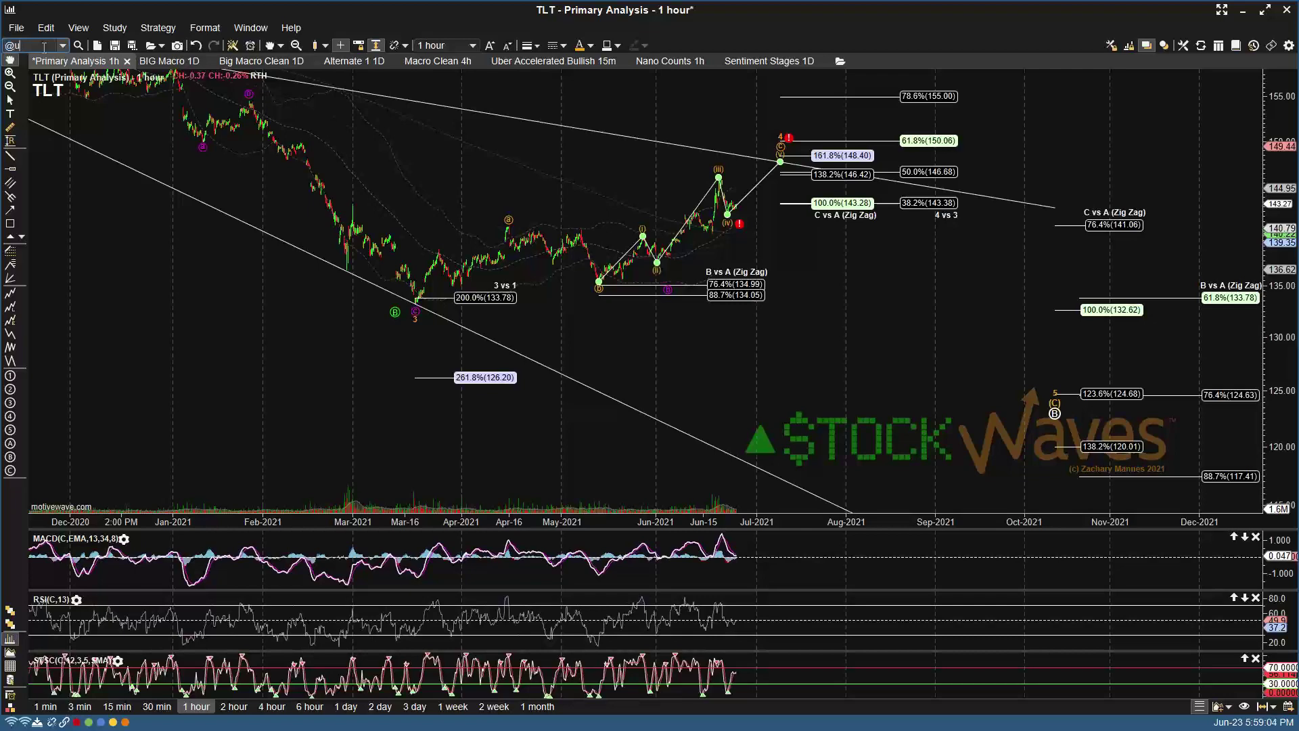
{"action": "key", "text": "Return"}
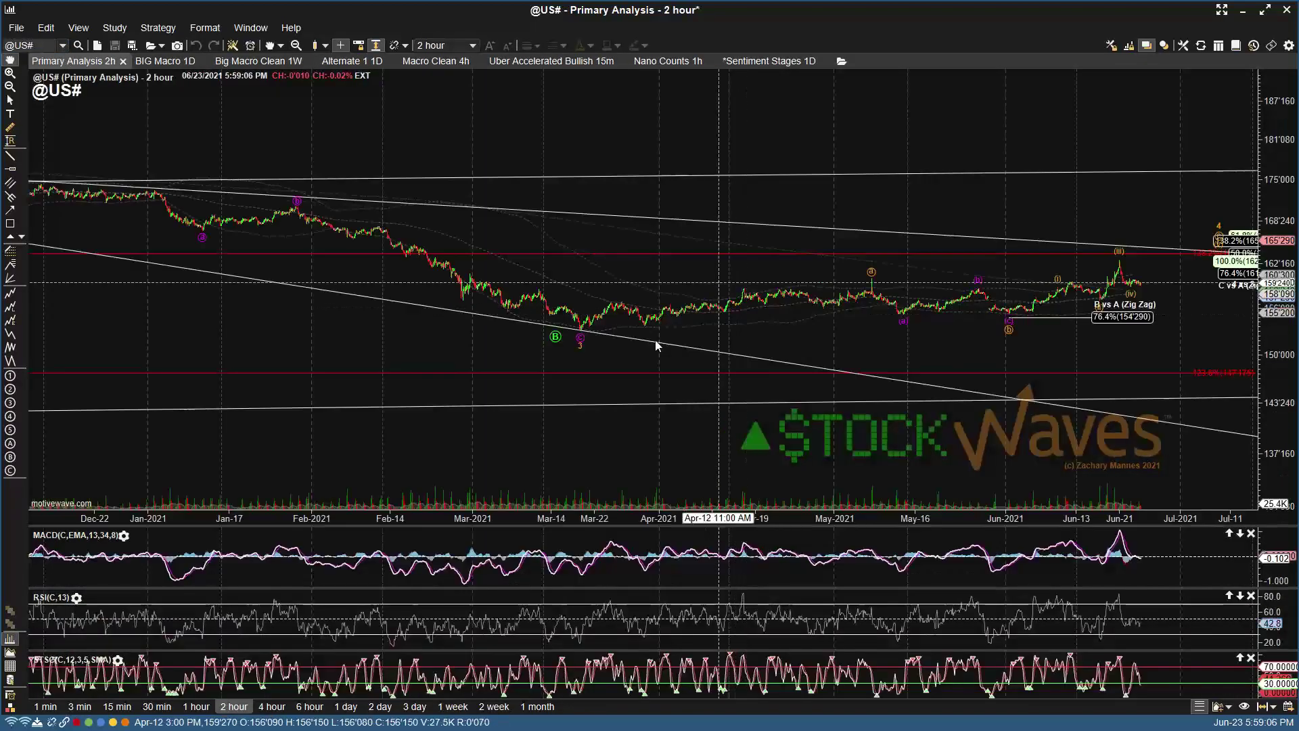
{"action": "scroll", "coordinate": [582, 342], "scroll_direction": "down", "scroll_amount": 5}
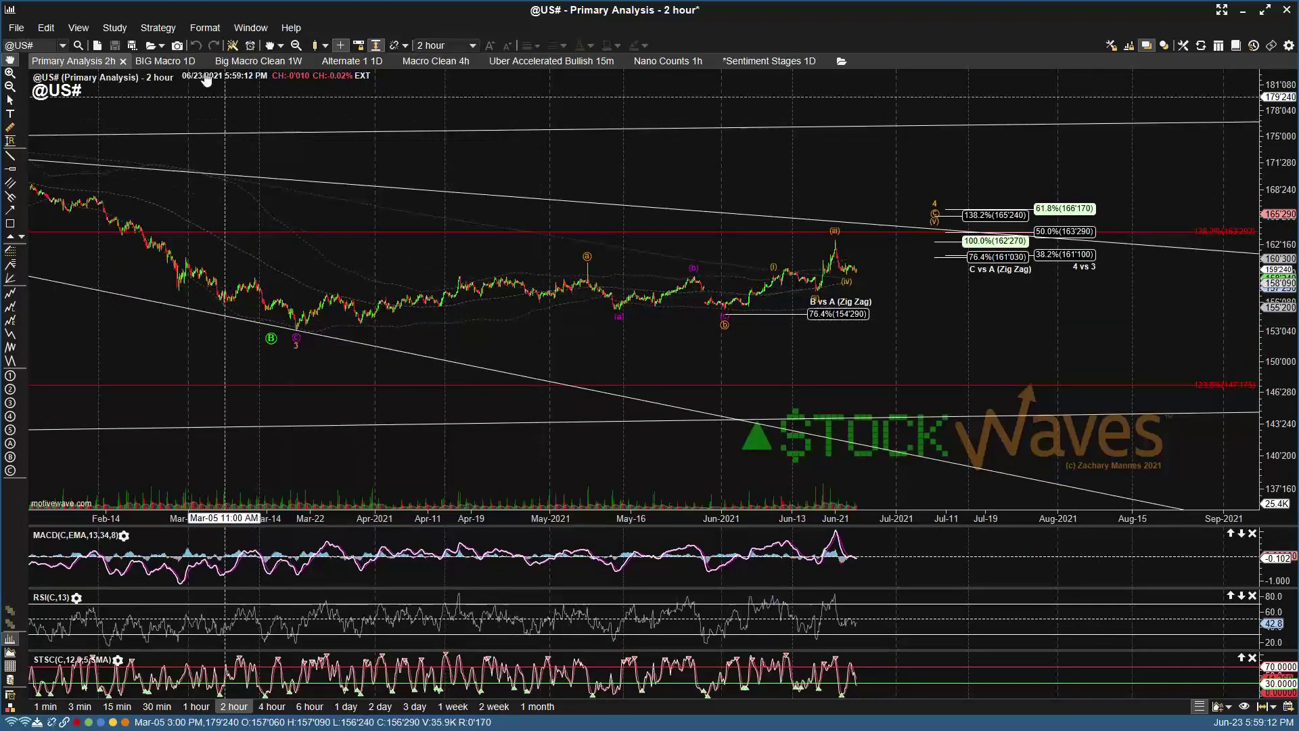
{"action": "left_click", "coordinate": [164, 63]}
{"action": "left_click", "coordinate": [236, 62]}
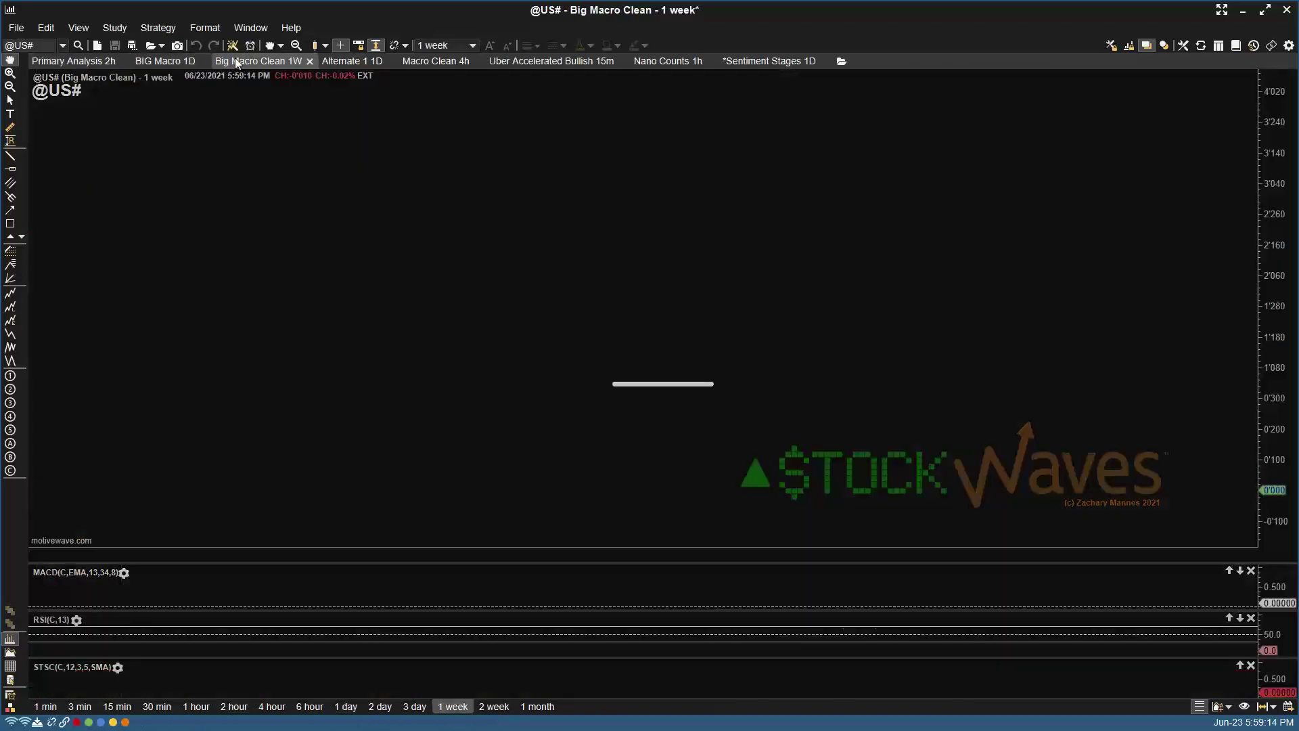
{"action": "scroll", "coordinate": [609, 149], "scroll_direction": "down", "scroll_amount": 10}
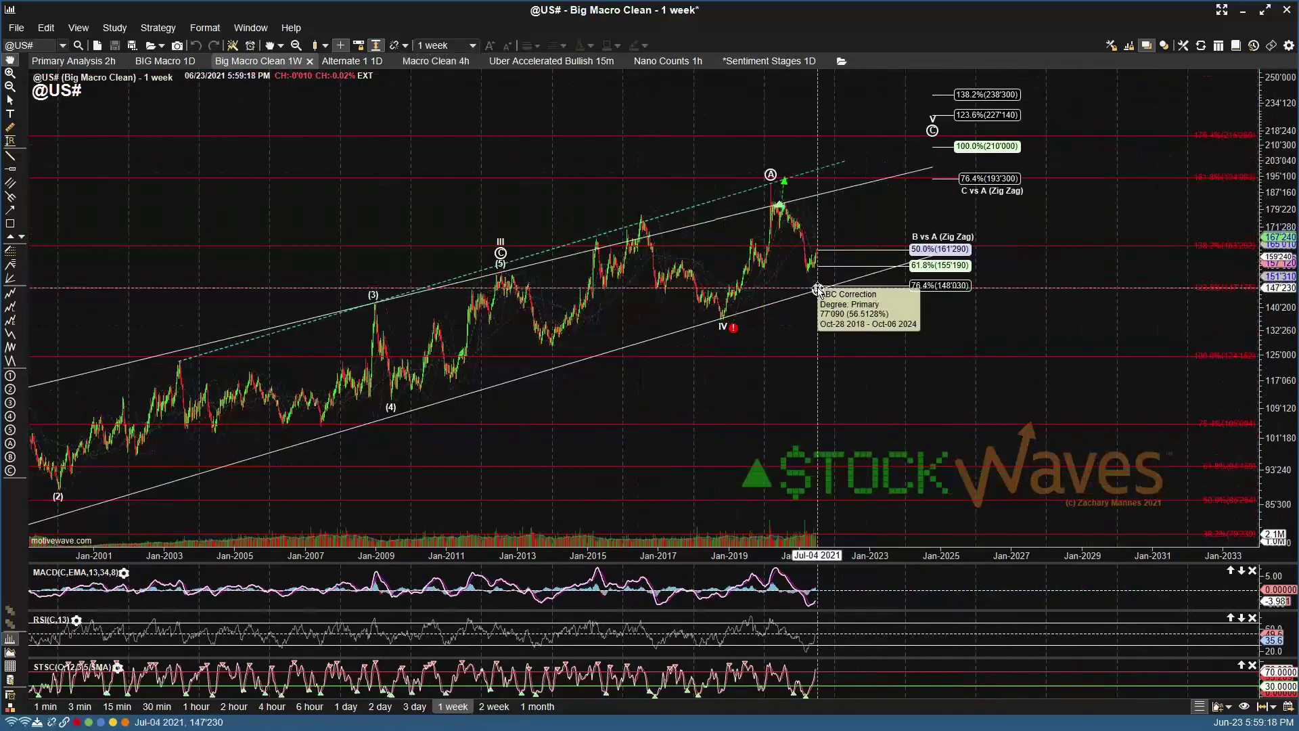
{"action": "left_click_drag", "start_coordinate": [818, 288], "coordinate": [841, 271]}
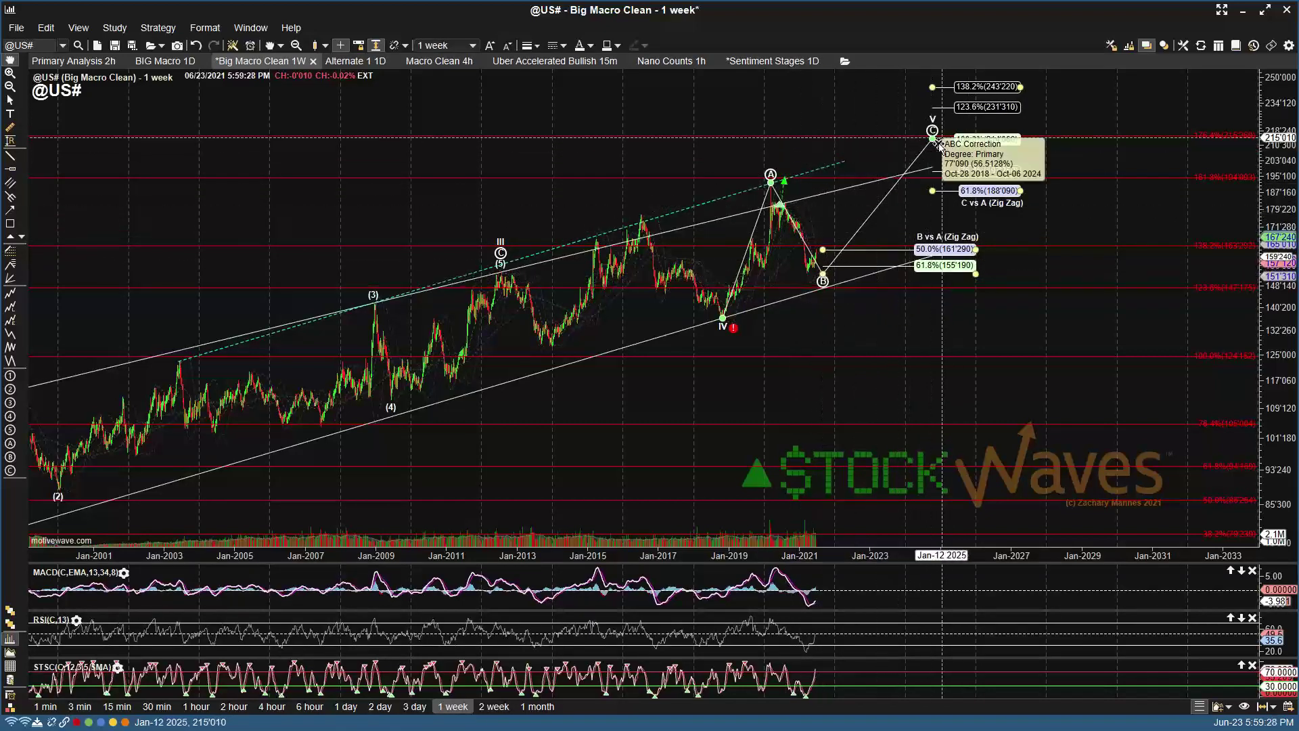
{"action": "key", "text": "ctrl+s"}
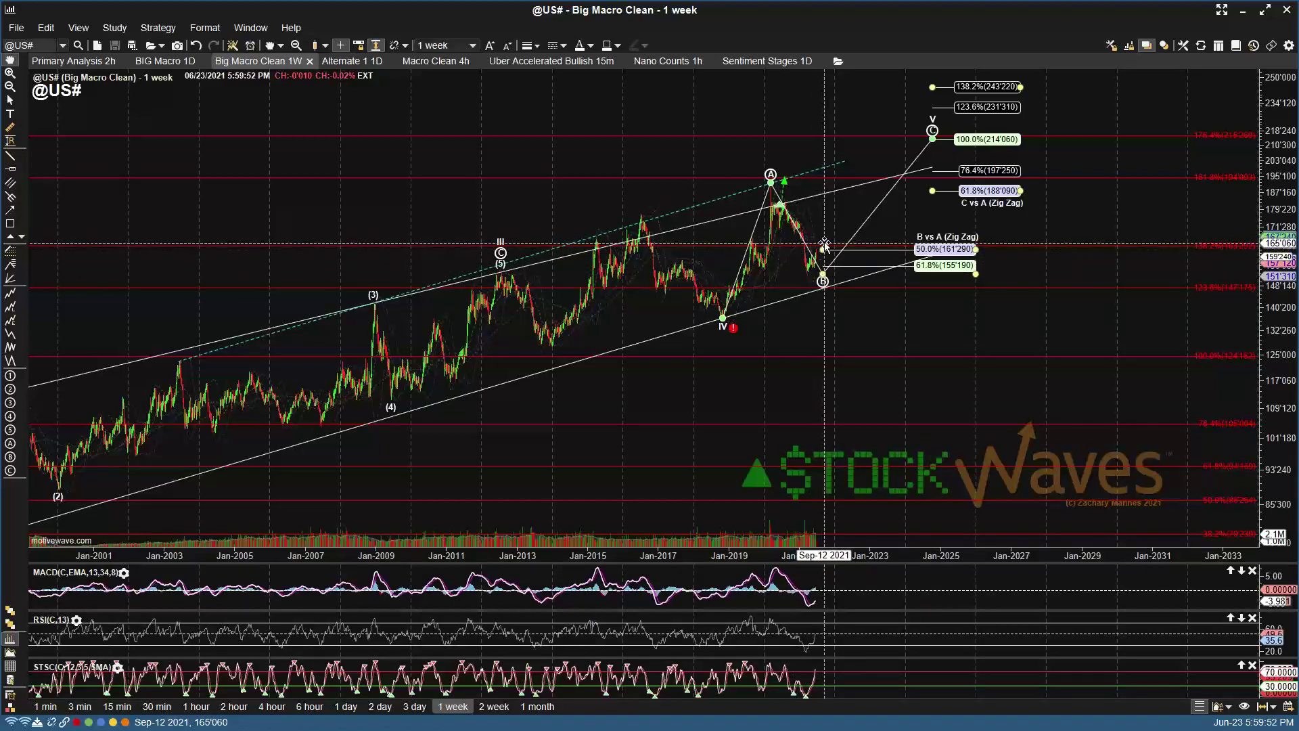
{"action": "mouse_move", "coordinate": [823, 279]}
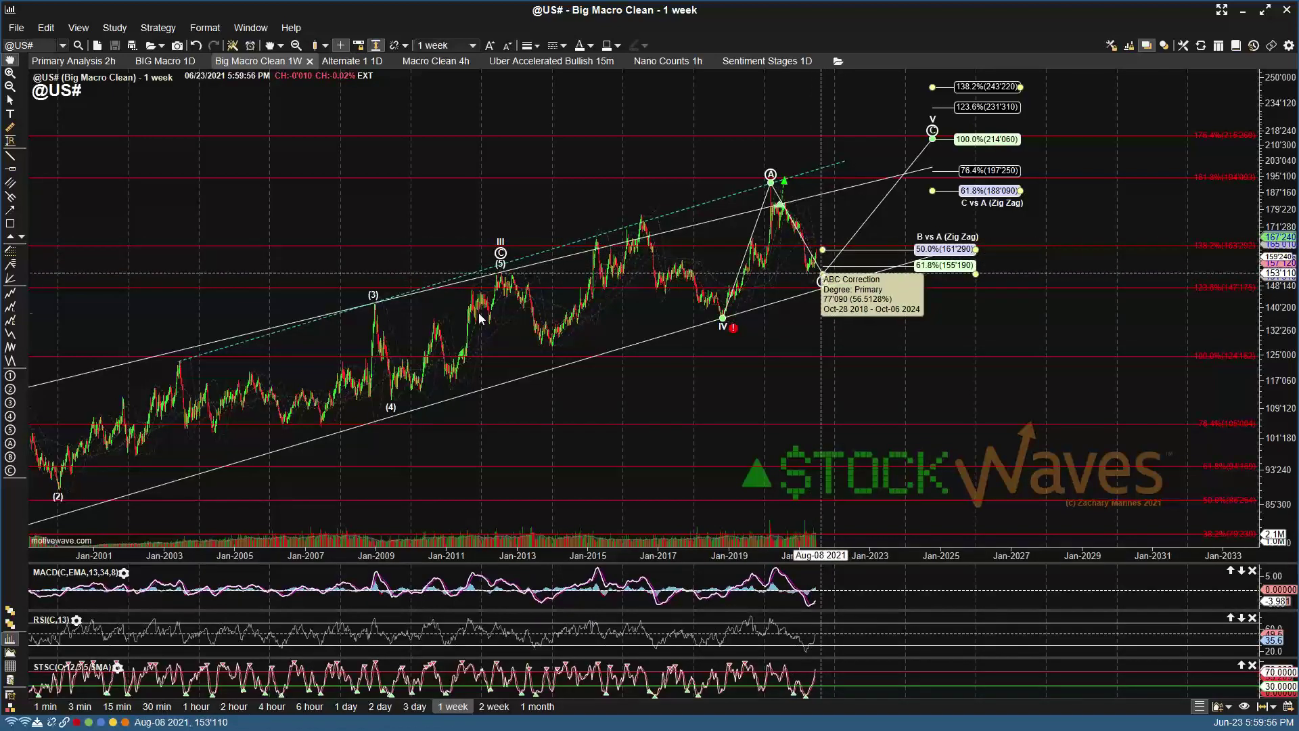
{"action": "left_click", "coordinate": [66, 62]}
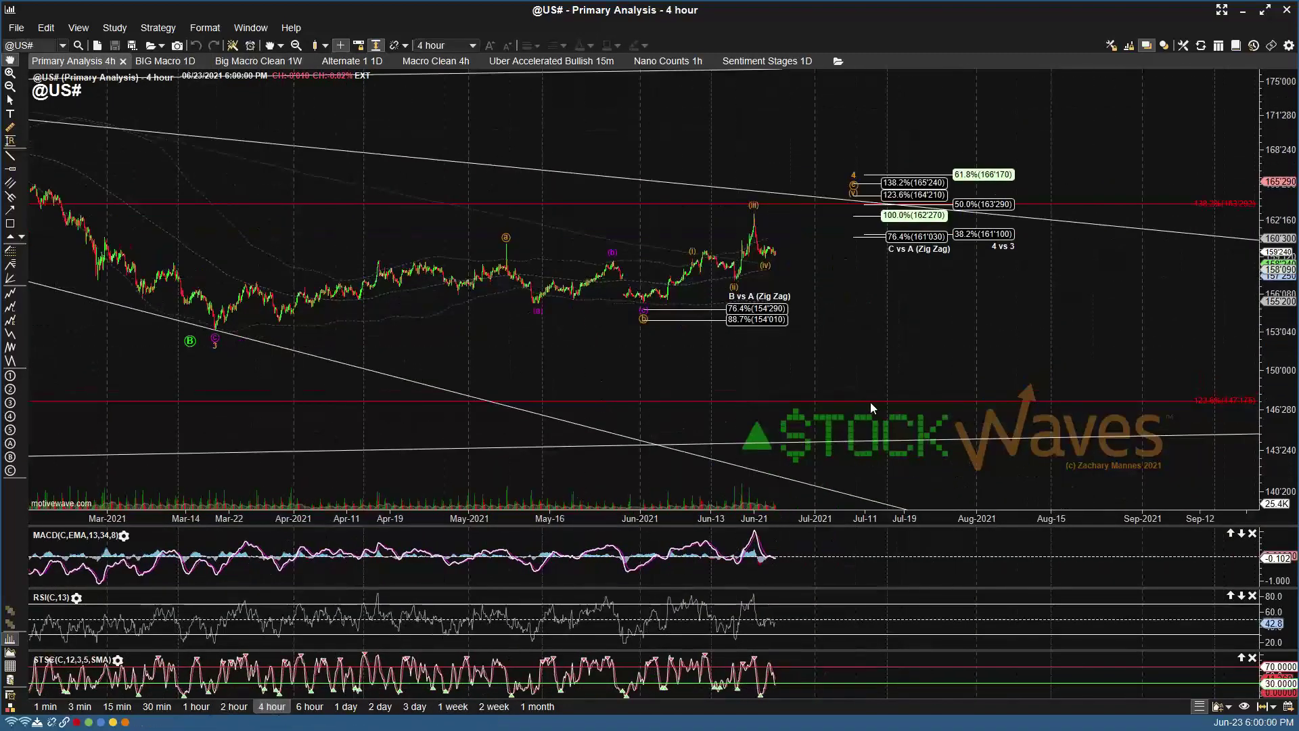
{"action": "scroll", "coordinate": [870, 402], "scroll_direction": "down", "scroll_amount": 3}
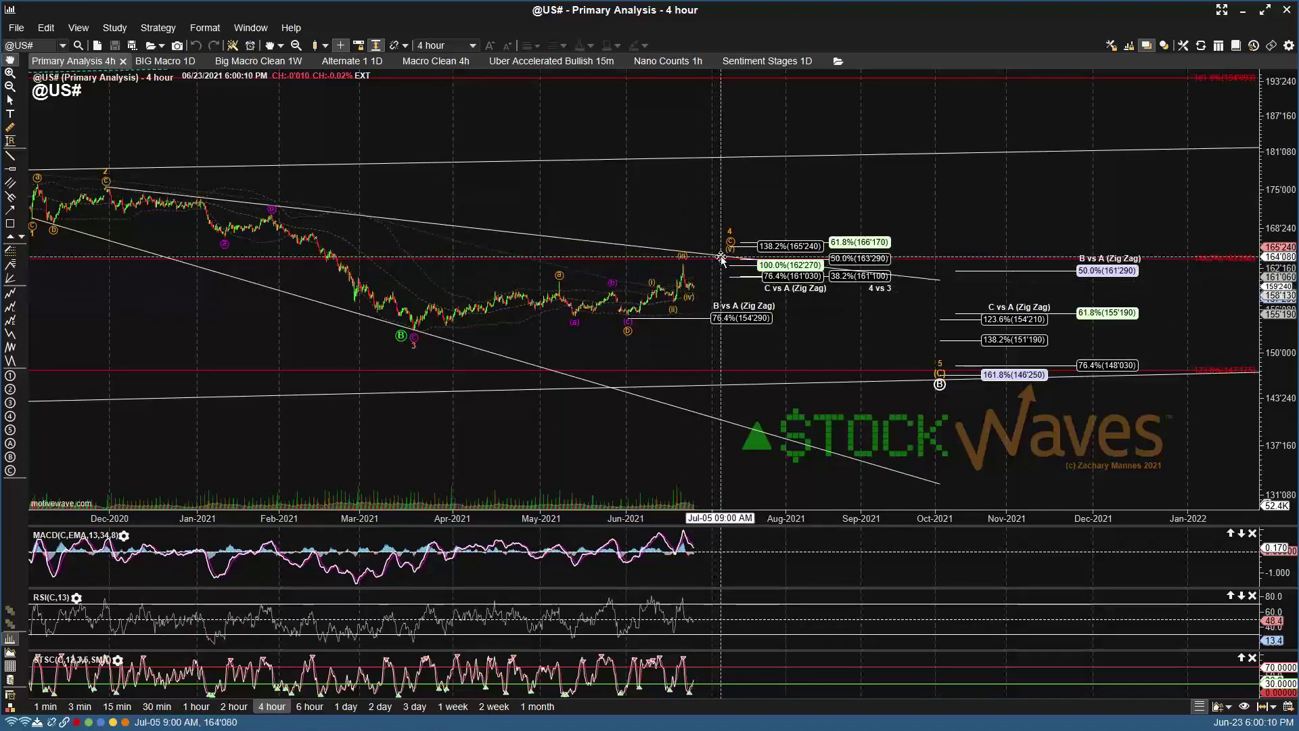
{"action": "mouse_move", "coordinate": [721, 260]}
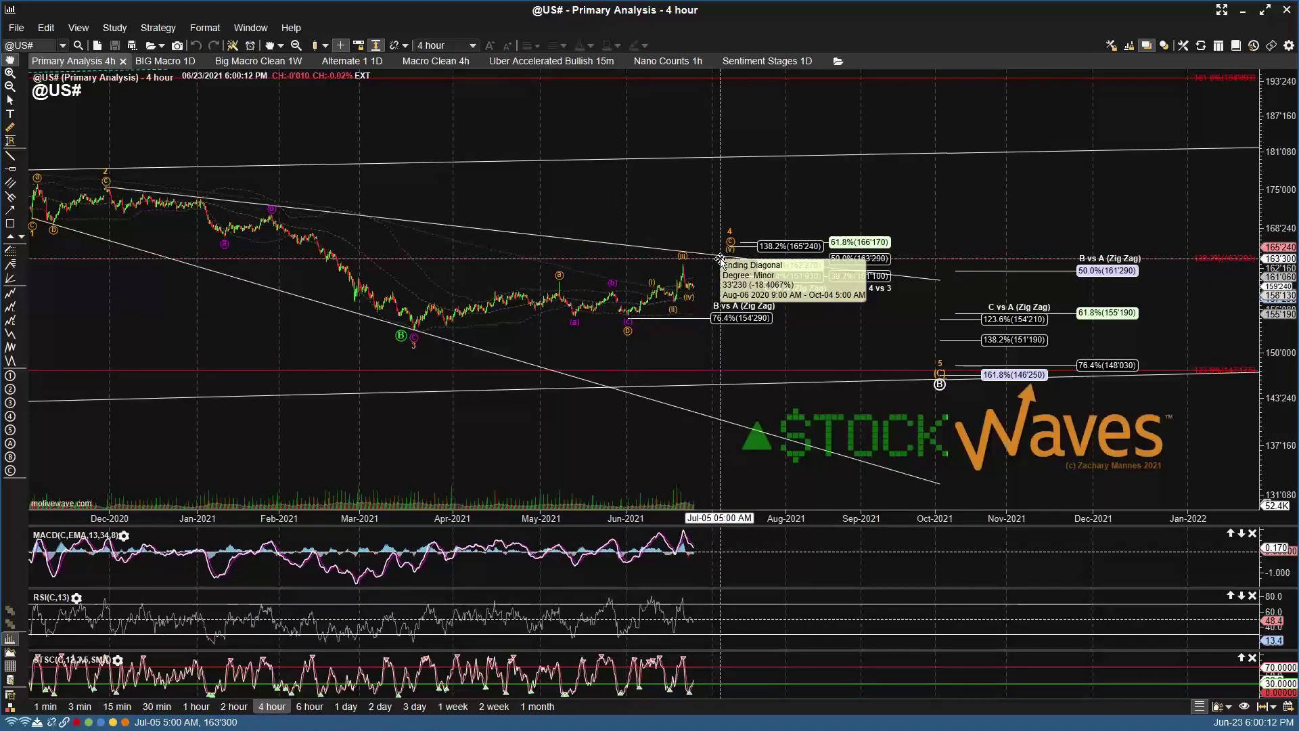
{"action": "mouse_move", "coordinate": [765, 248]}
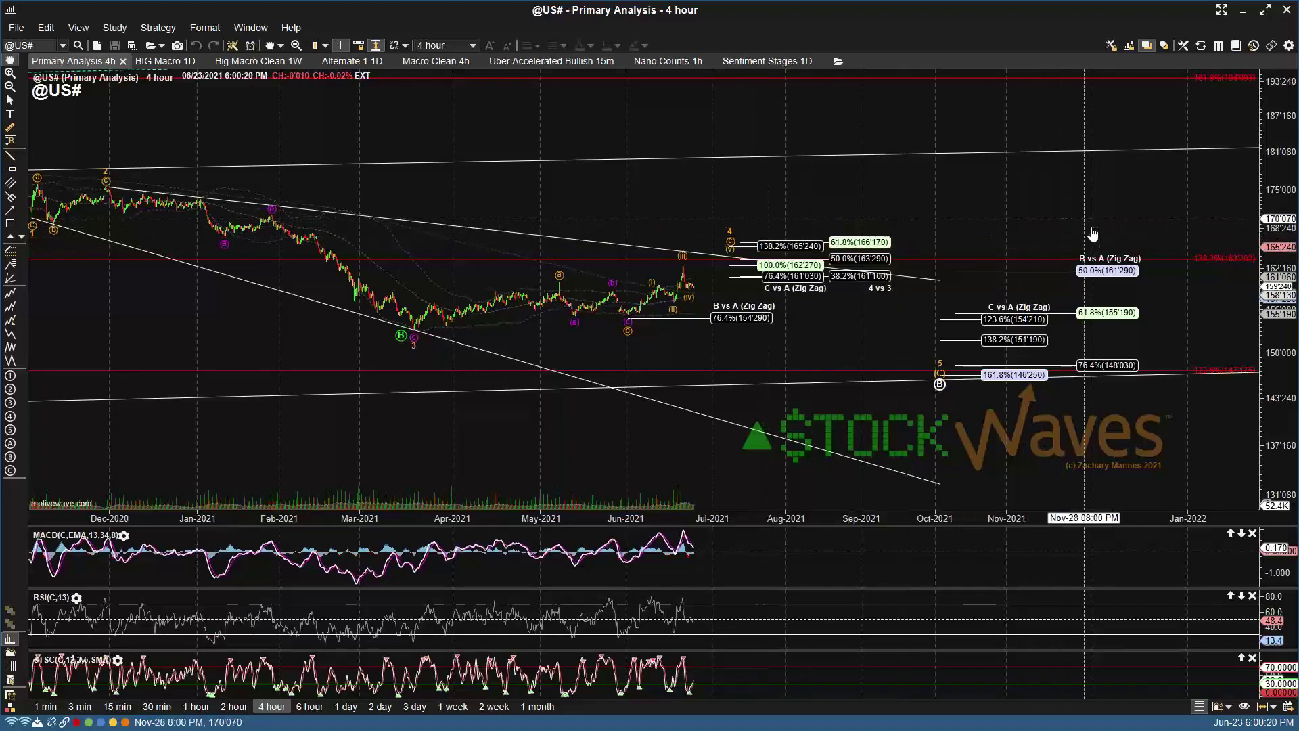
{"action": "left_click_drag", "start_coordinate": [1259, 146], "coordinate": [1243, 100]}
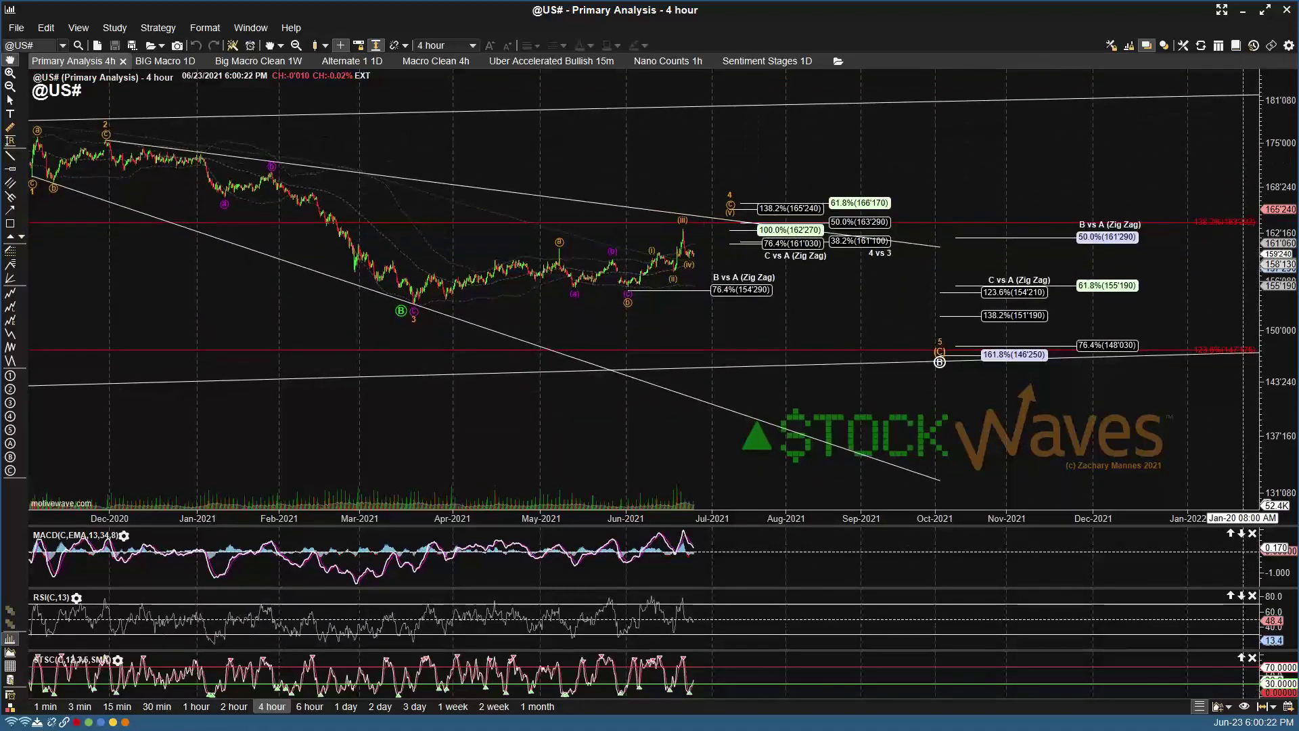